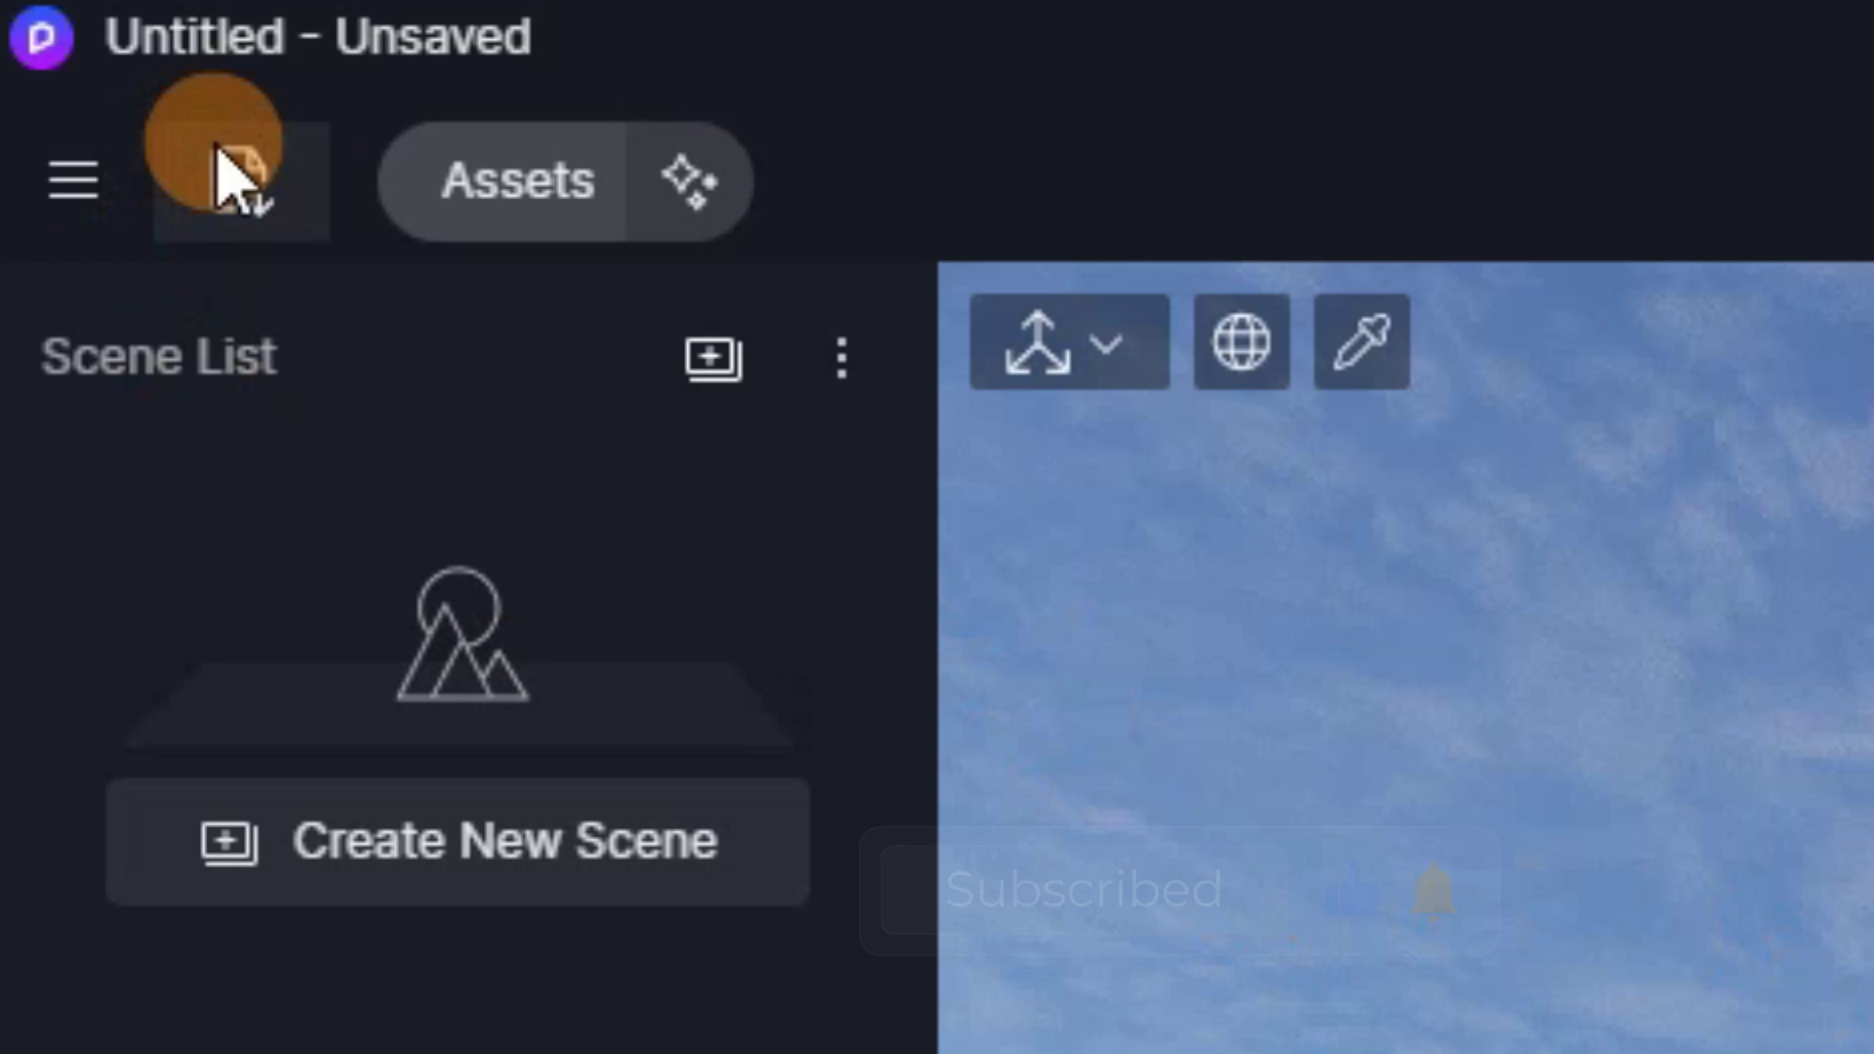
# Import the model file 1.fbx, place it in the scene and frame the red and black seats.
pyautogui.click(265, 220)
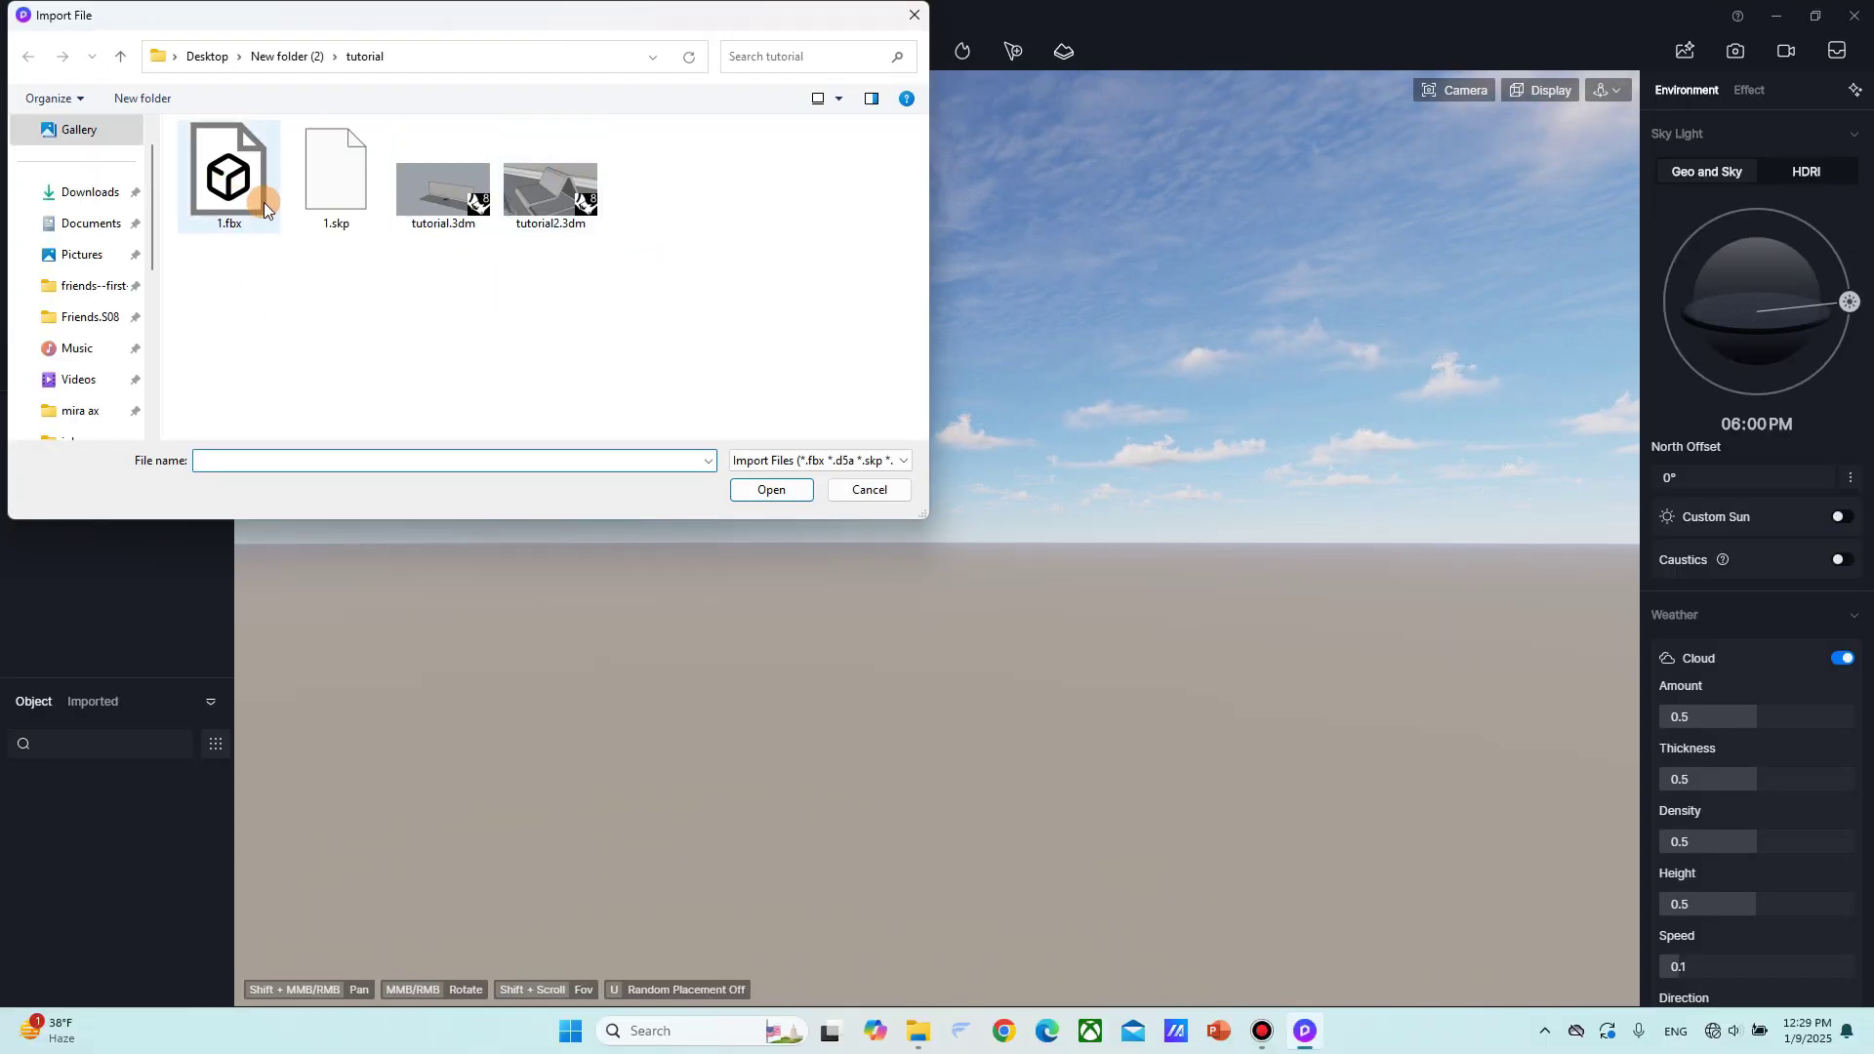
pyautogui.doubleClick(225, 213)
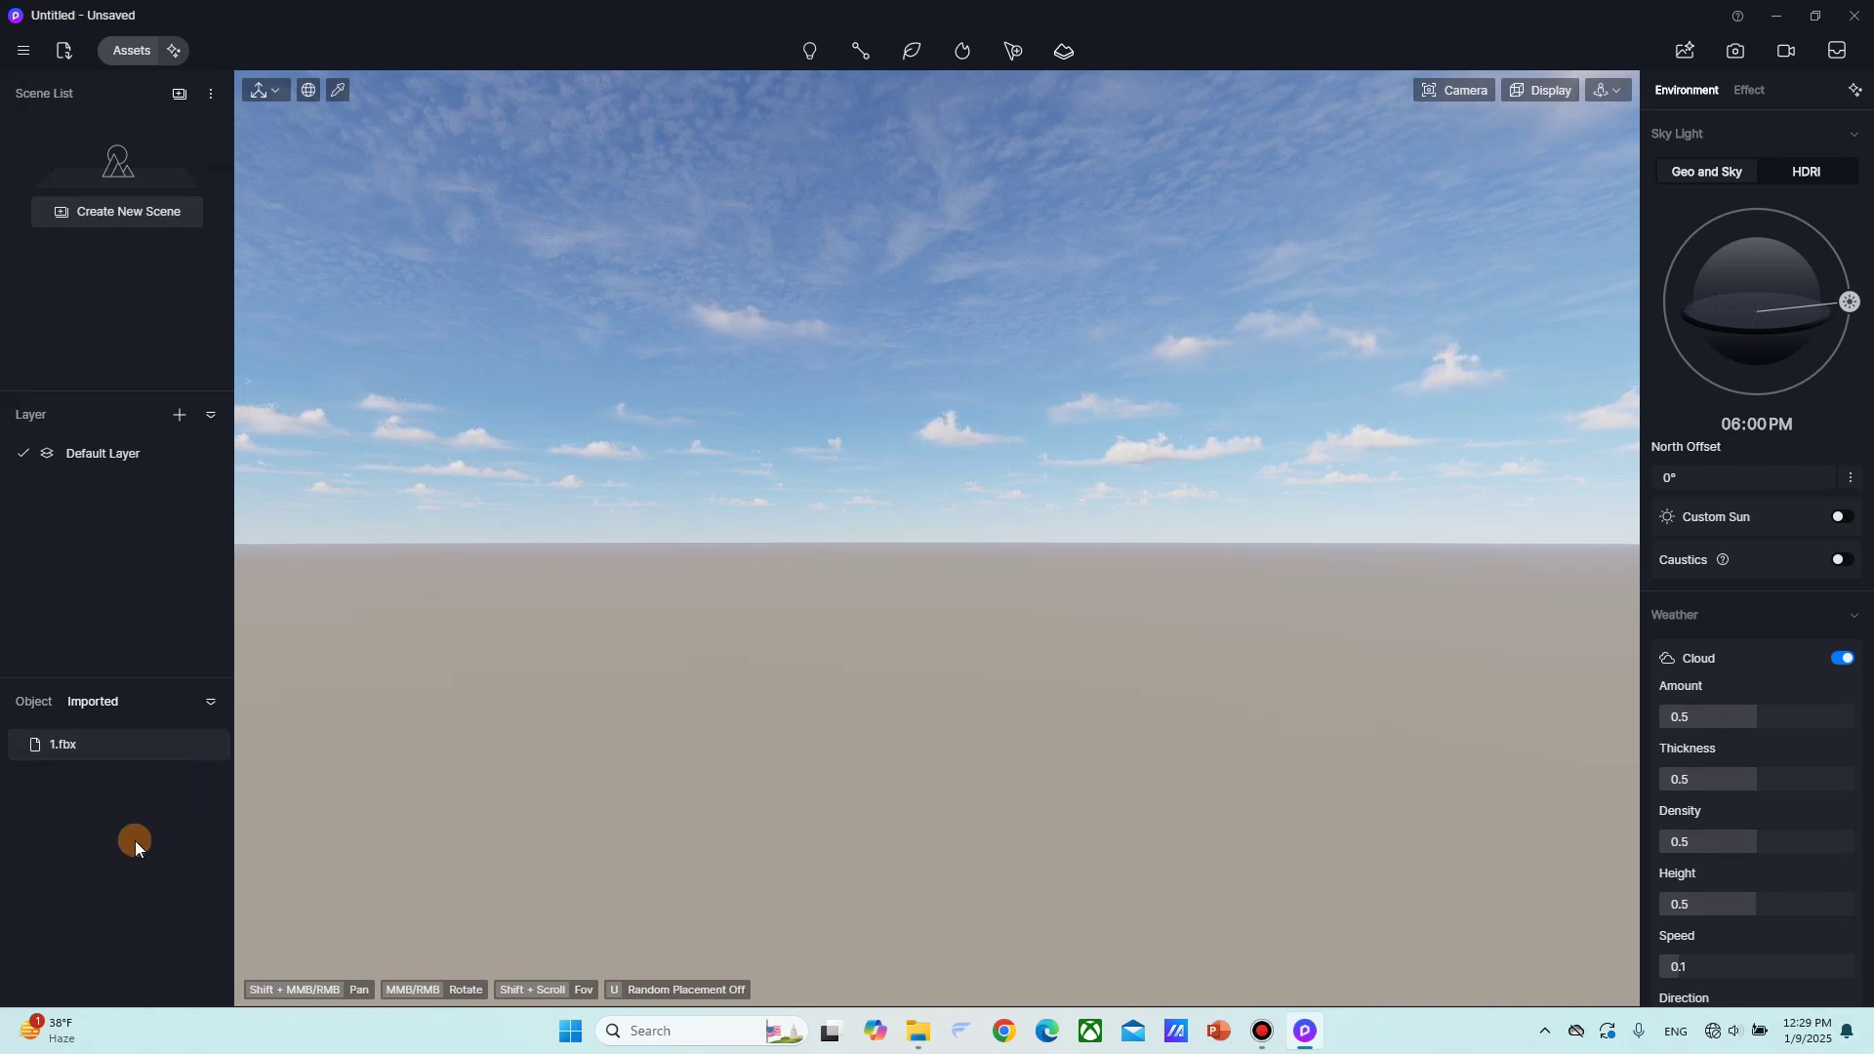
pyautogui.click(105, 748)
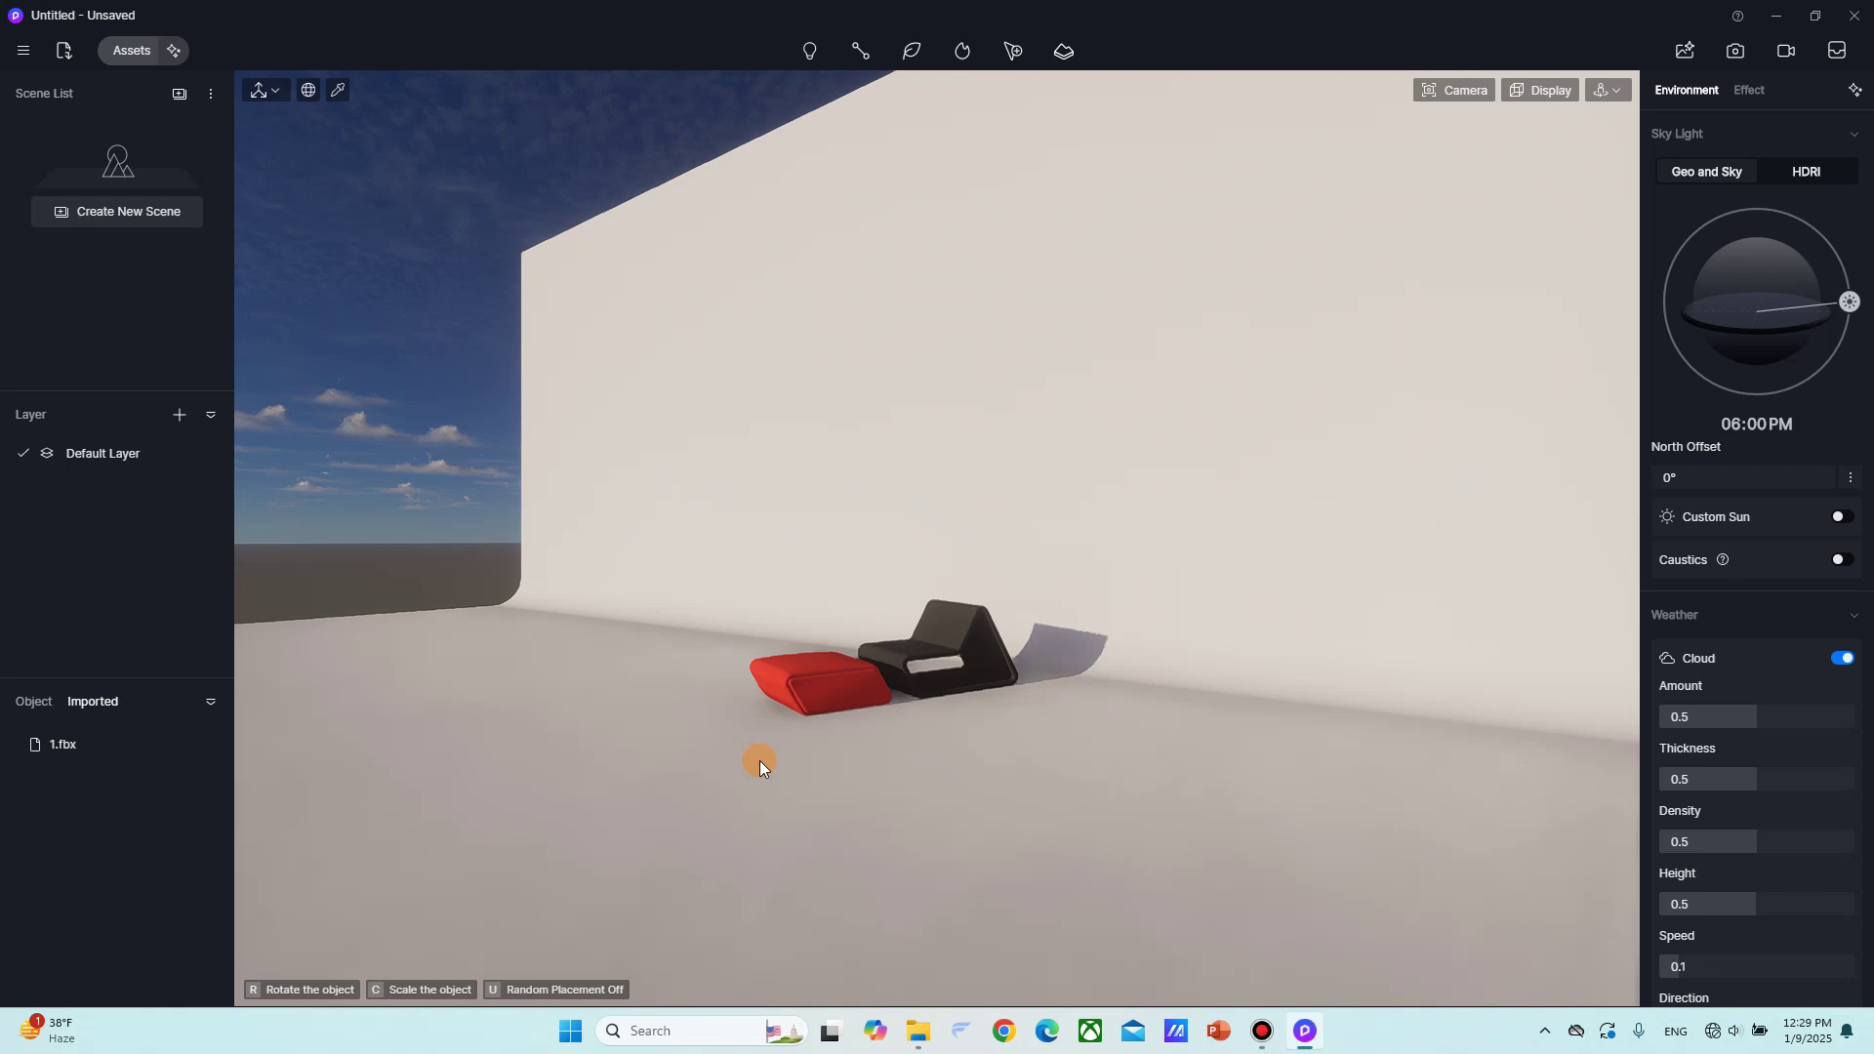
pyautogui.click(759, 759)
pyautogui.moveTo(759, 759); pyautogui.dragTo(830, 570, button='right')
pyautogui.scroll(5, 830, 570)
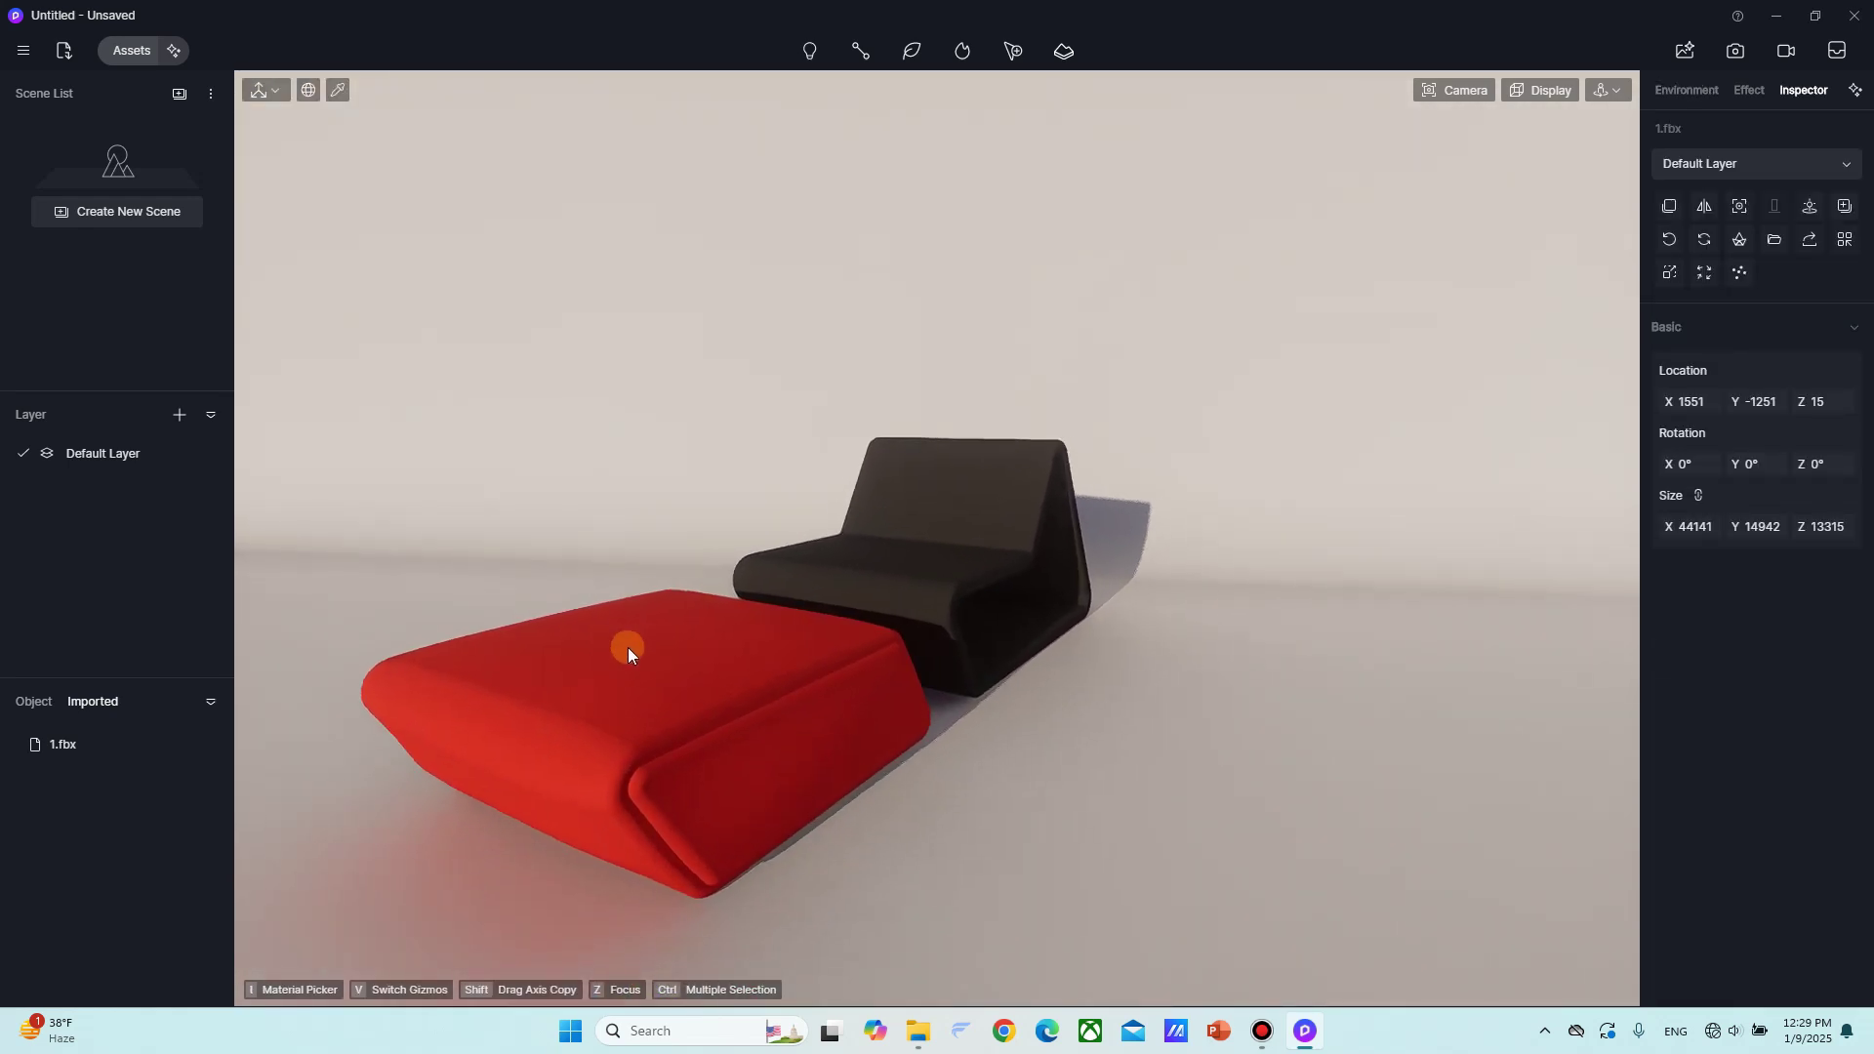
pyautogui.keyDown('shift'); pyautogui.moveTo(629, 648); pyautogui.dragTo(925, 582, button='middle'); pyautogui.keyUp('shift')
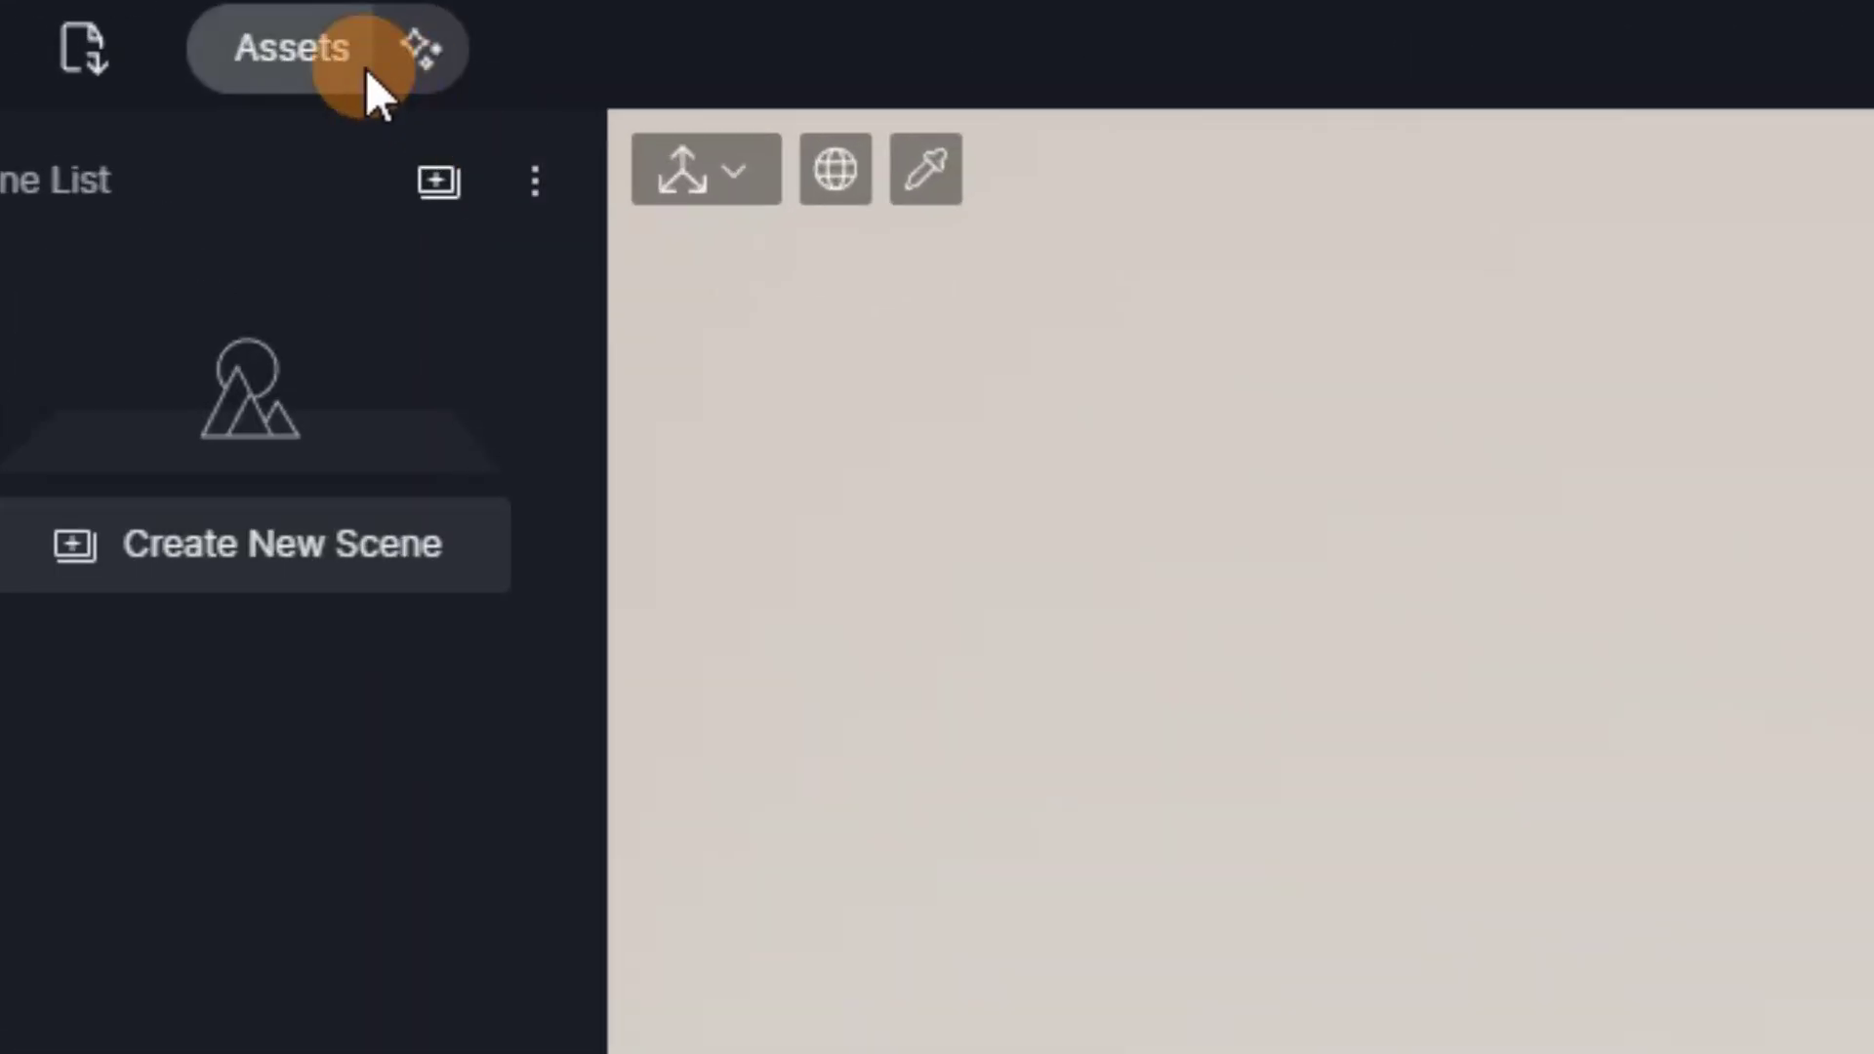
# Apply the Poplar wood material from the online asset library to the black chair.
pyautogui.click(148, 51)
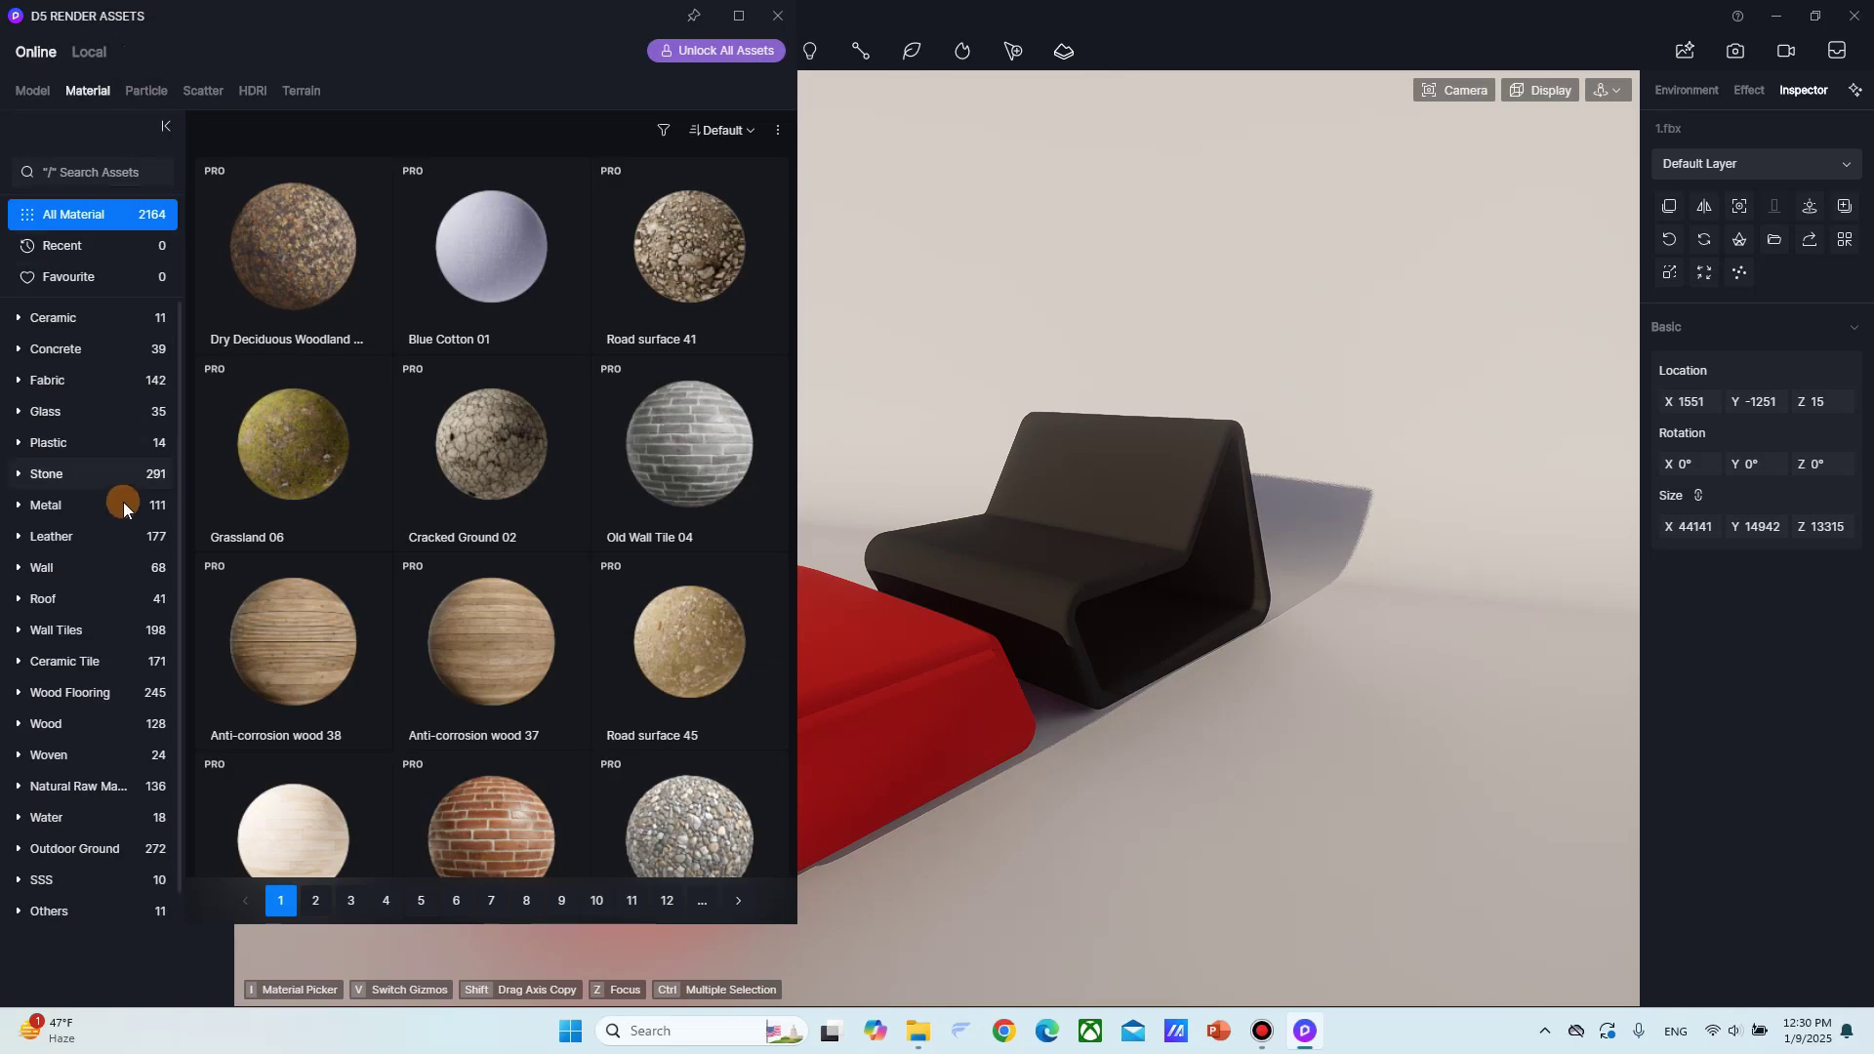
pyautogui.click(46, 724)
pyautogui.scroll(-3, 699, 529)
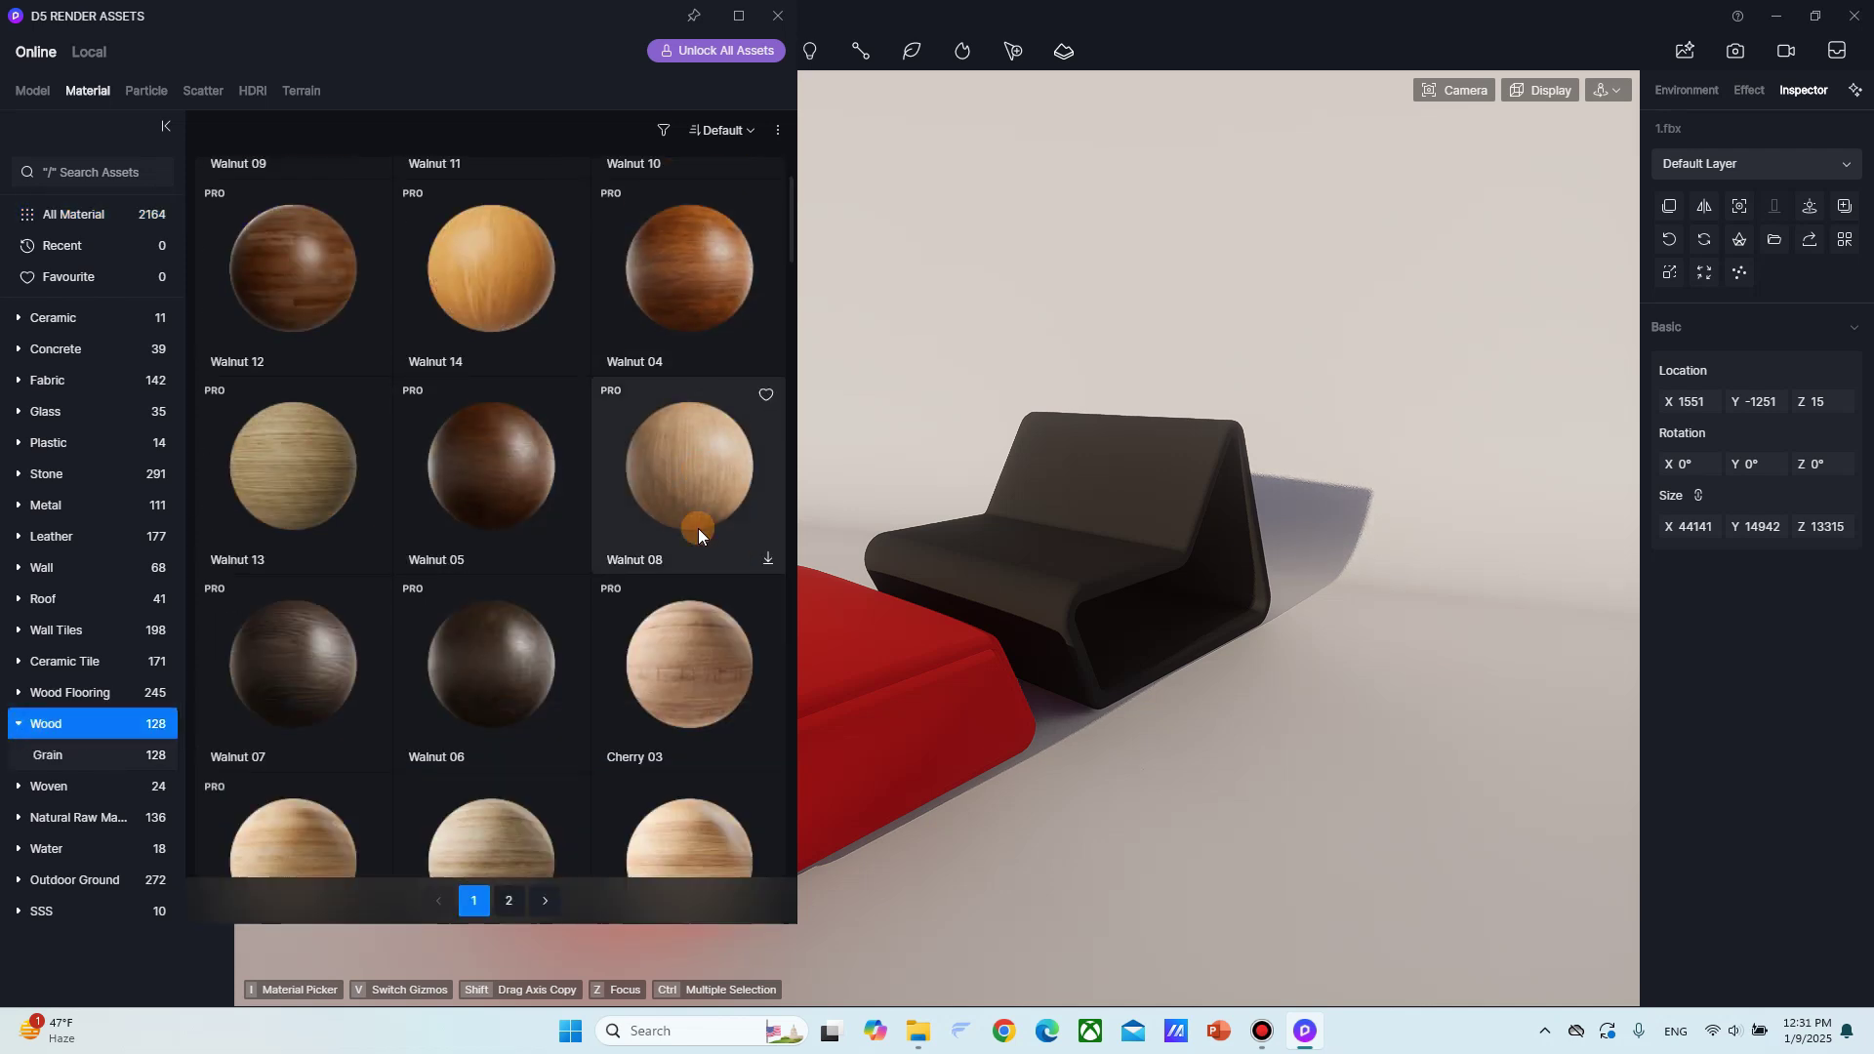
pyautogui.scroll(-10, 644, 510)
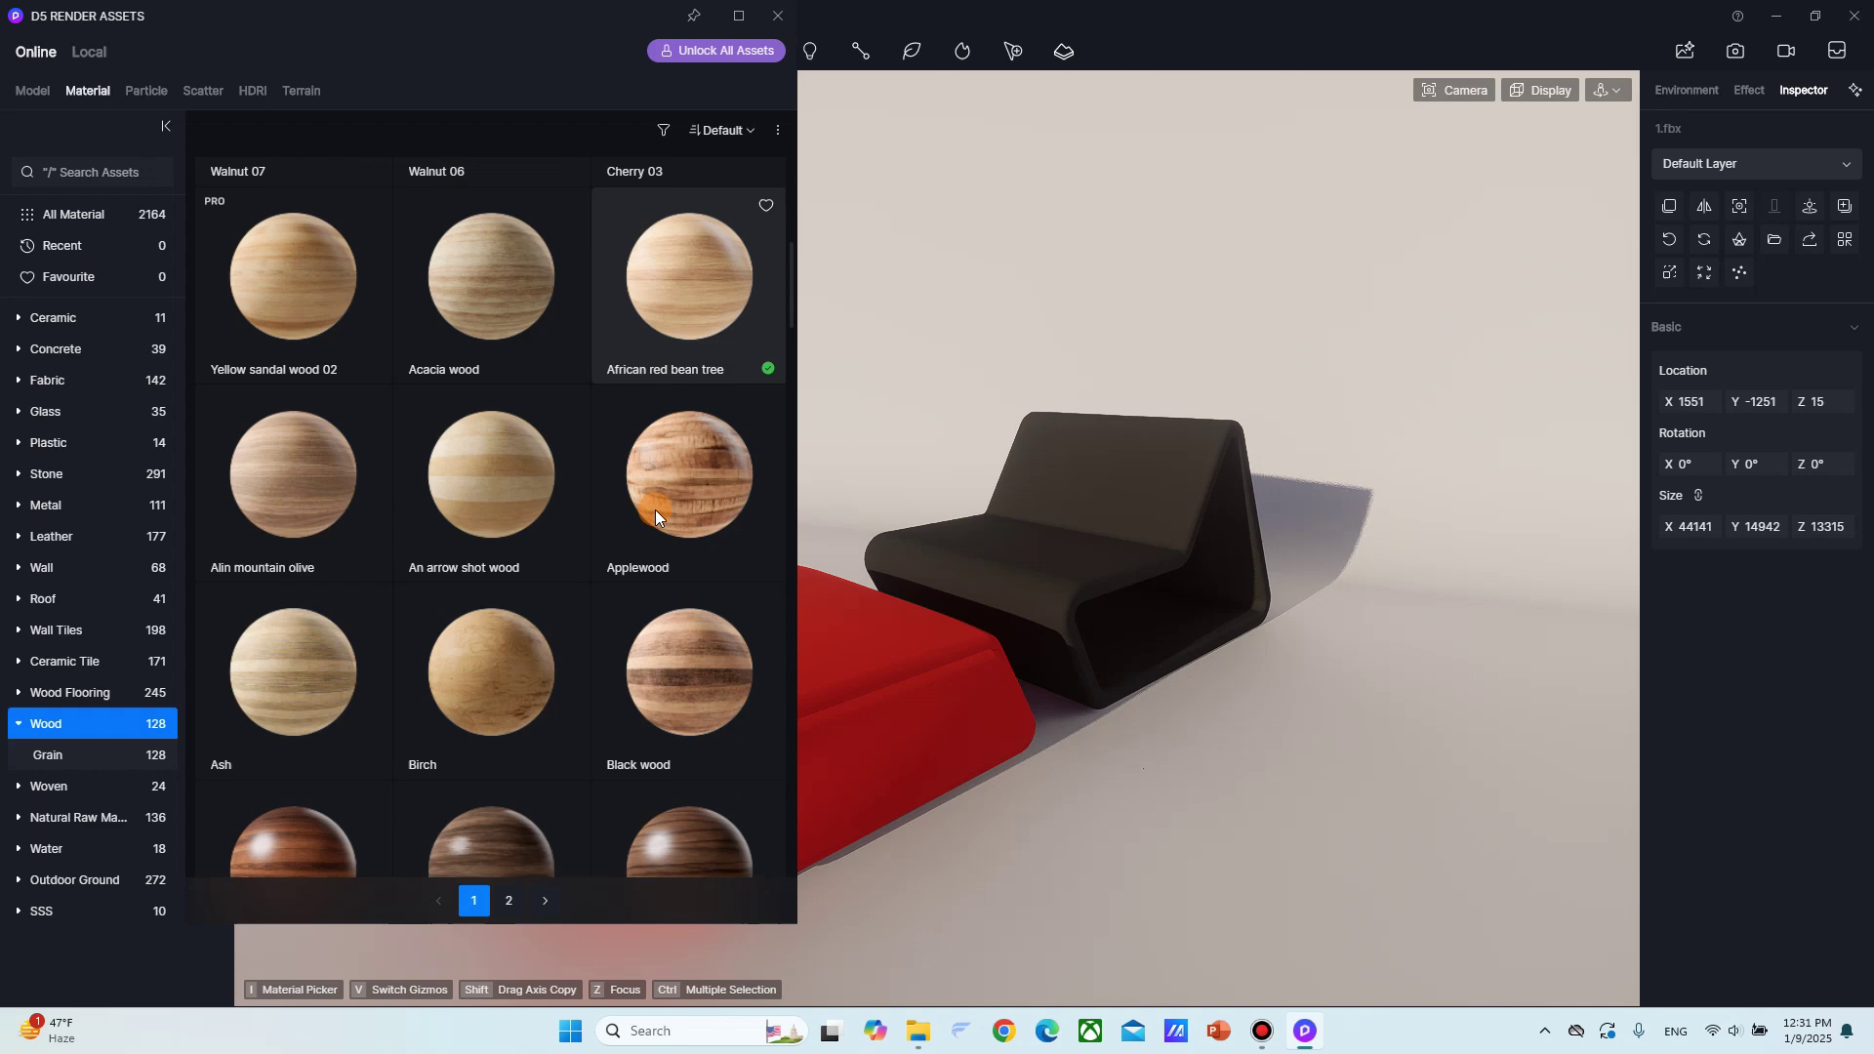
pyautogui.scroll(-10, 654, 510)
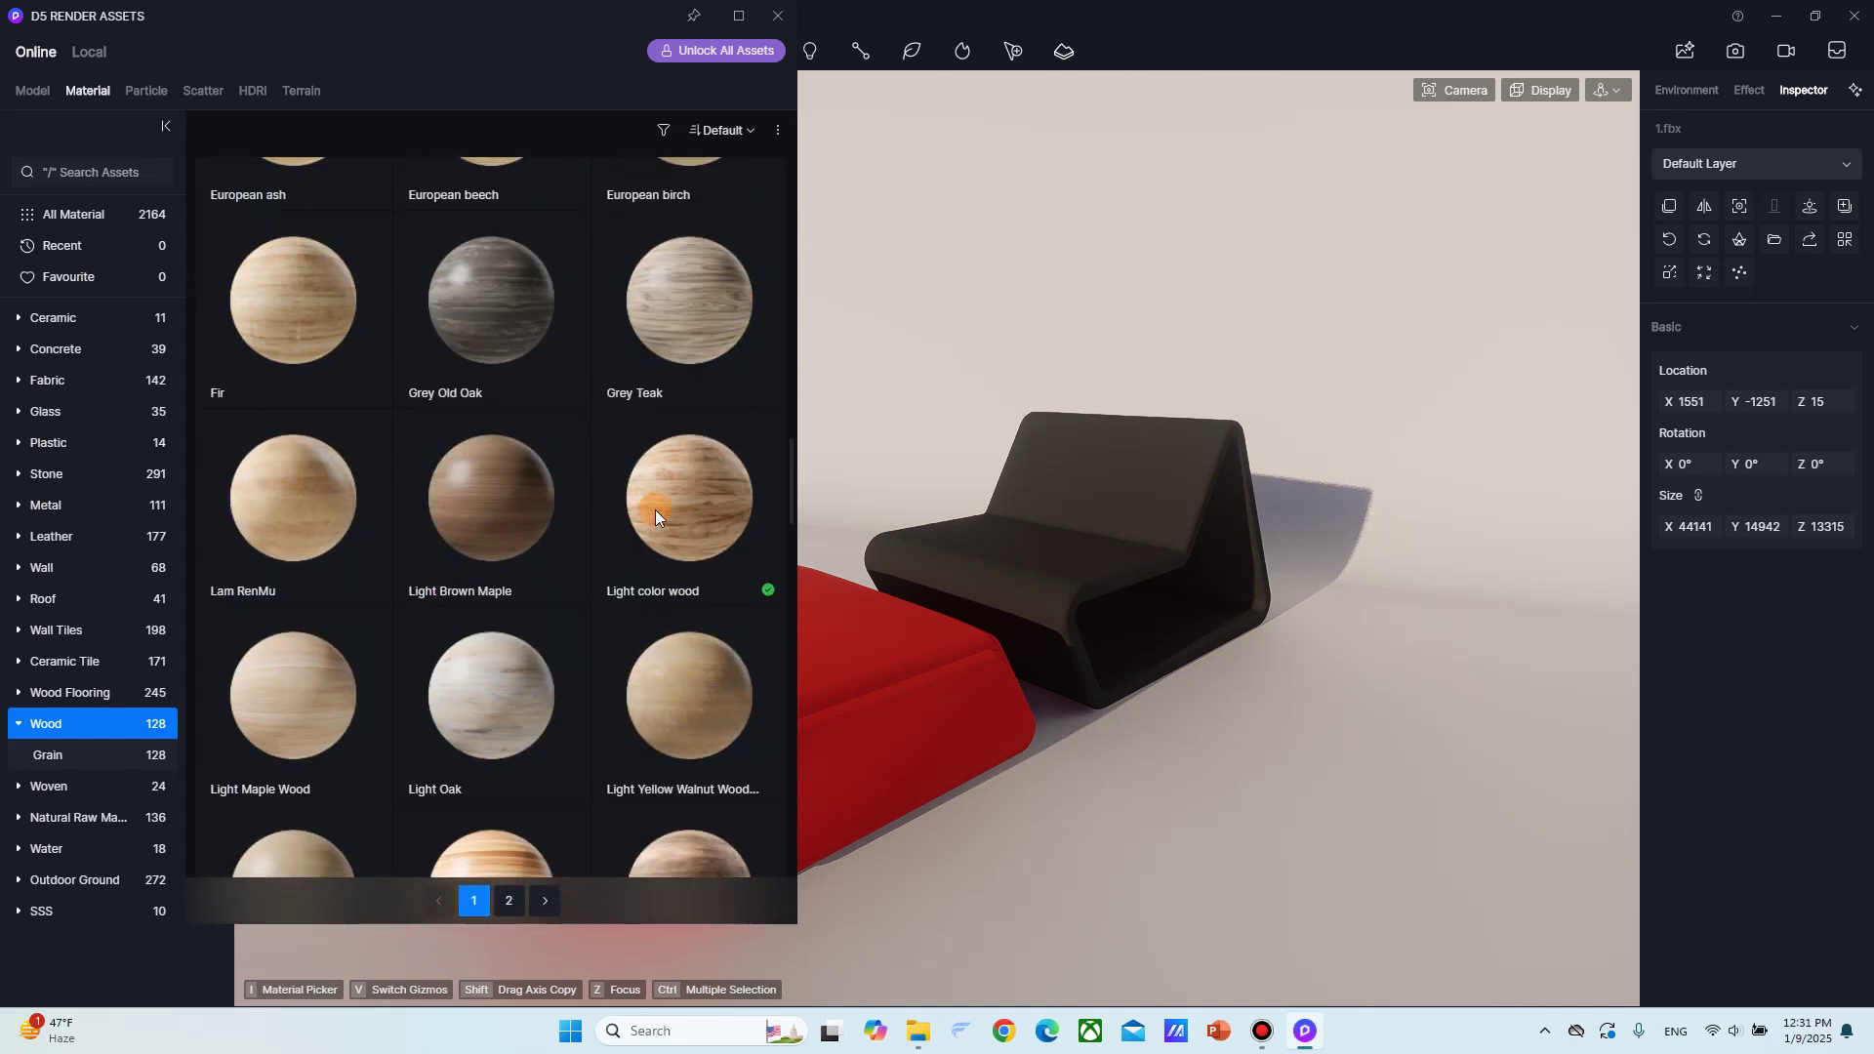
pyautogui.middleClick(654, 509)
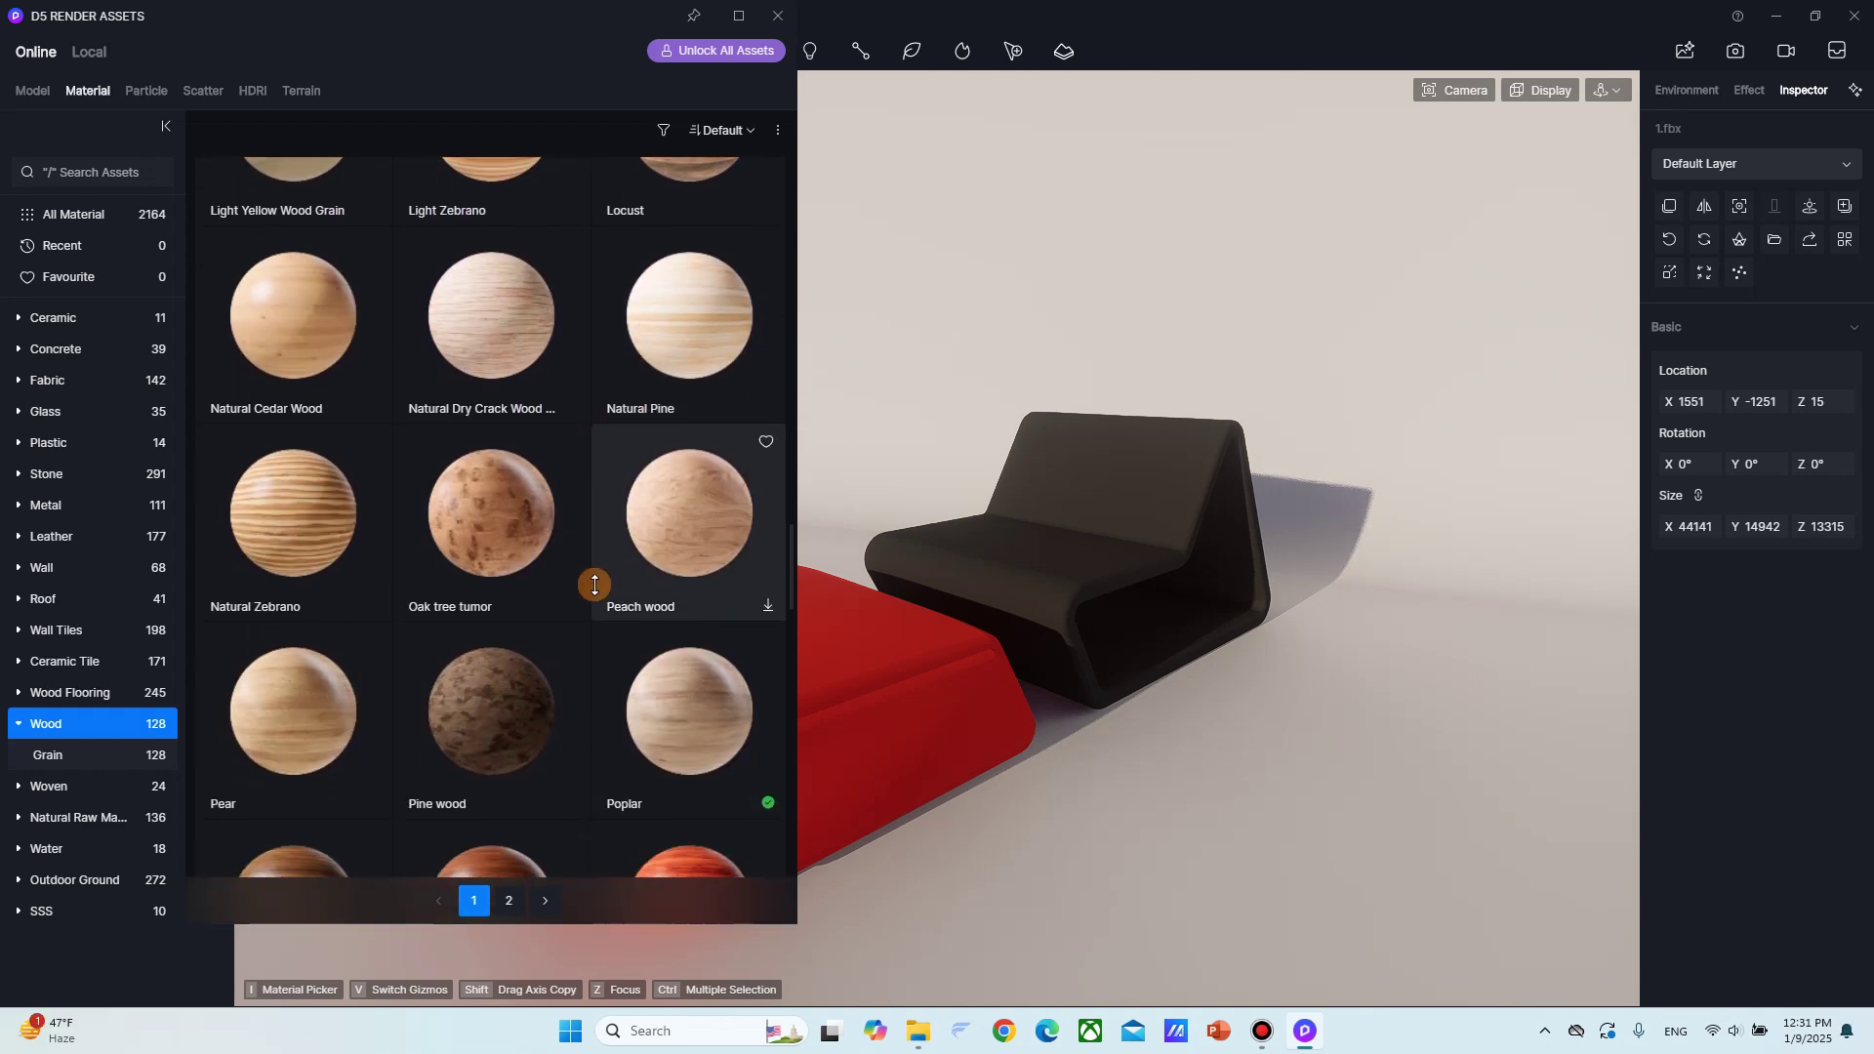
pyautogui.middleClick(593, 588)
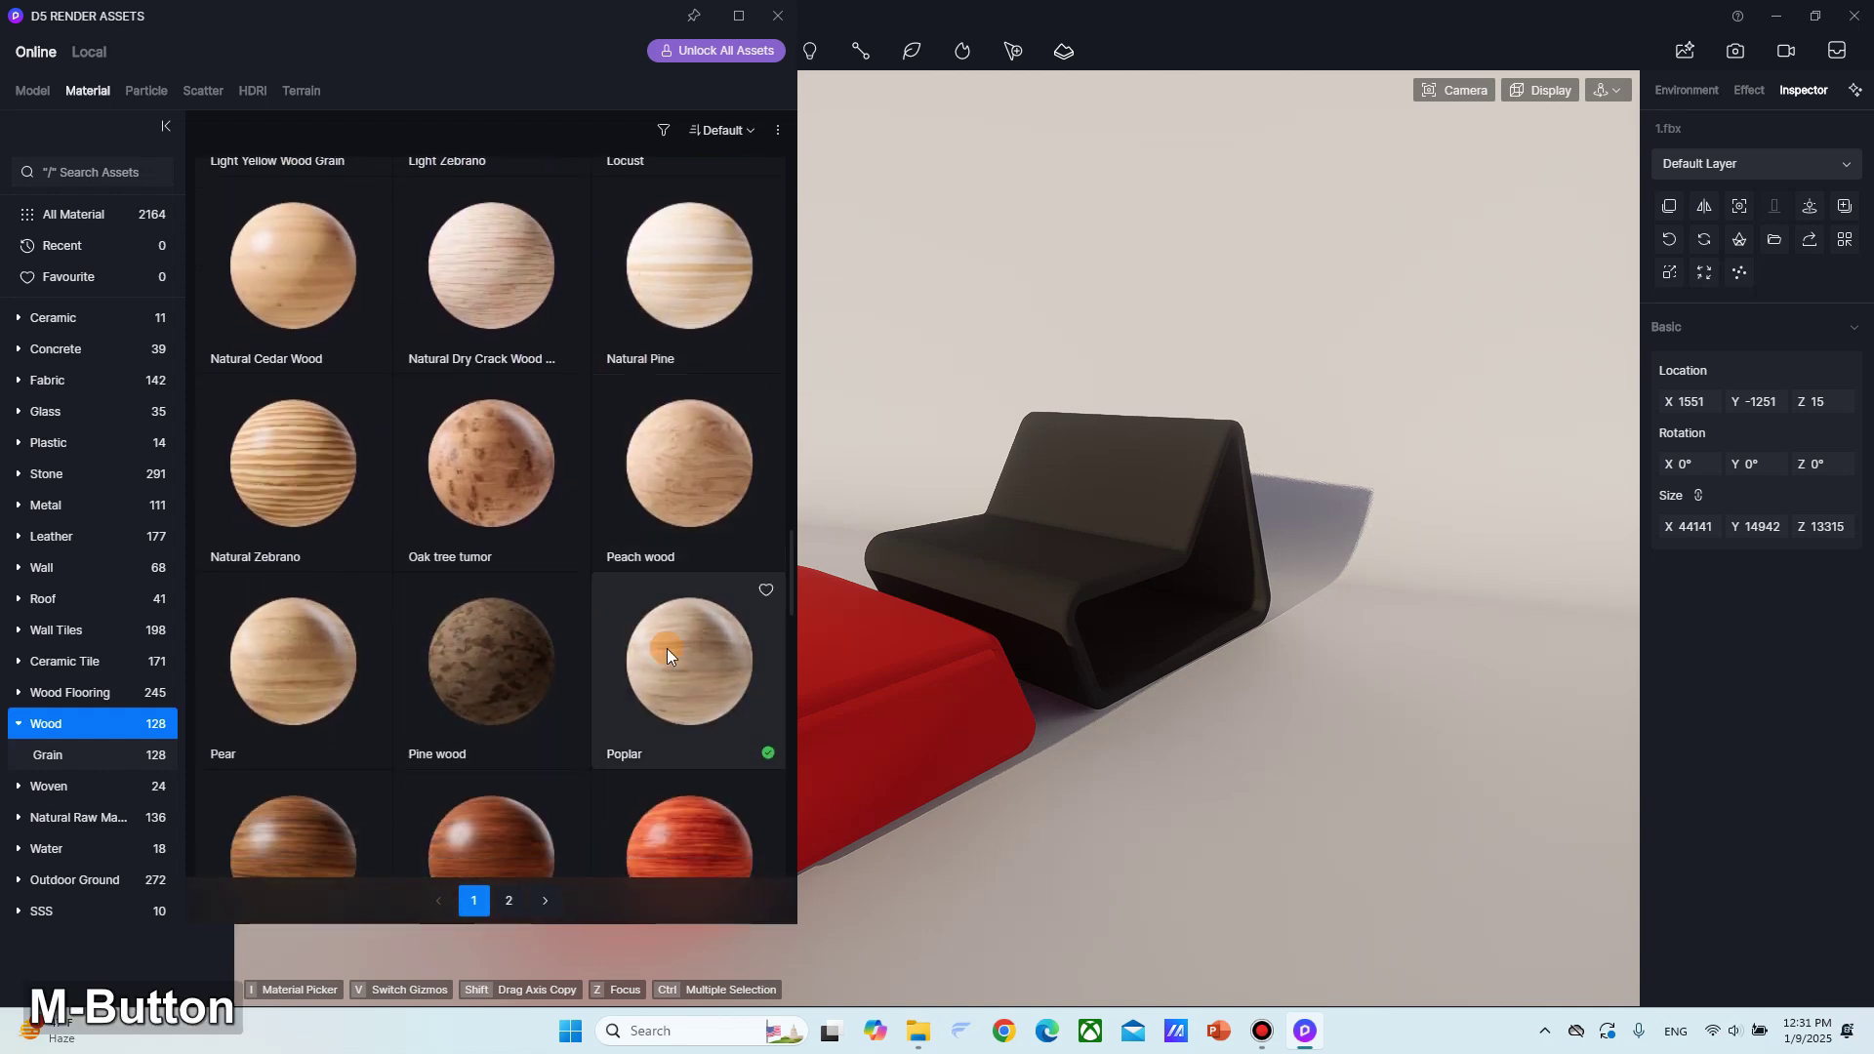
pyautogui.click(701, 702)
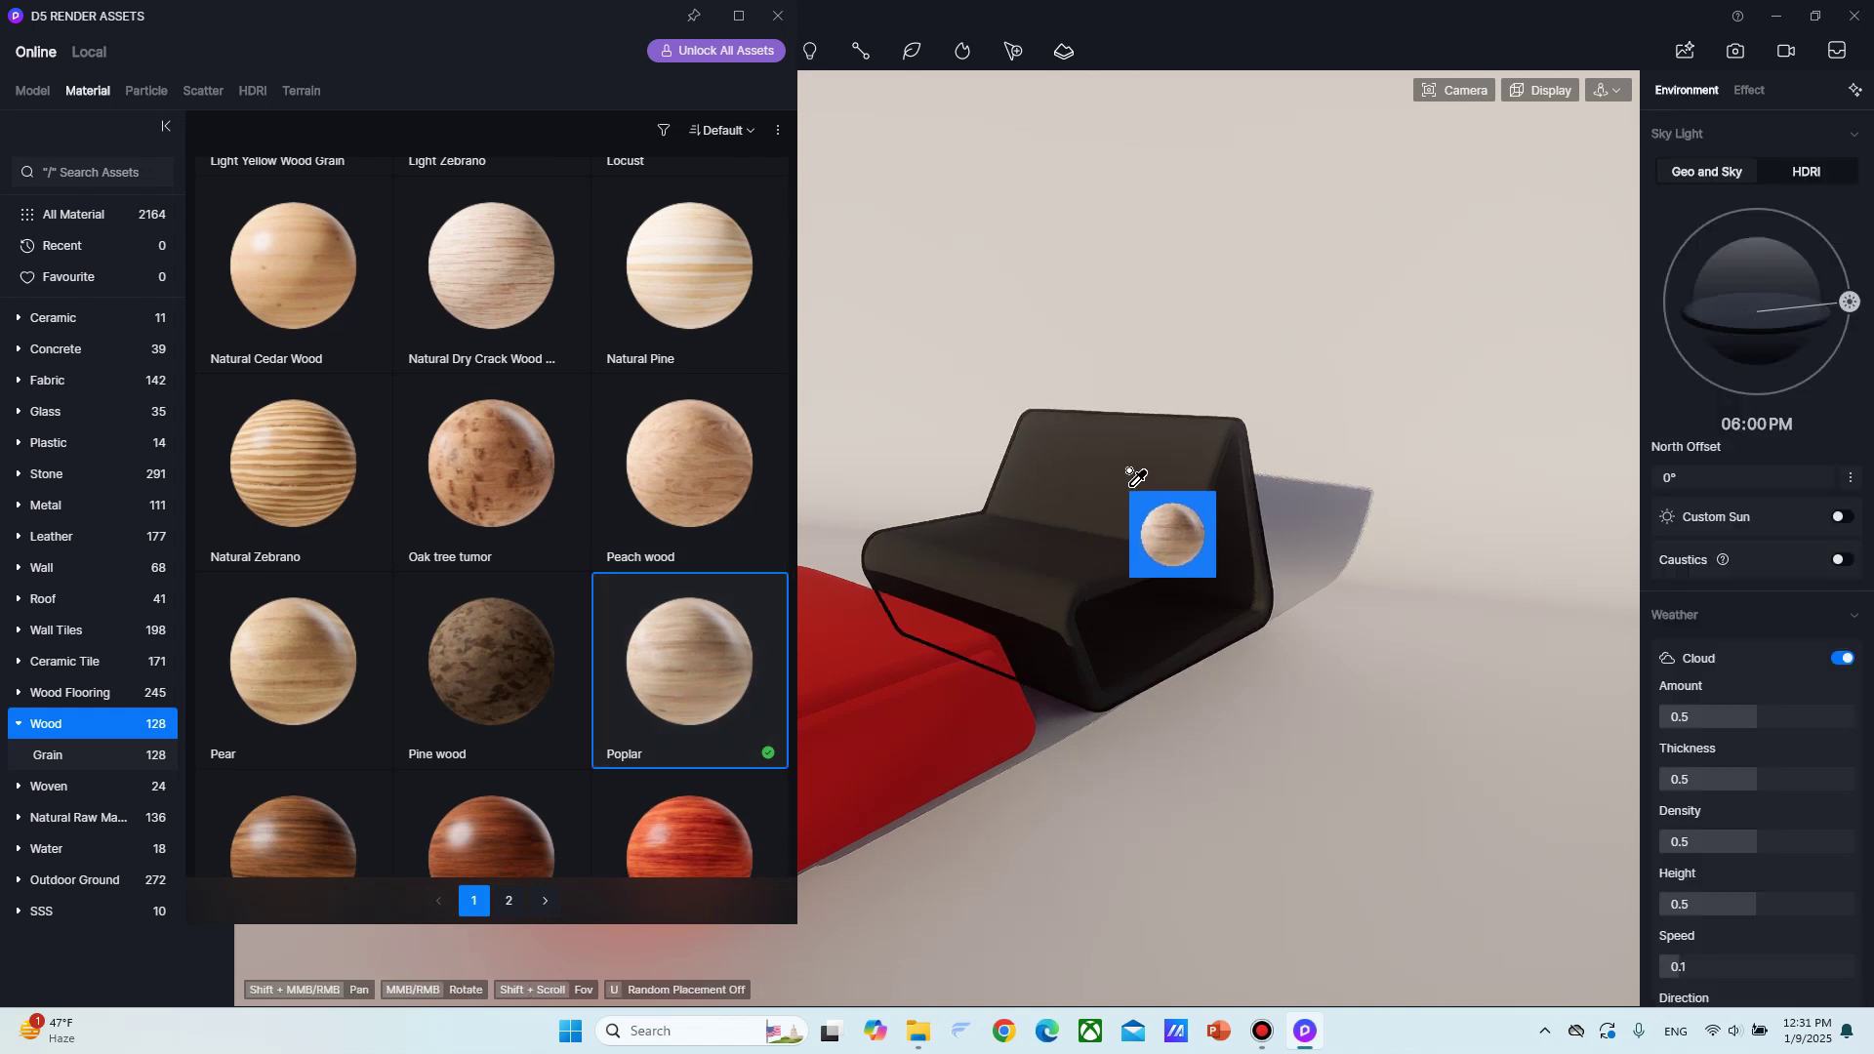
pyautogui.moveTo(1132, 477)
pyautogui.mouseDown()
pyautogui.moveTo(1152, 488)
pyautogui.moveTo(1147, 470)
pyautogui.moveTo(1036, 527)
pyautogui.moveTo(1034, 560)
pyautogui.moveTo(1073, 490)
pyautogui.moveTo(1167, 447)
pyautogui.moveTo(1138, 476)
pyautogui.mouseUp()
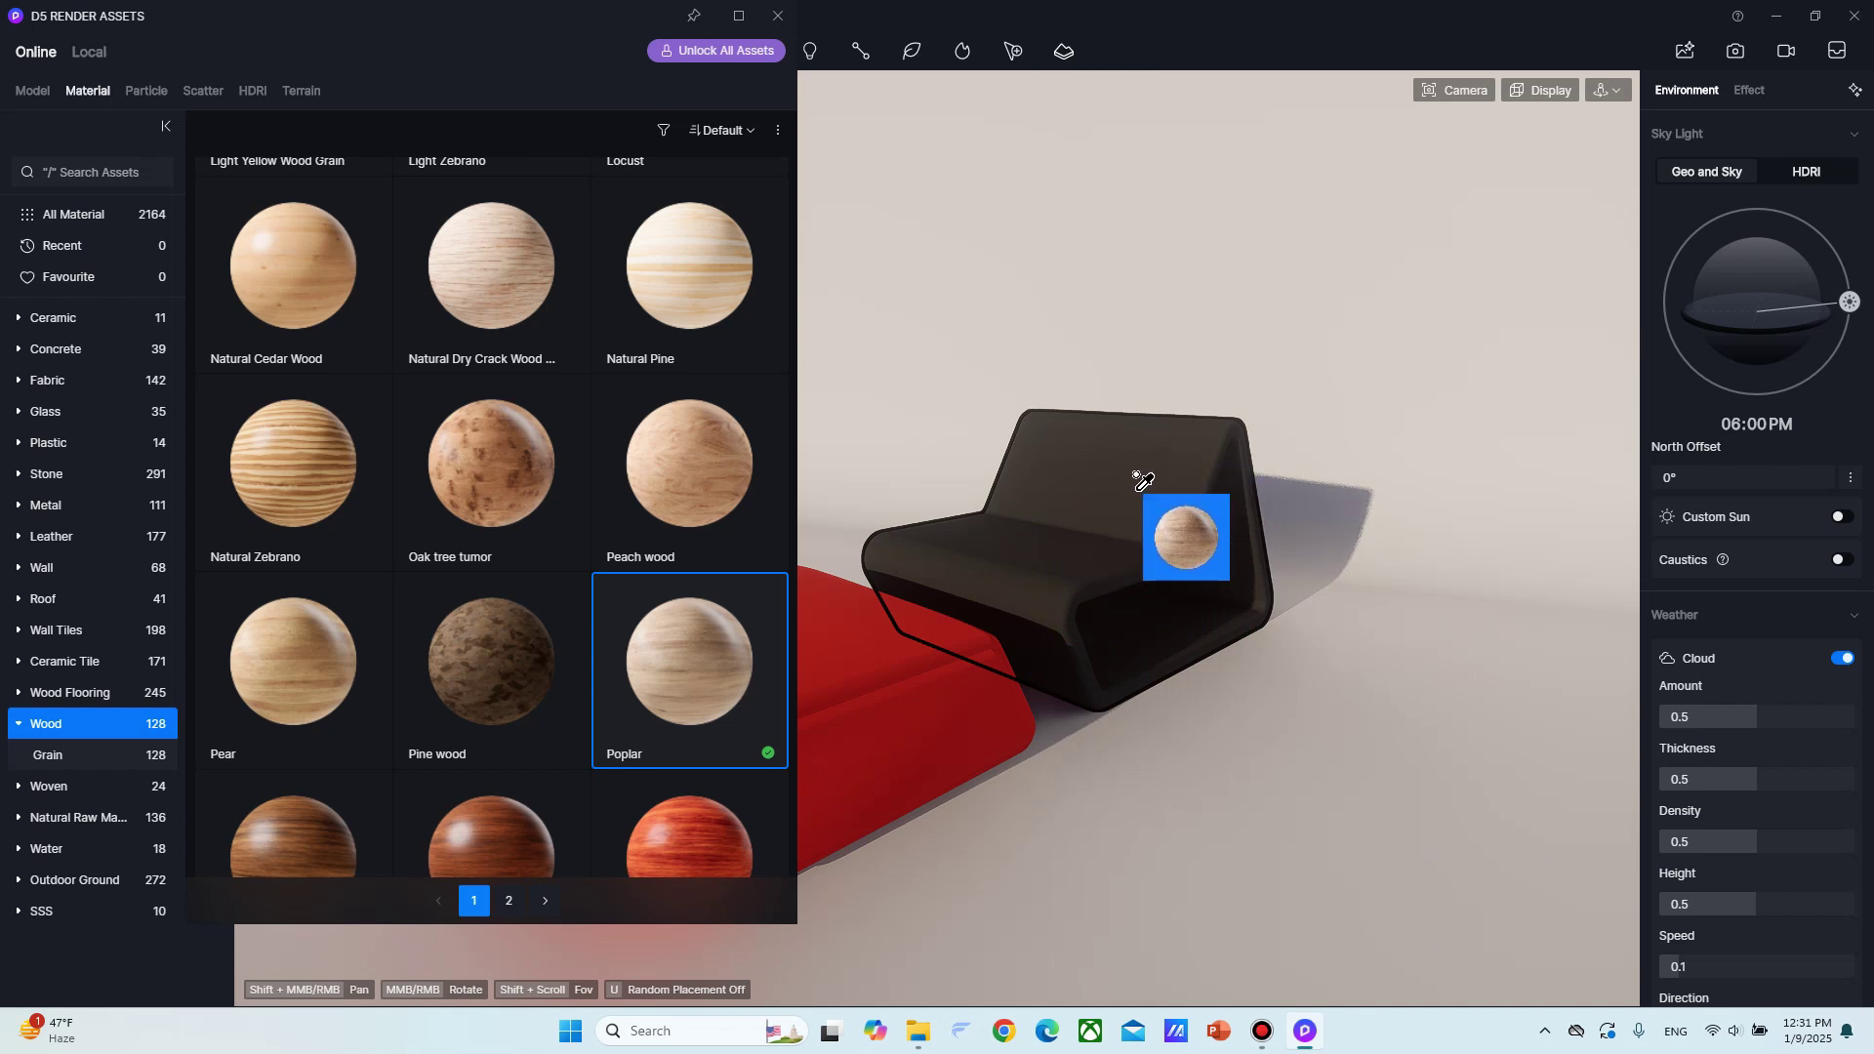
pyautogui.click(1134, 495)
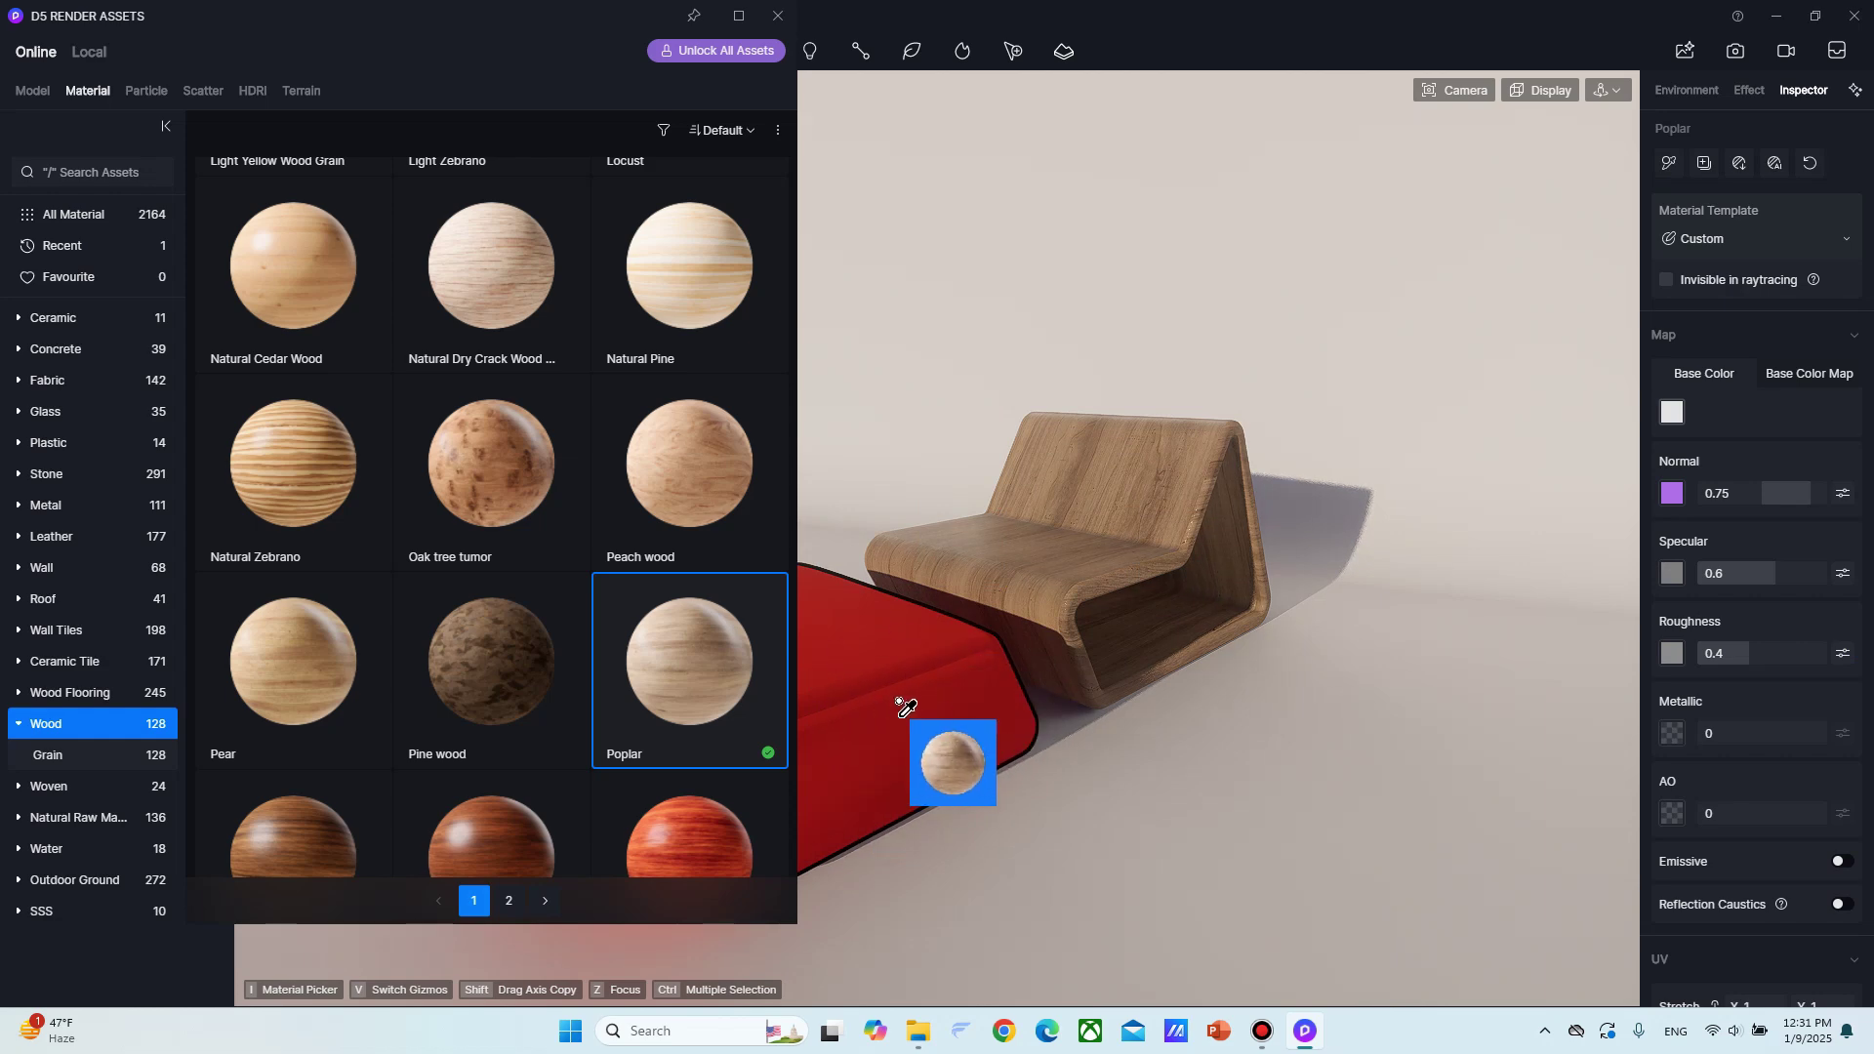
# Apply the White Canvas fabric material from the asset library to the red ottoman.
pyautogui.click(116, 537)
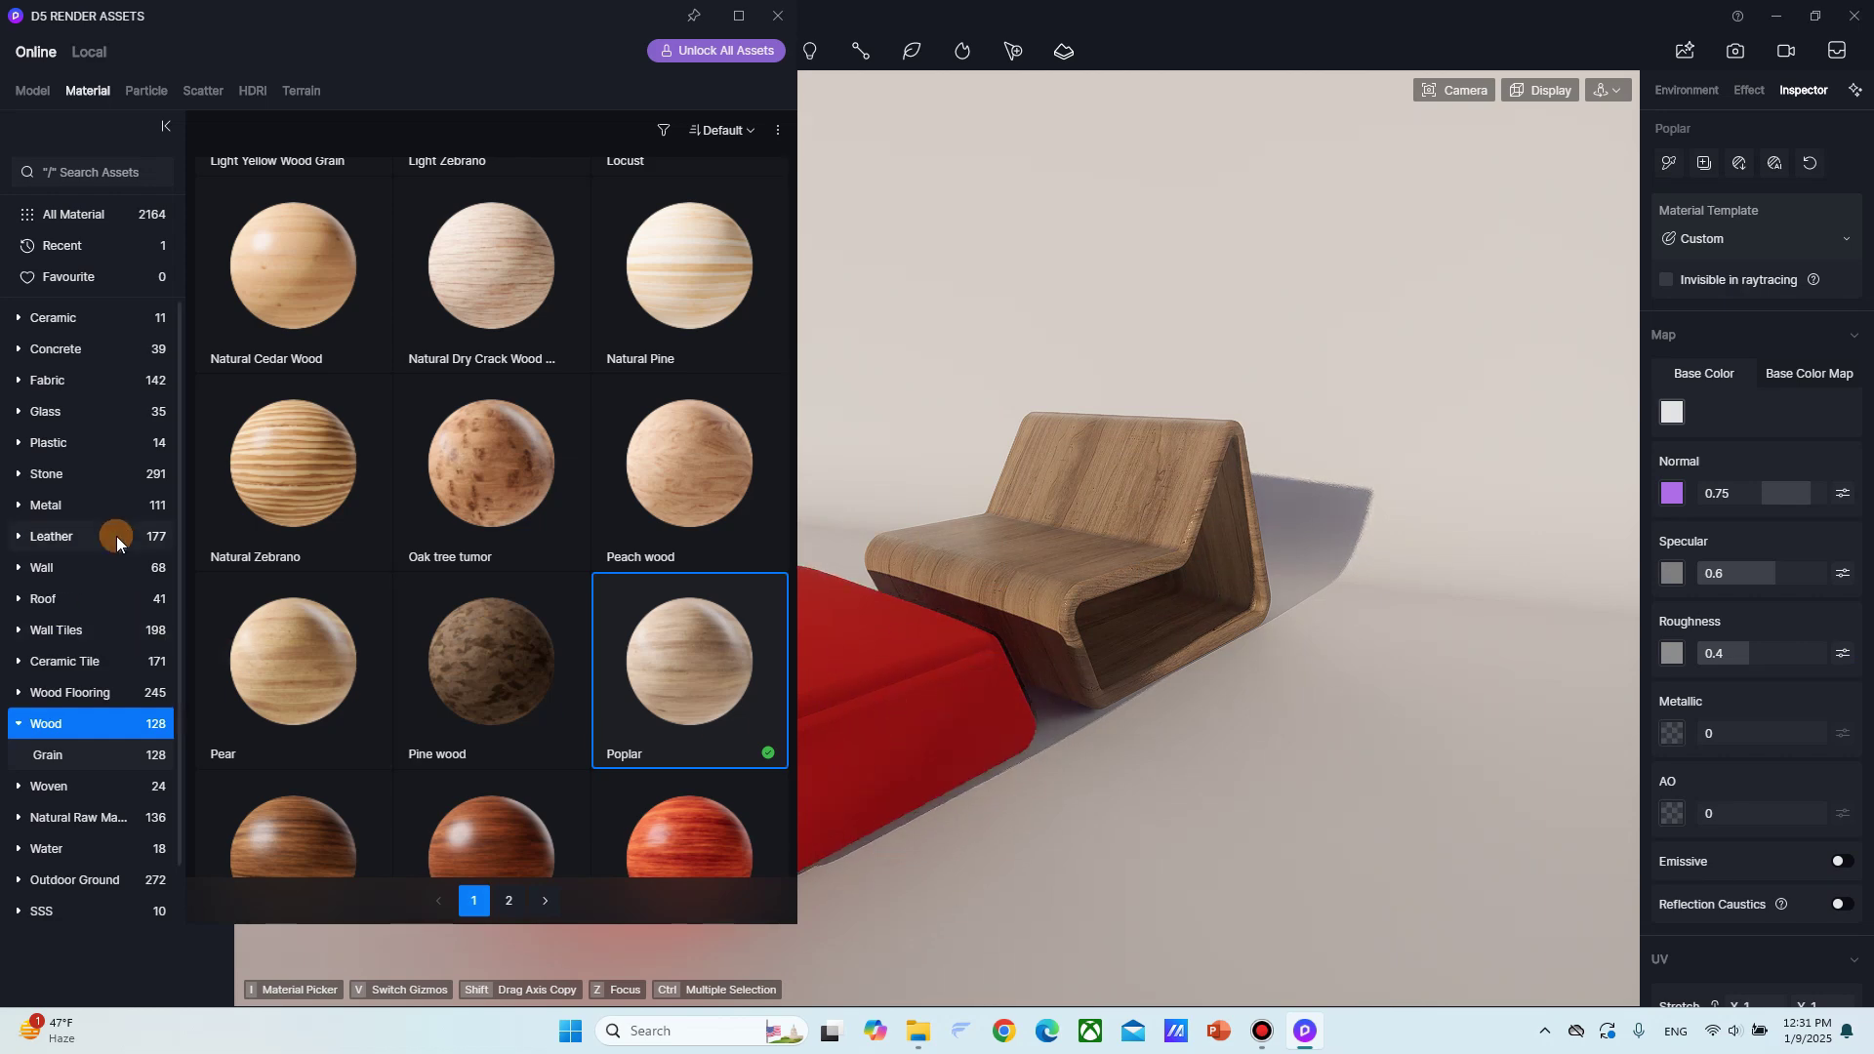
pyautogui.click(50, 389)
pyautogui.scroll(-4, 616, 349)
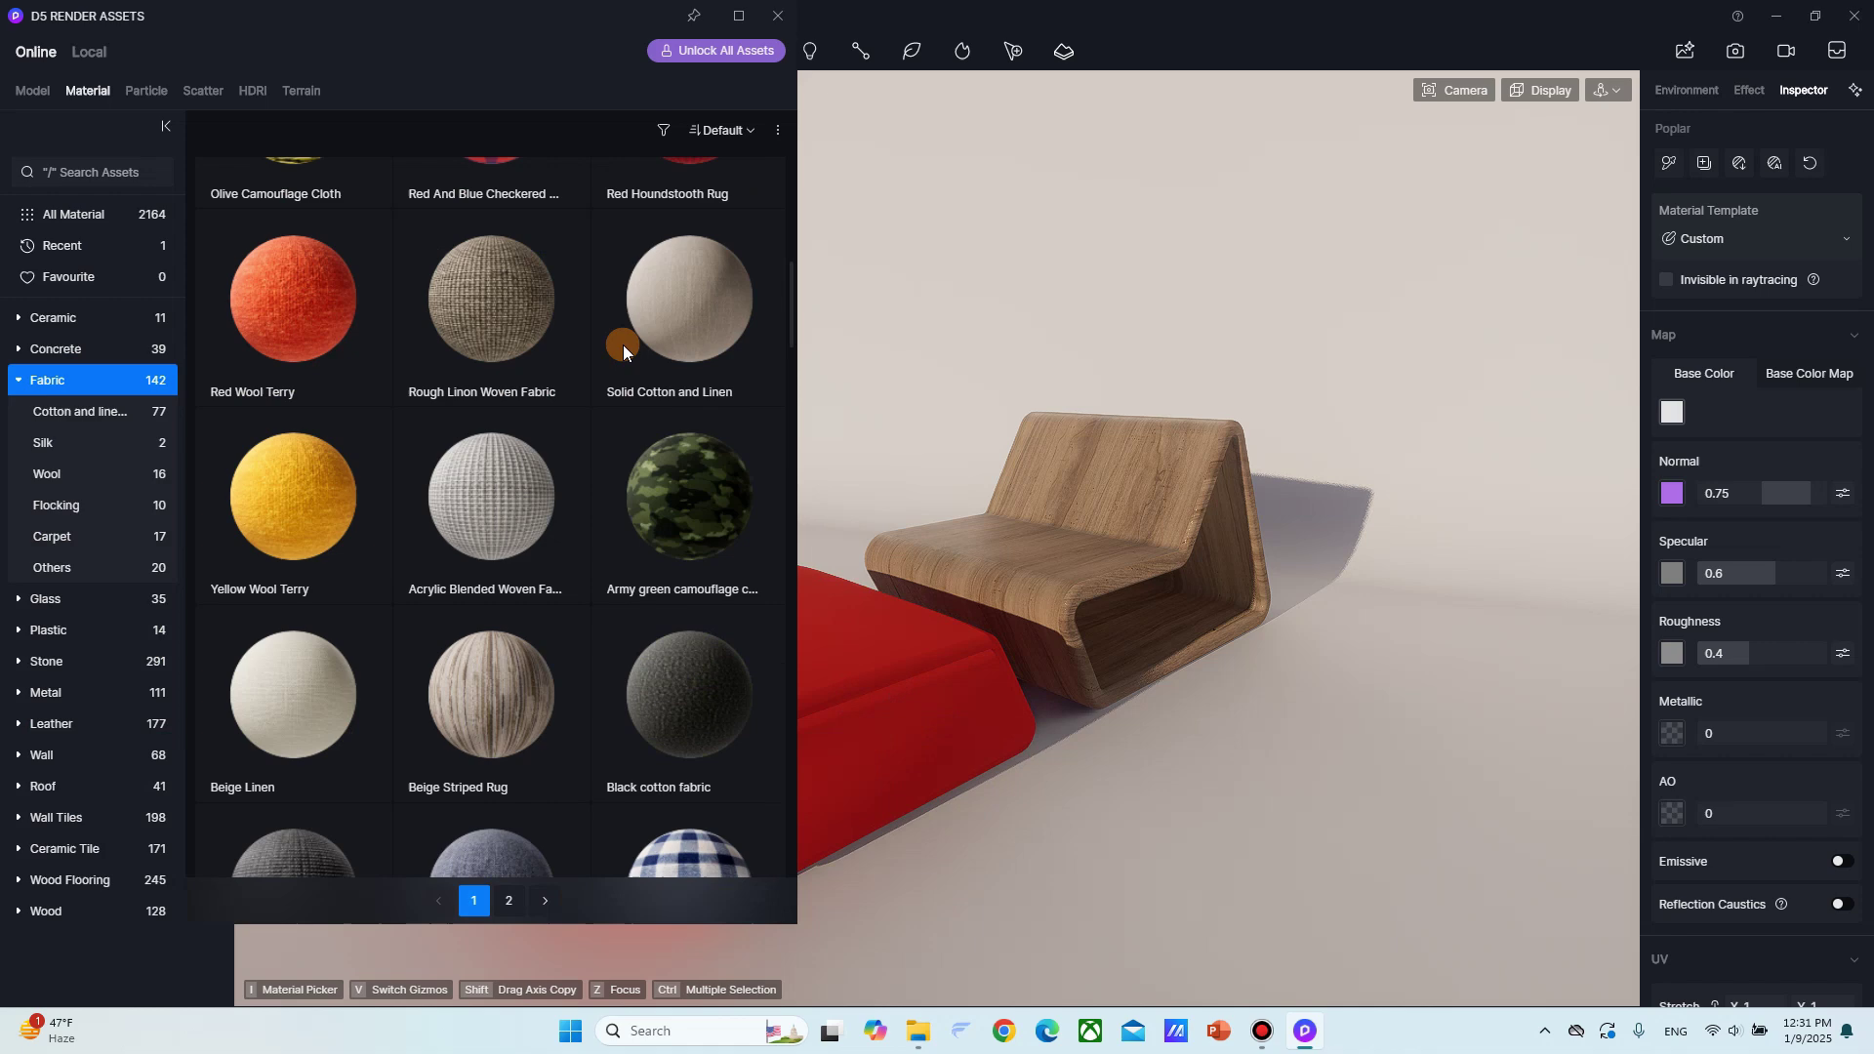
pyautogui.scroll(-15, 629, 337)
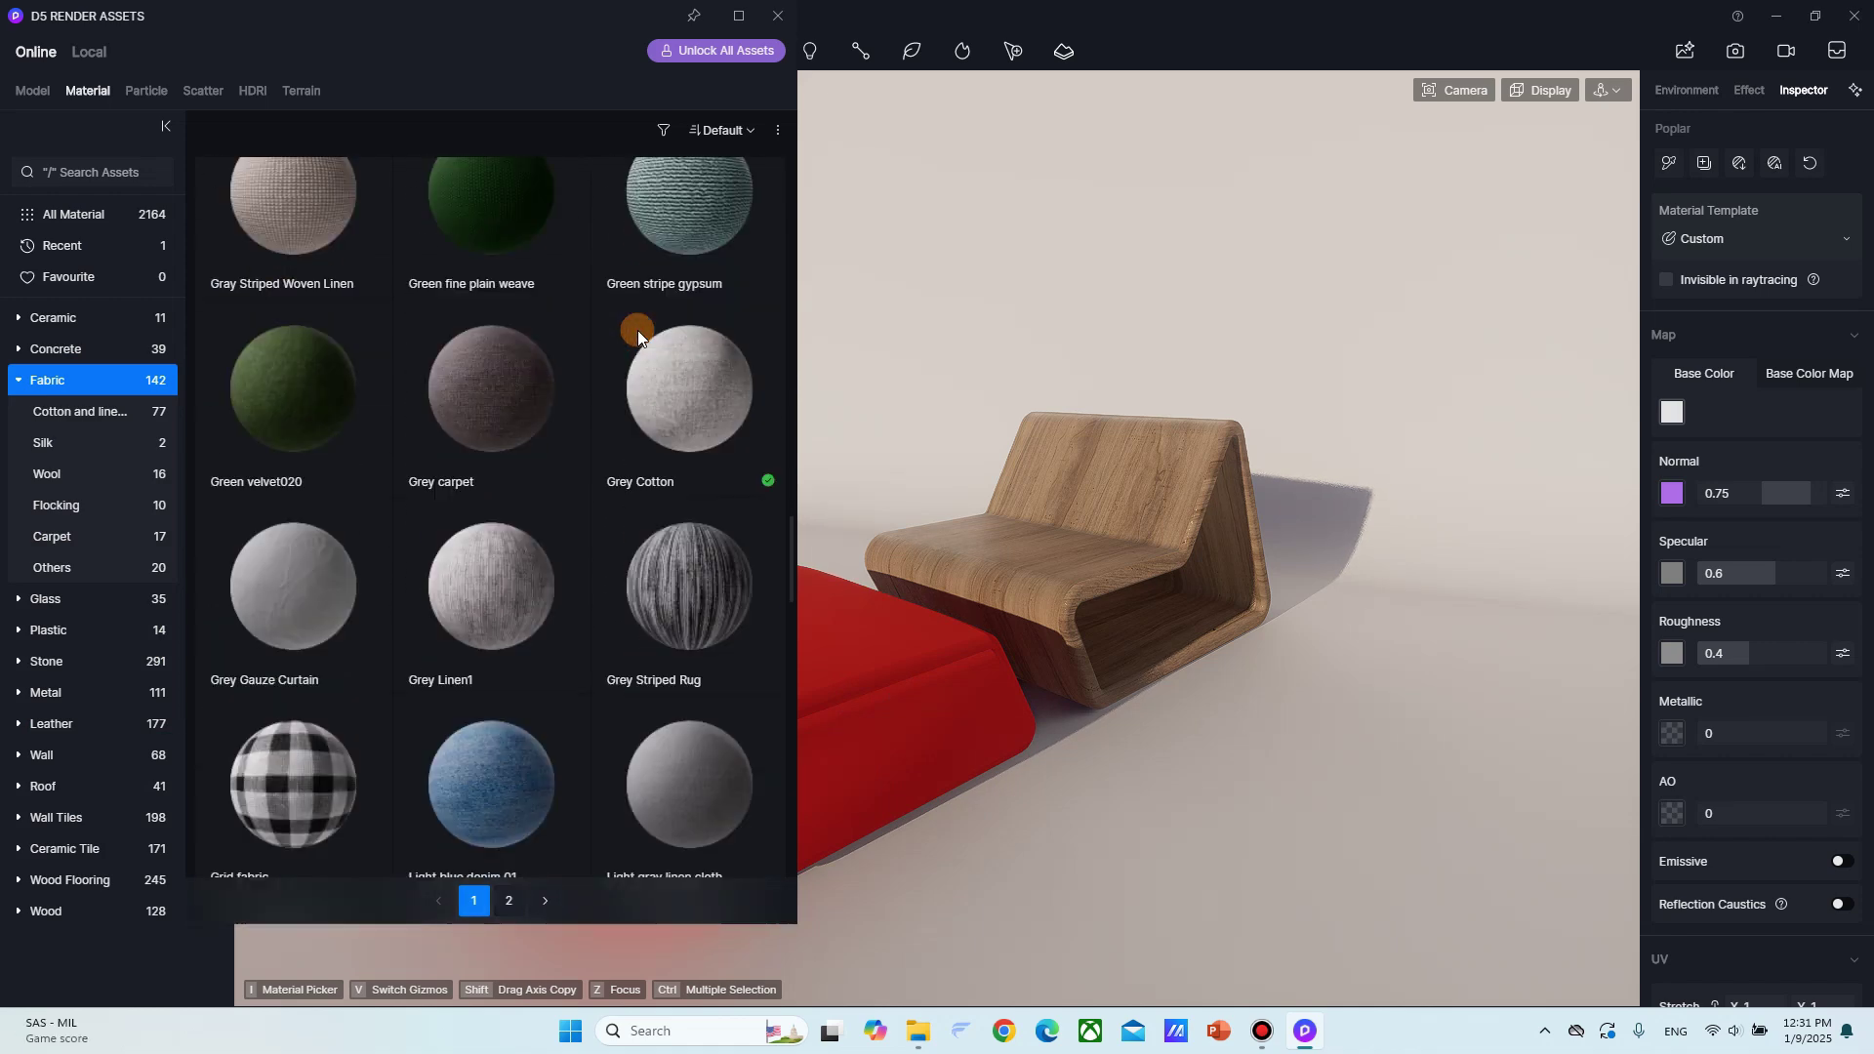
pyautogui.scroll(-10, 634, 449)
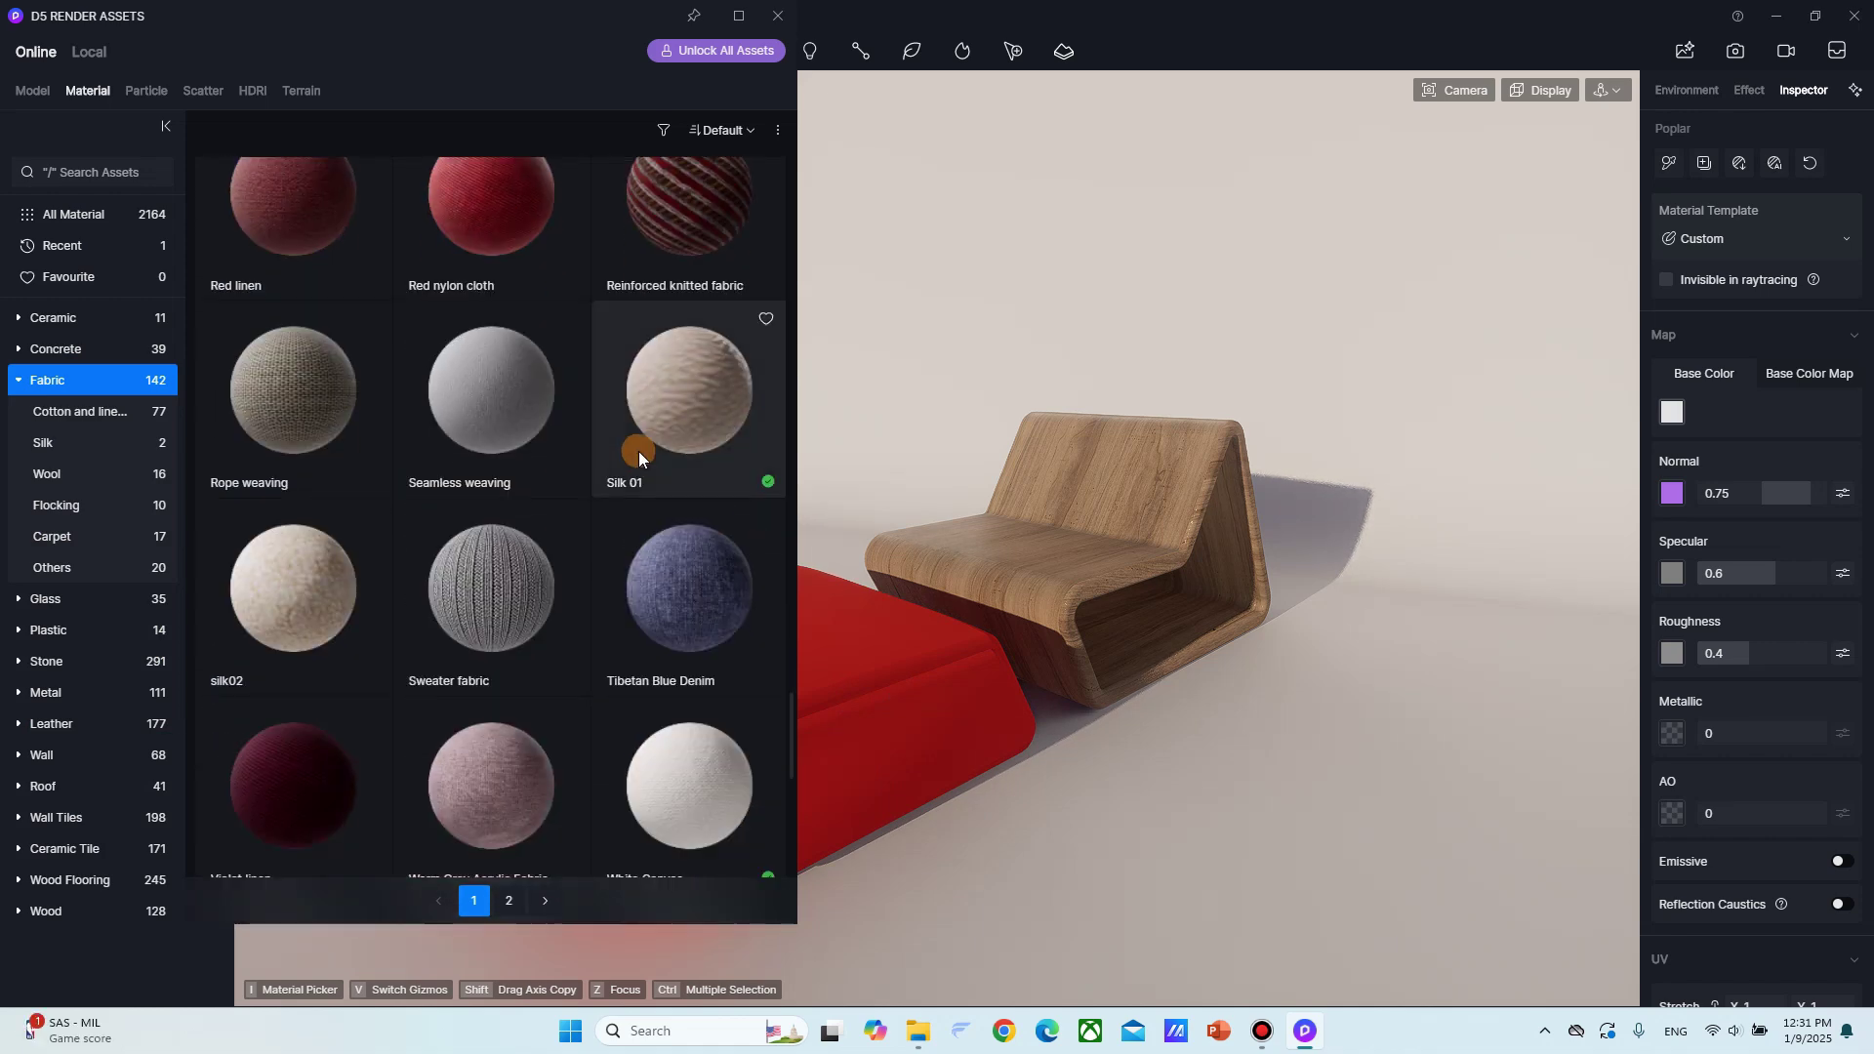
pyautogui.scroll(-7, 581, 464)
pyautogui.scroll(3, 600, 437)
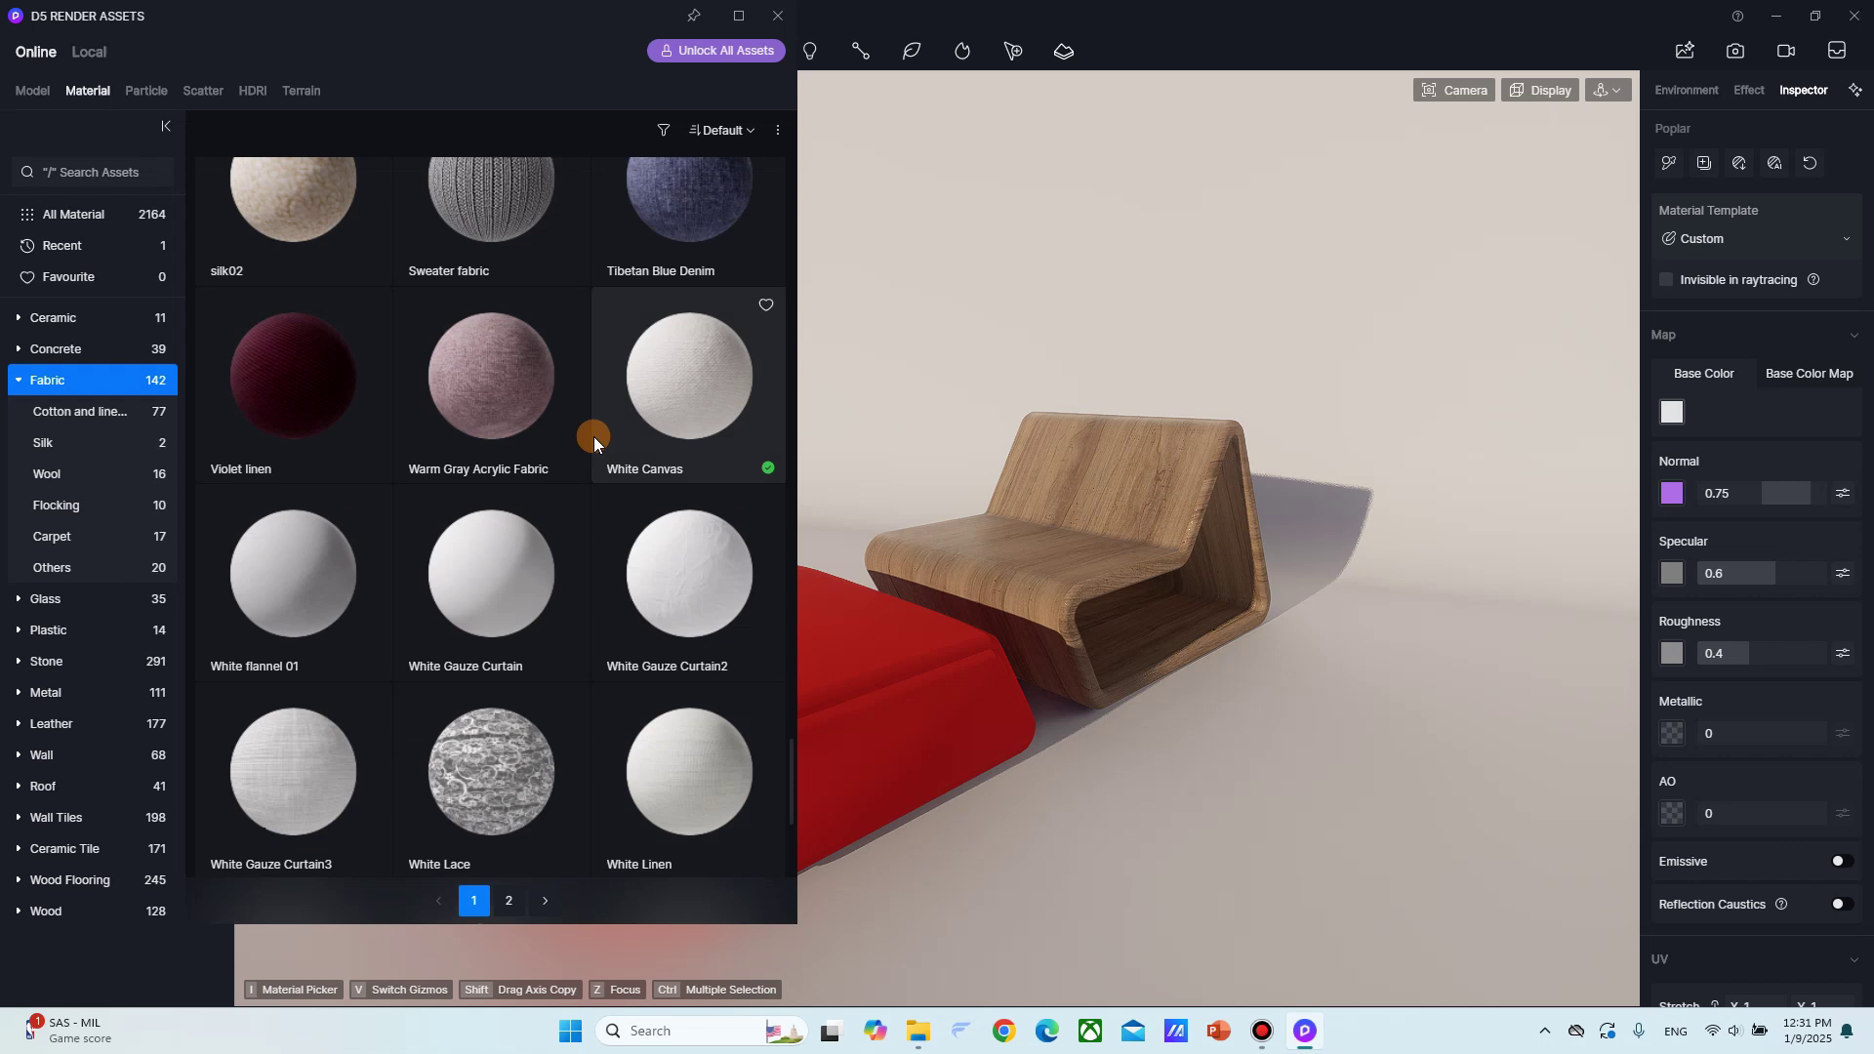
pyautogui.moveTo(705, 404); pyautogui.dragTo(907, 673)
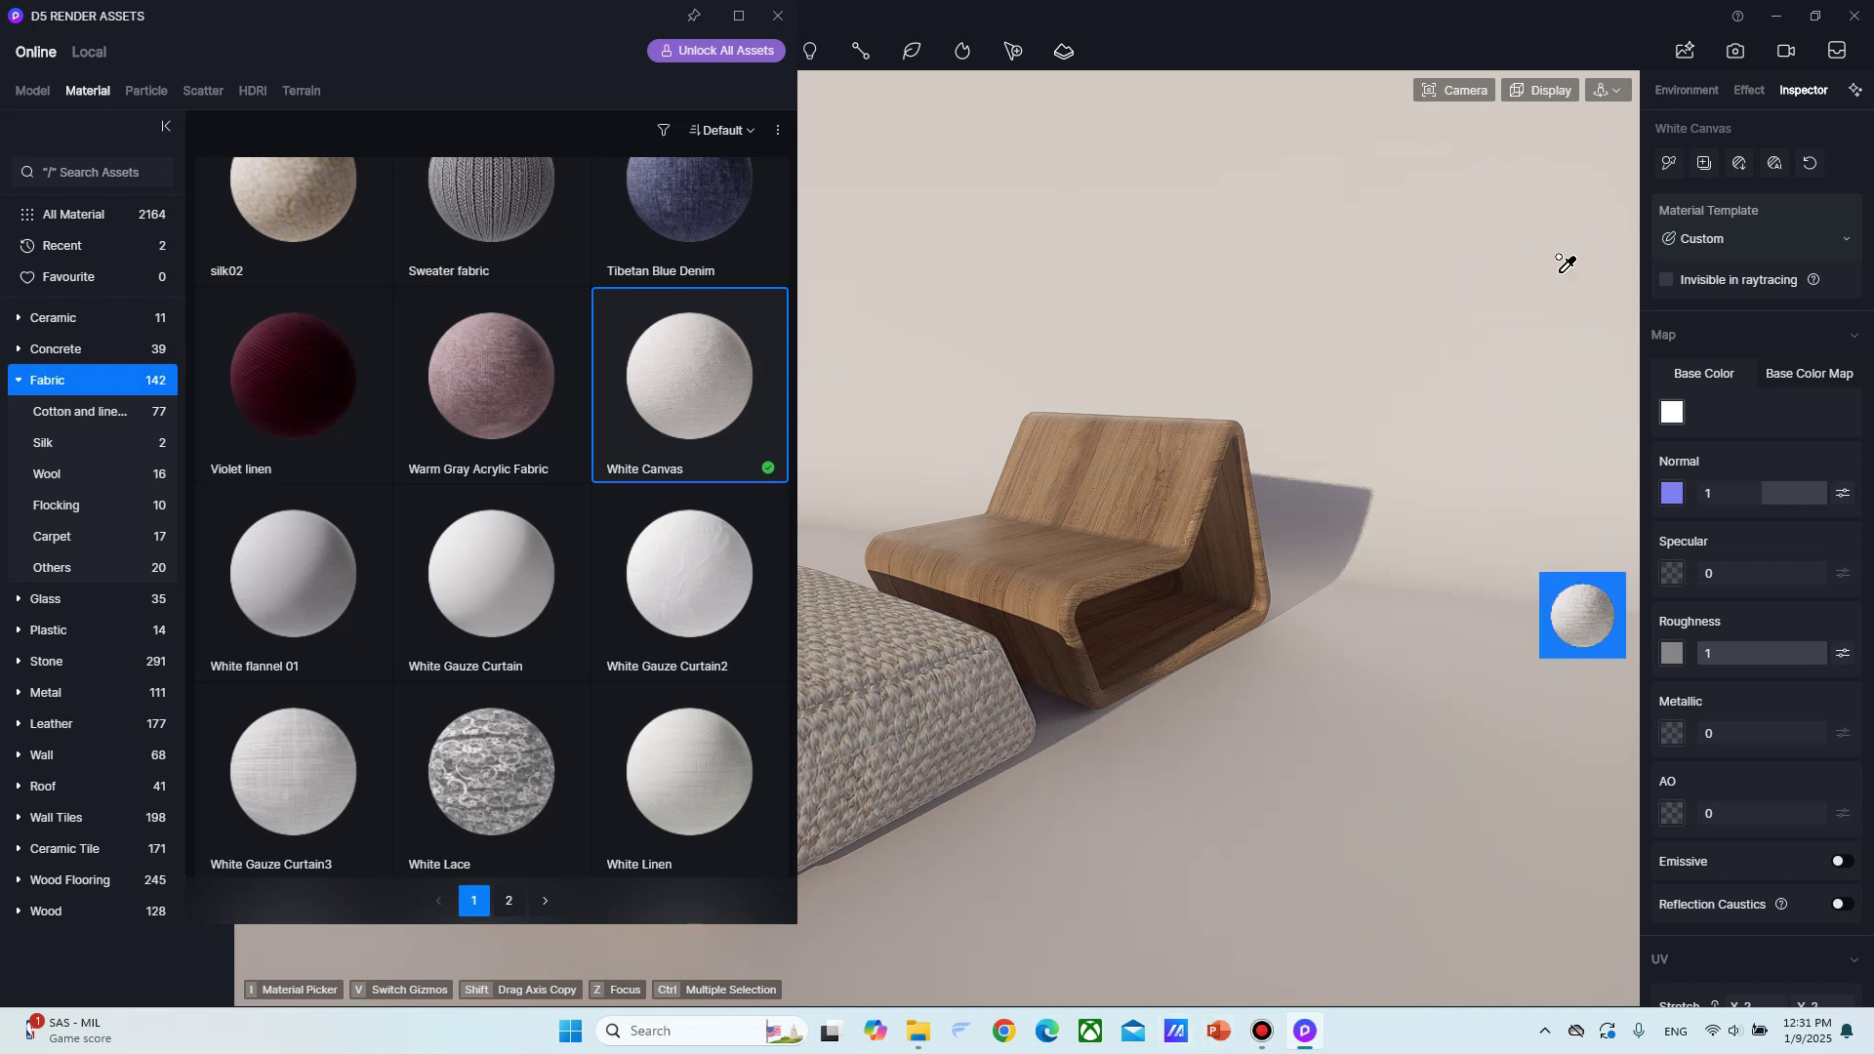
# Apply the Ordinary Light Plastic material to the backdrop behind the seats and close the asset library.
pyautogui.click(24, 382)
pyautogui.click(50, 447)
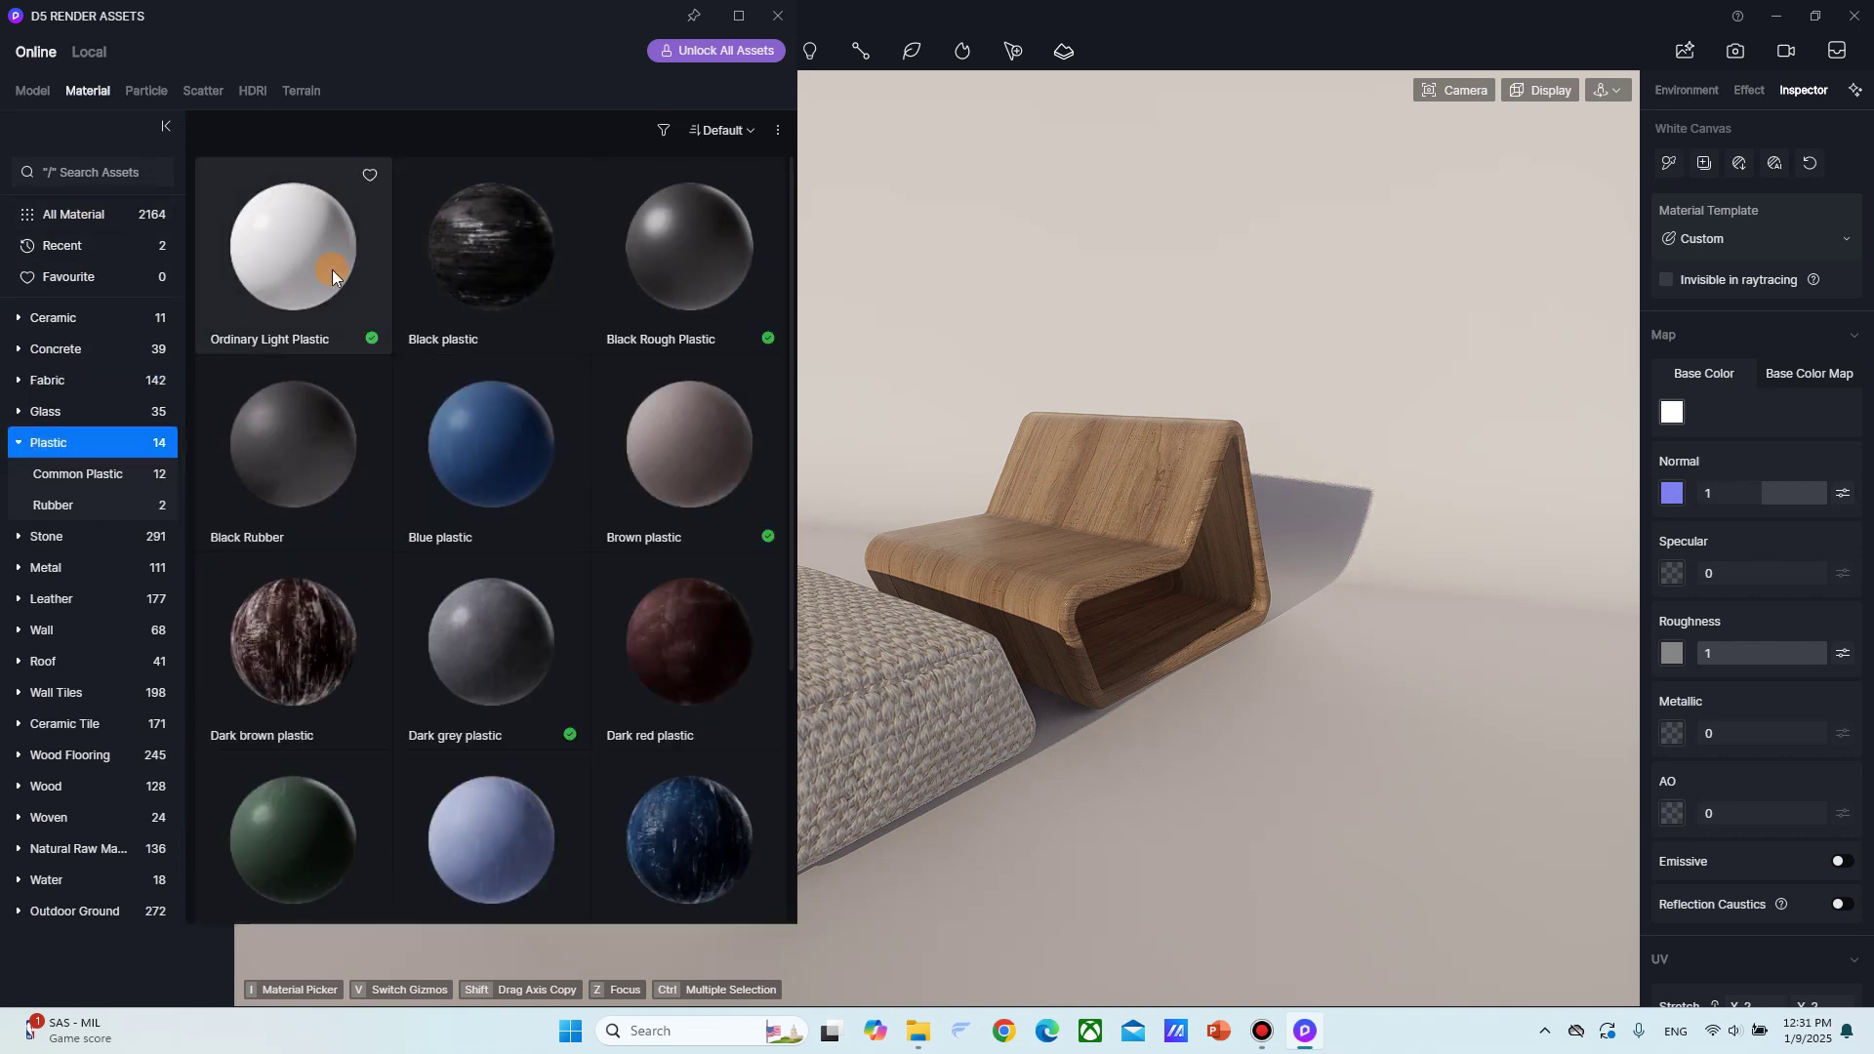
pyautogui.click(288, 250)
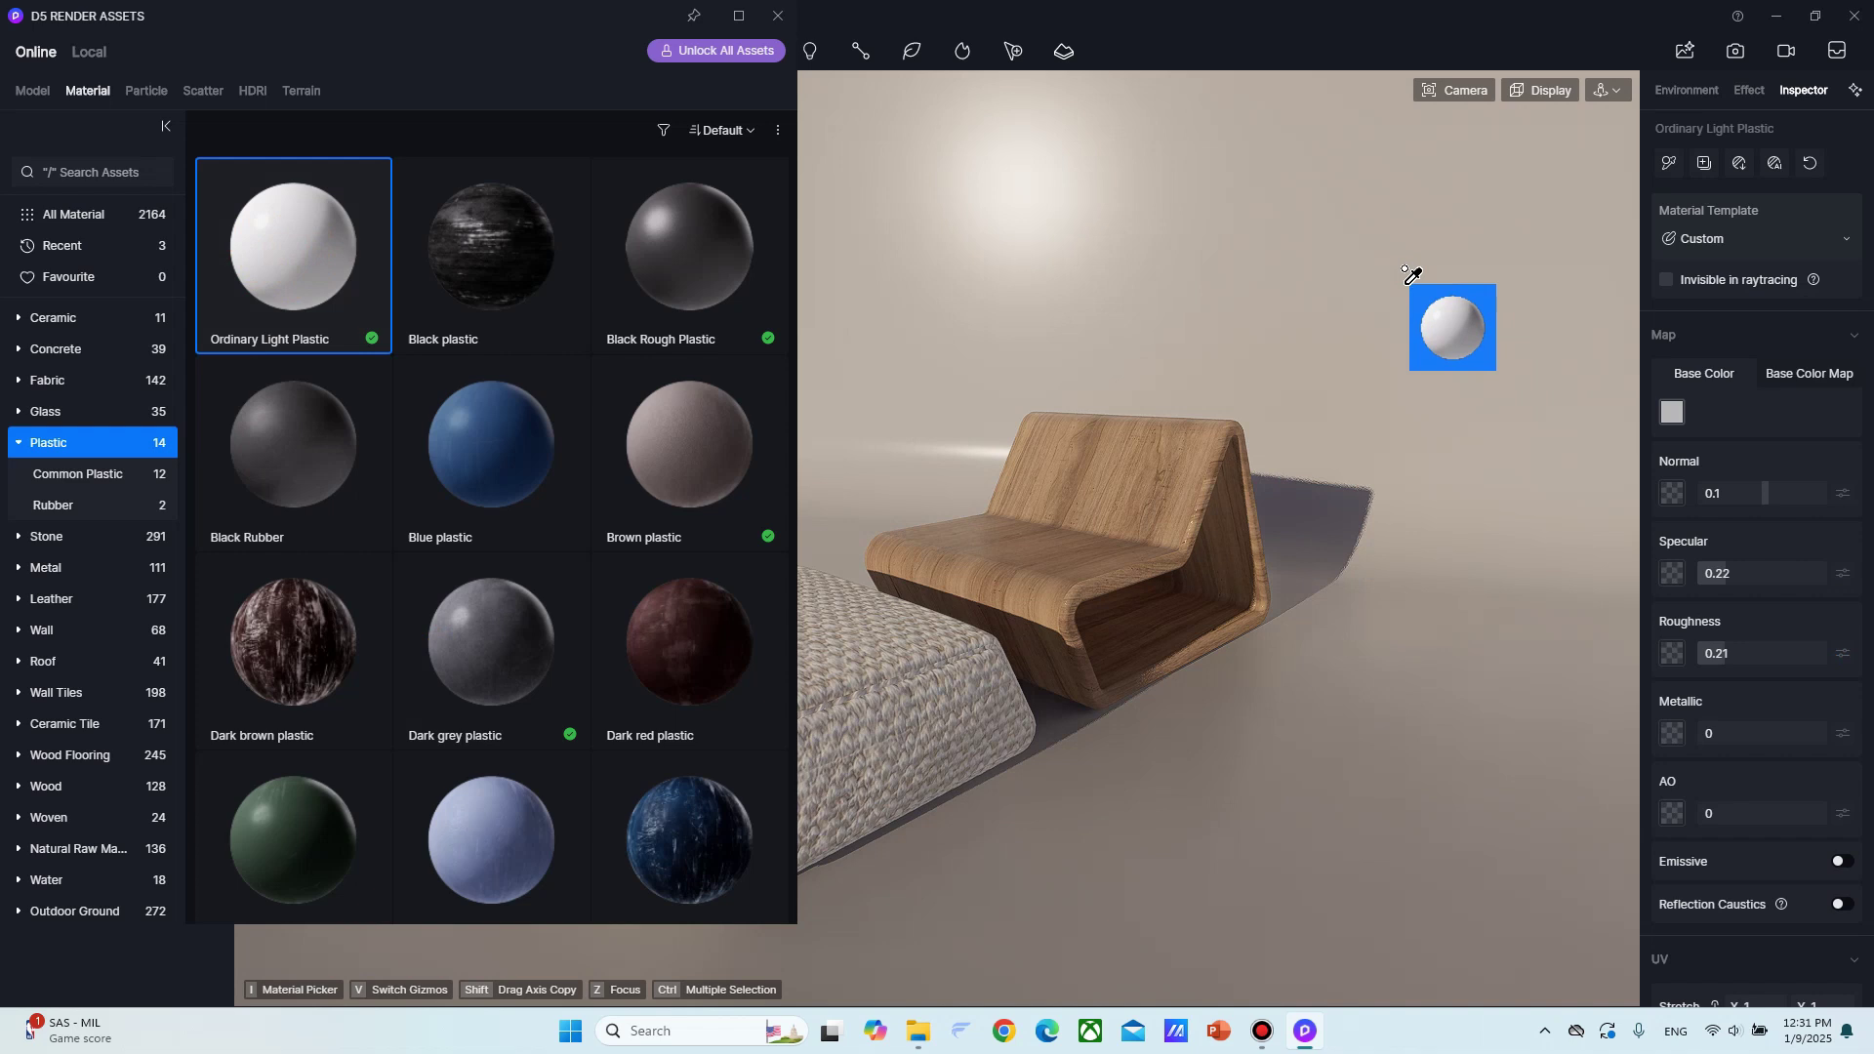
pyautogui.click(702, 80)
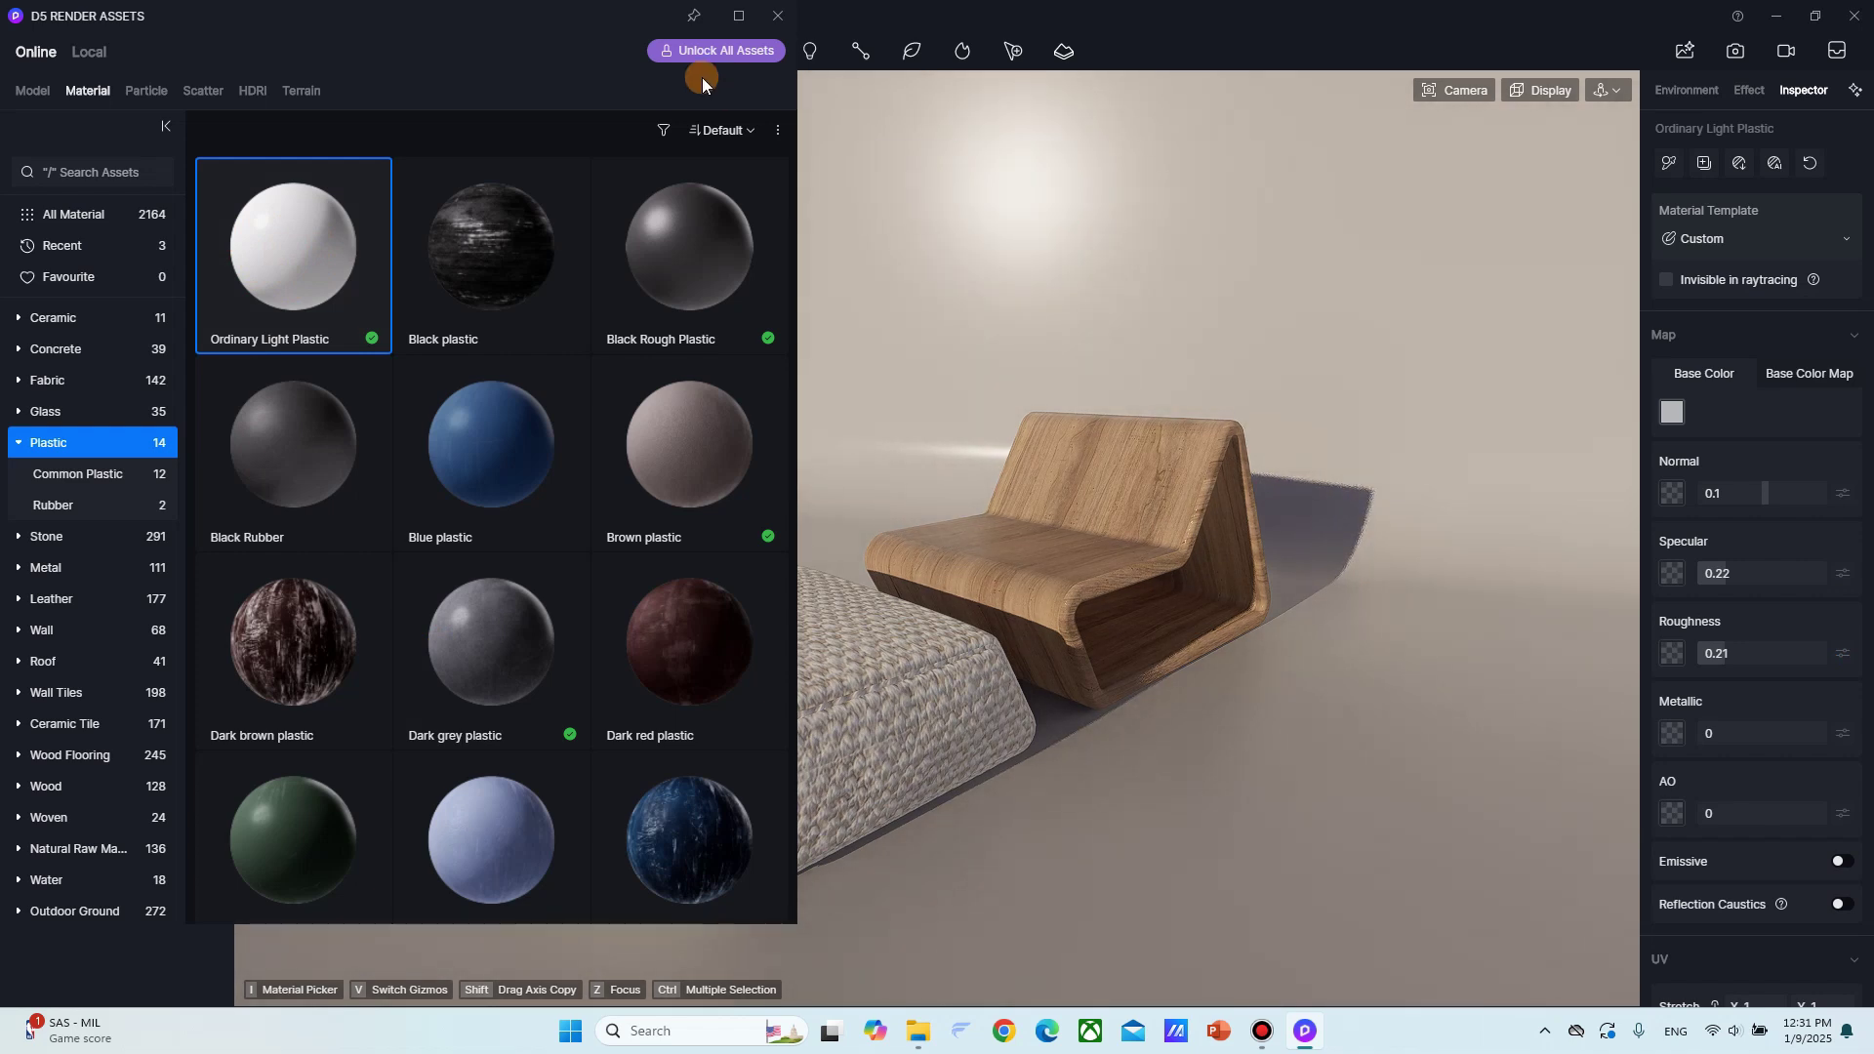
pyautogui.click(781, 18)
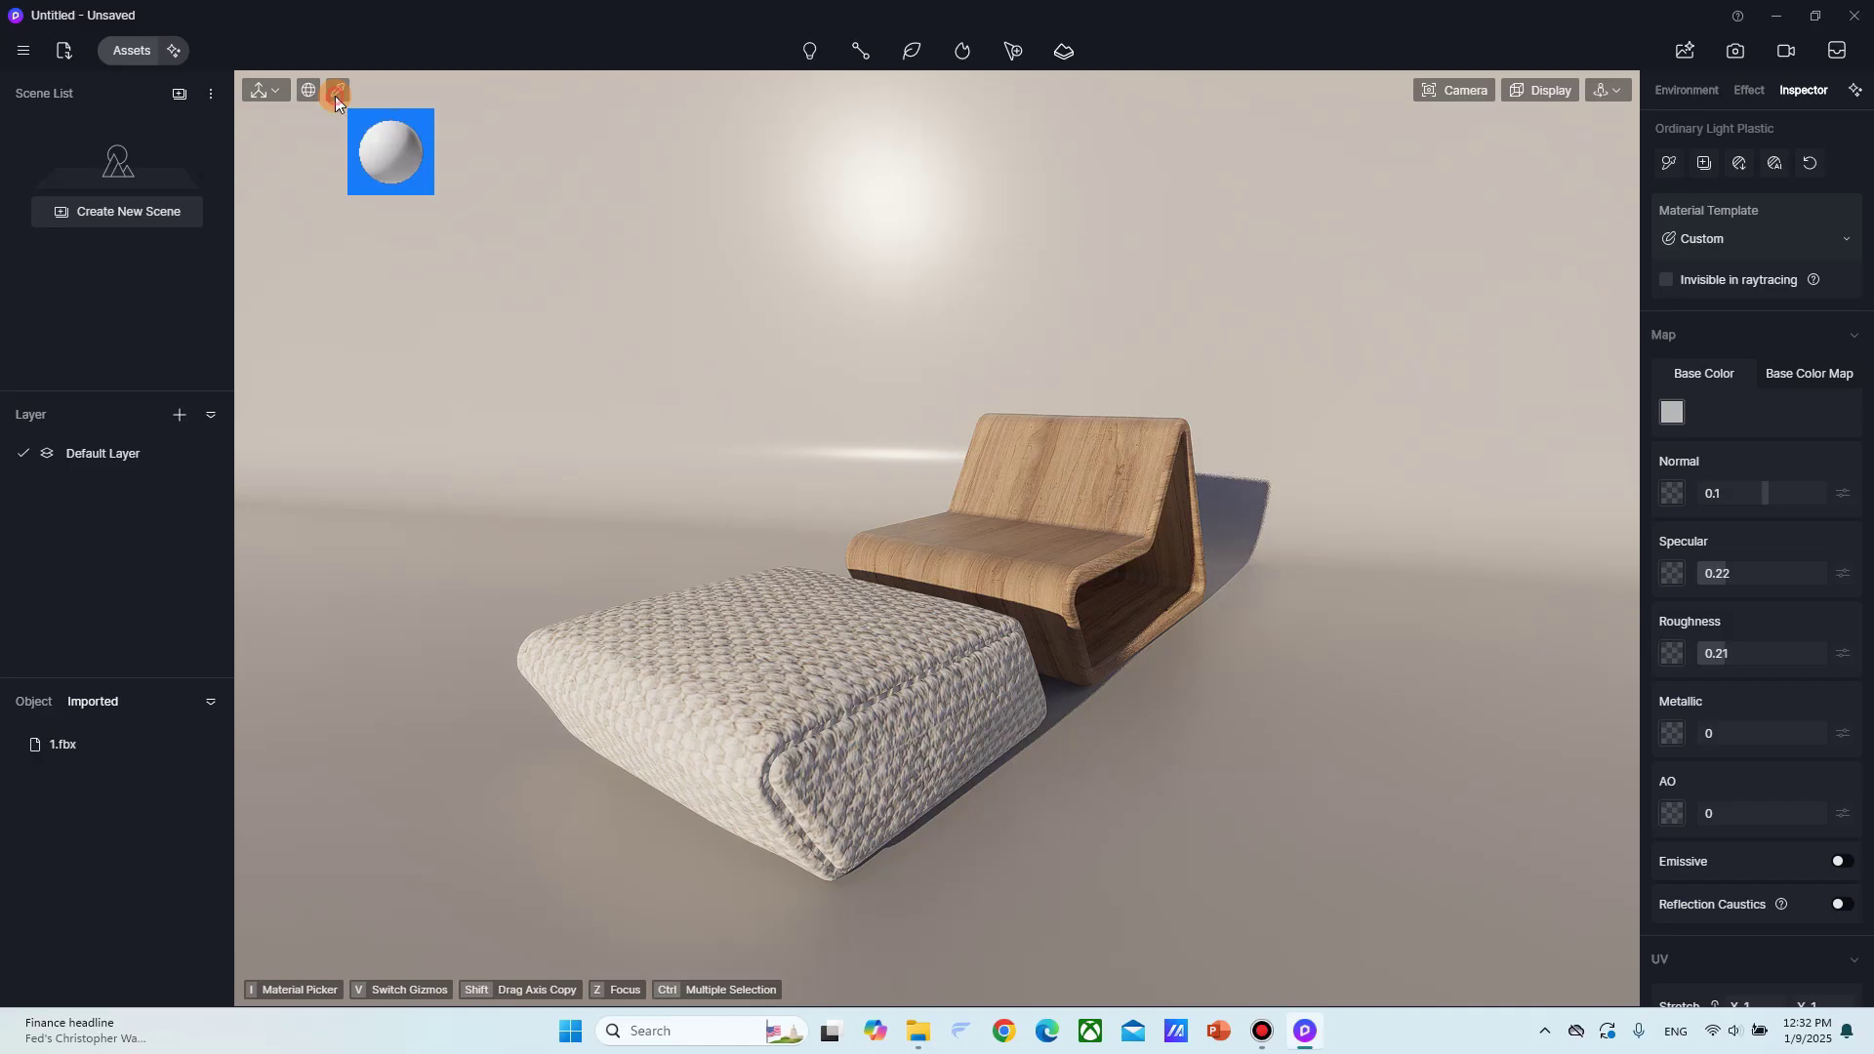
# Pick the ottoman's White Canvas material and set its UV stretch to 10.94 in both X and Y.
pyautogui.click(910, 351)
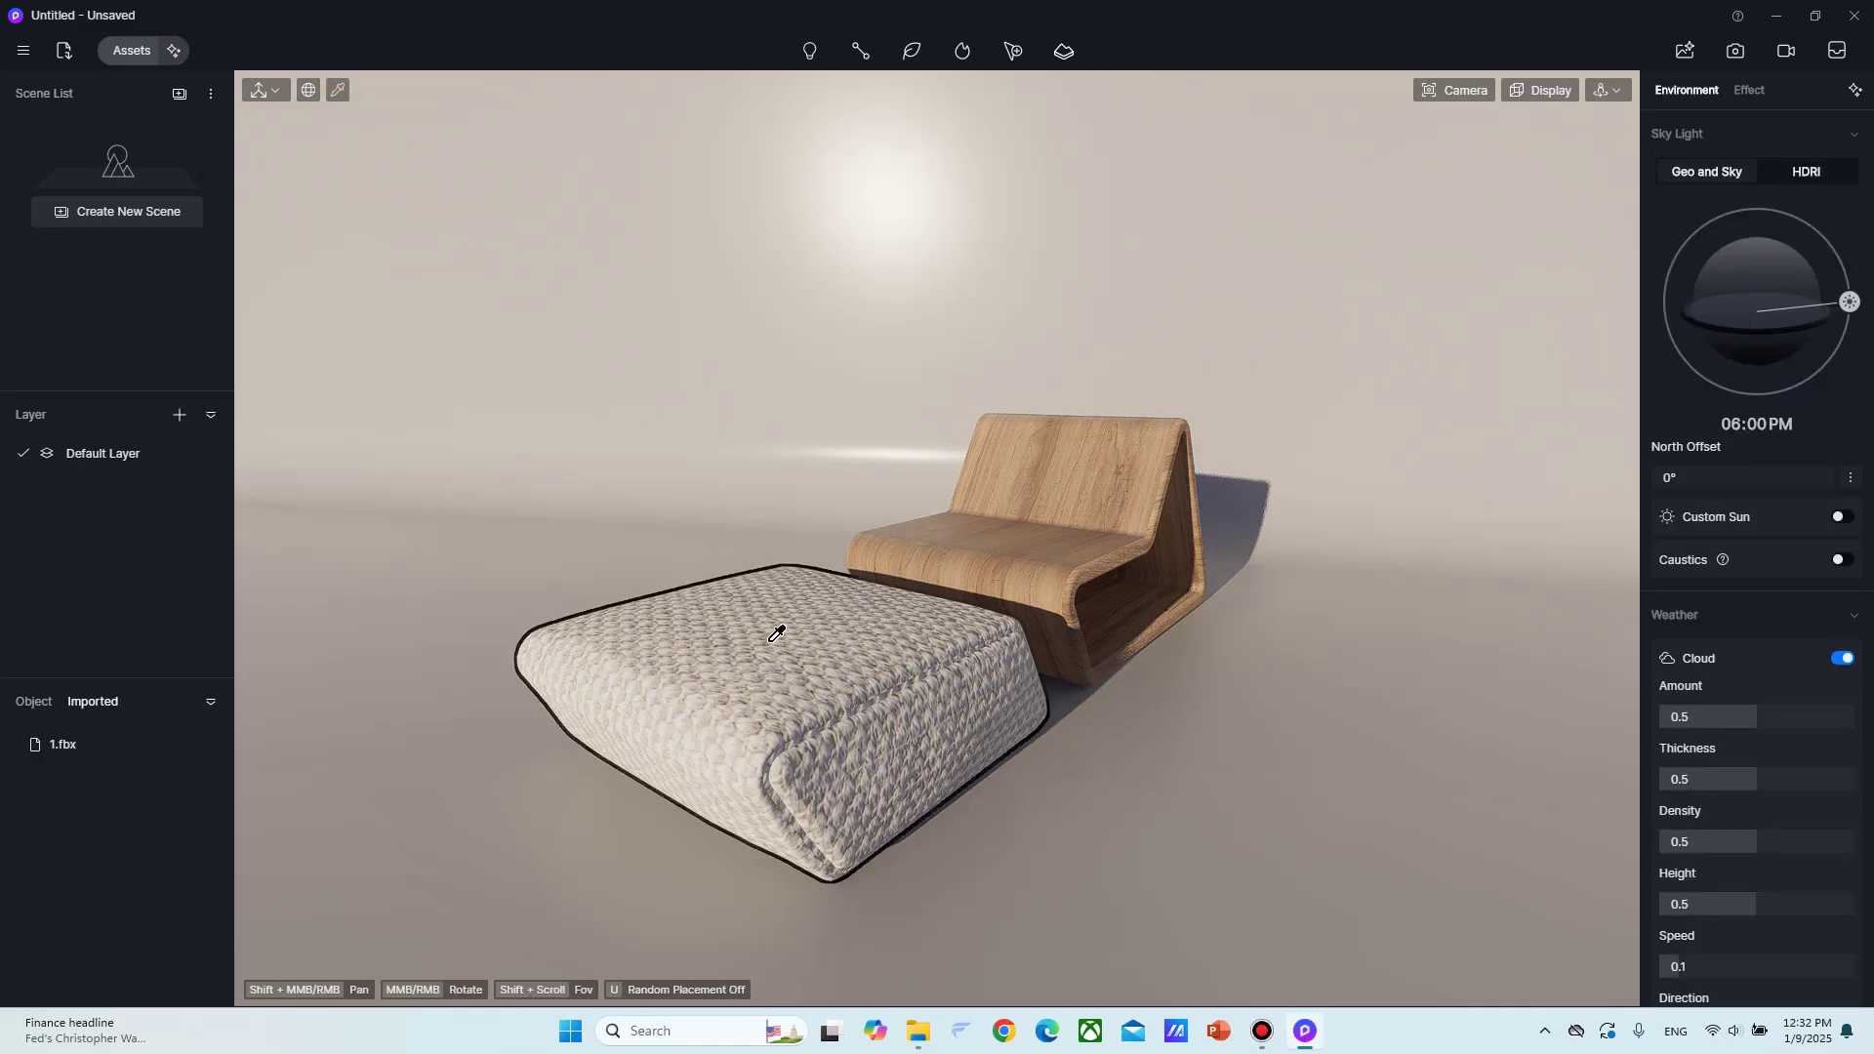
pyautogui.click(821, 681)
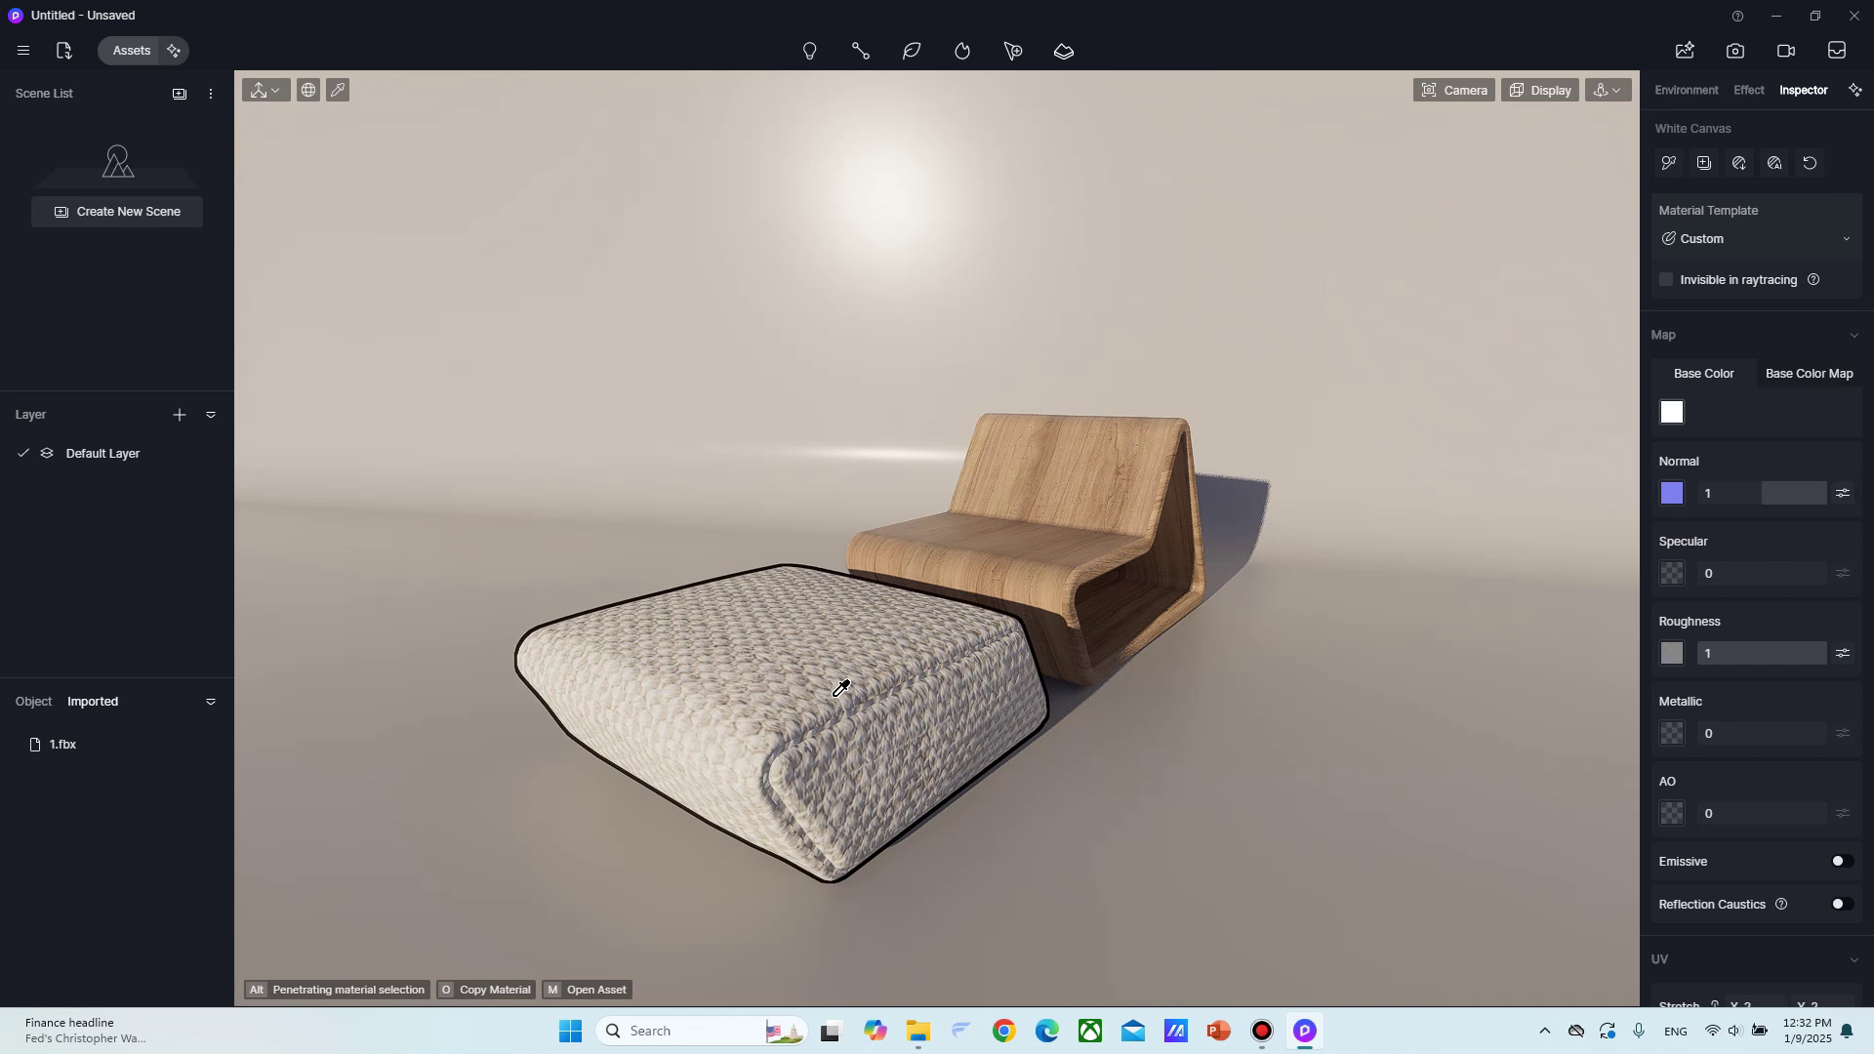
pyautogui.scroll(-5, 1806, 735)
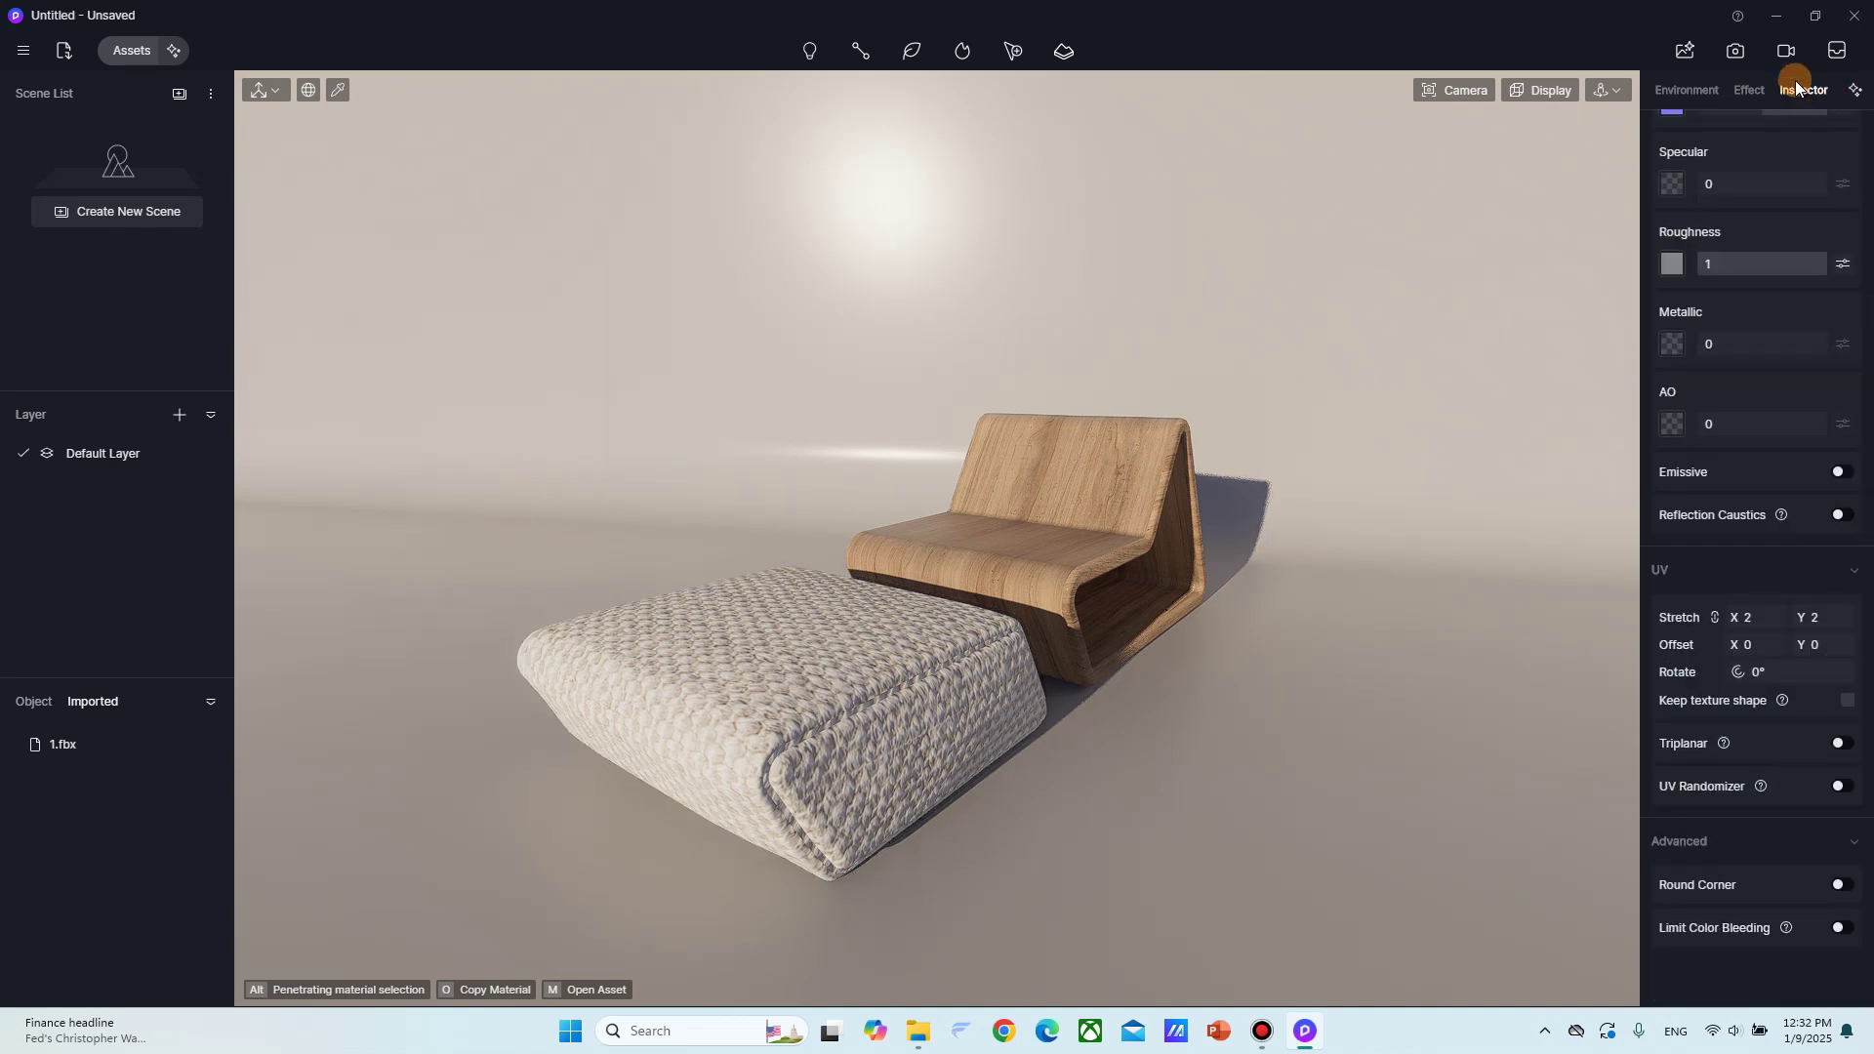
pyautogui.scroll(5, 1790, 176)
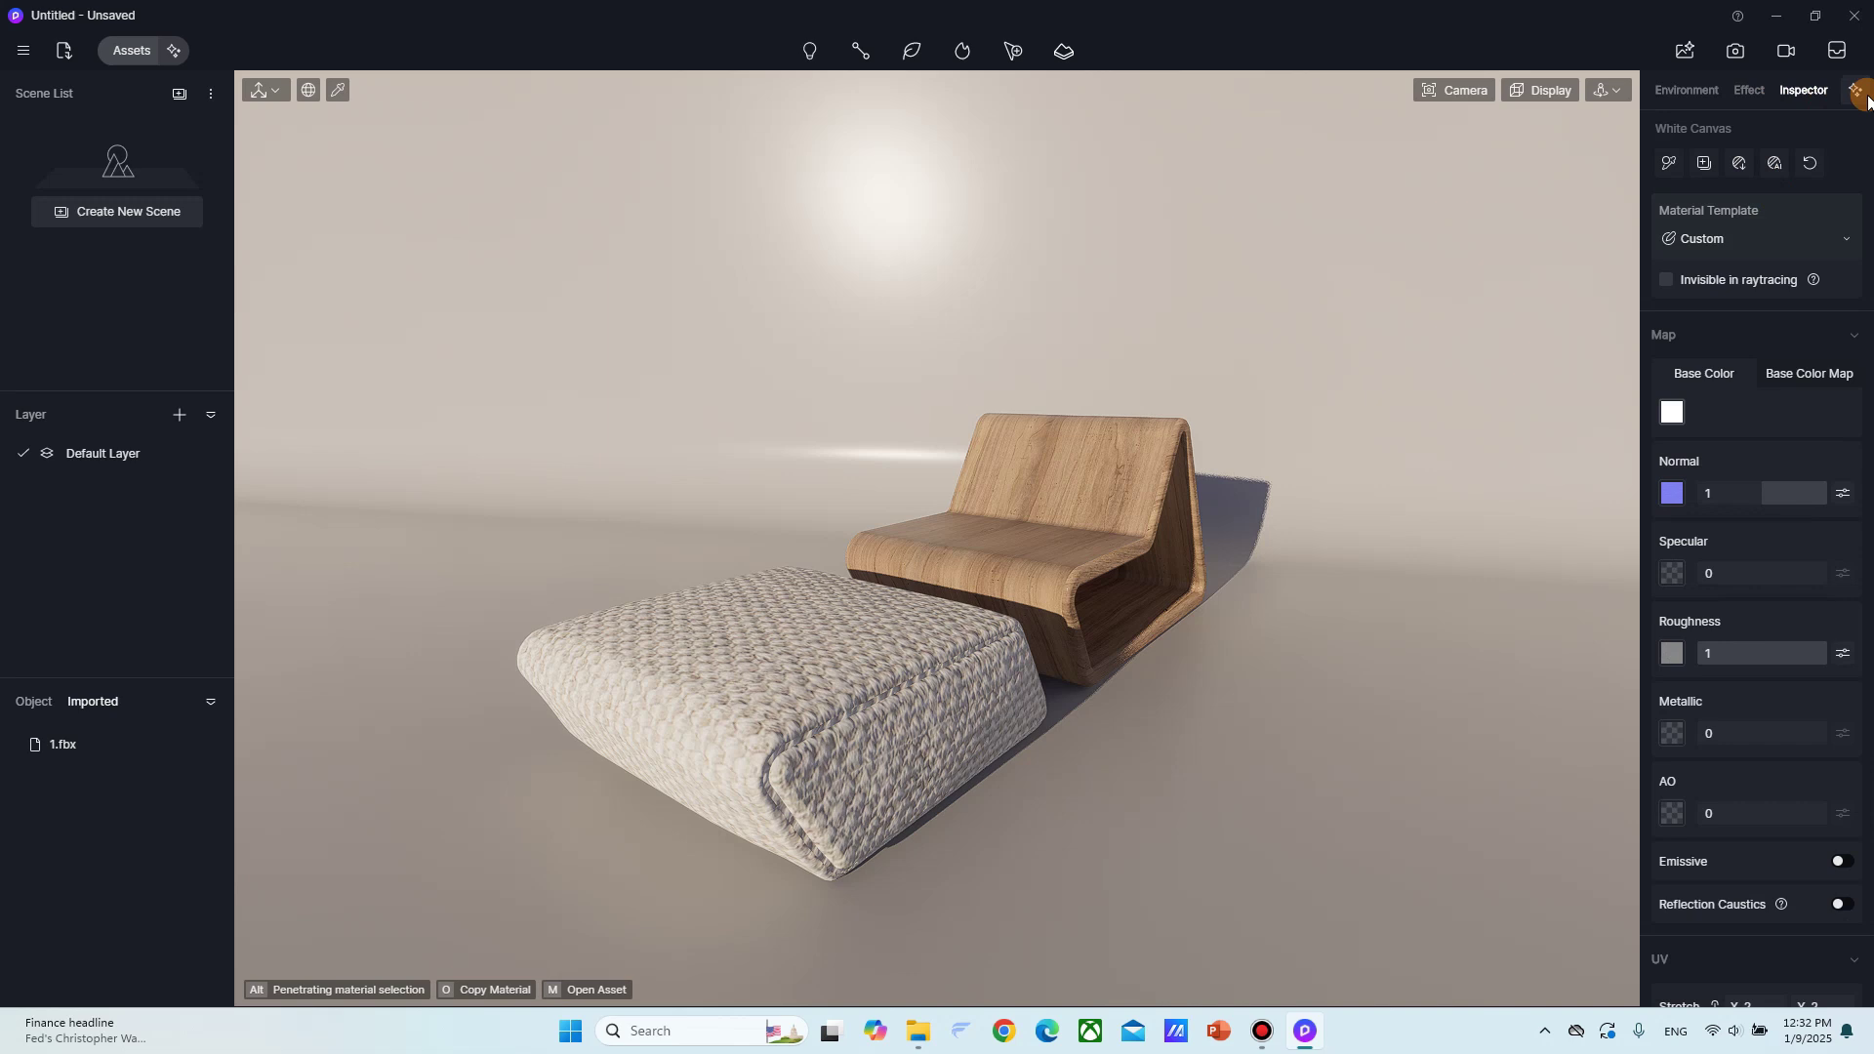
pyautogui.scroll(-5, 1782, 414)
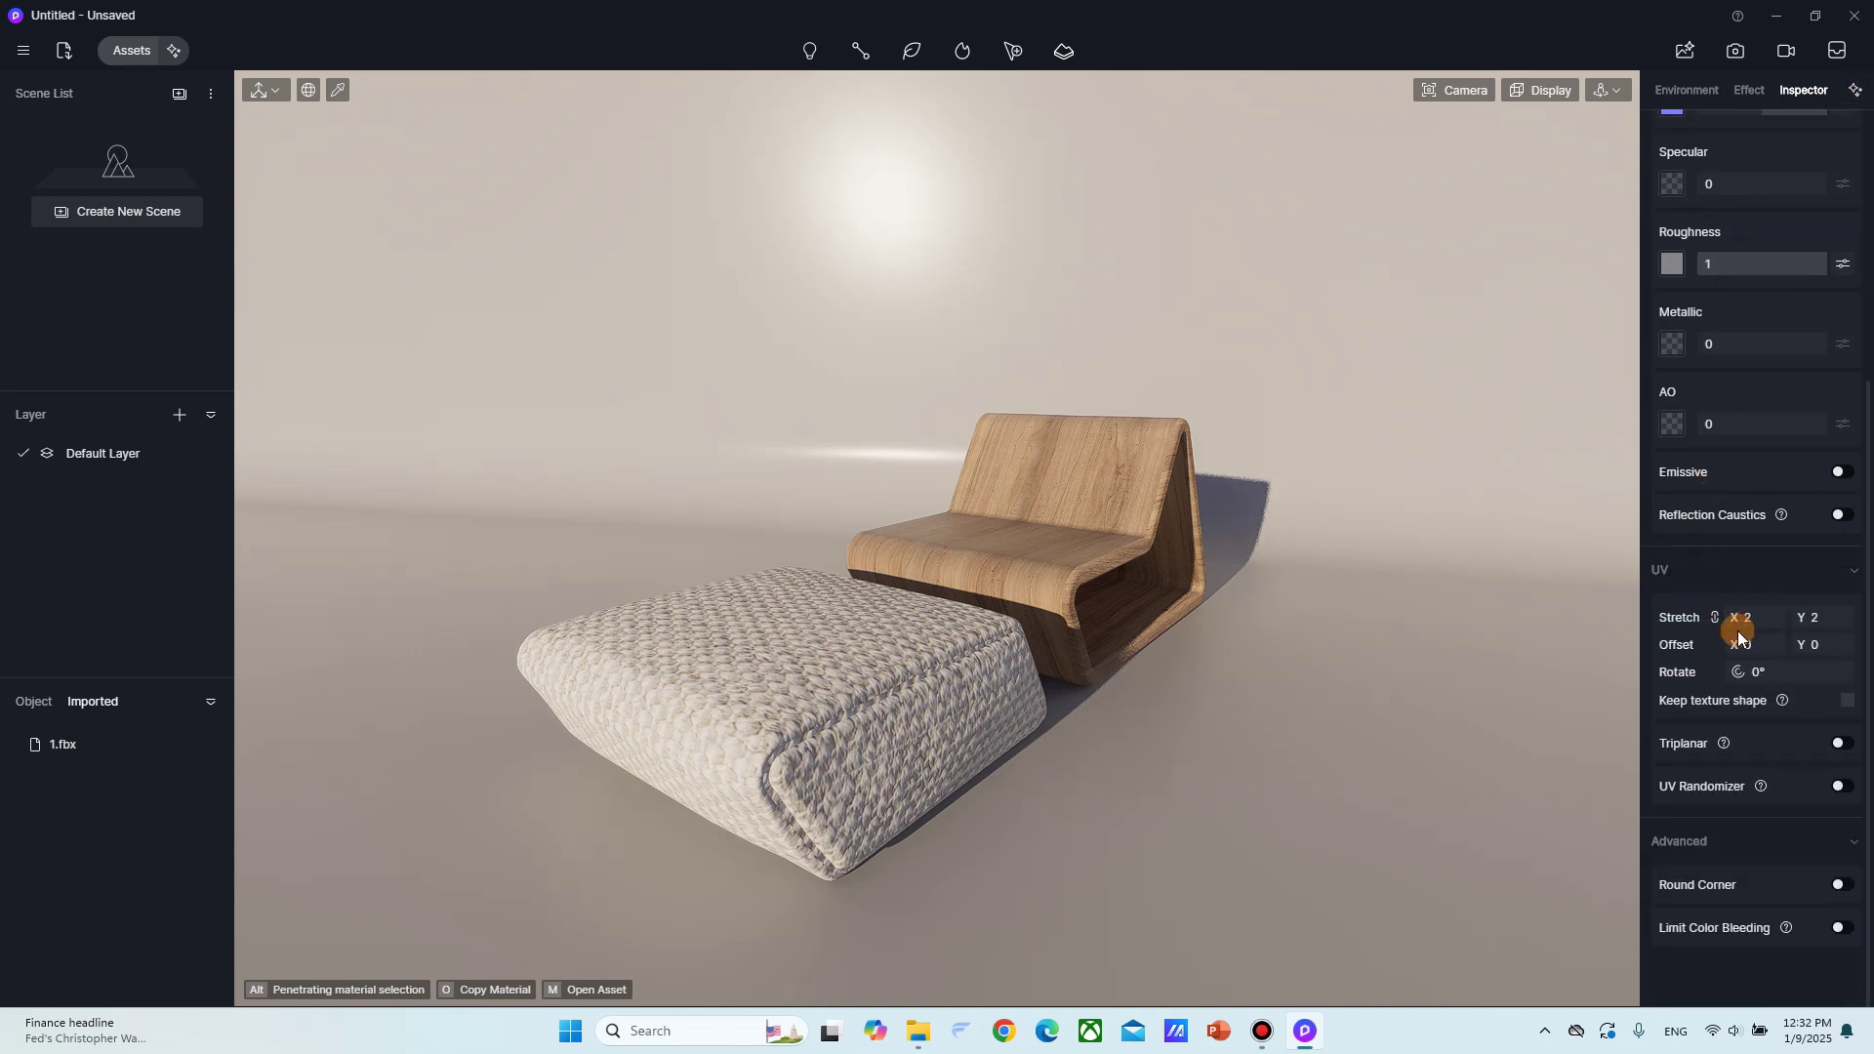
pyautogui.moveTo(1748, 622); pyautogui.dragTo(1751, 621)
pyautogui.scroll(-2, 1300, 648)
pyautogui.scroll(2, 1301, 648)
pyautogui.moveTo(1303, 646); pyautogui.dragTo(1409, 615, button='middle')
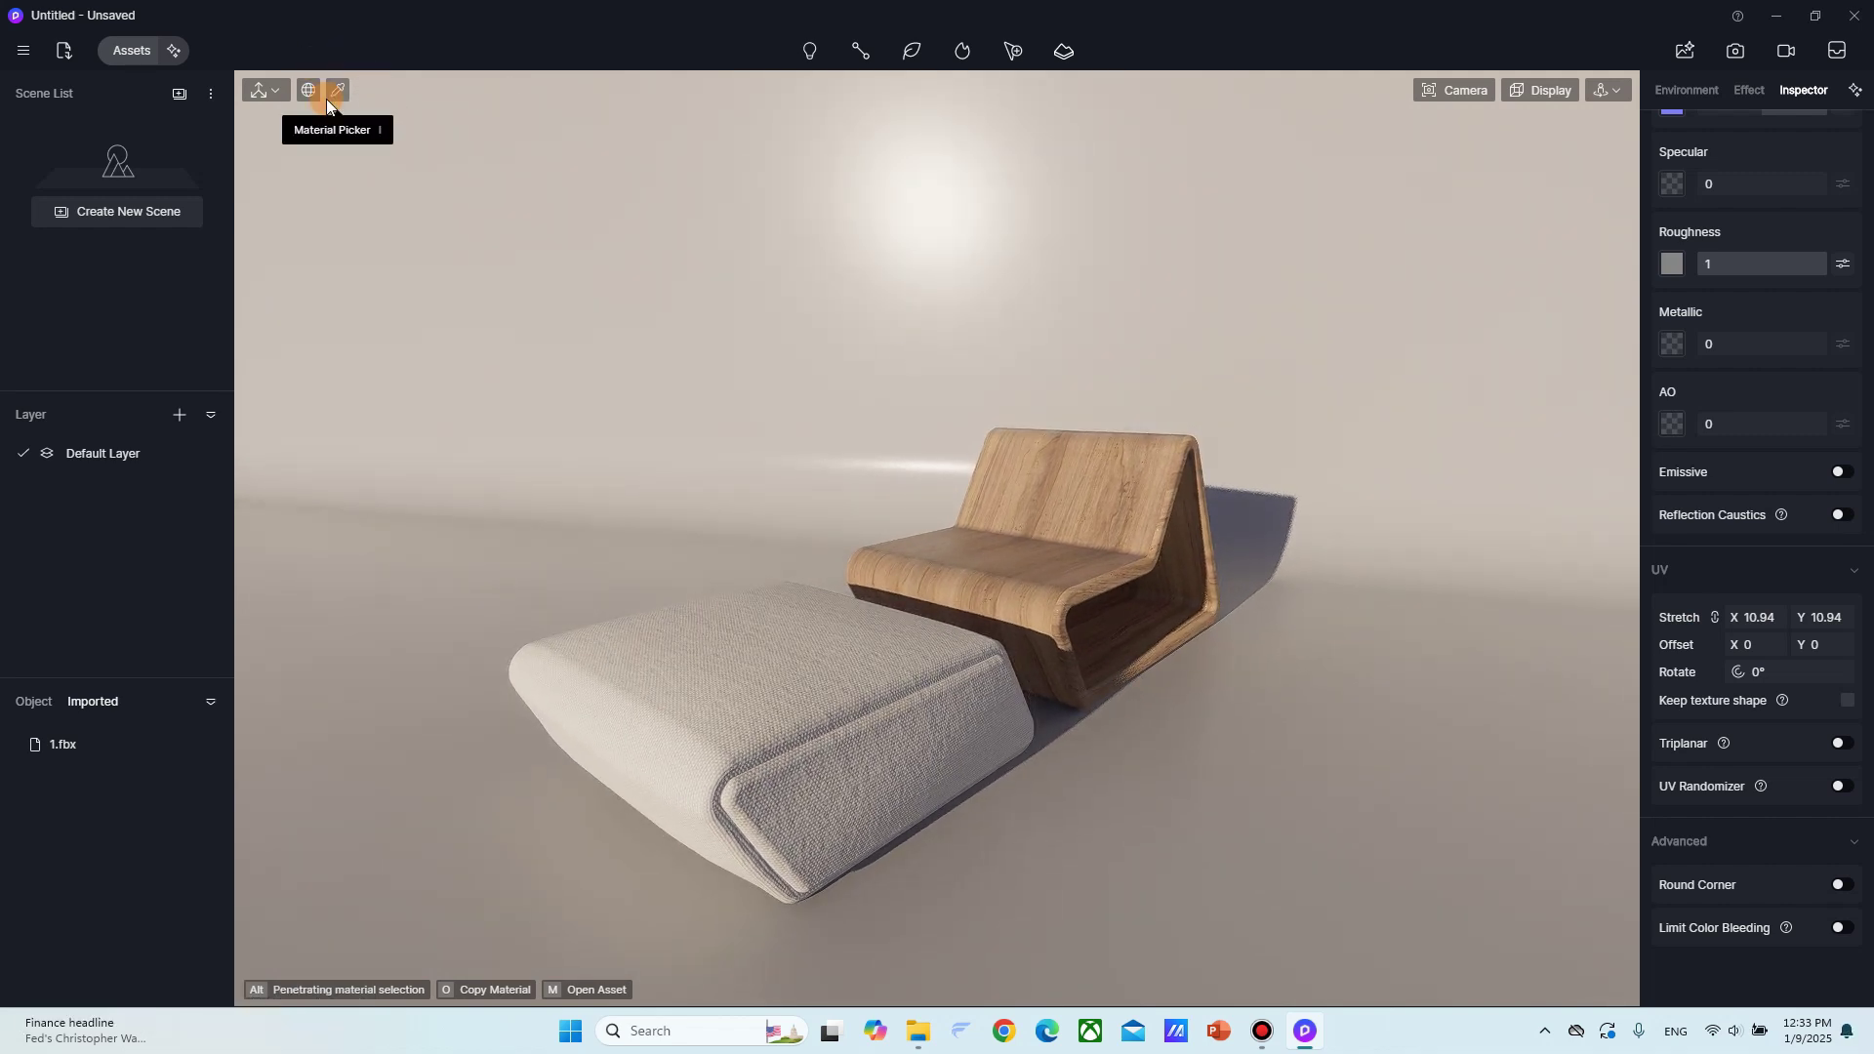
# Pick the backdrop's plastic material and set its specular to 0.11 and roughness to 0.34.
pyautogui.click(336, 91)
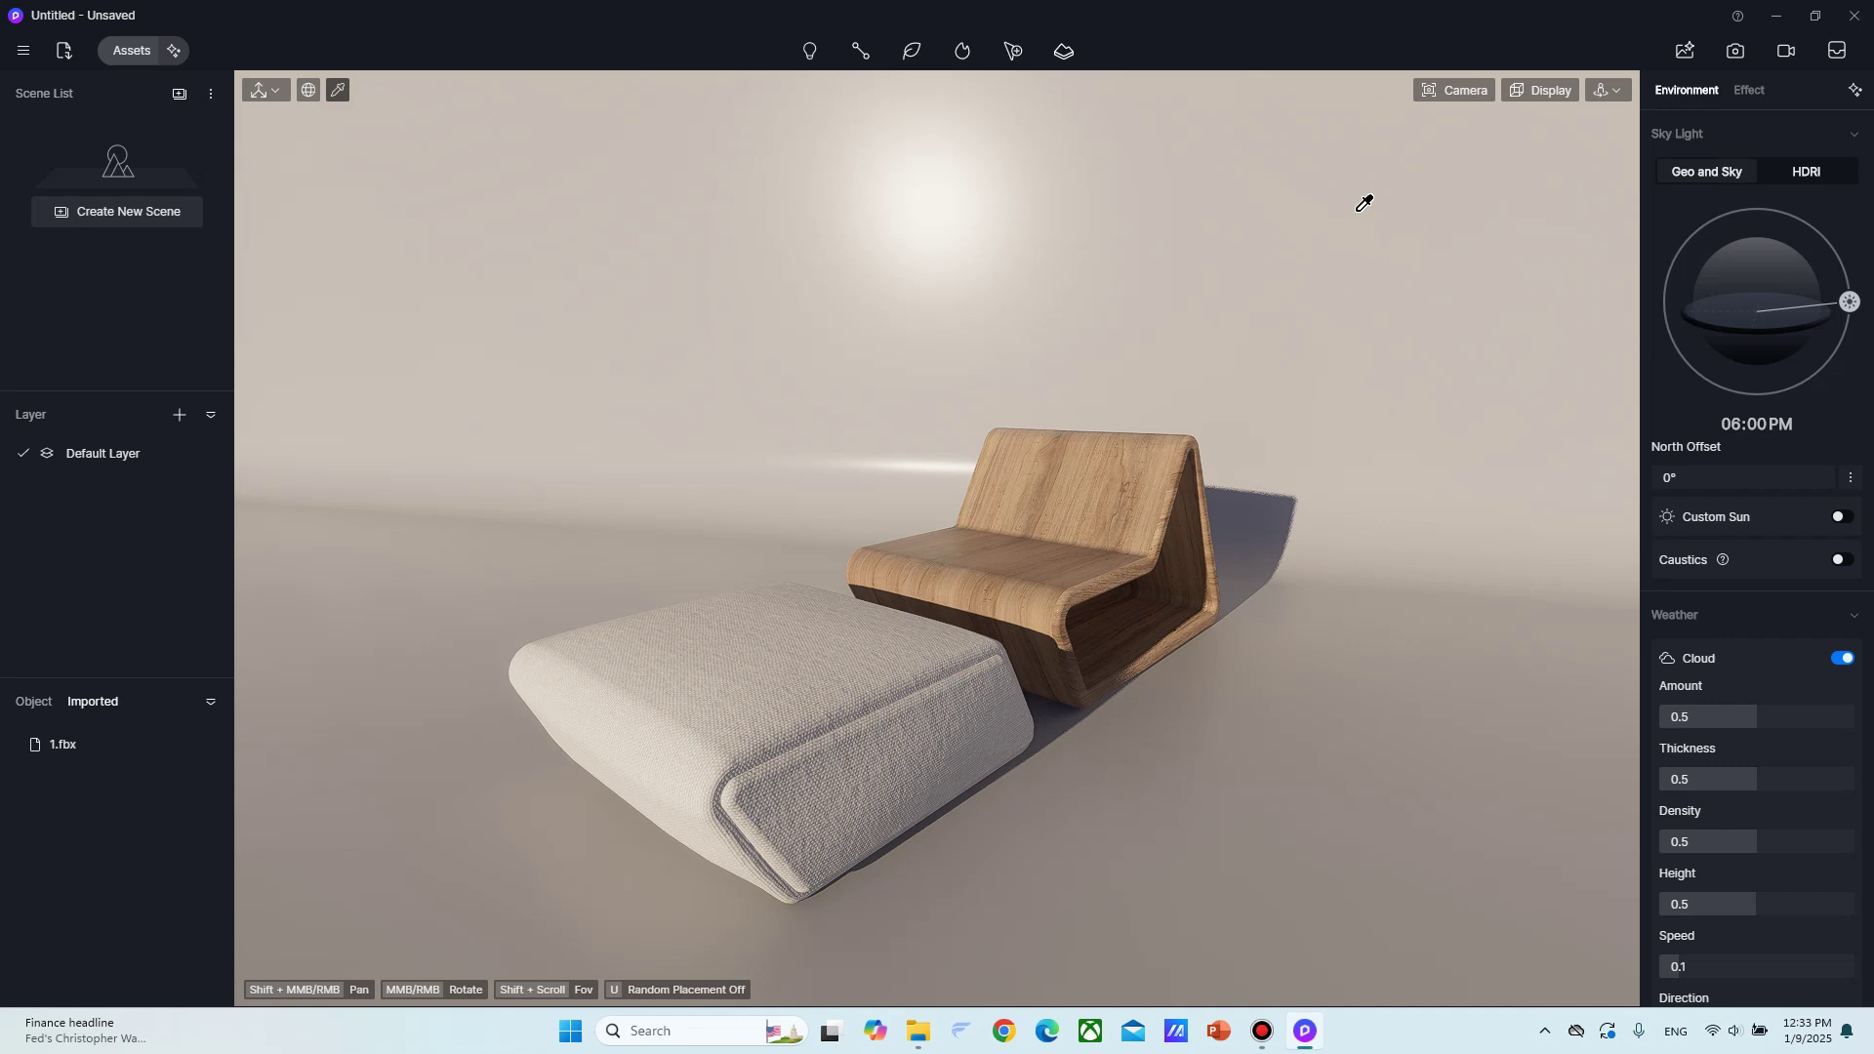
pyautogui.click(1472, 449)
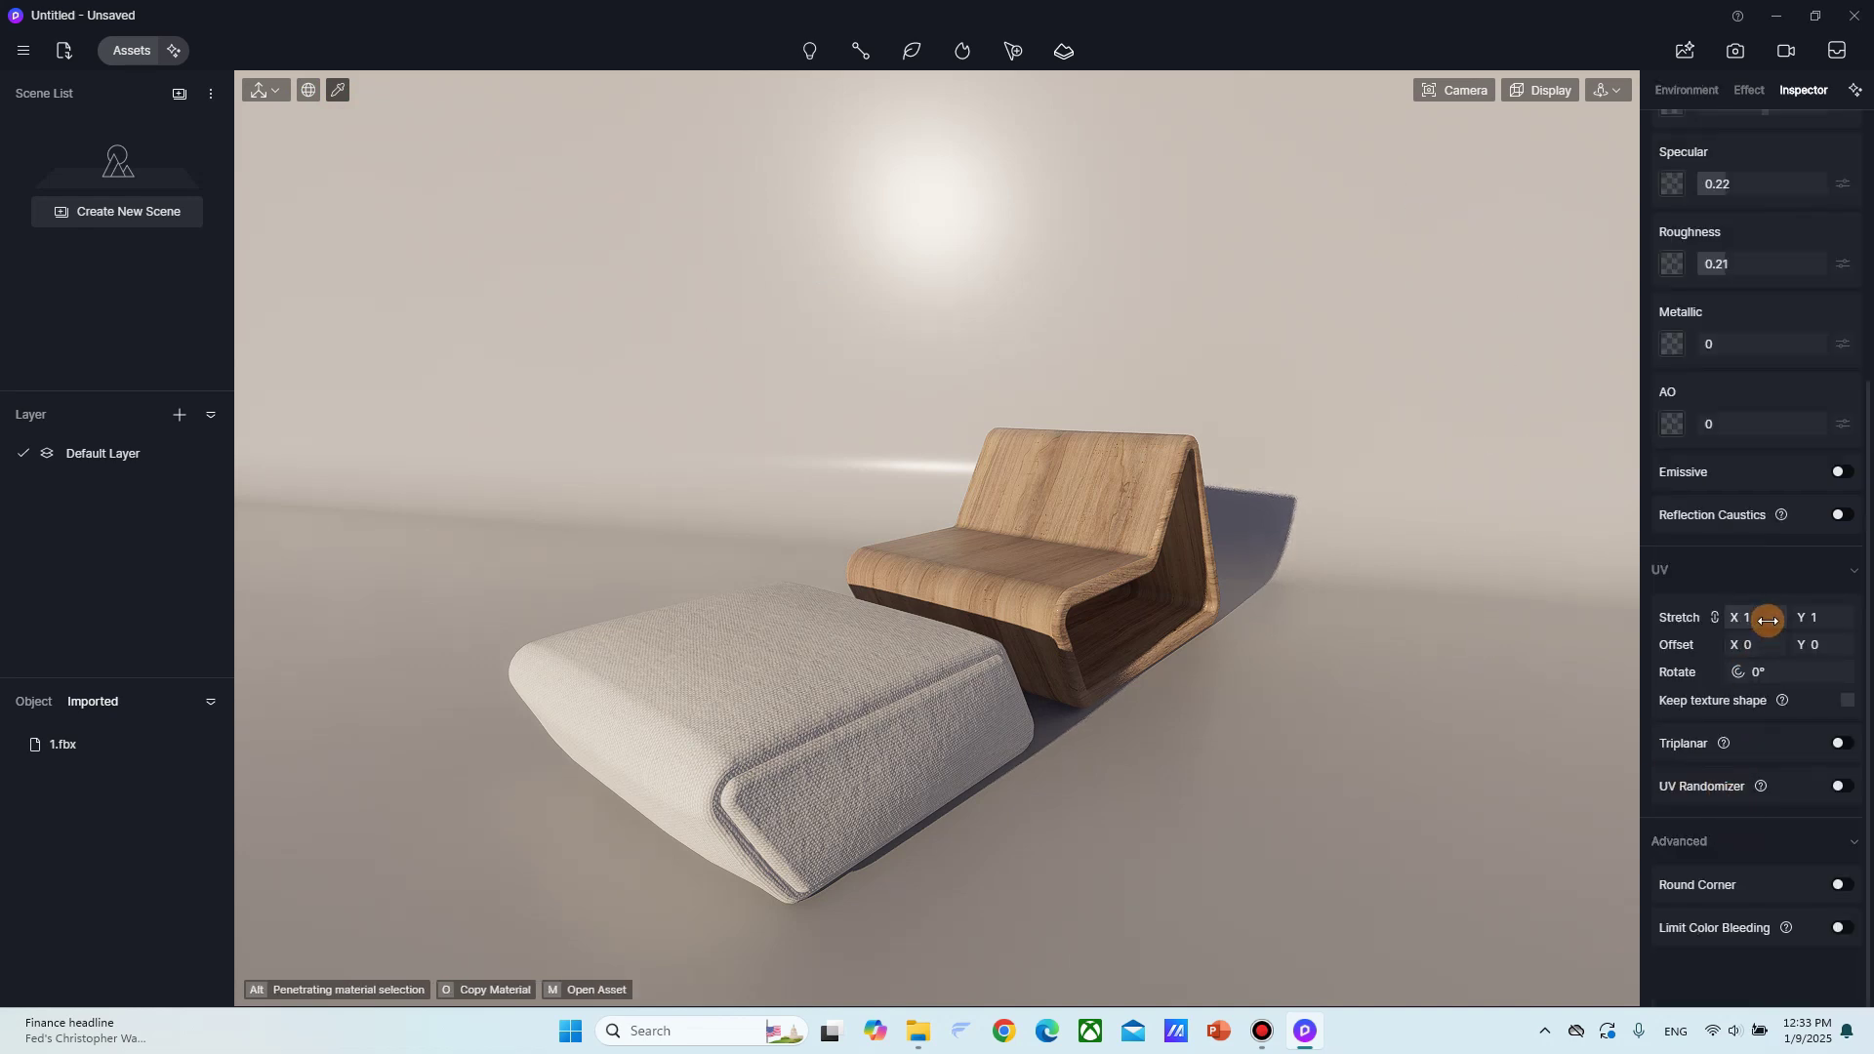
pyautogui.scroll(5, 1715, 745)
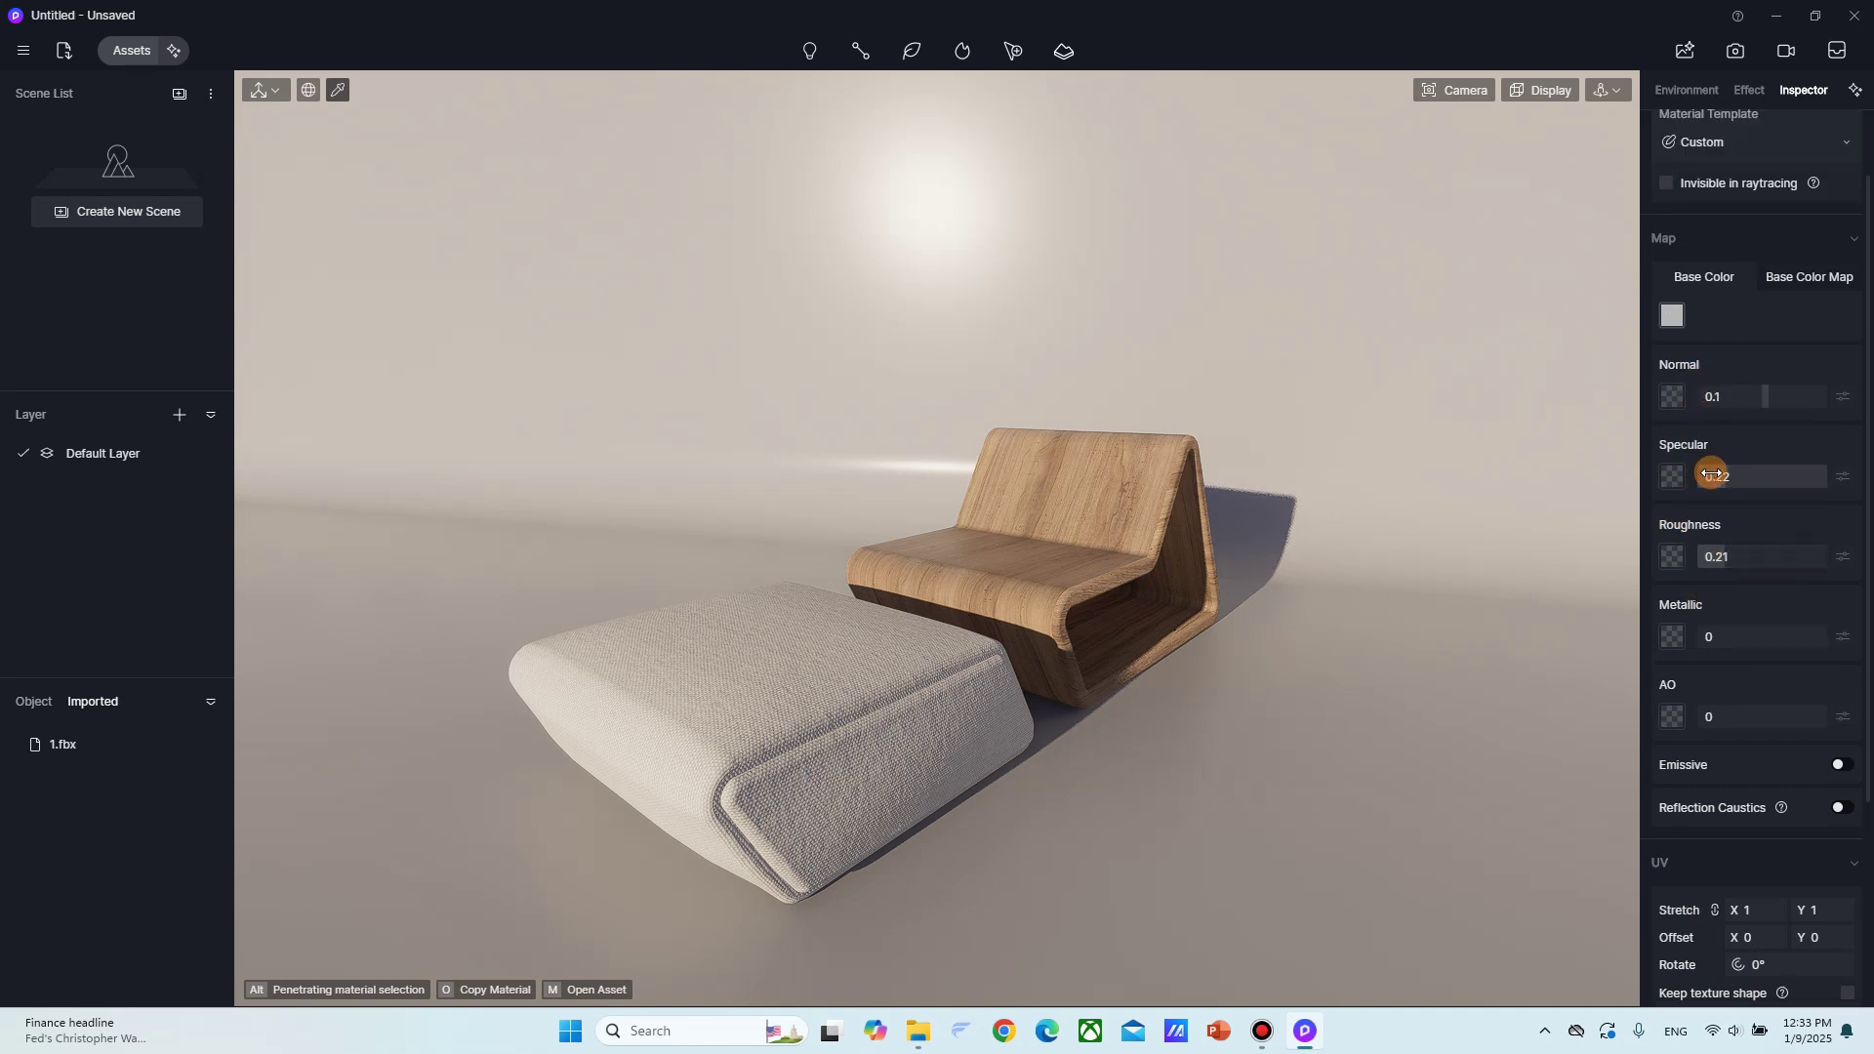
pyautogui.moveTo(851, 445); pyautogui.dragTo(912, 467, button='middle')
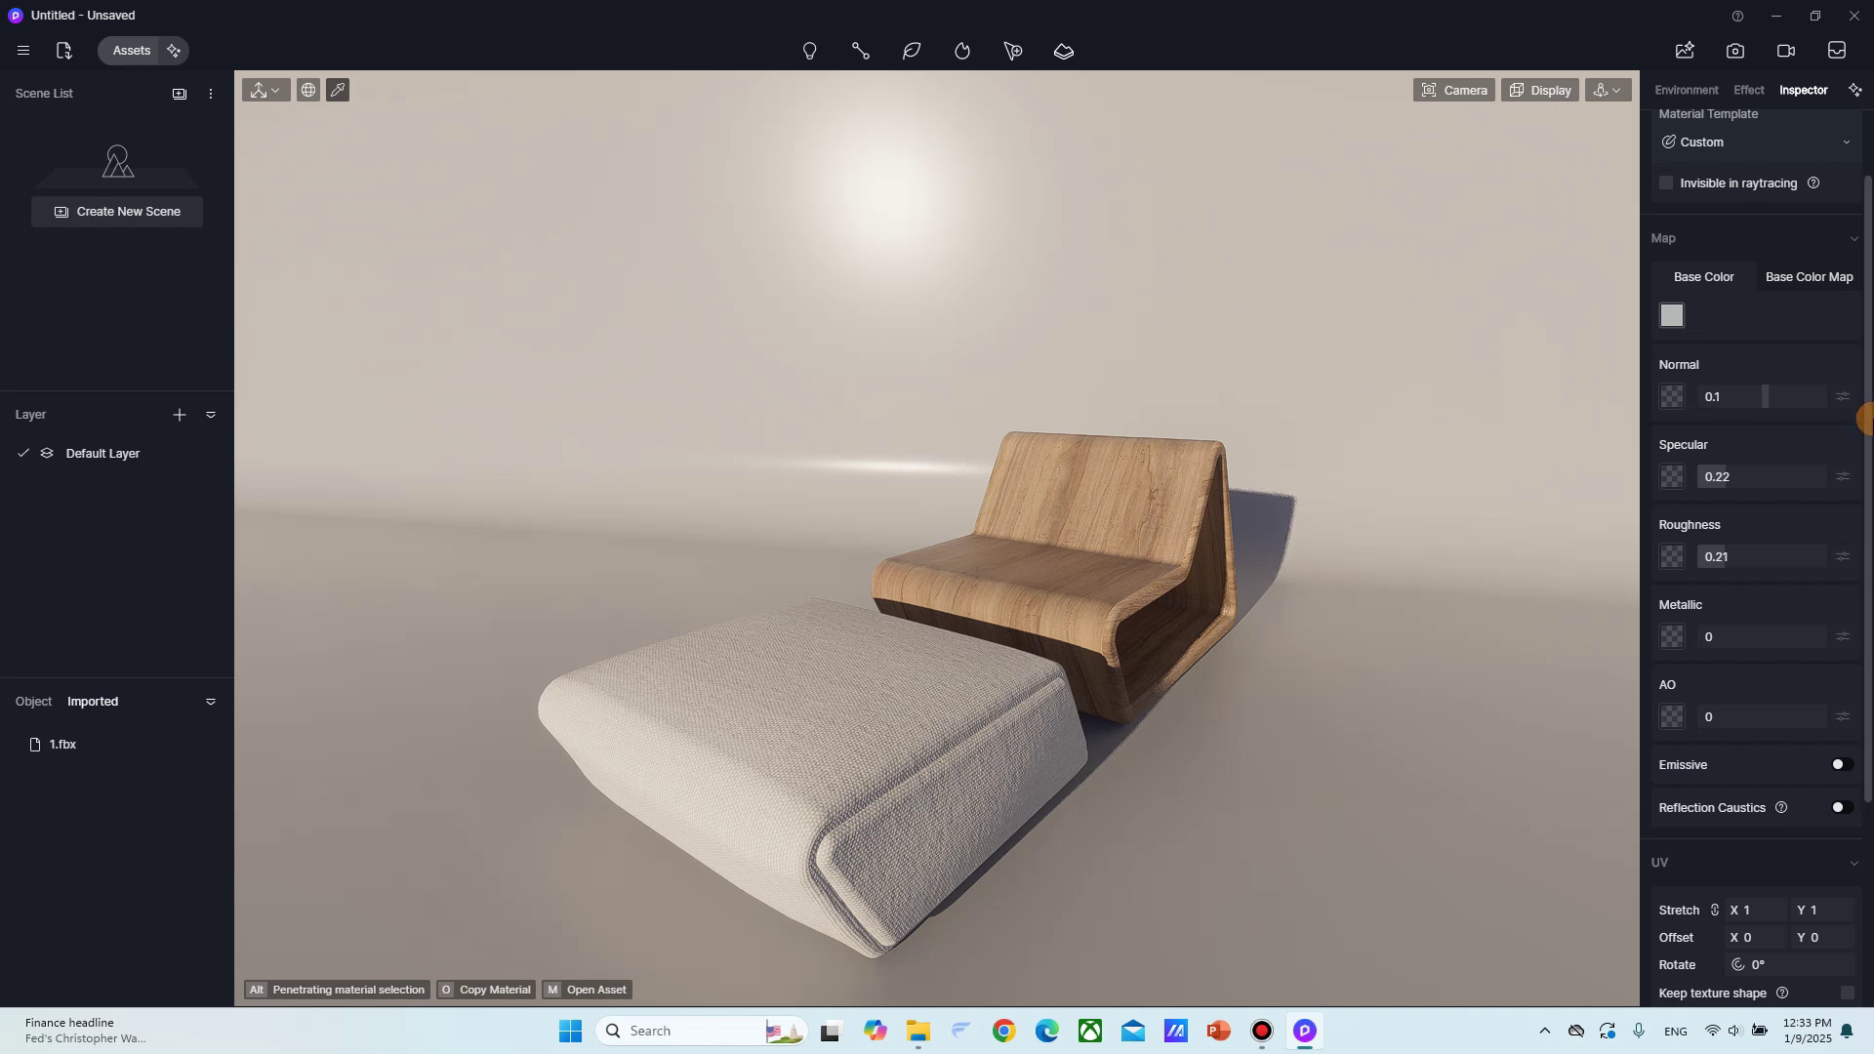
pyautogui.moveTo(1728, 557); pyautogui.dragTo(1747, 578)
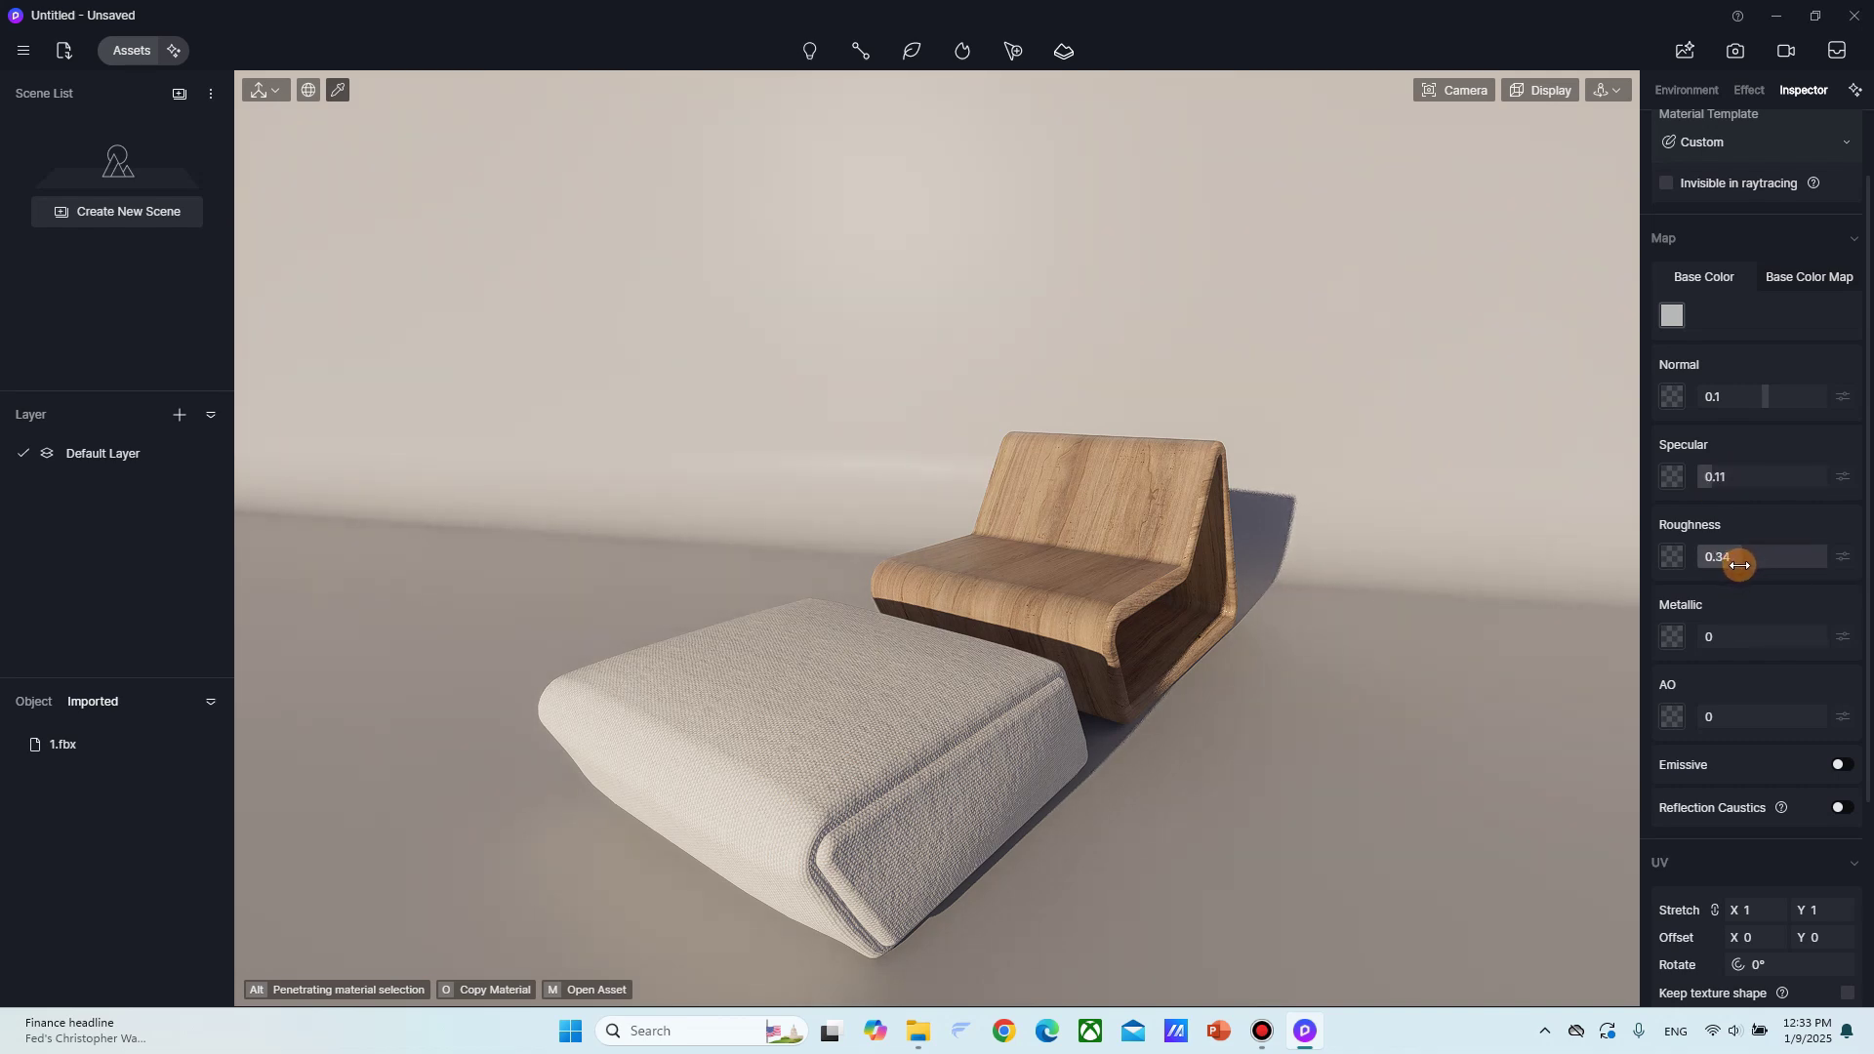
# Raise the roughness of the backdrop's plastic material to 0.48 while comparing its look behind the seats.
pyautogui.scroll(-6, 878, 536)
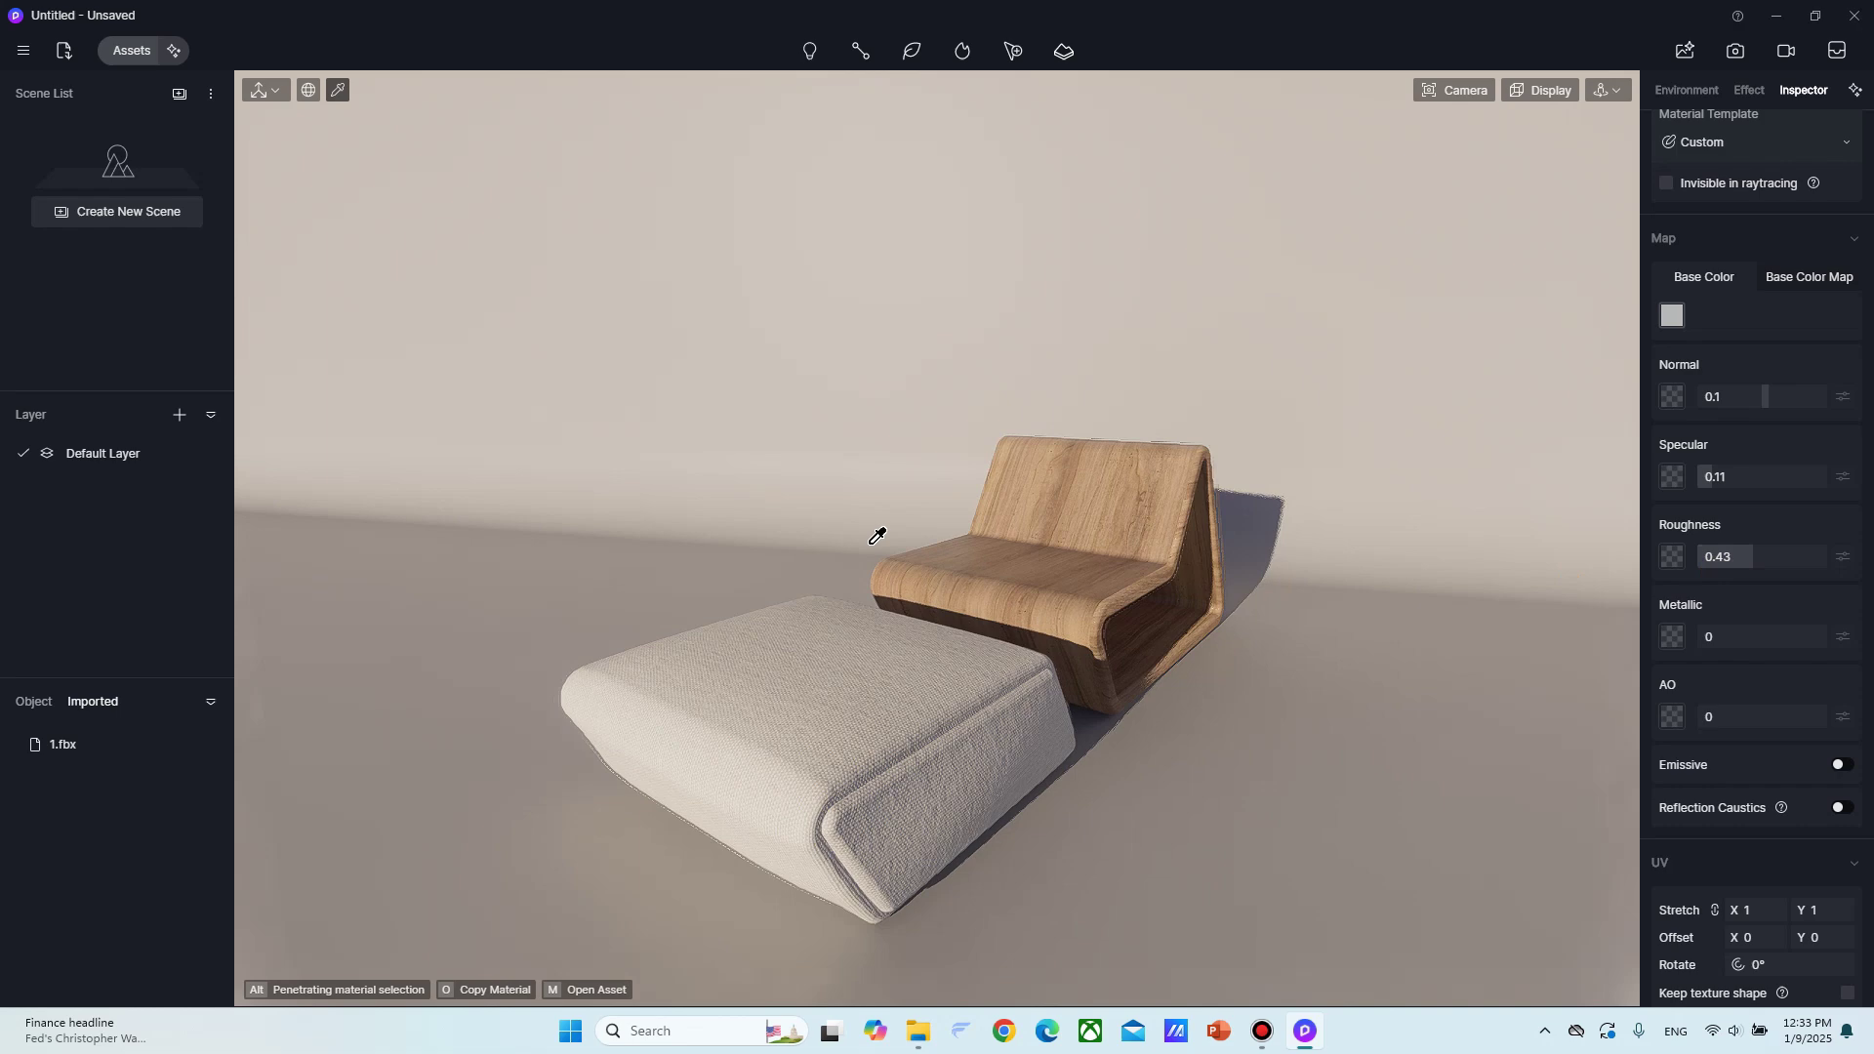
pyautogui.scroll(7, 945, 529)
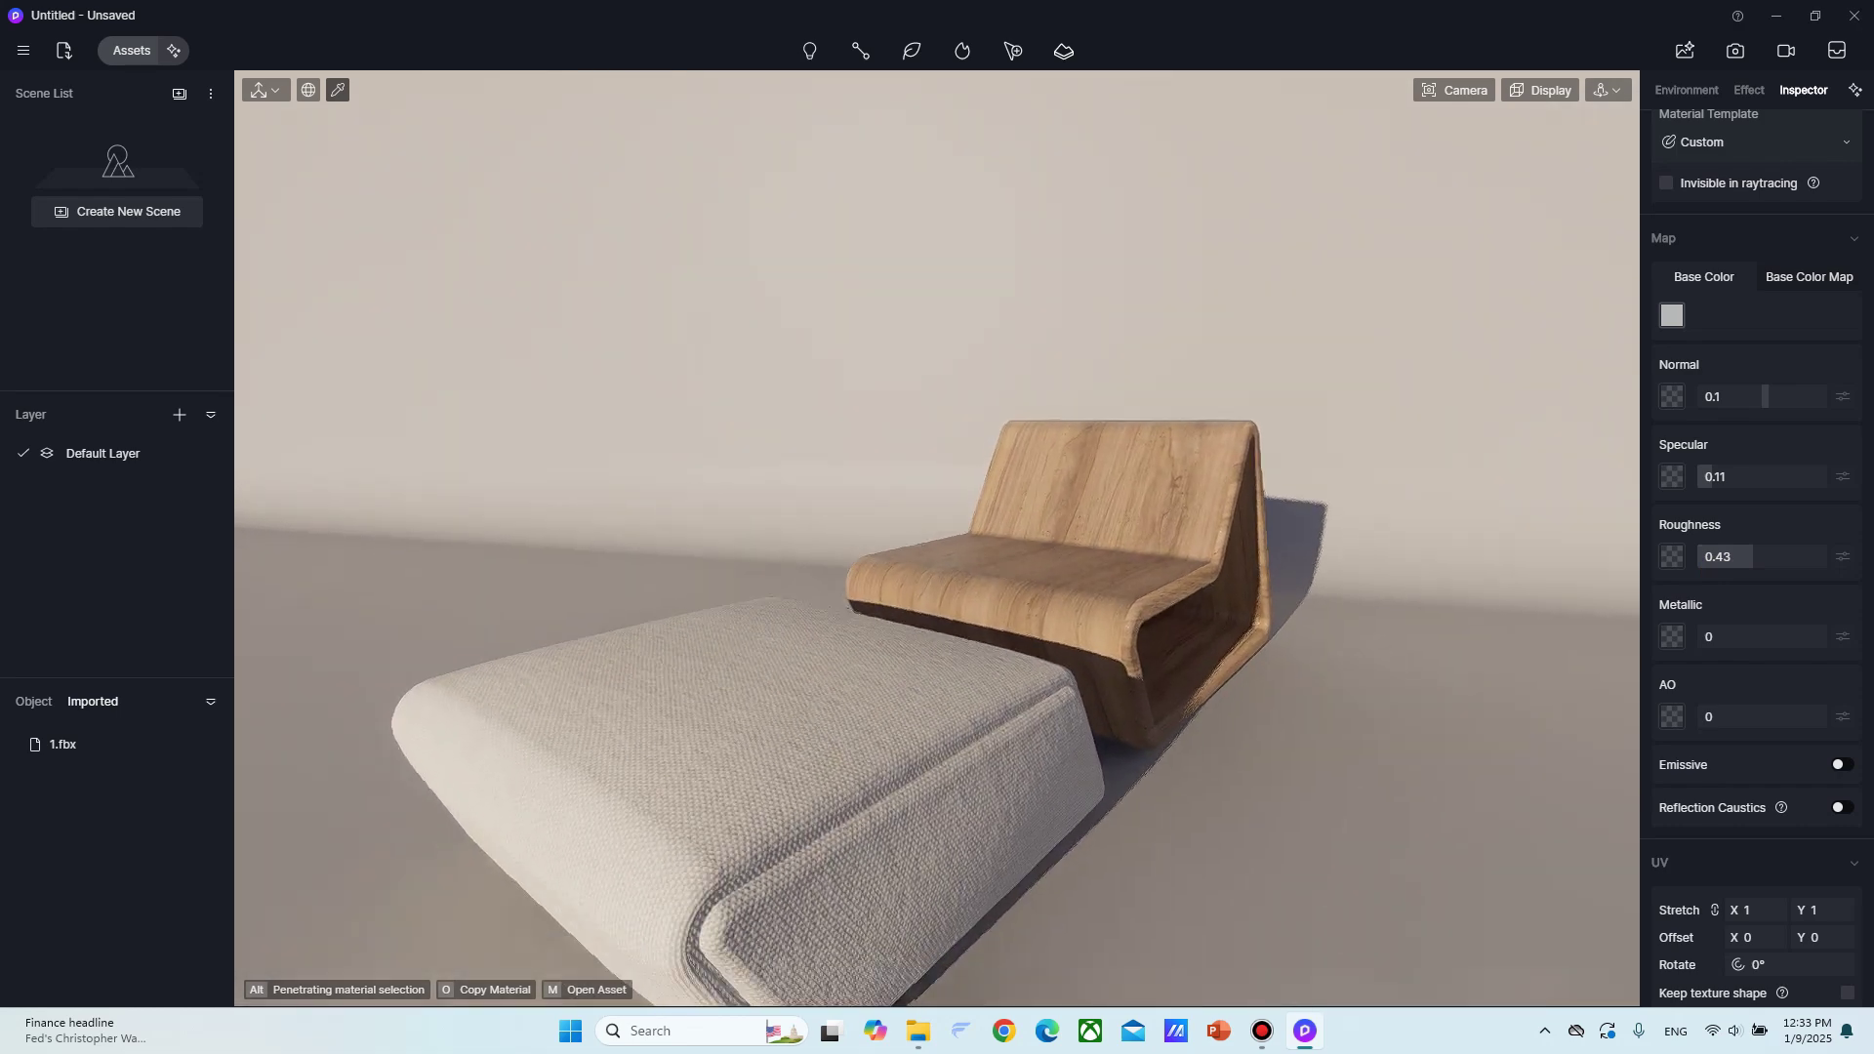
pyautogui.moveTo(945, 529); pyautogui.dragTo(891, 511, button='right')
pyautogui.scroll(1, 891, 510)
pyautogui.click(1749, 556)
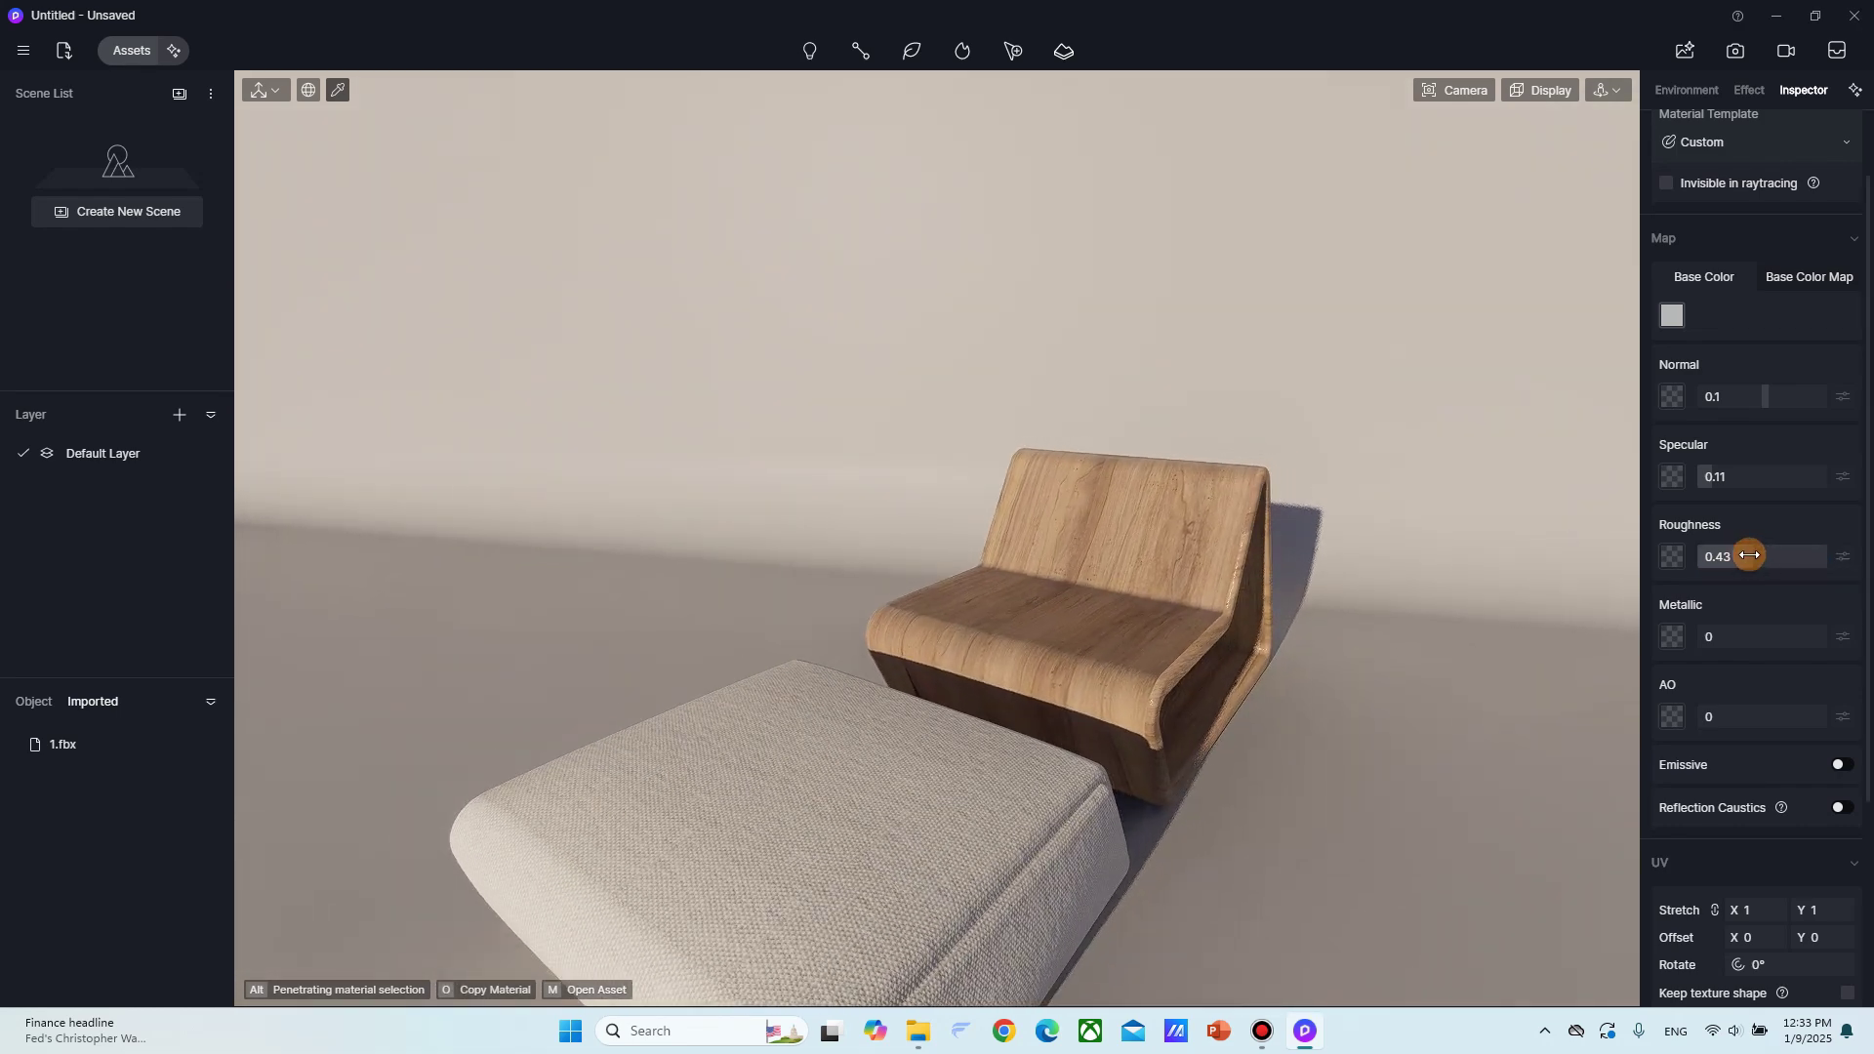
pyautogui.scroll(-6, 888, 615)
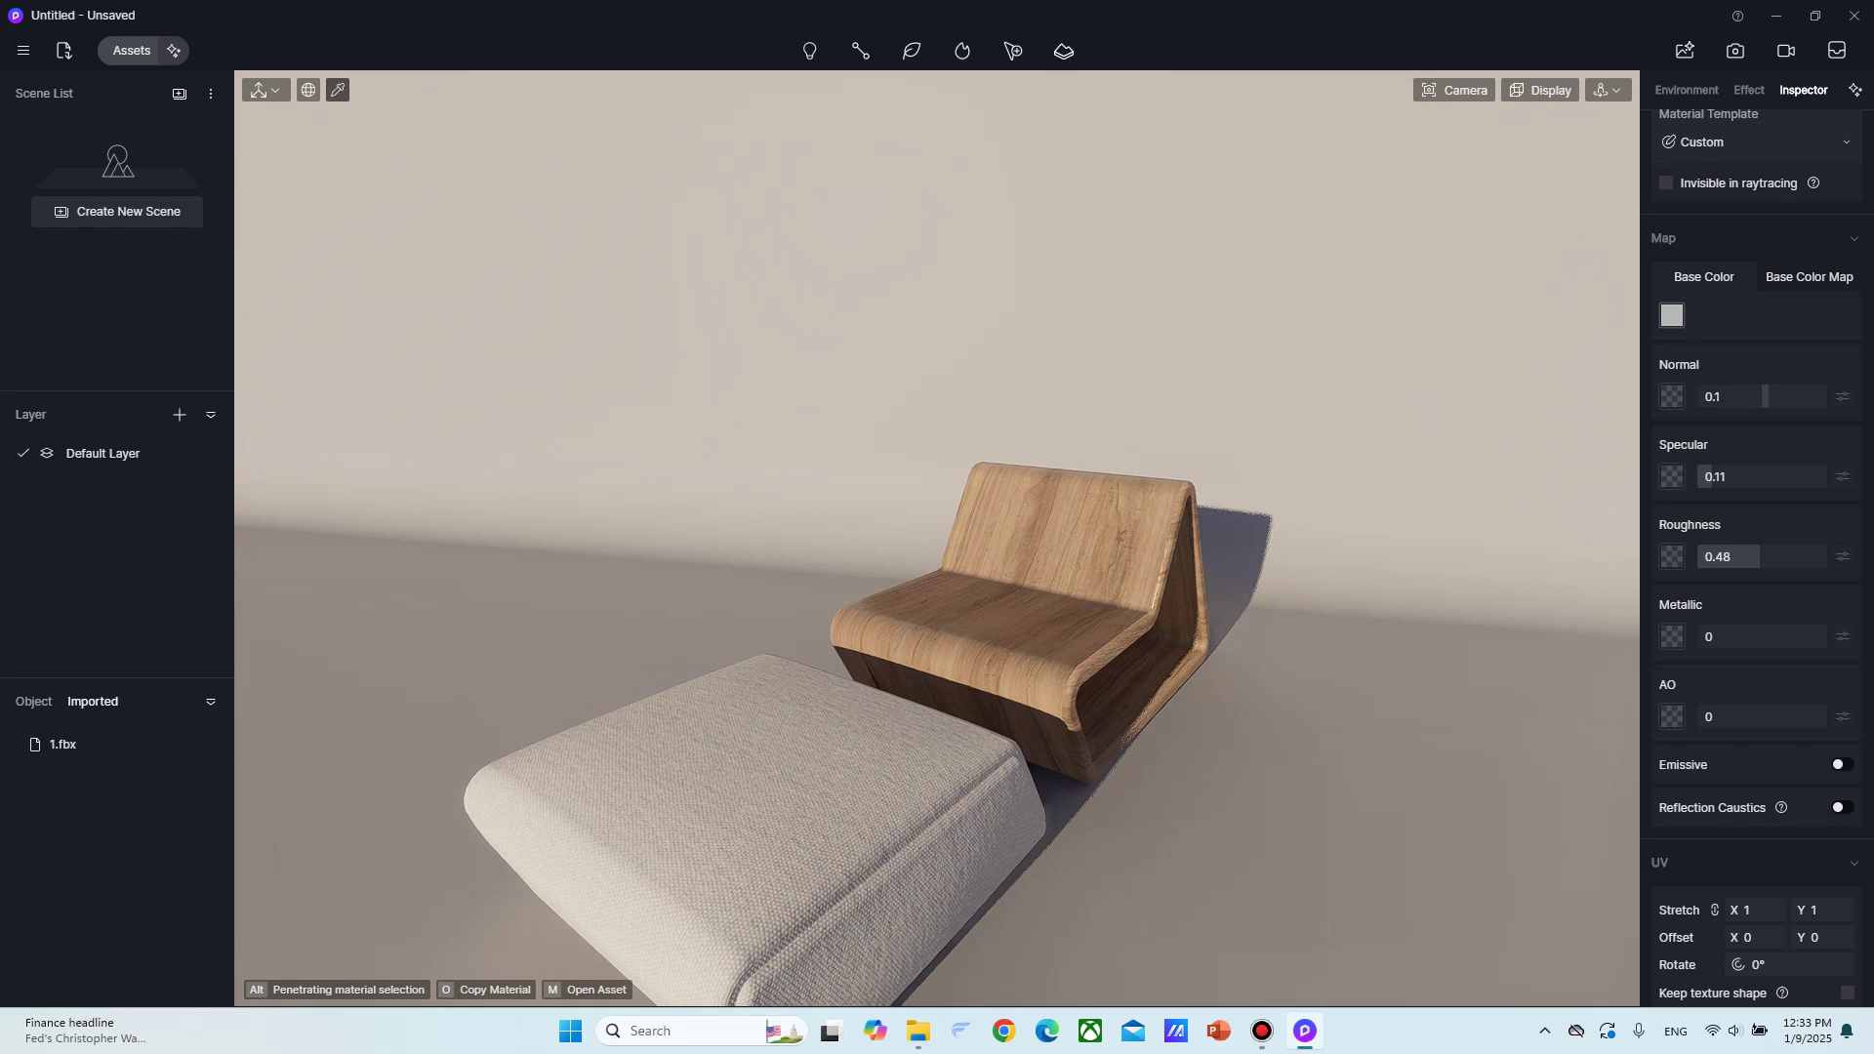
pyautogui.keyDown('shift'); pyautogui.moveTo(904, 635); pyautogui.dragTo(895, 588, button='right'); pyautogui.keyUp('shift')
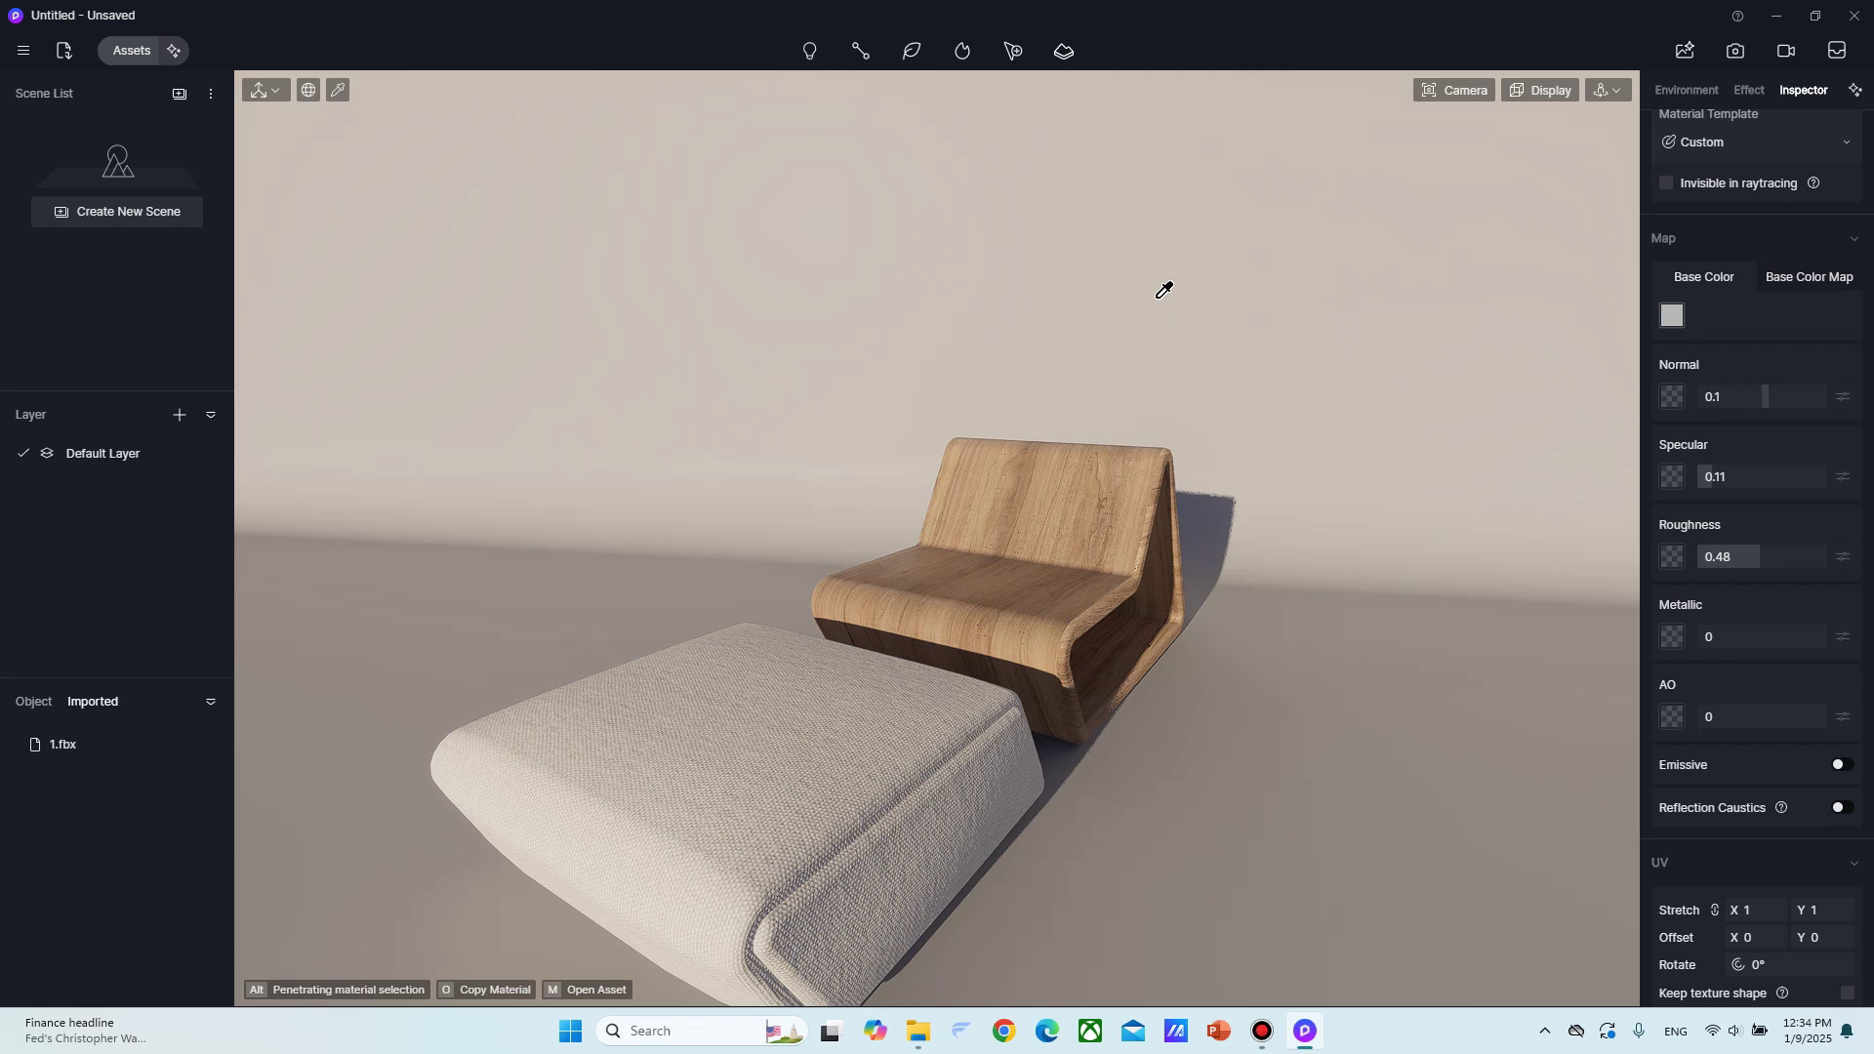
# Add a Rect Light on the floor beside the chair and ottoman.
pyautogui.scroll(-3, 1162, 278)
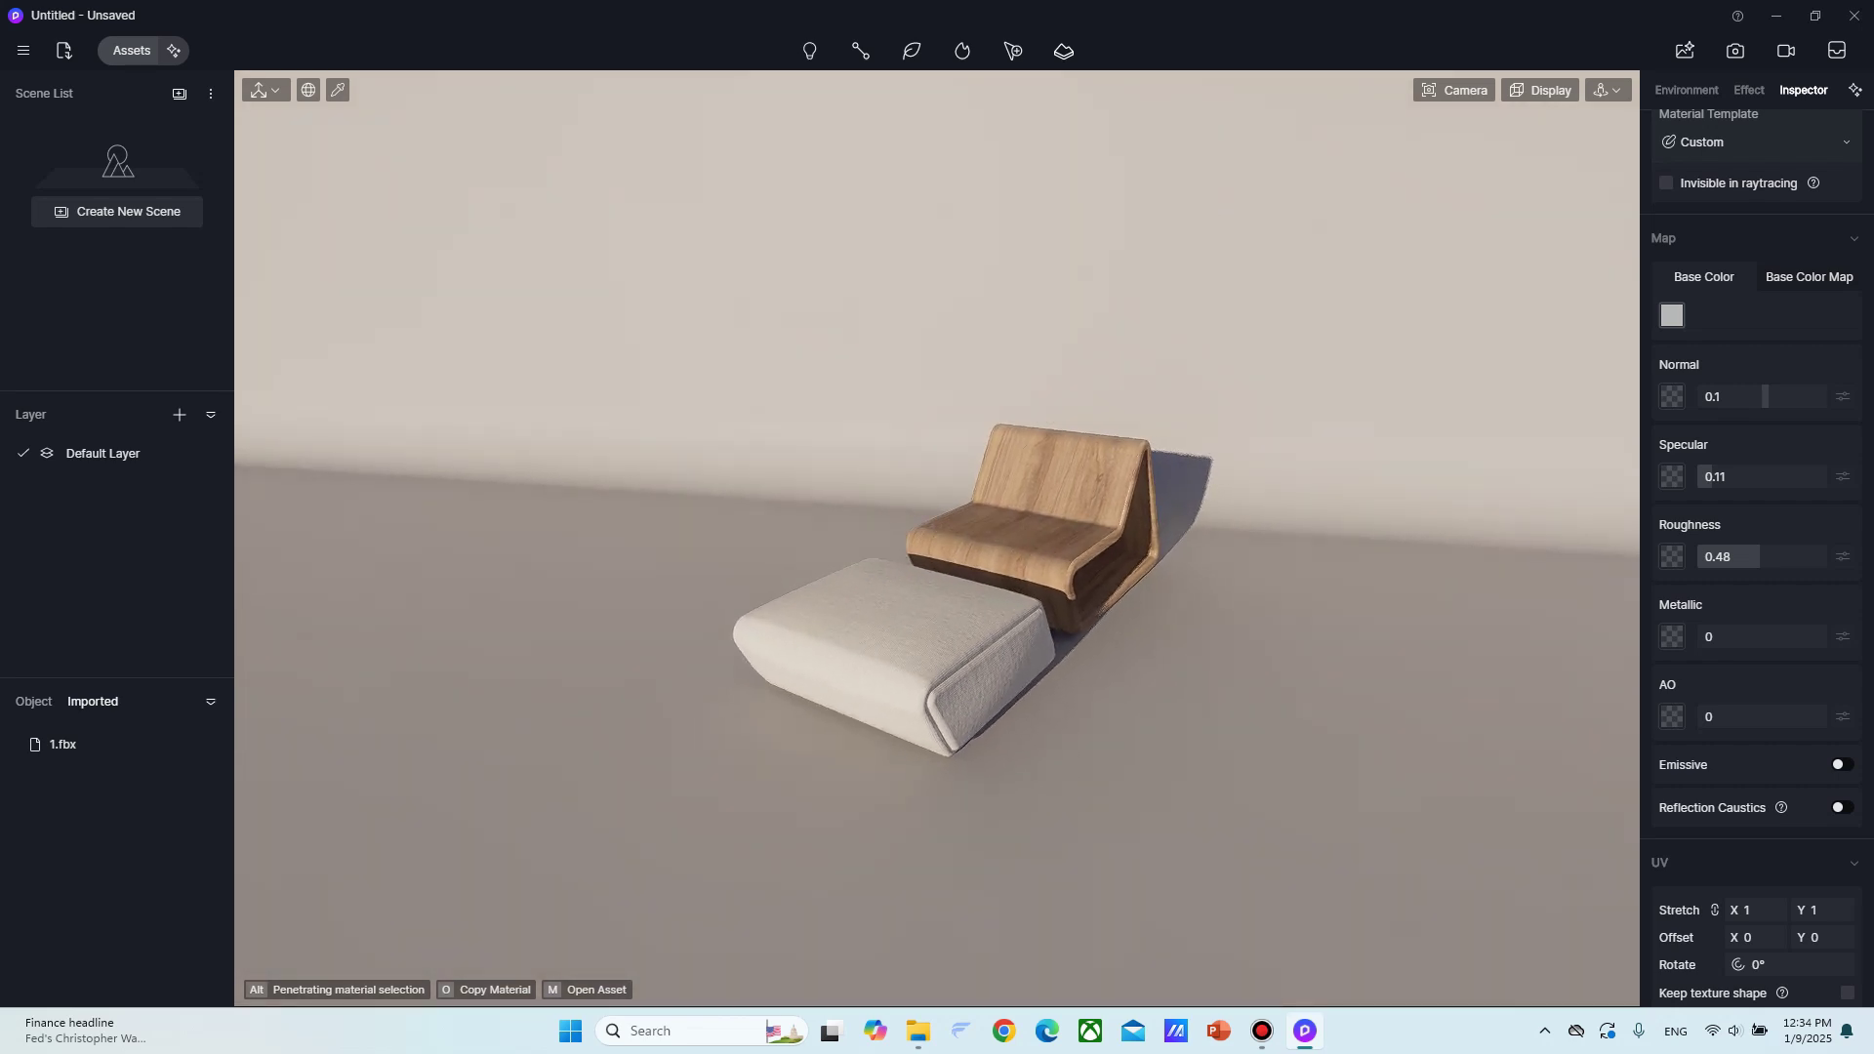
pyautogui.scroll(3, 1259, 452)
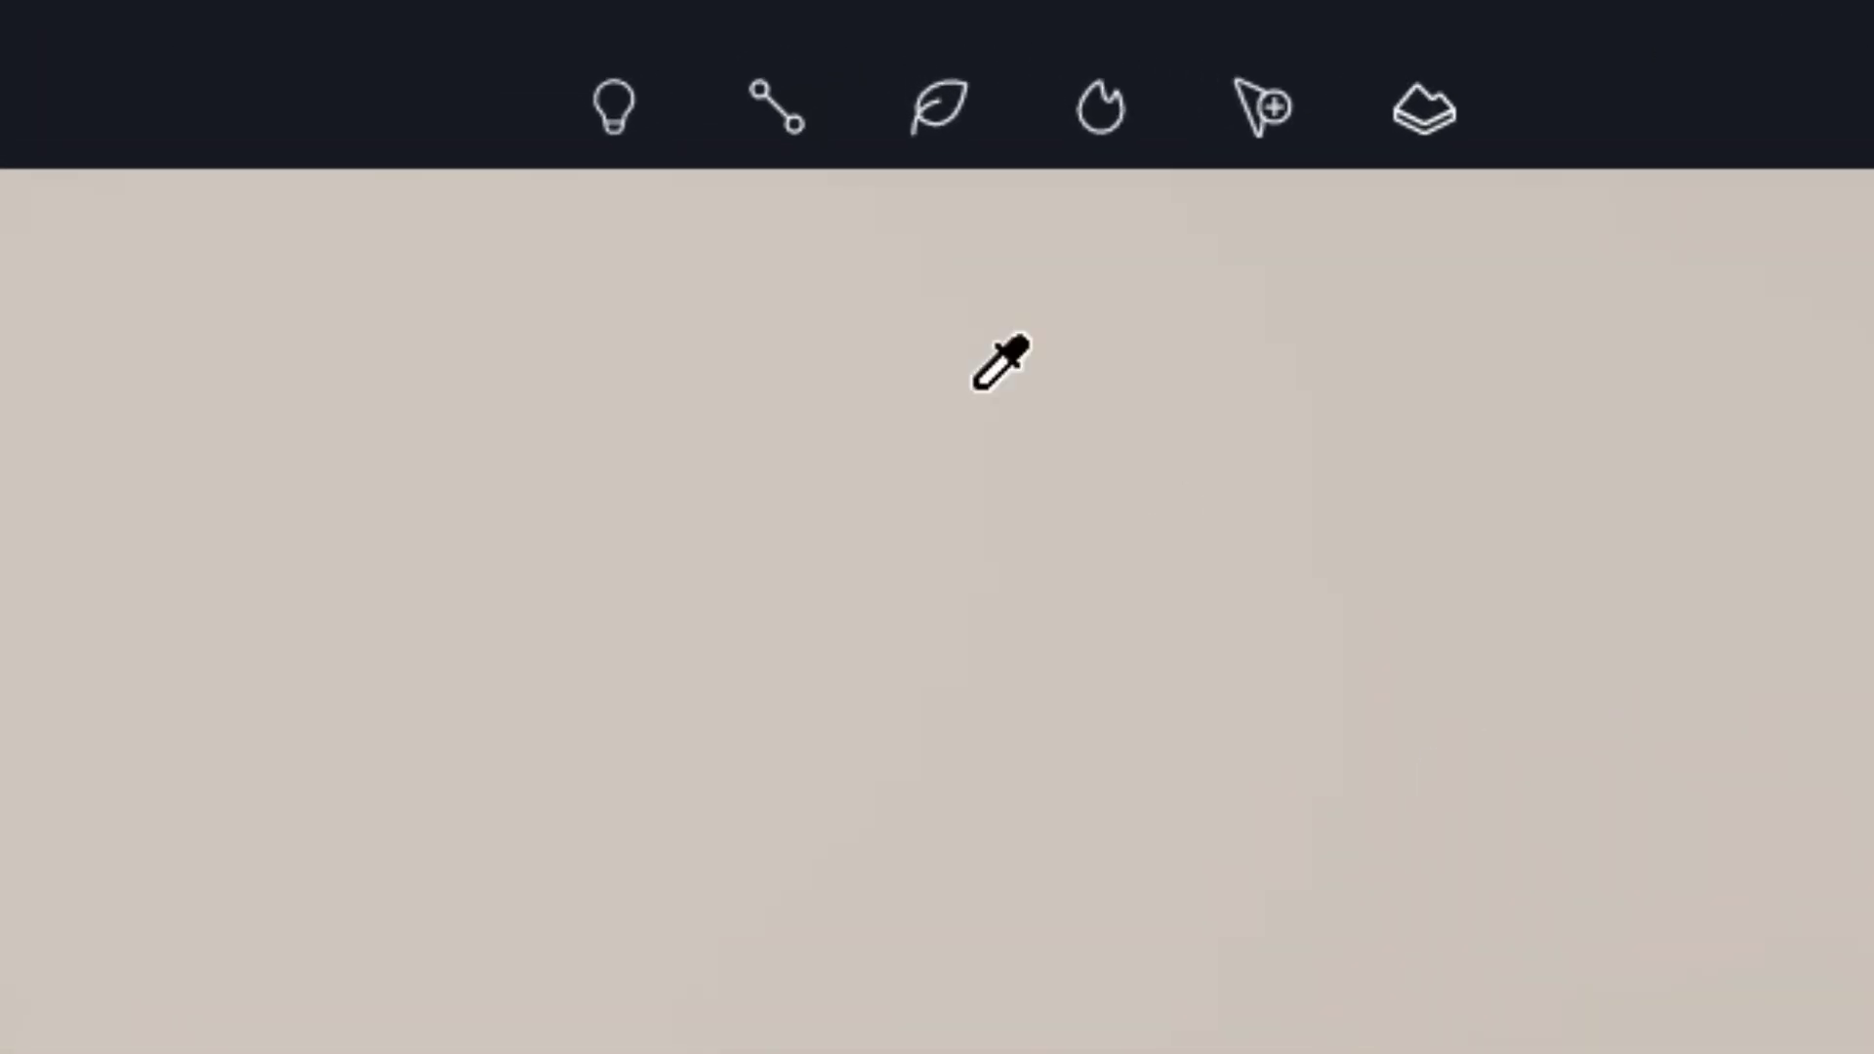
pyautogui.click(788, 57)
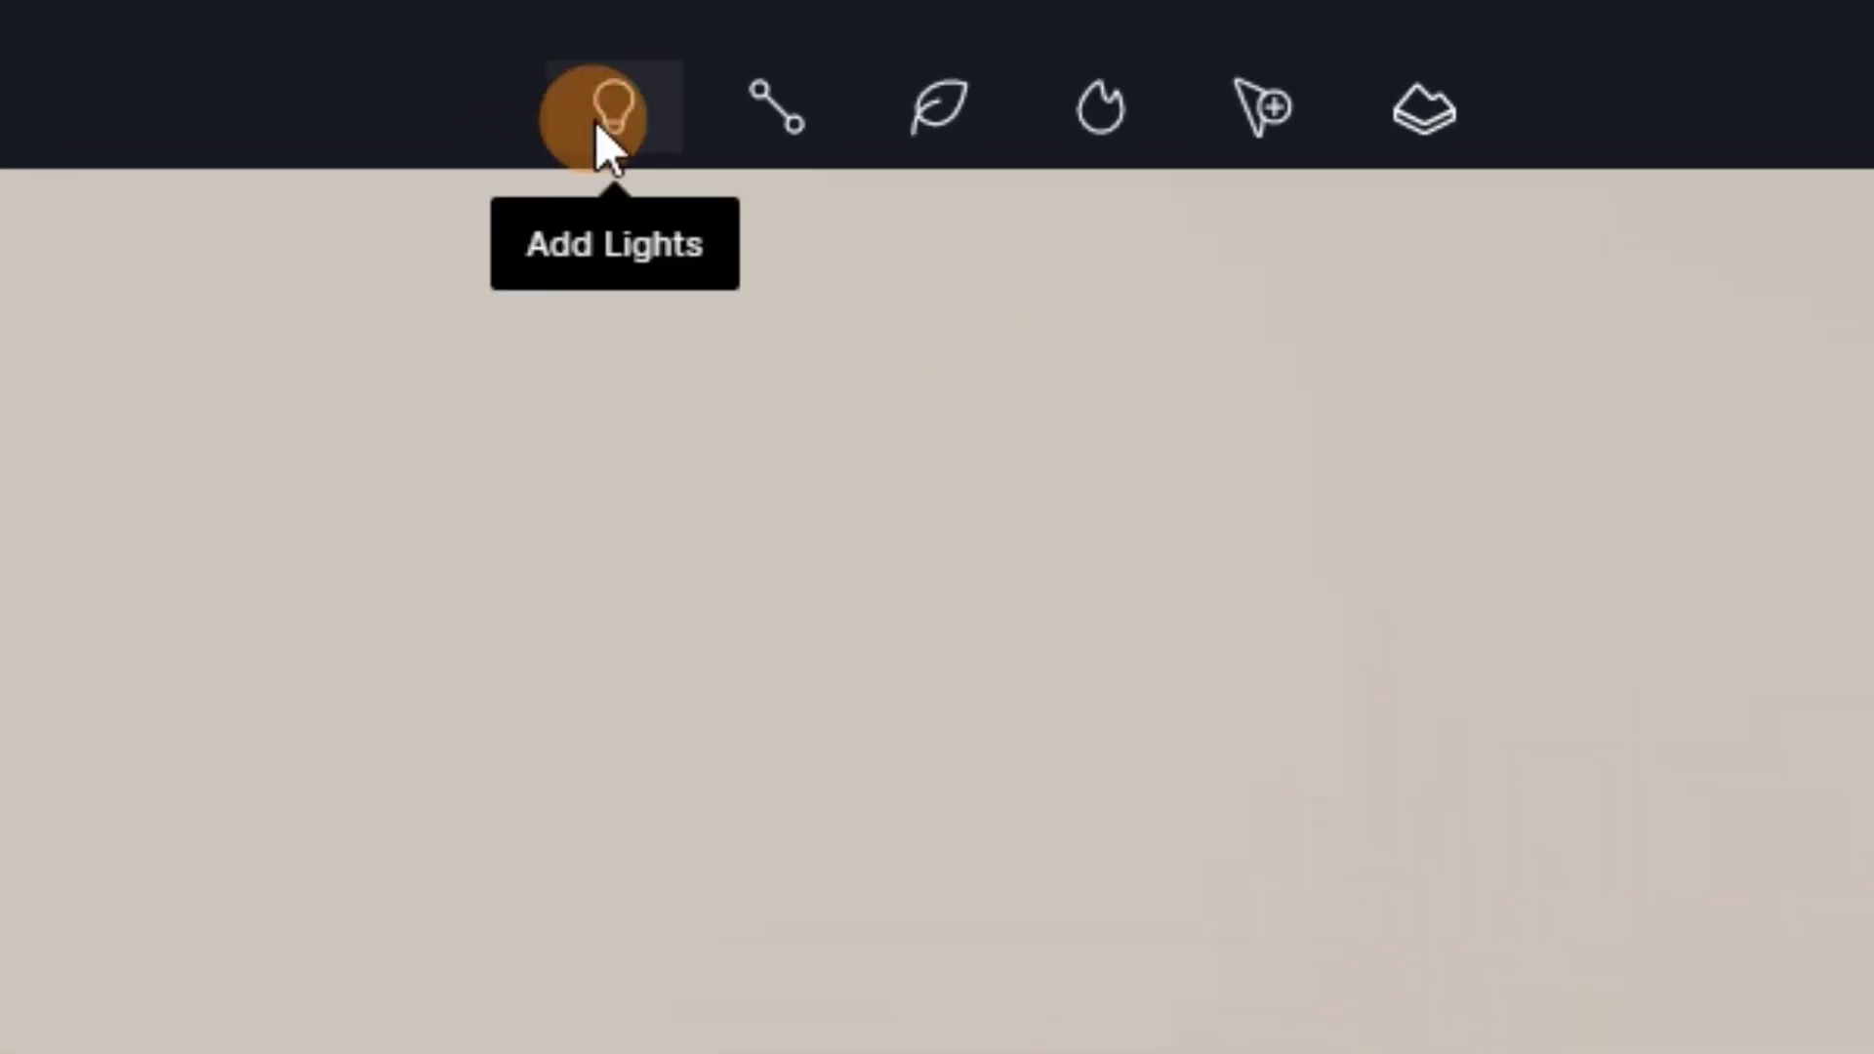
pyautogui.click(629, 124)
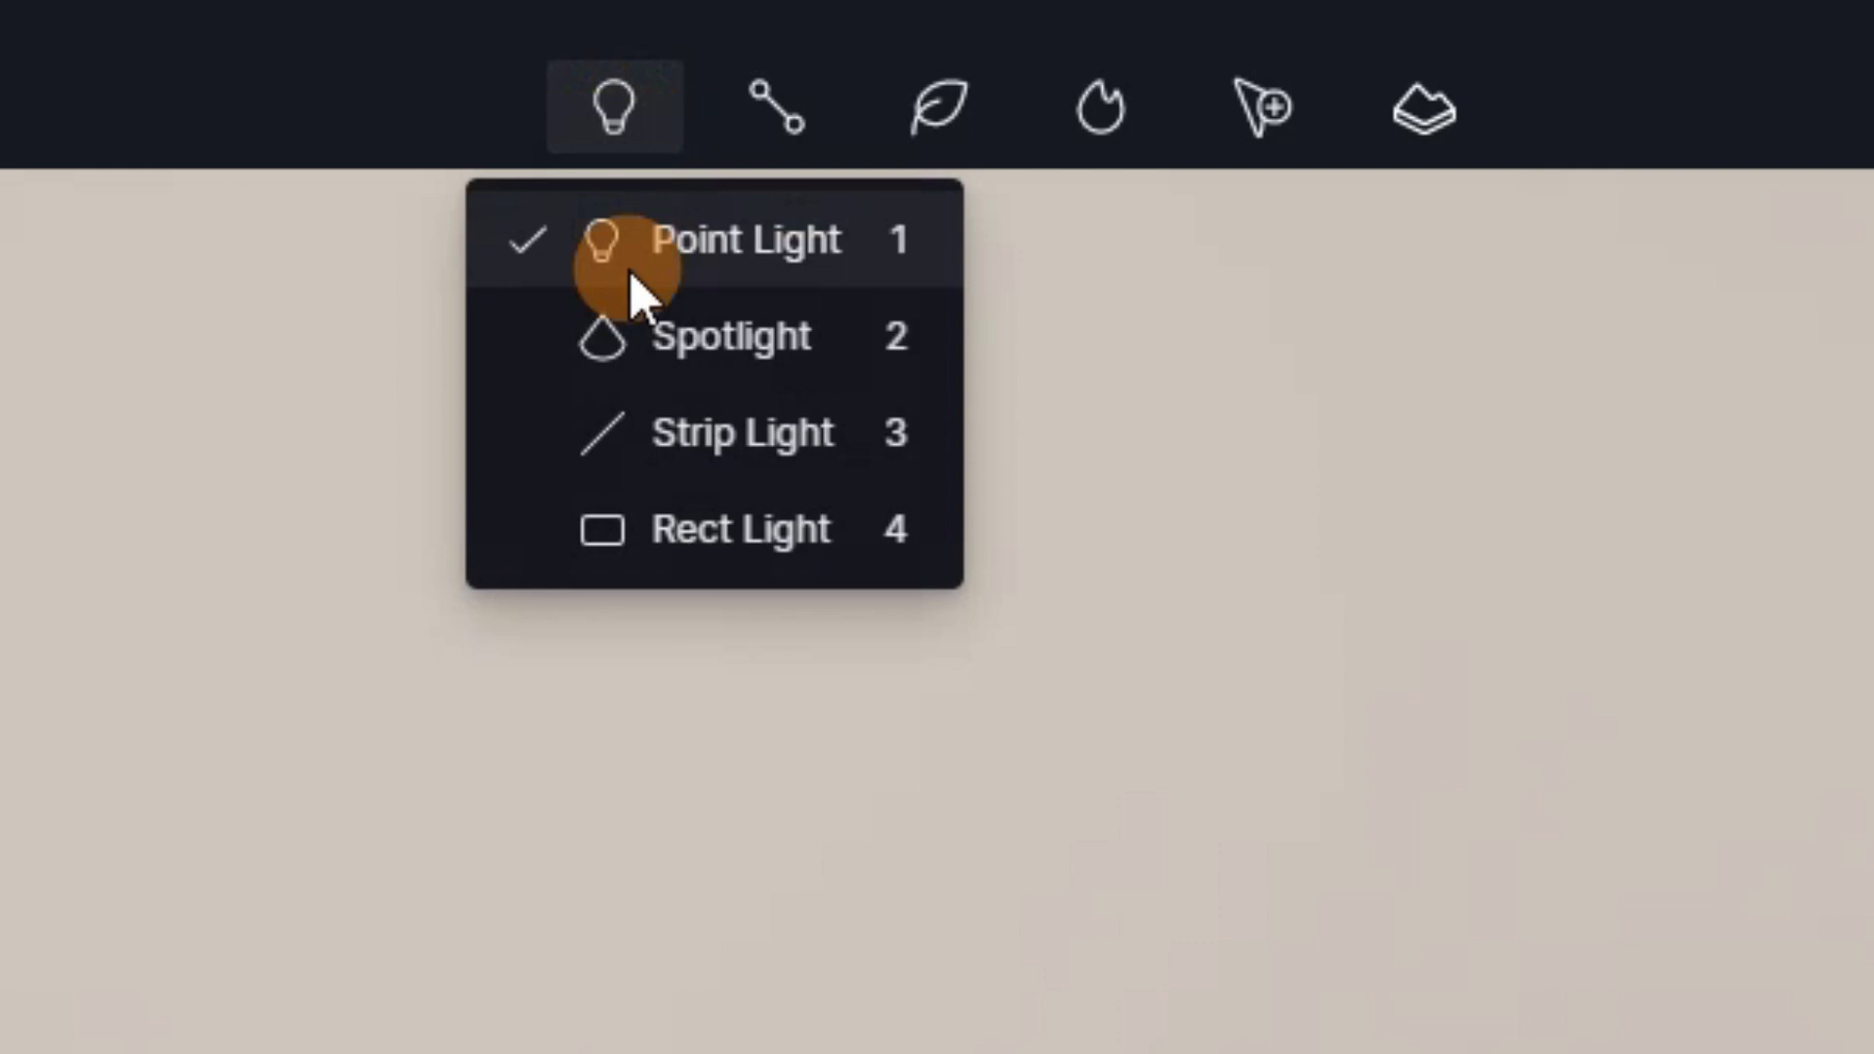
pyautogui.click(612, 515)
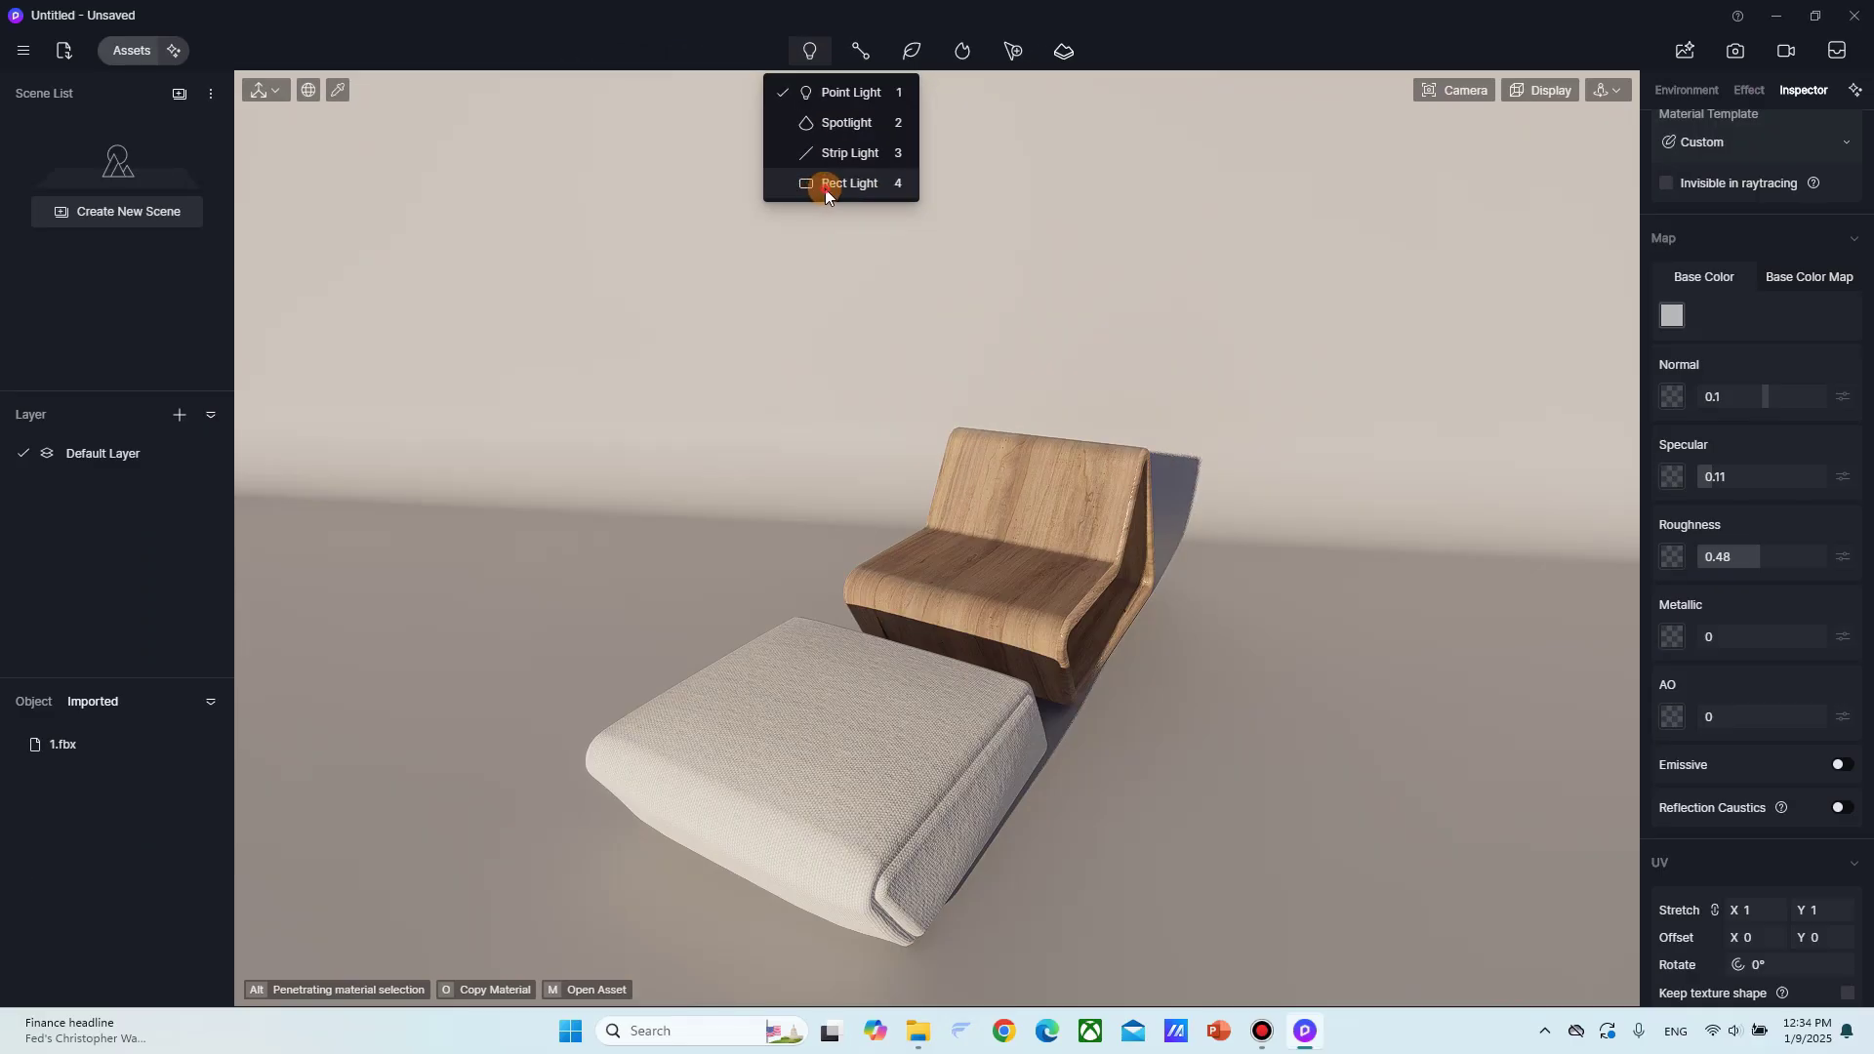
pyautogui.click(825, 186)
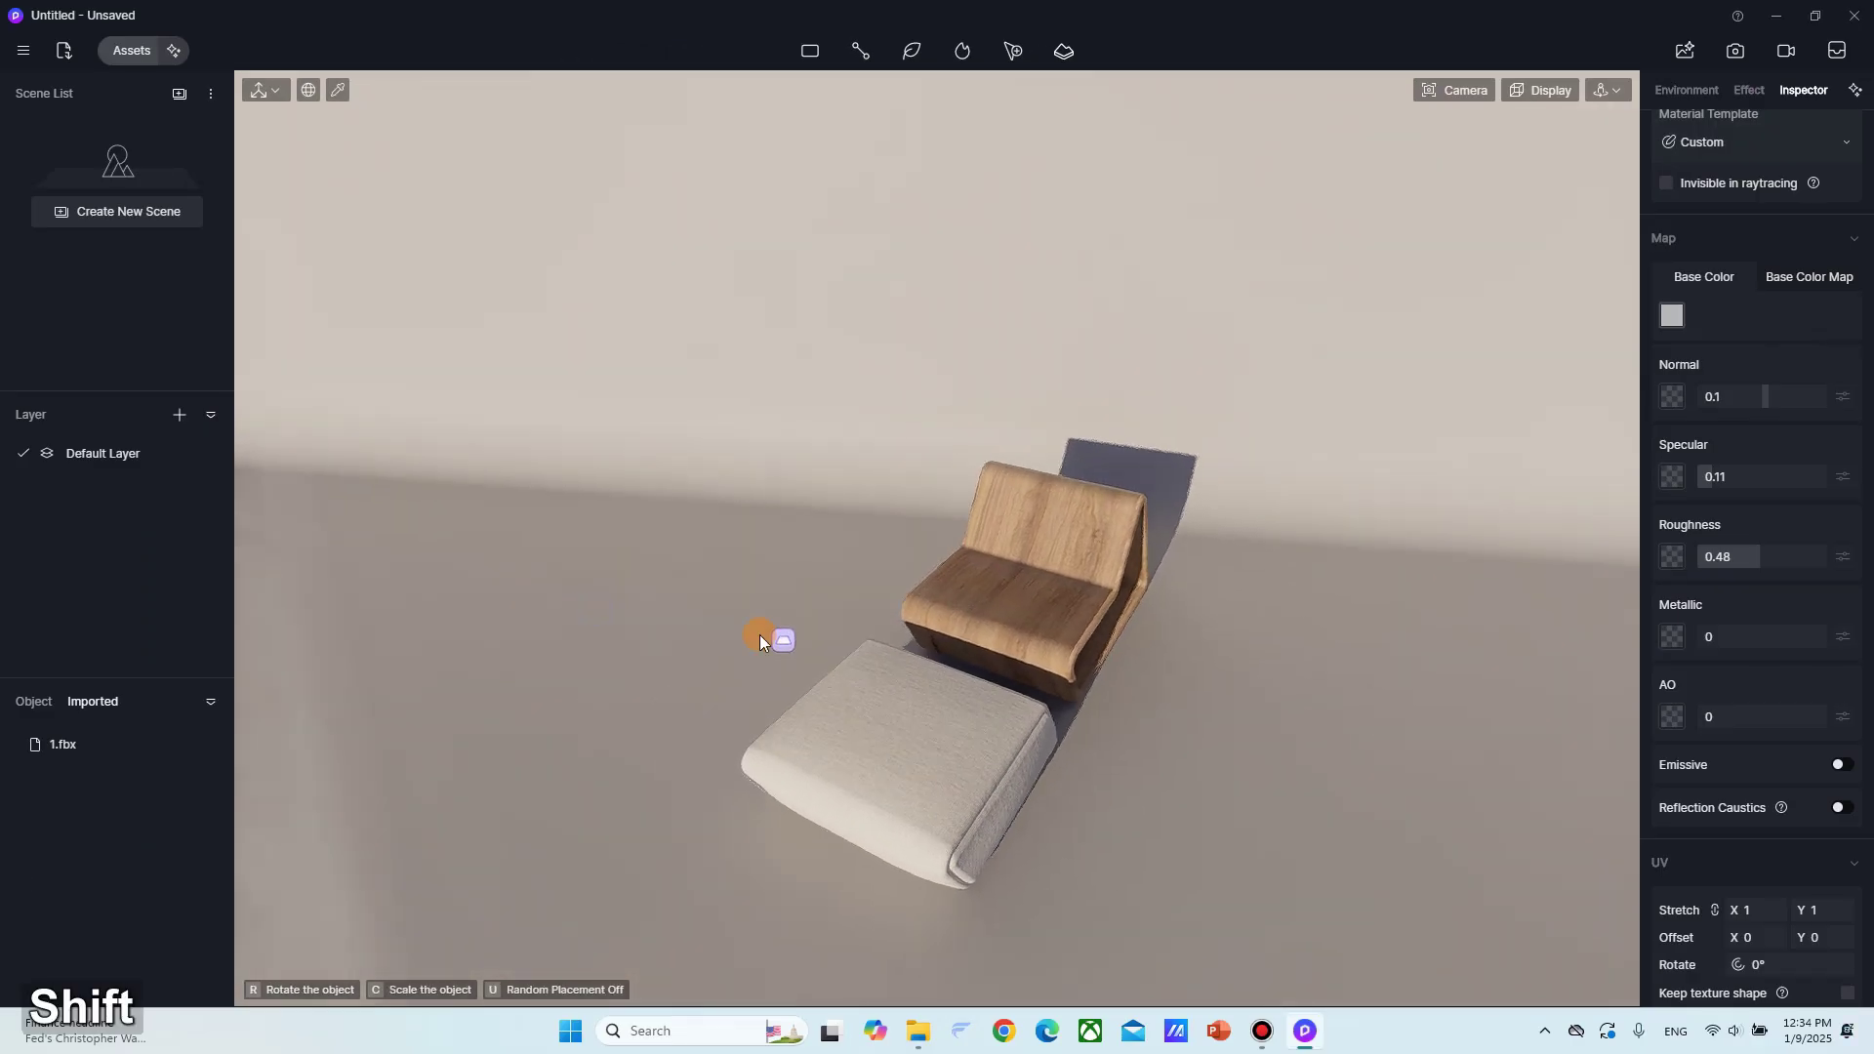
pyautogui.click(659, 625)
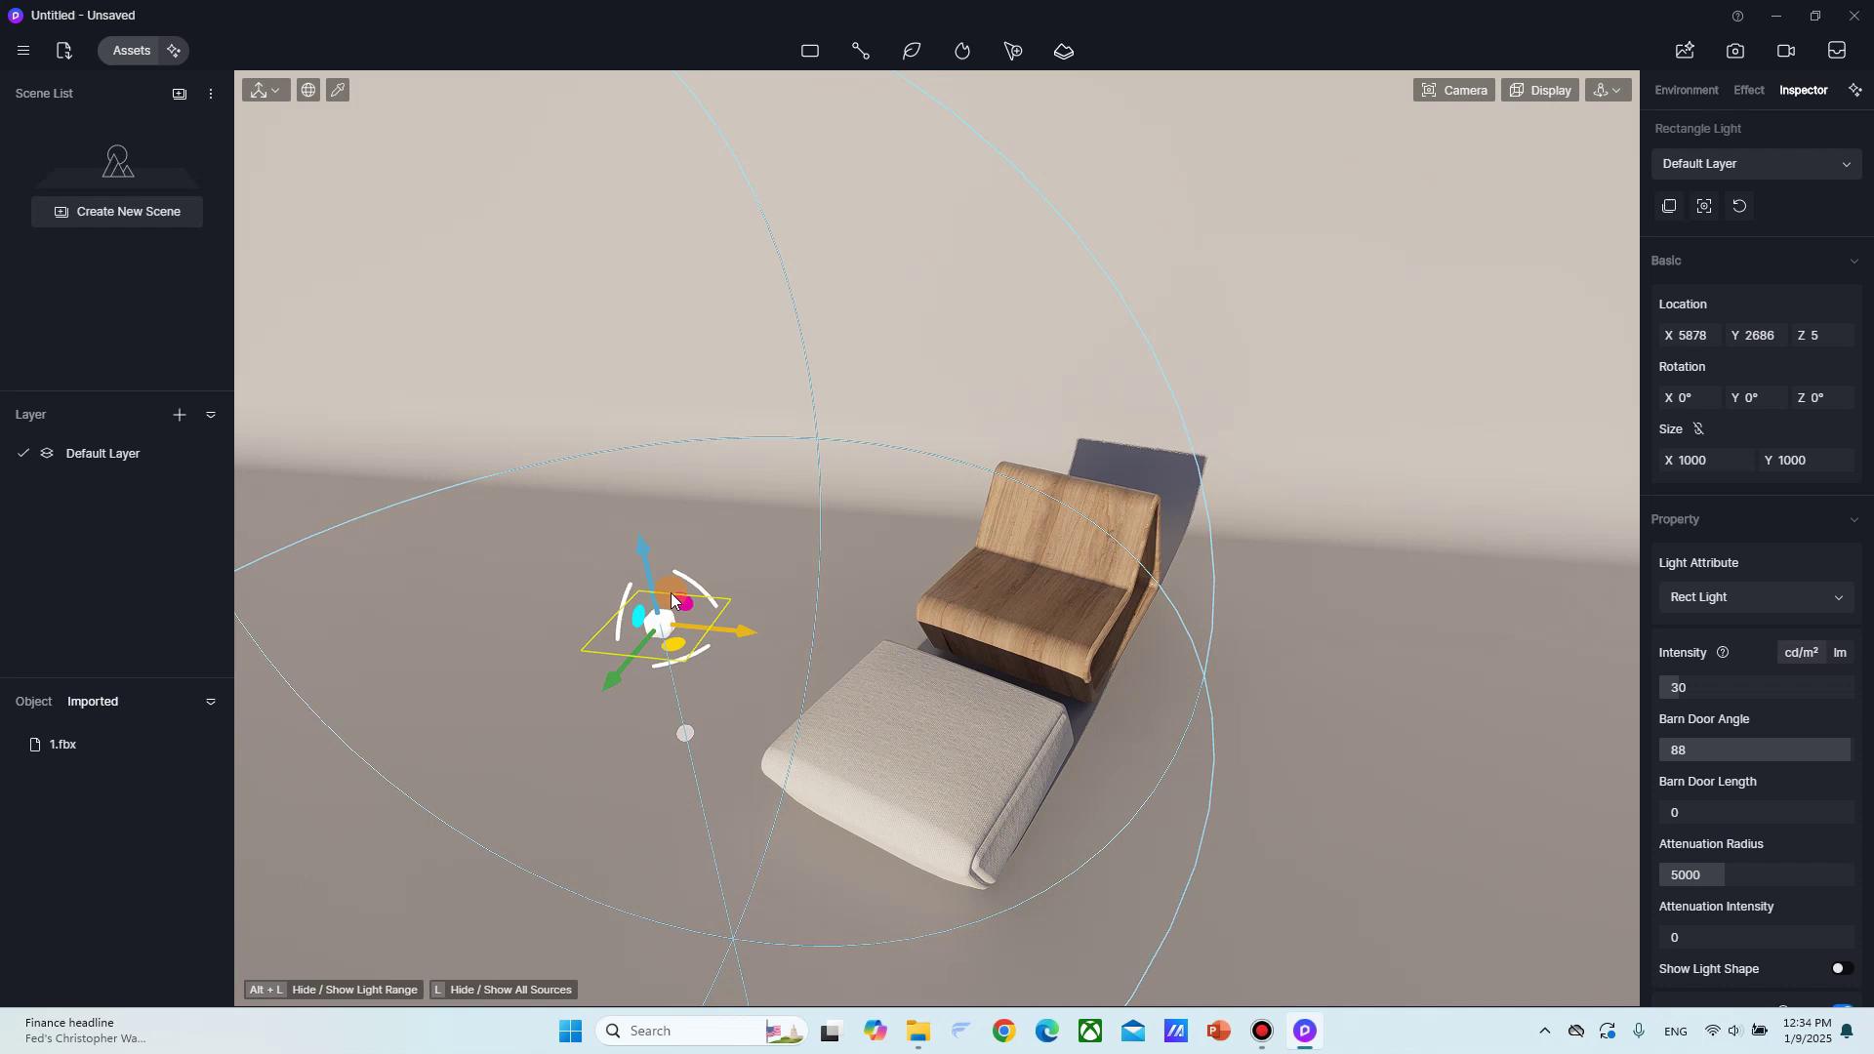
# Raise the rectangle light to Z 3175, tilt it to 303° about Y toward the seats and move it out to X 7631.
pyautogui.moveTo(657, 508); pyautogui.dragTo(528, 141)
pyautogui.moveTo(683, 254); pyautogui.dragTo(746, 361, button='right')
pyautogui.moveTo(734, 414); pyautogui.dragTo(539, 391)
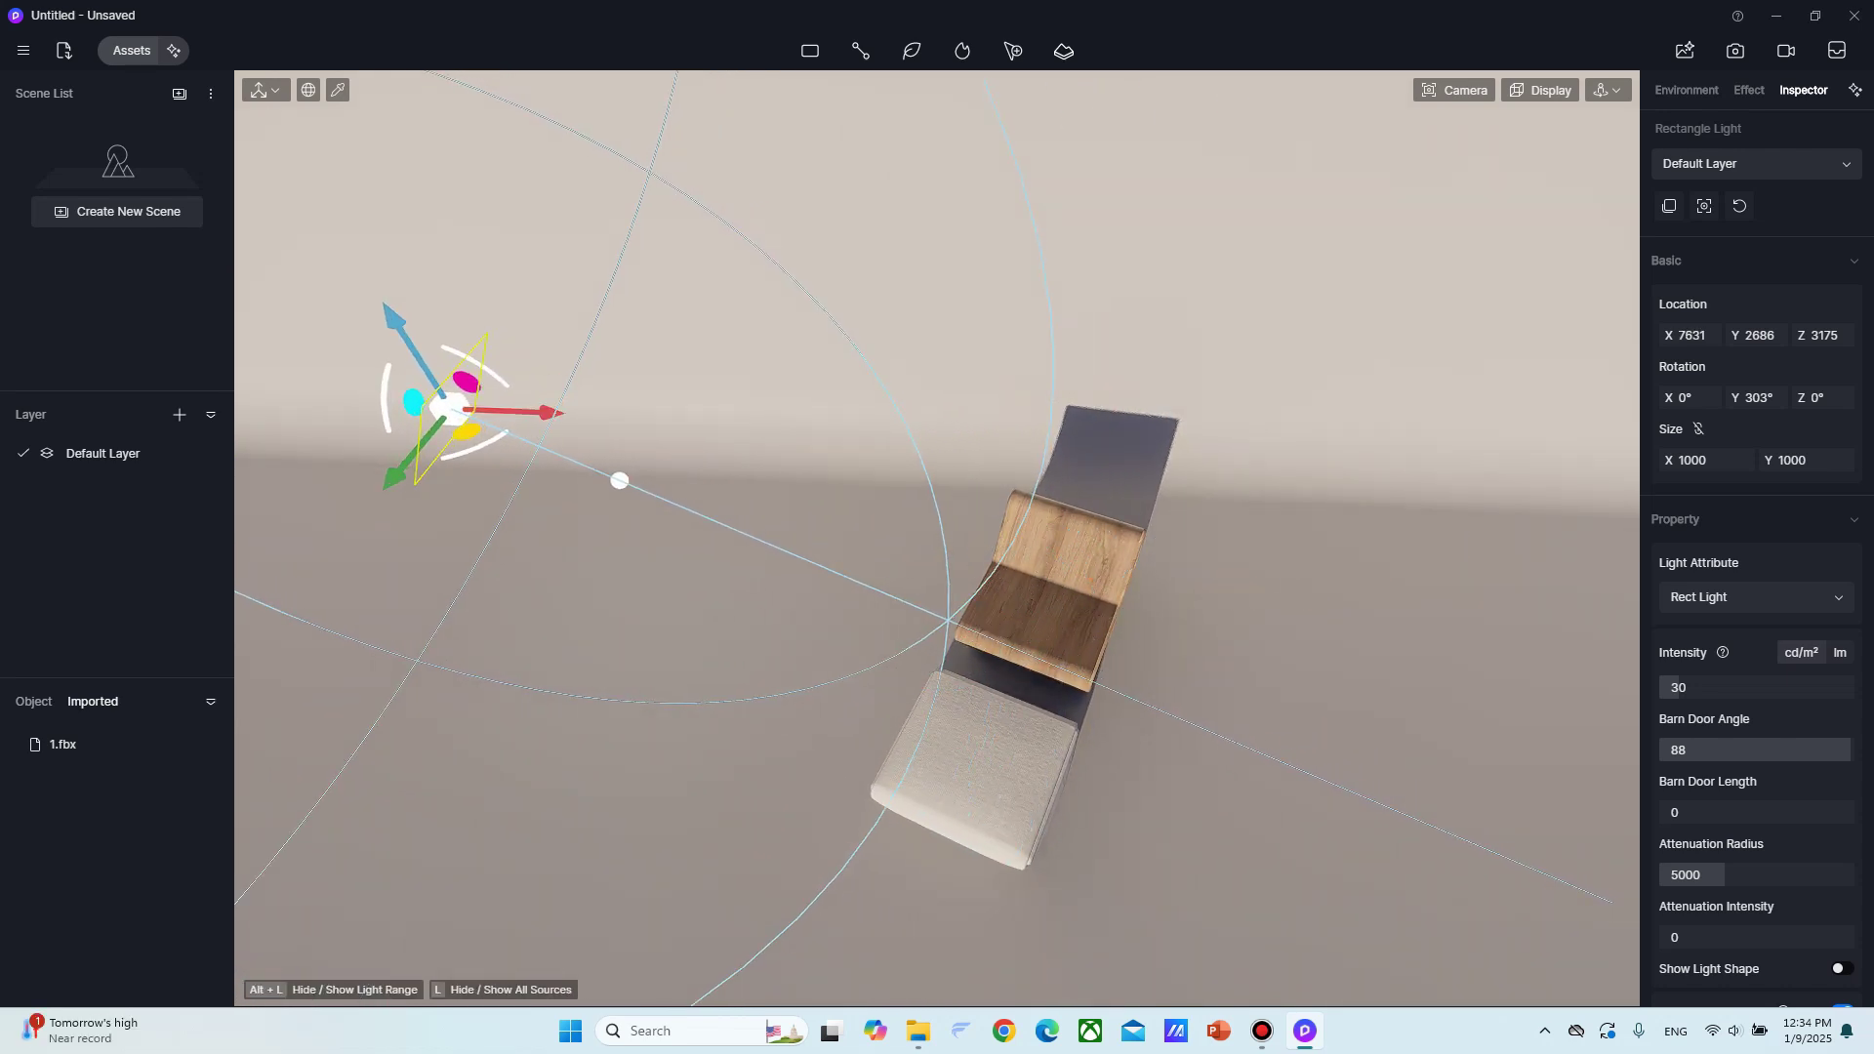
# Extend the rectangle light's attenuation radius to 10400 and shift the light to X 7573.
pyautogui.moveTo(1206, 584); pyautogui.dragTo(1144, 592, button='middle')
pyautogui.scroll(-3, 1238, 553)
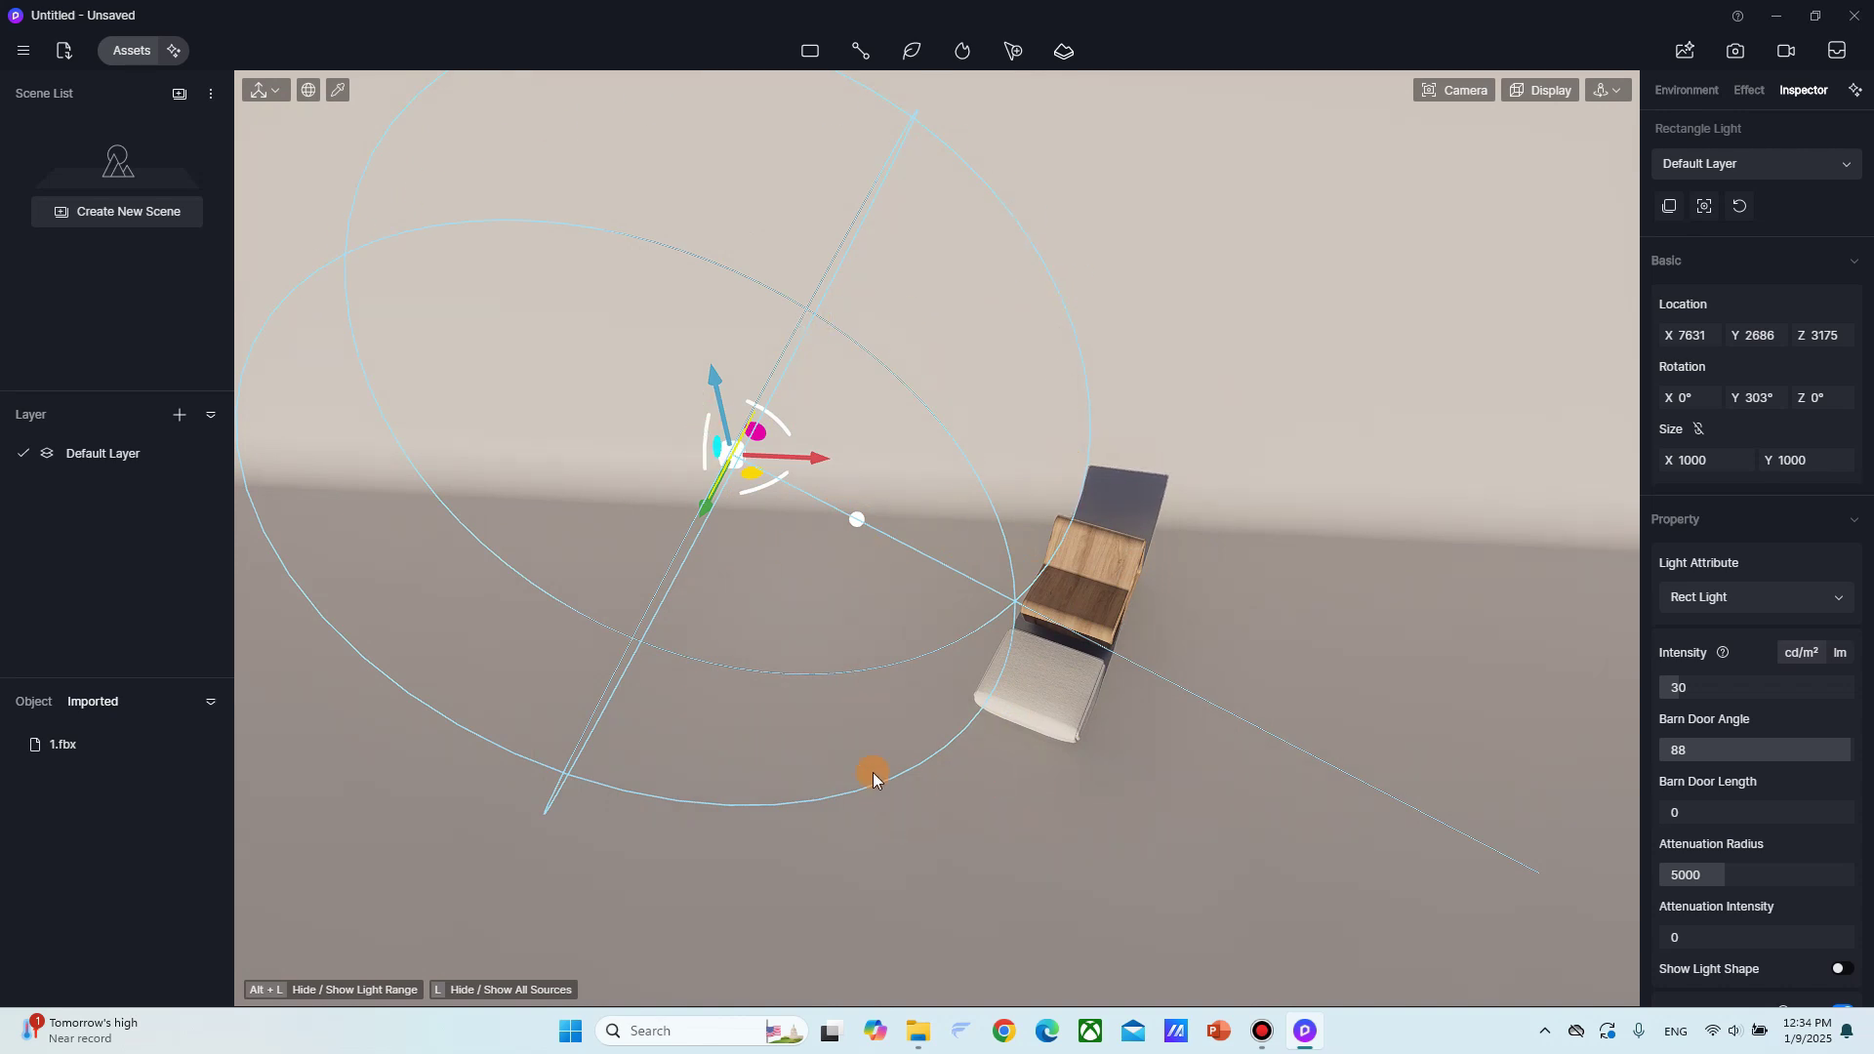
pyautogui.keyDown('shift'); pyautogui.moveTo(873, 771); pyautogui.dragTo(941, 705, button='right'); pyautogui.keyUp('shift')
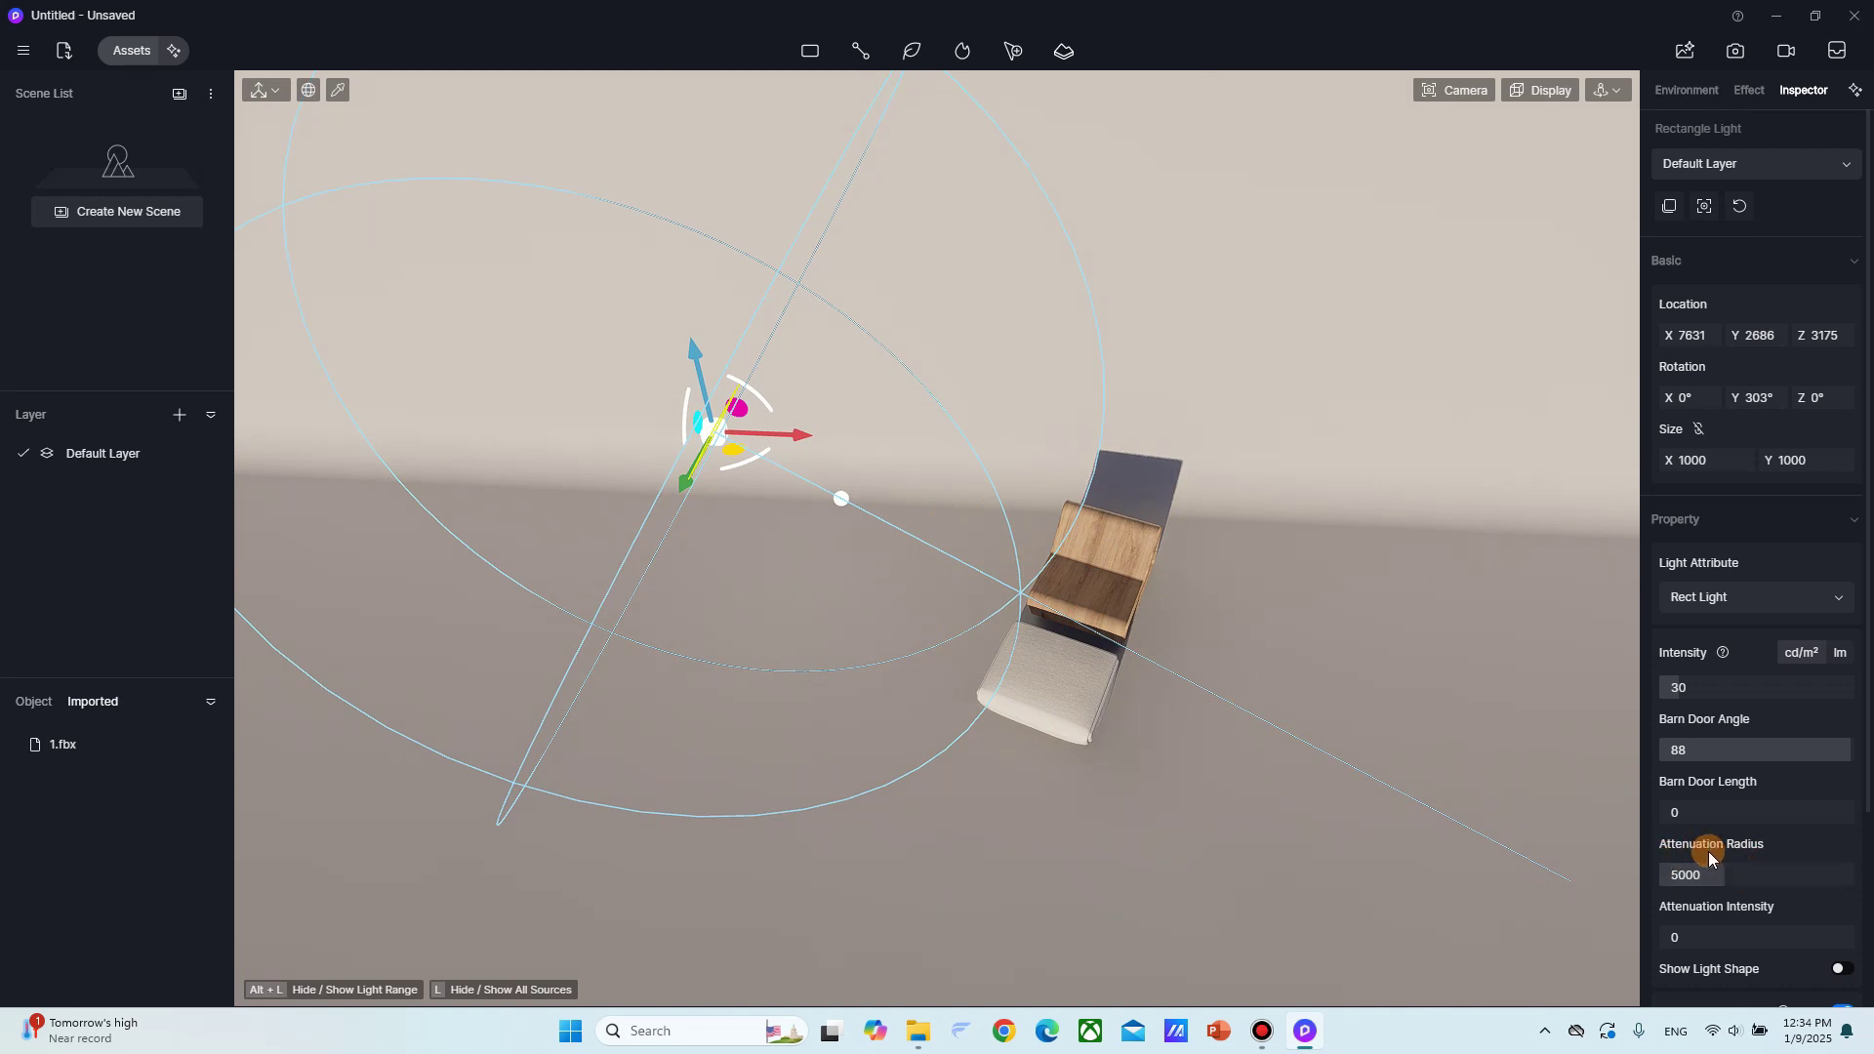
pyautogui.moveTo(1722, 871); pyautogui.dragTo(1734, 873)
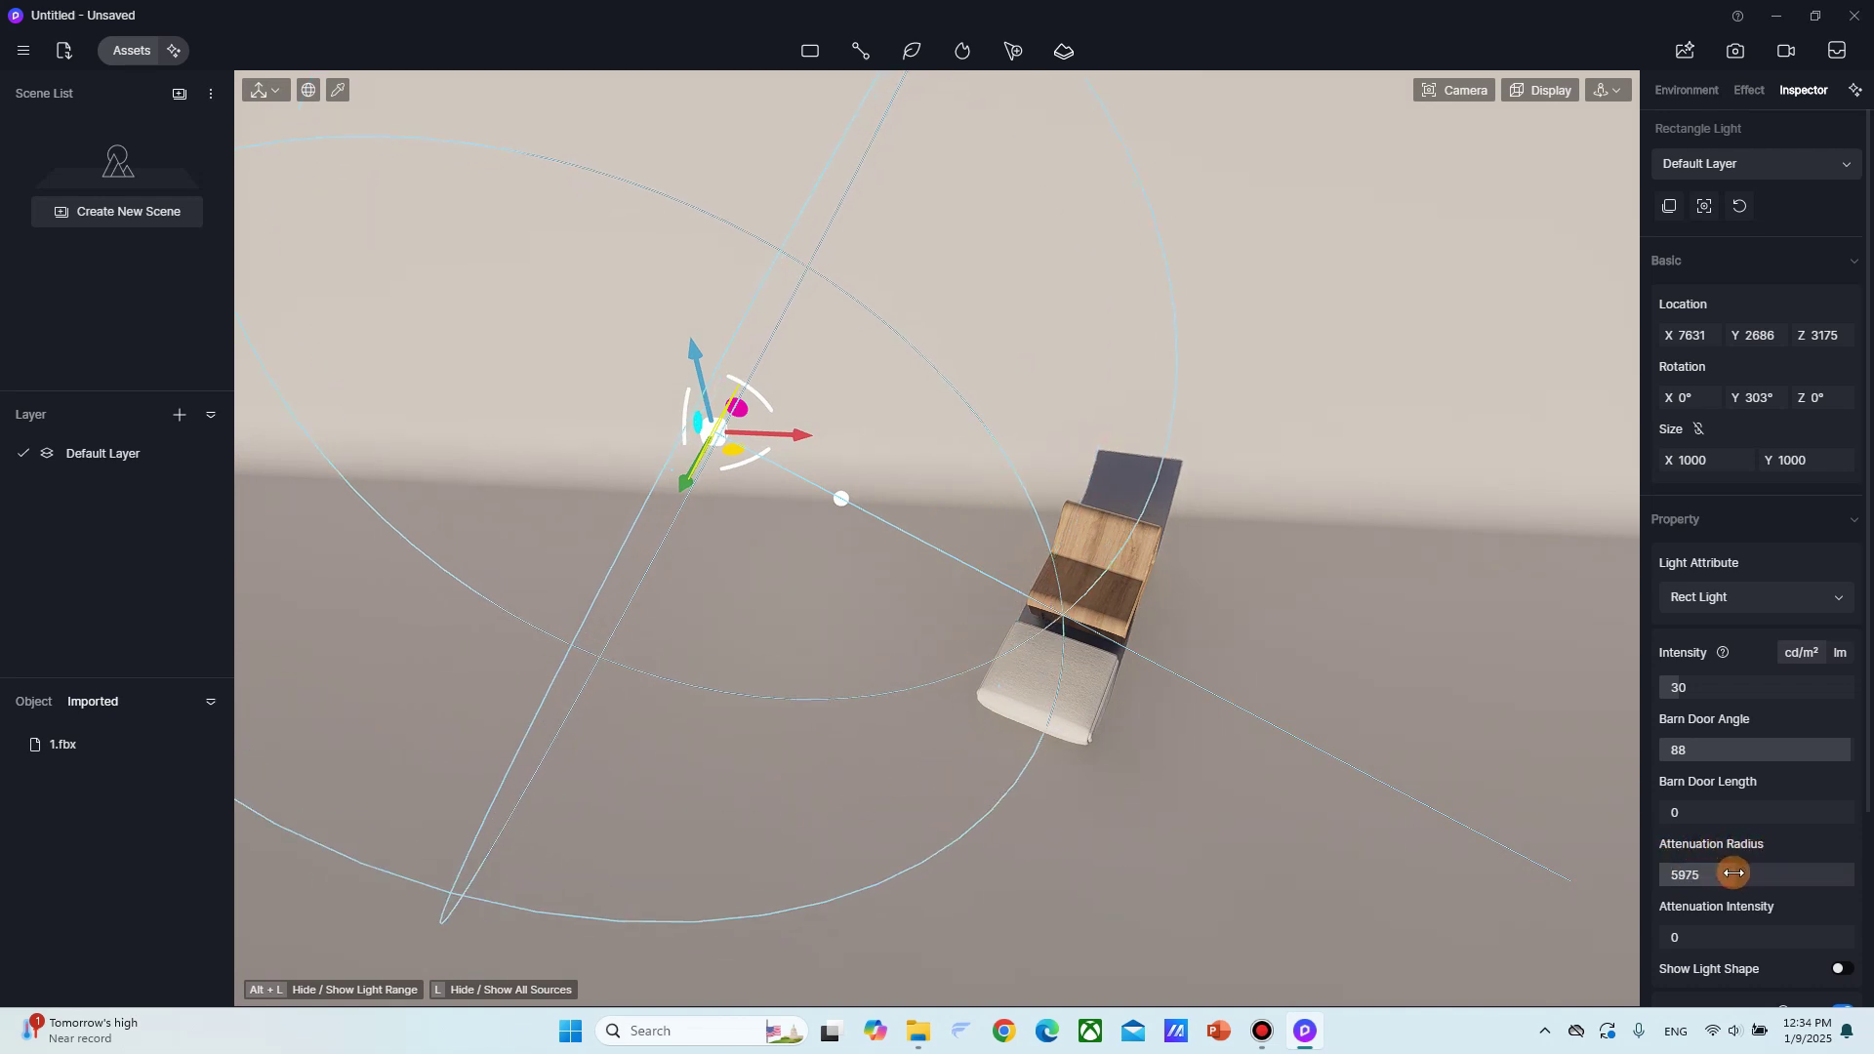
pyautogui.keyDown('shift'); pyautogui.moveTo(771, 600); pyautogui.dragTo(799, 560, button='right'); pyautogui.keyUp('shift')
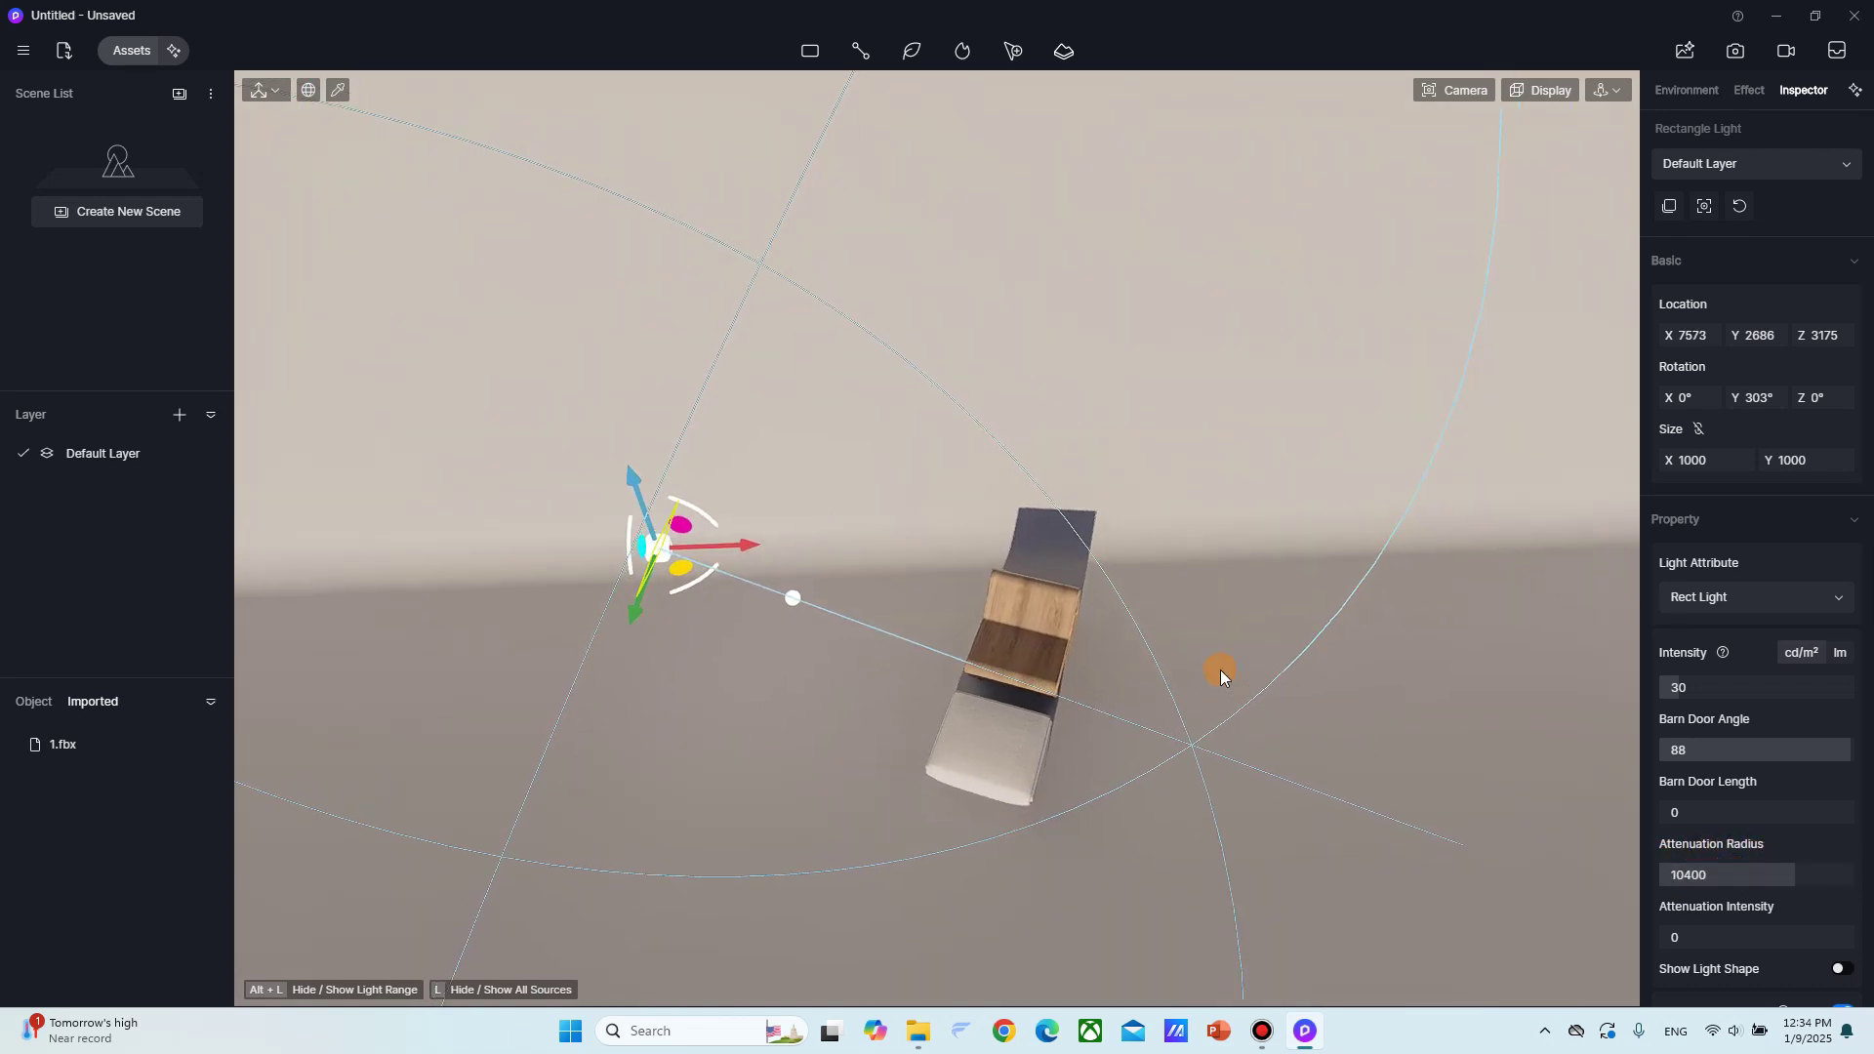
pyautogui.keyDown('shift'); pyautogui.moveTo(1220, 670); pyautogui.dragTo(1189, 628, button='right'); pyautogui.keyUp('shift')
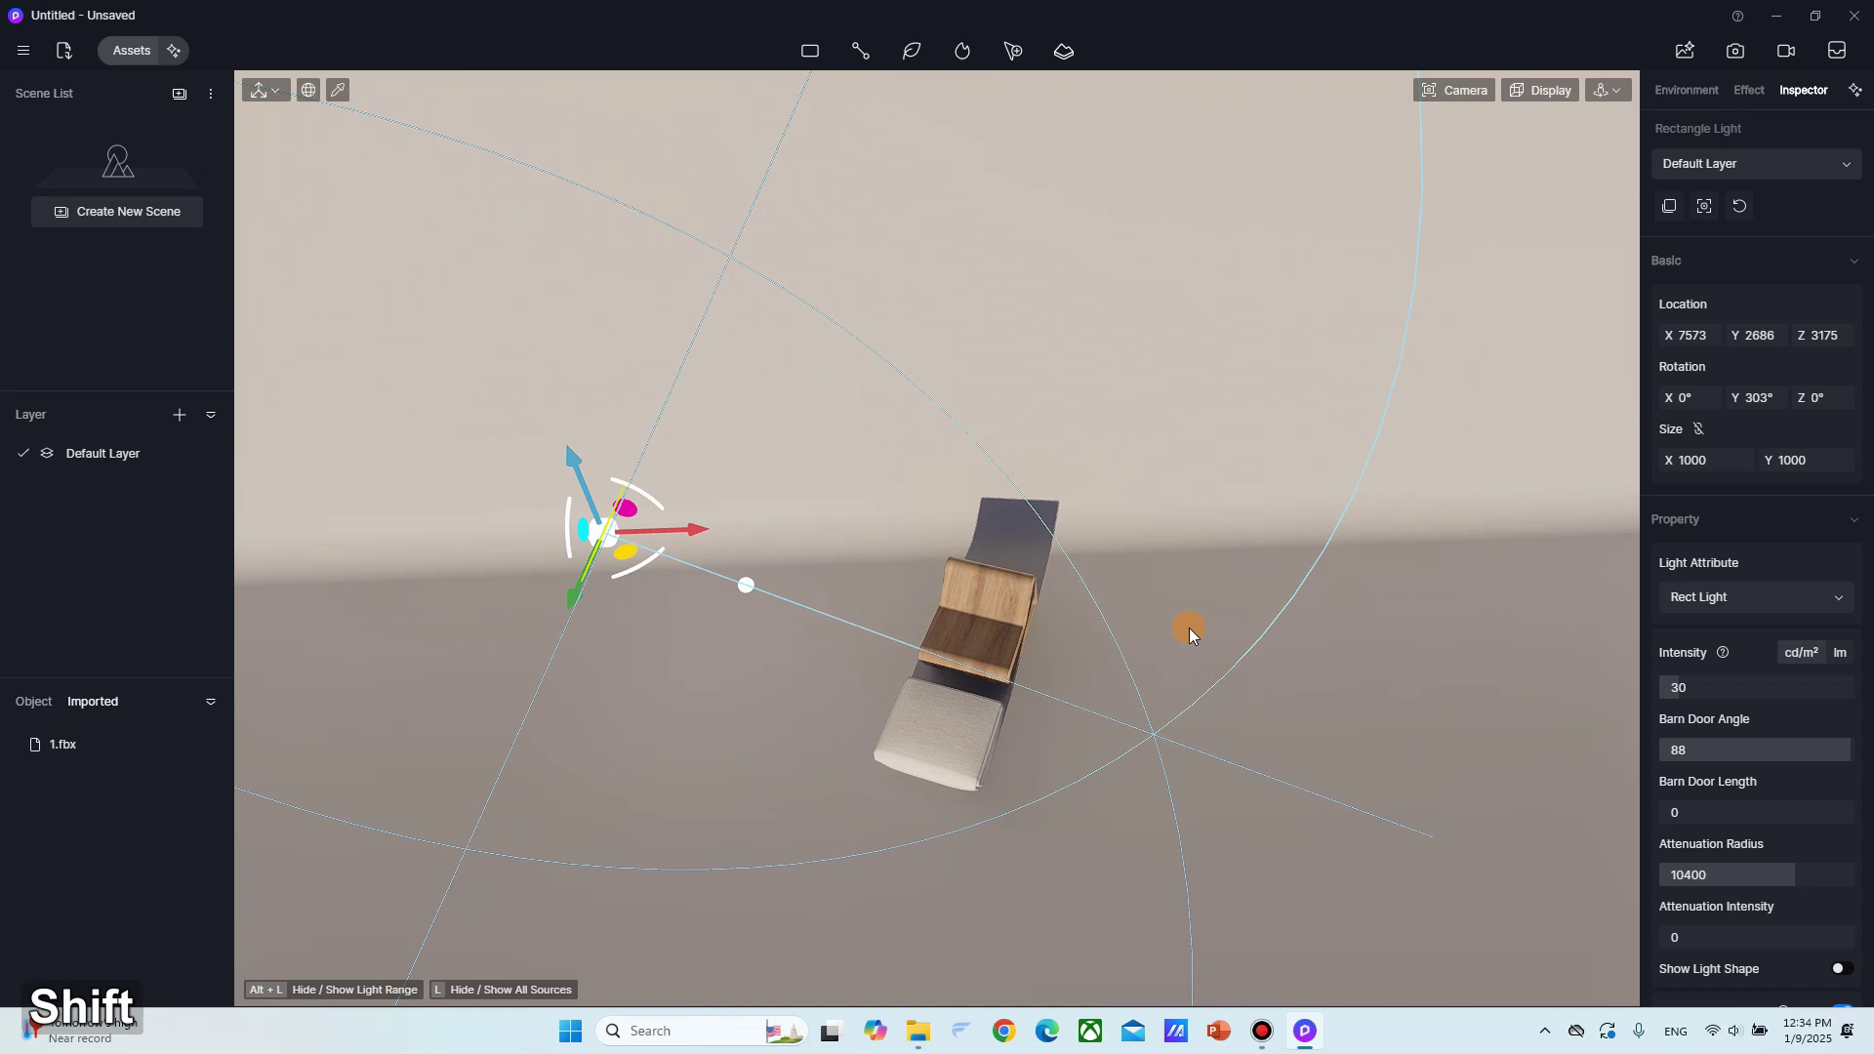
pyautogui.keyDown('shift'); pyautogui.moveTo(1157, 761); pyautogui.dragTo(1046, 747, button='right'); pyautogui.keyUp('shift')
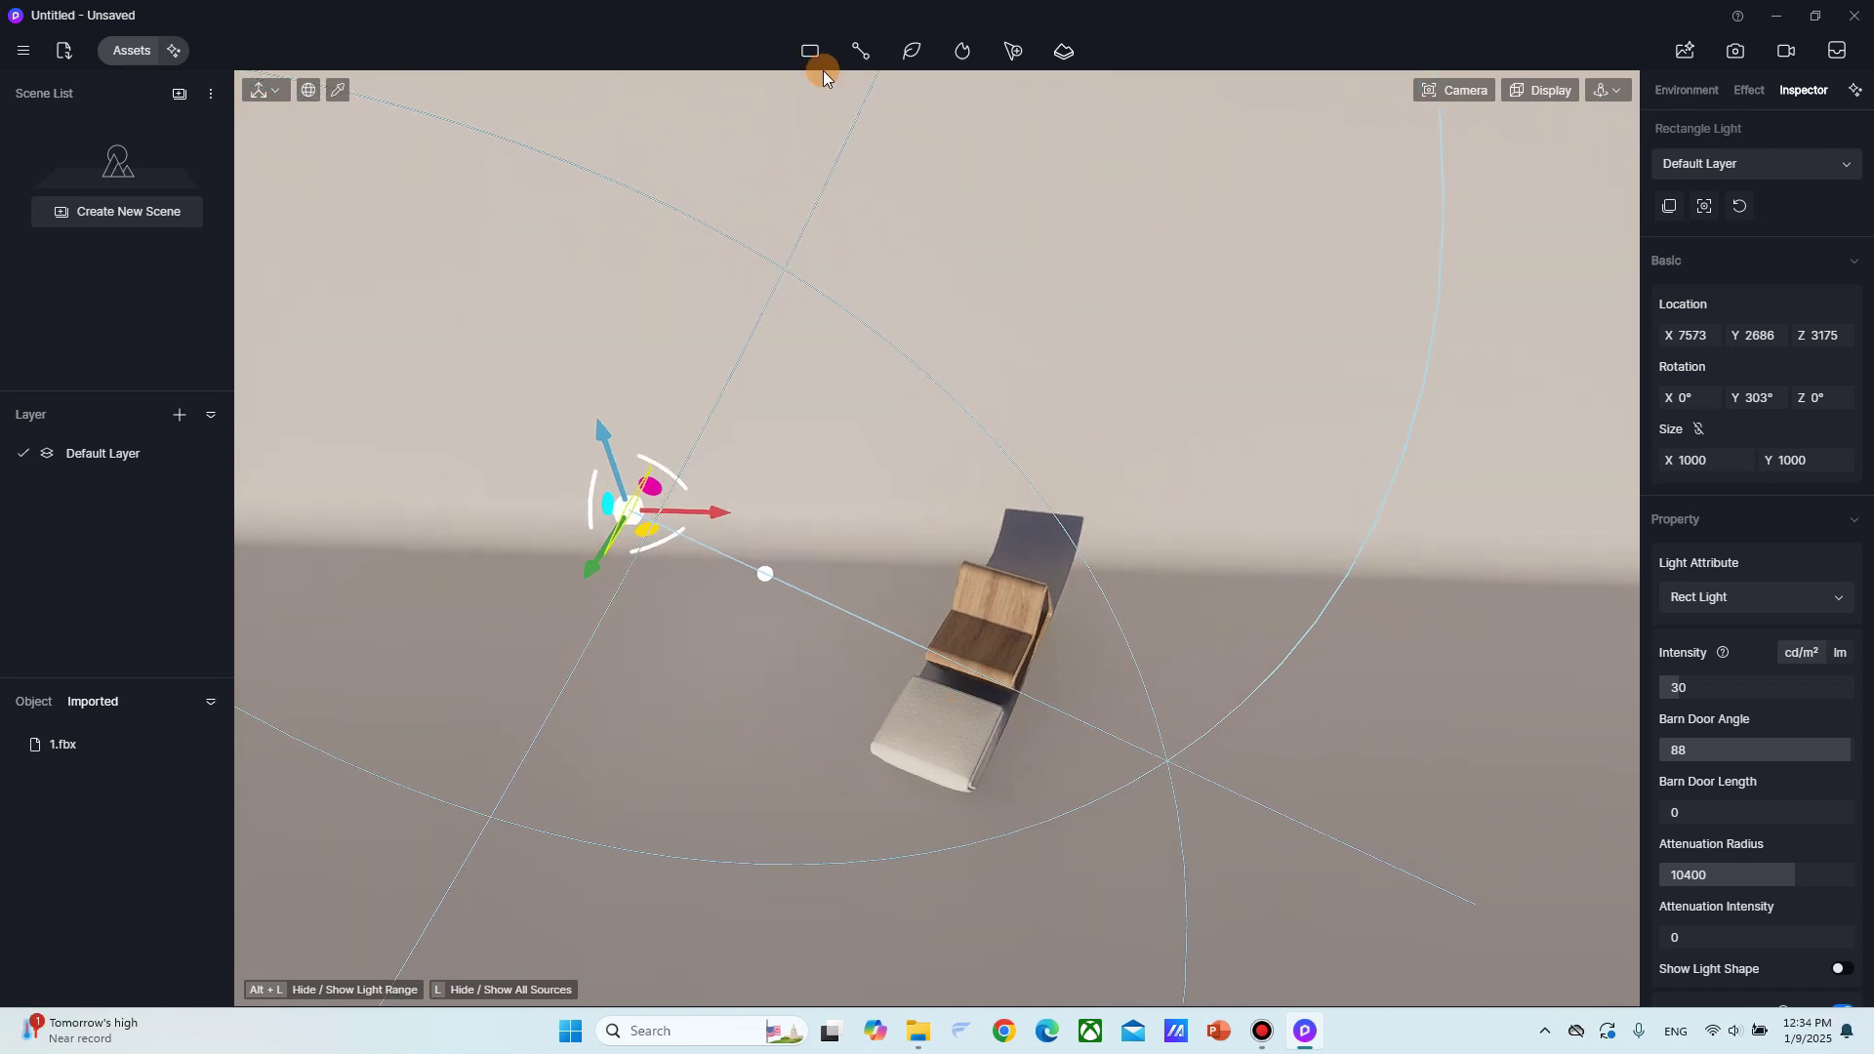
# Copy the rectangle light to the opposite side of the seats at X -3270 and rotate it to 191° about Z to face them.
pyautogui.press('shift')
pyautogui.moveTo(720, 527); pyautogui.dragTo(1551, 196)
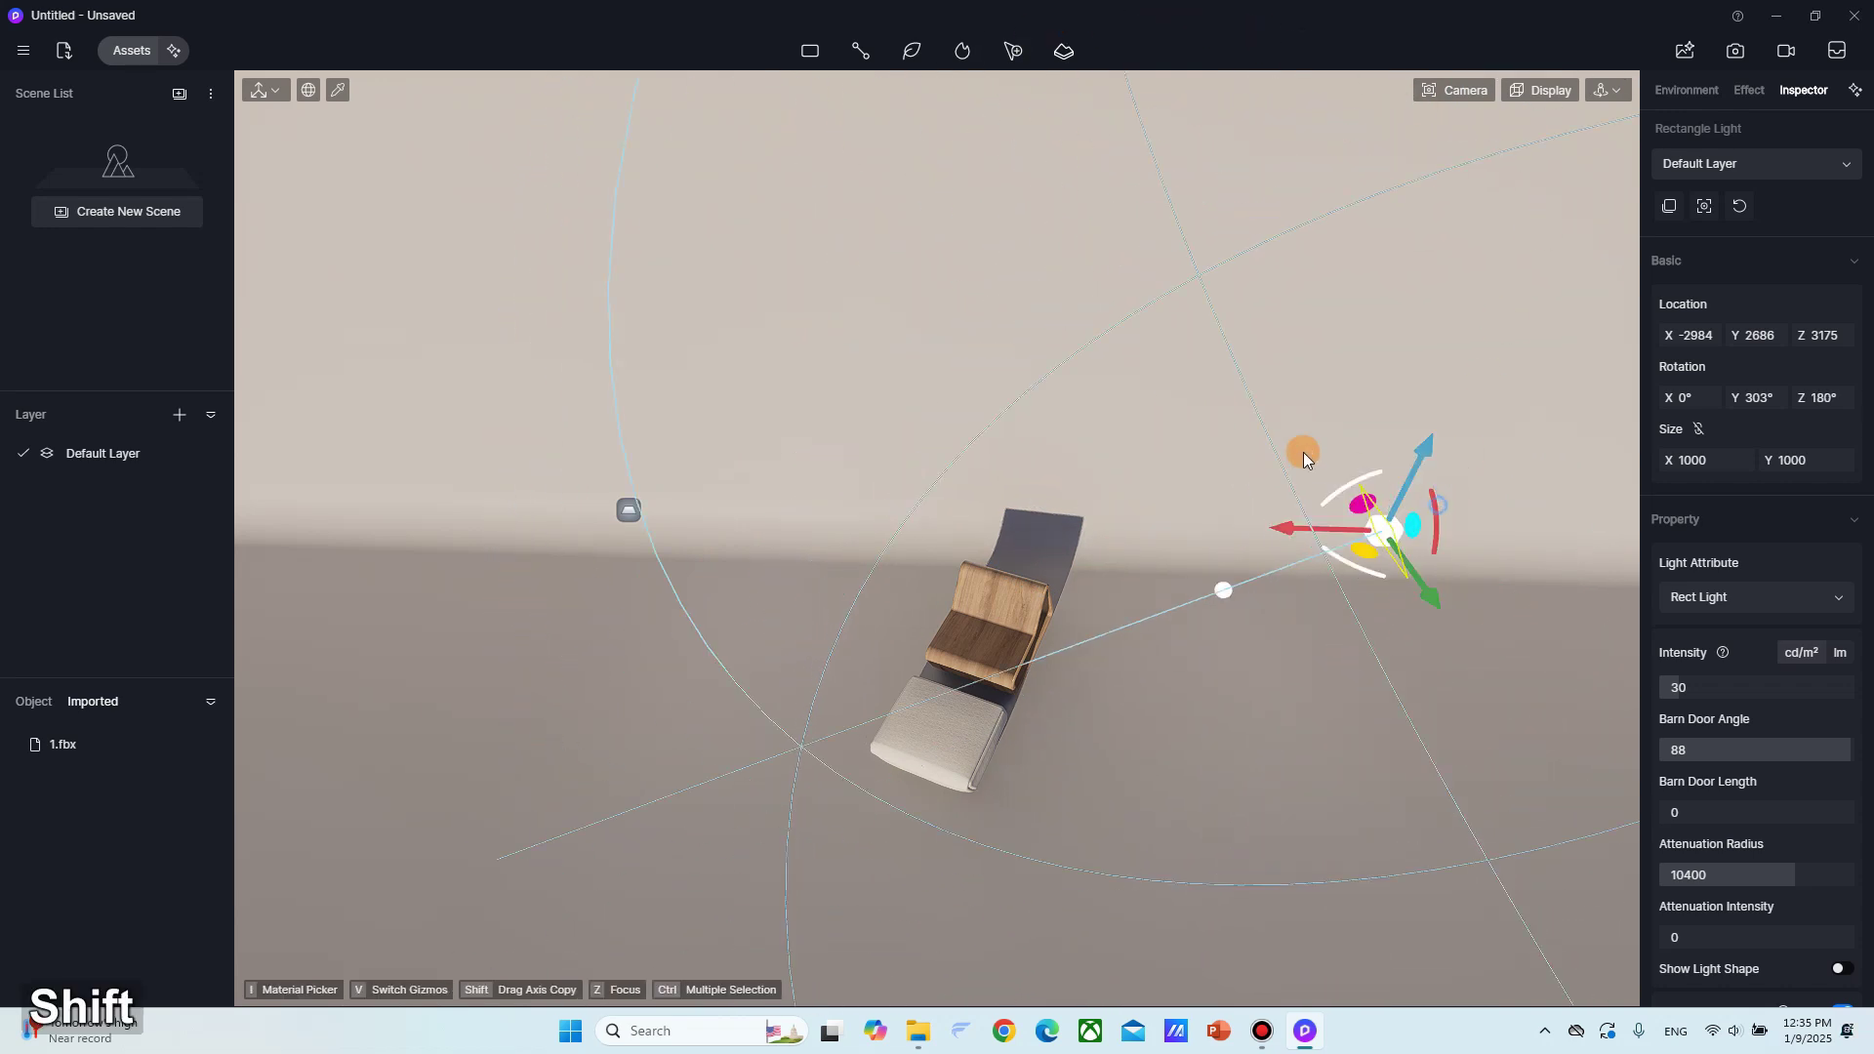
pyautogui.keyDown('shift'); pyautogui.moveTo(1303, 453); pyautogui.dragTo(1080, 405, button='middle'); pyautogui.keyUp('shift')
pyautogui.moveTo(1079, 468); pyautogui.dragTo(1104, 514)
pyautogui.scroll(-3, 1104, 514)
pyautogui.moveTo(1104, 515); pyautogui.dragTo(1191, 570, button='middle')
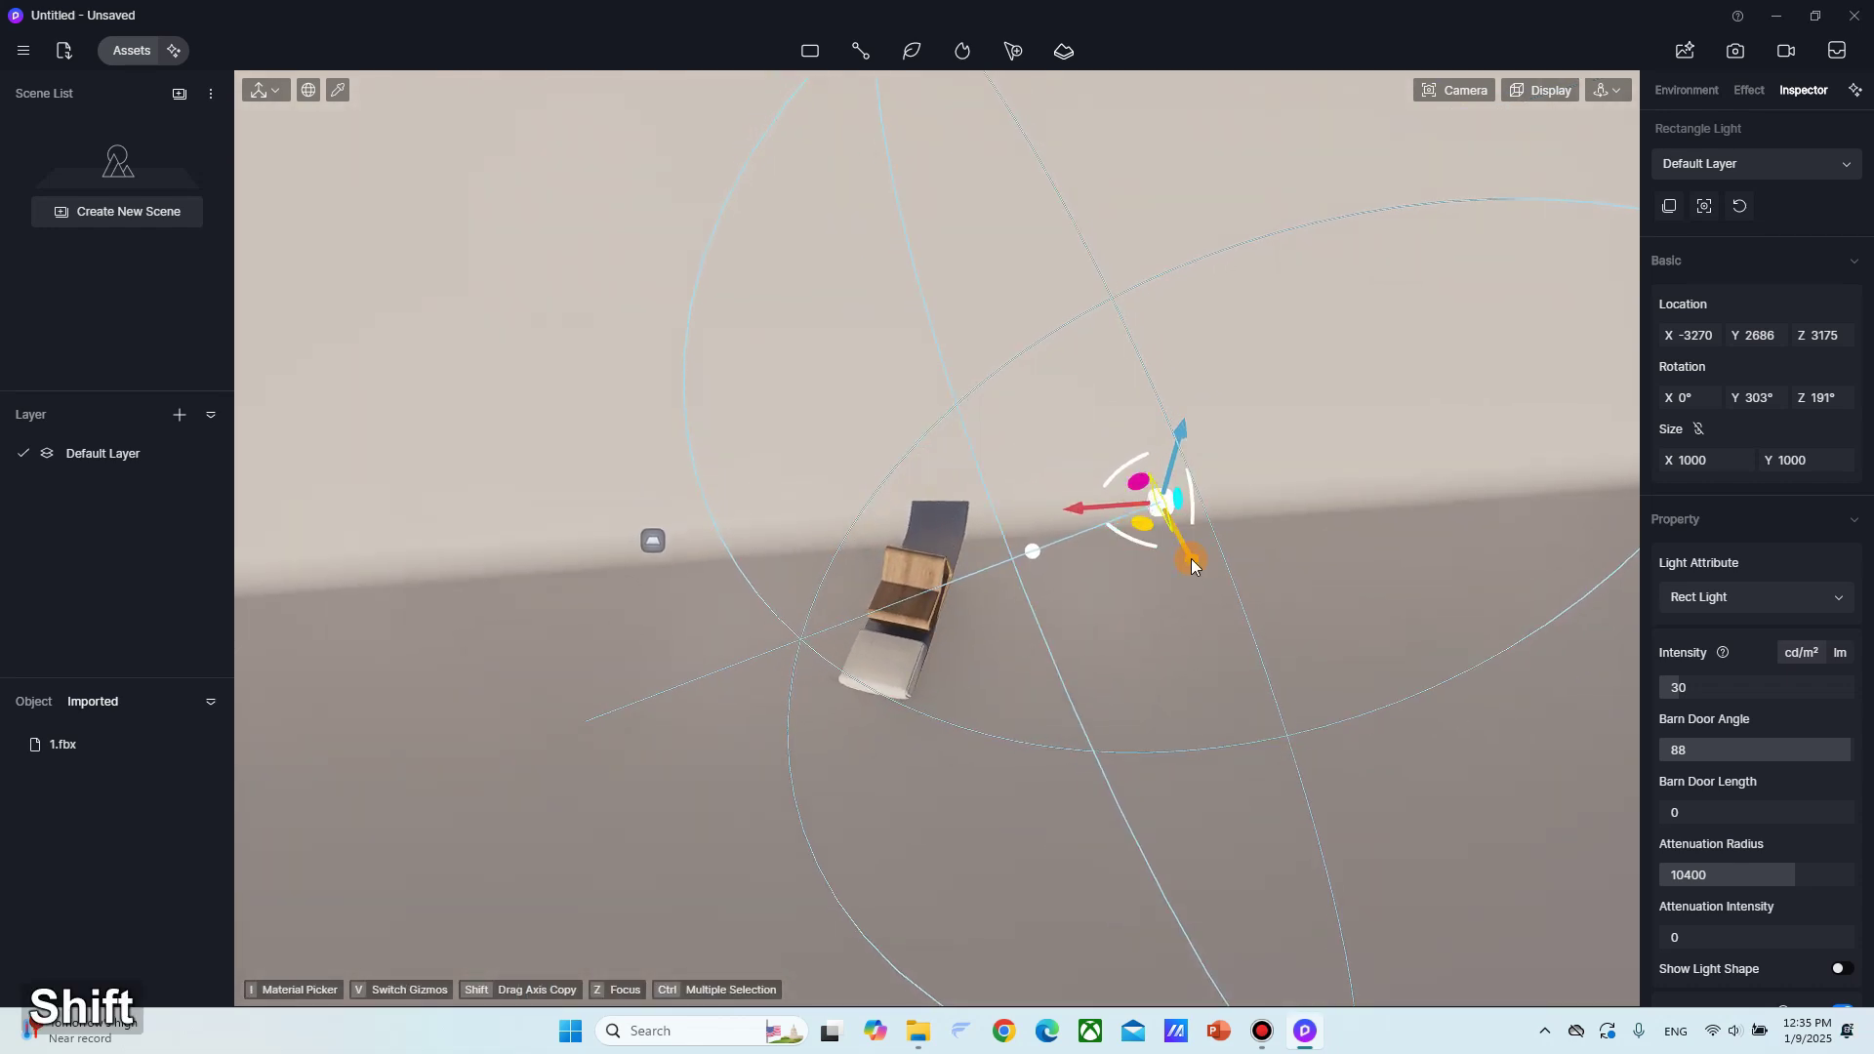
# Copy the second light forward, place the copy at X -2943, Y -1663 and rotate it to 244° about Z toward the seats.
pyautogui.keyDown('shift'); pyautogui.moveTo(1192, 559); pyautogui.dragTo(1330, 822); pyautogui.keyUp('shift')
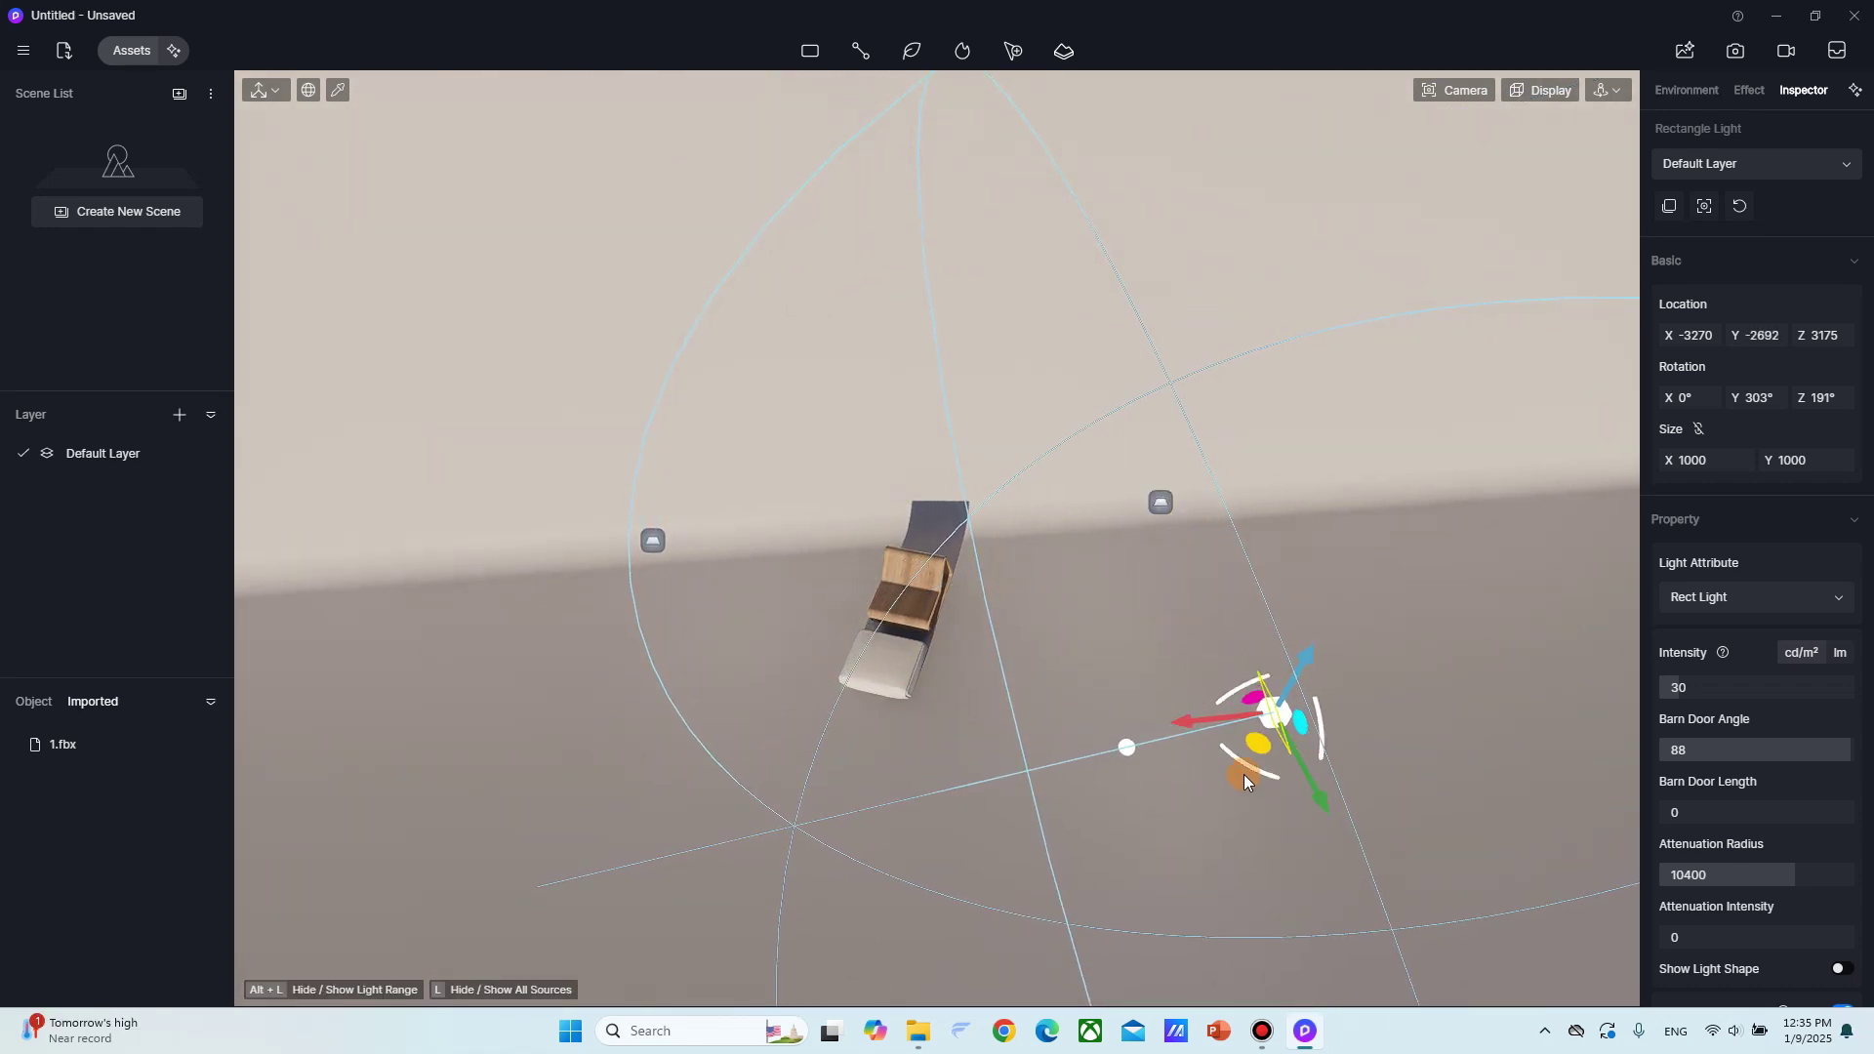
pyautogui.moveTo(1246, 771); pyautogui.dragTo(934, 716)
pyautogui.moveTo(1028, 670); pyautogui.dragTo(1254, 639, button='right')
pyautogui.moveTo(1359, 636); pyautogui.dragTo(1302, 615)
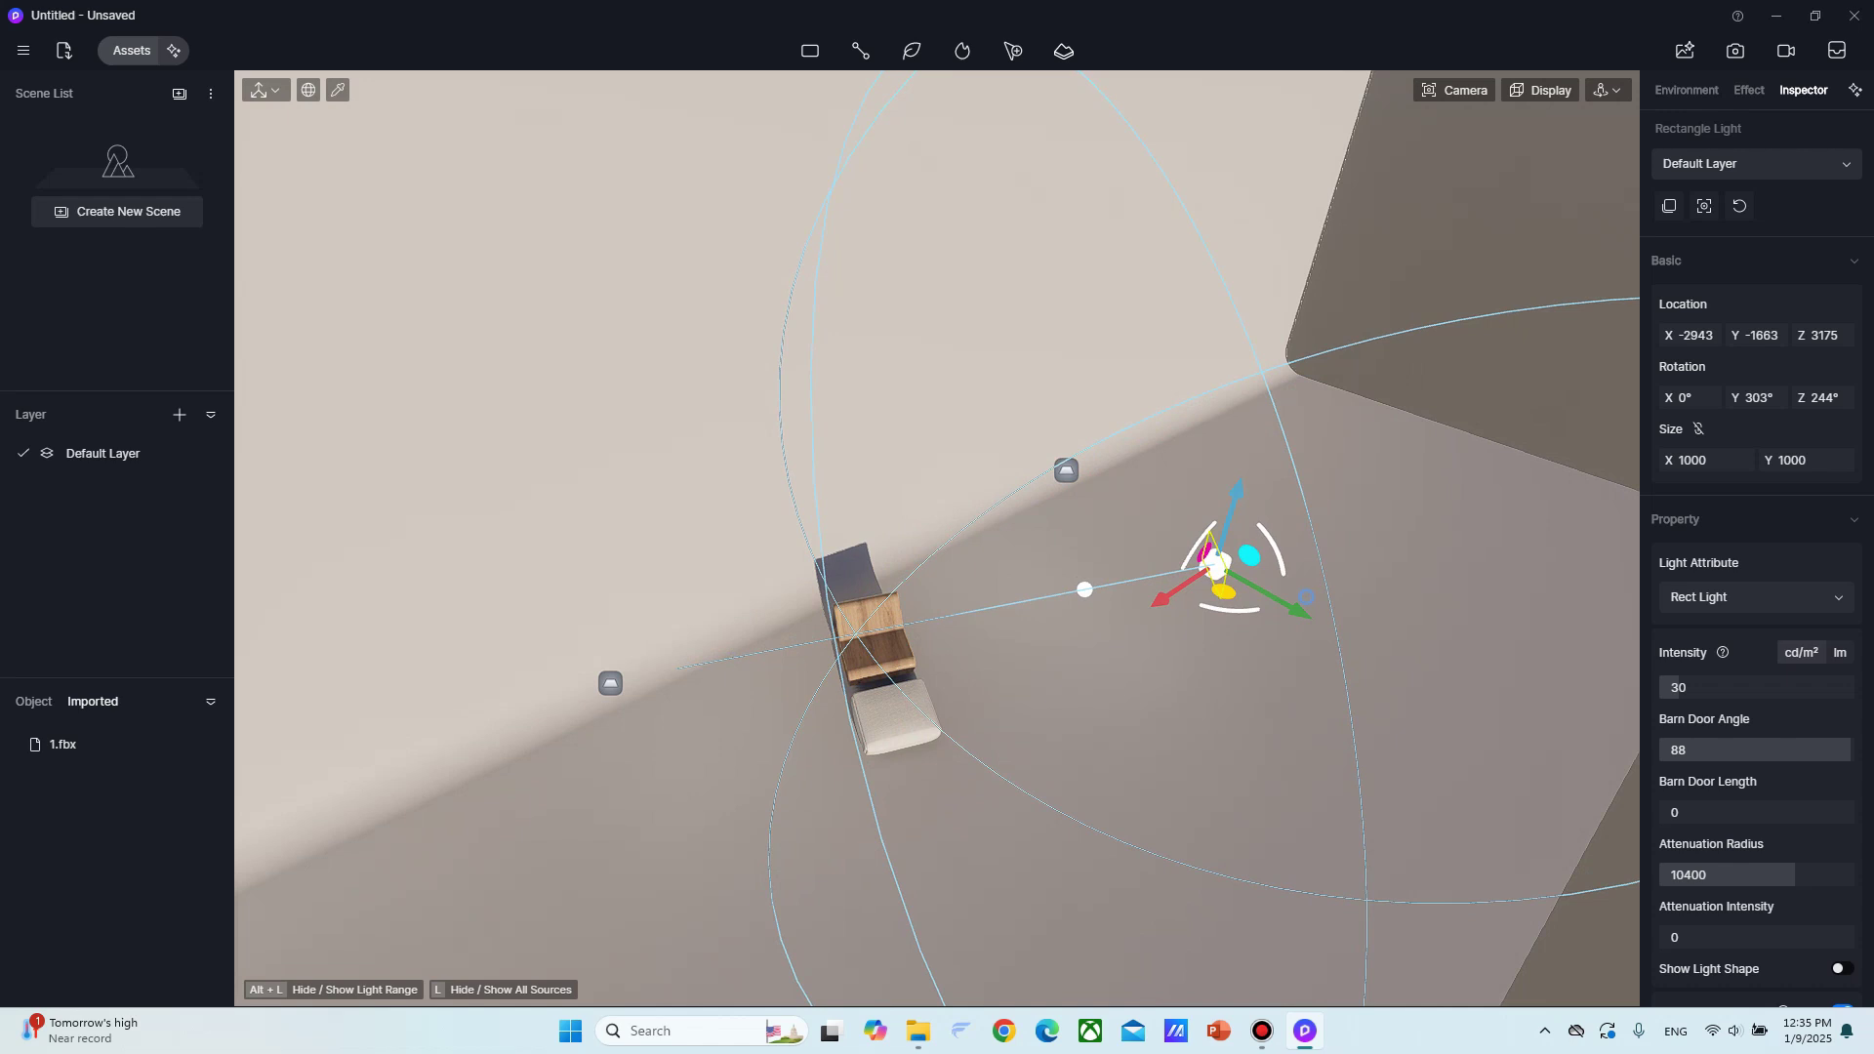
pyautogui.moveTo(1288, 624); pyautogui.dragTo(1093, 566, button='right')
# Copy the front light across the seats to X 7529, Y -733 and rotate the copy to 302° about Z.
pyautogui.moveTo(1080, 530); pyautogui.dragTo(581, 619)
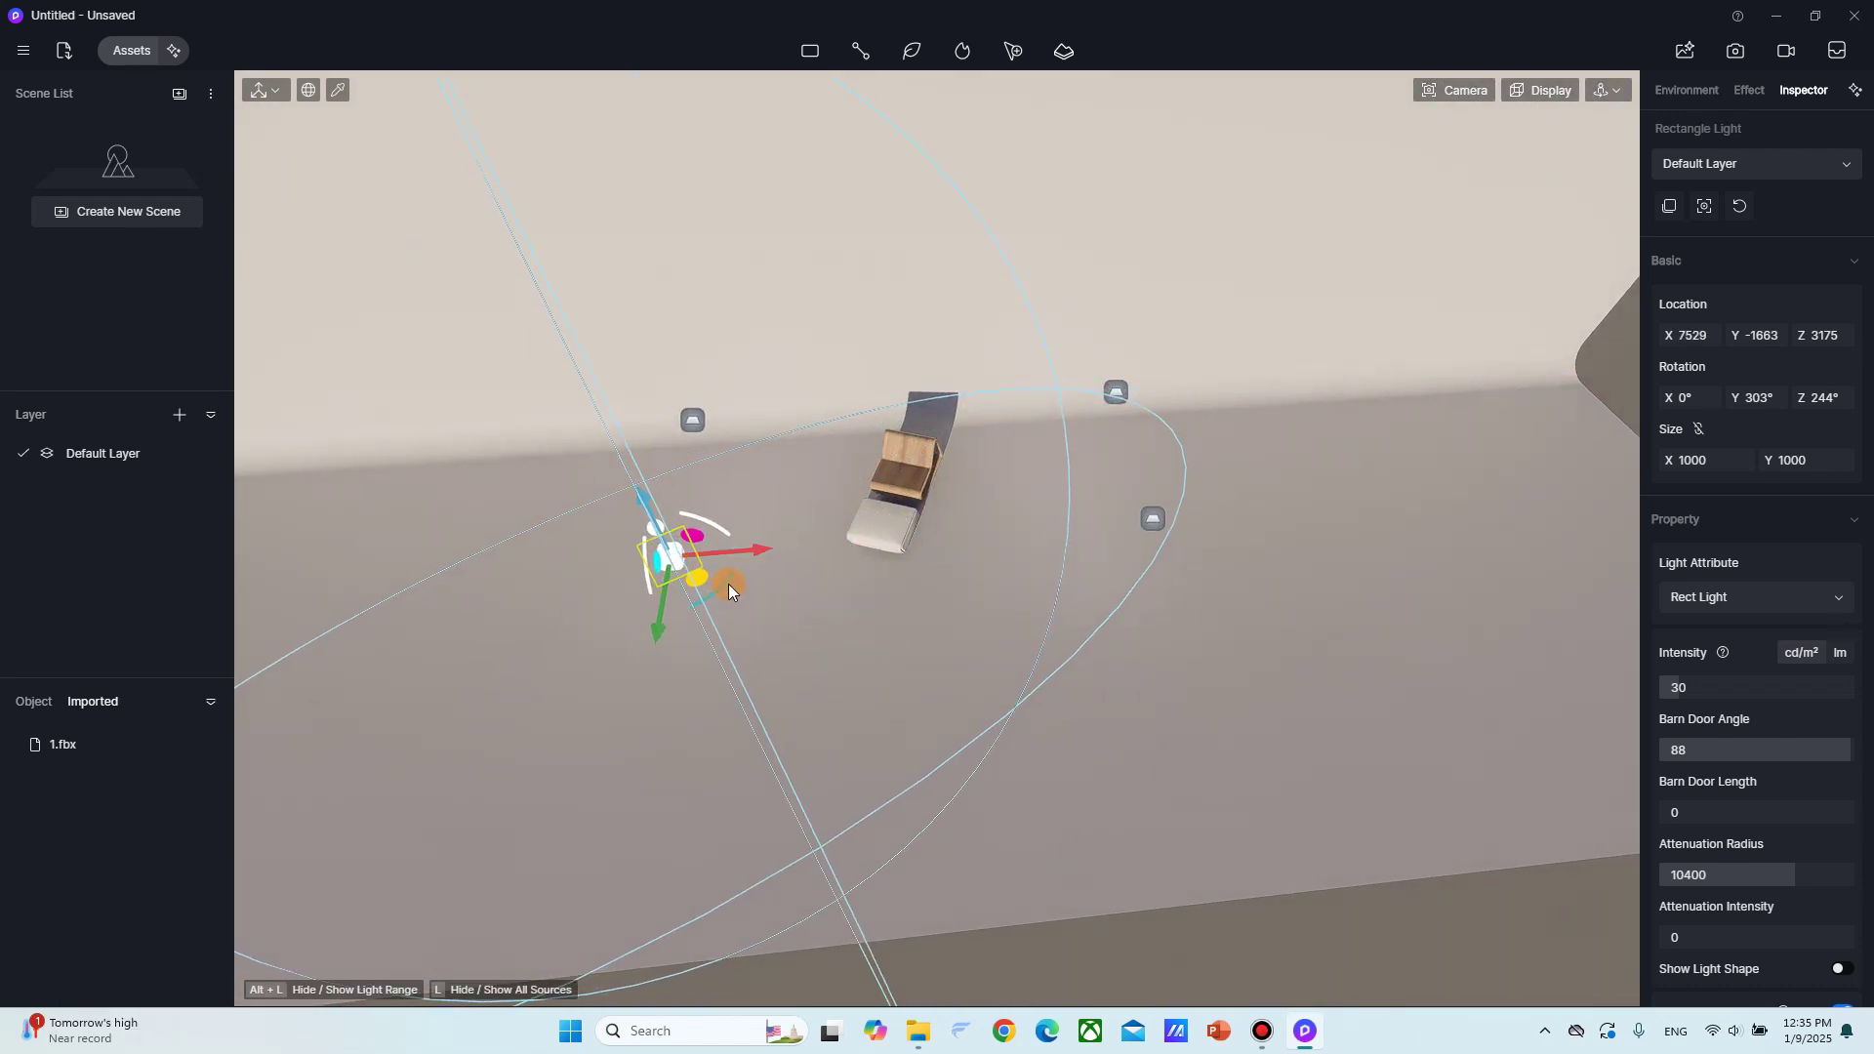
pyautogui.moveTo(728, 584); pyautogui.dragTo(651, 654)
pyautogui.moveTo(1093, 674); pyautogui.dragTo(976, 659, button='right')
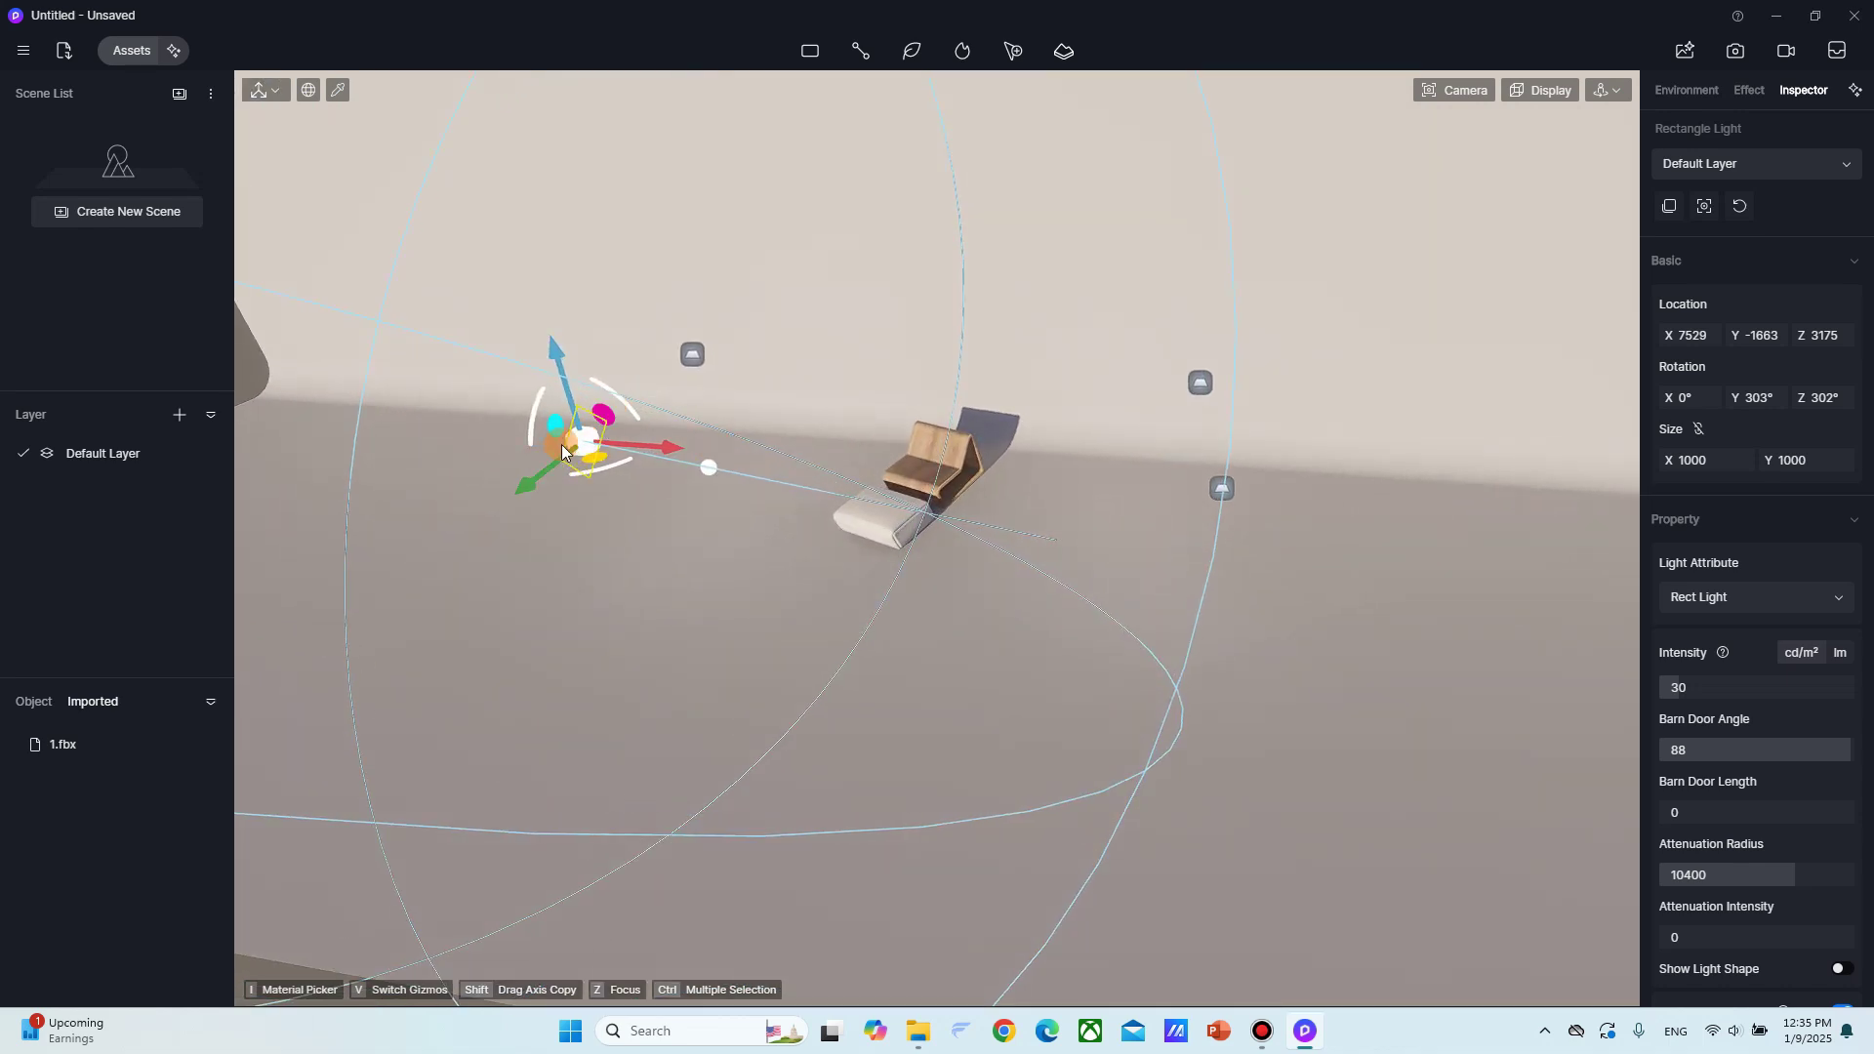
pyautogui.moveTo(515, 488); pyautogui.dragTo(589, 463)
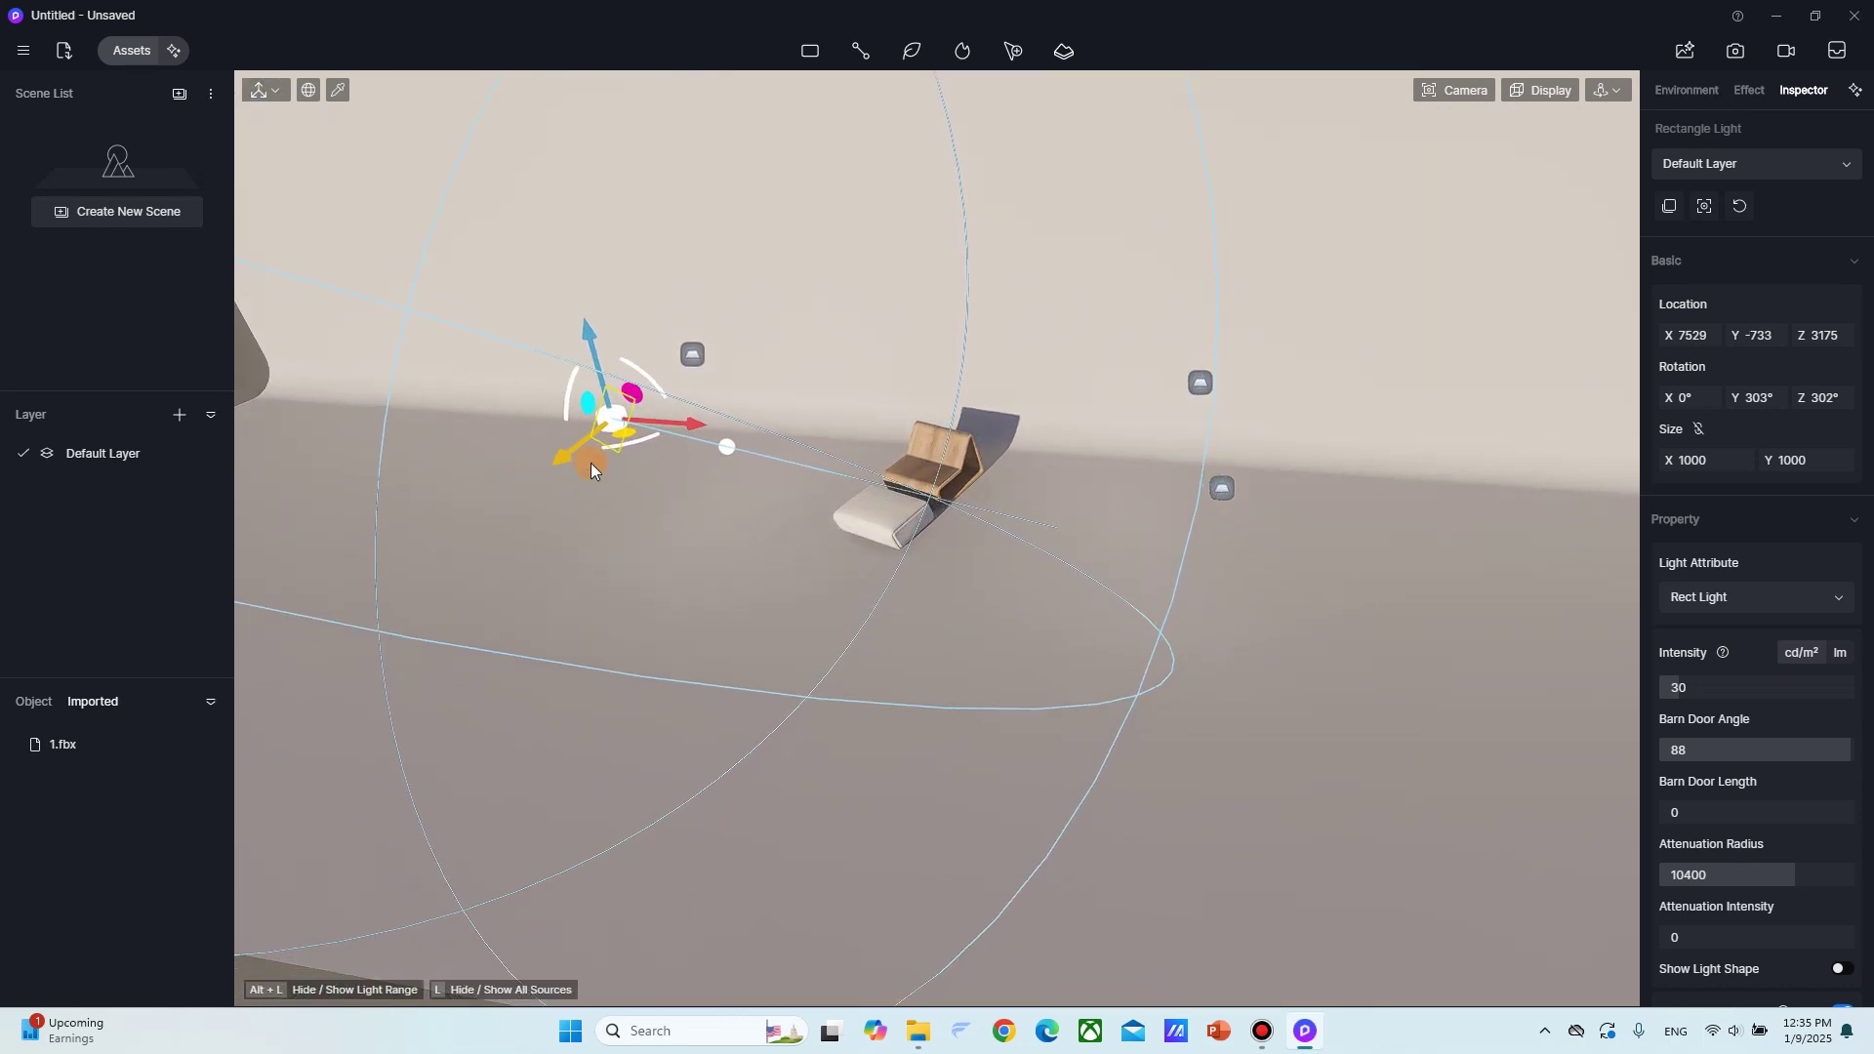
# Set the Geo and Sky time of day to 12:00 AM in the environment settings.
pyautogui.scroll(2, 907, 449)
pyautogui.moveTo(907, 449); pyautogui.dragTo(935, 537, button='right')
pyautogui.scroll(1, 941, 476)
pyautogui.scroll(2, 935, 536)
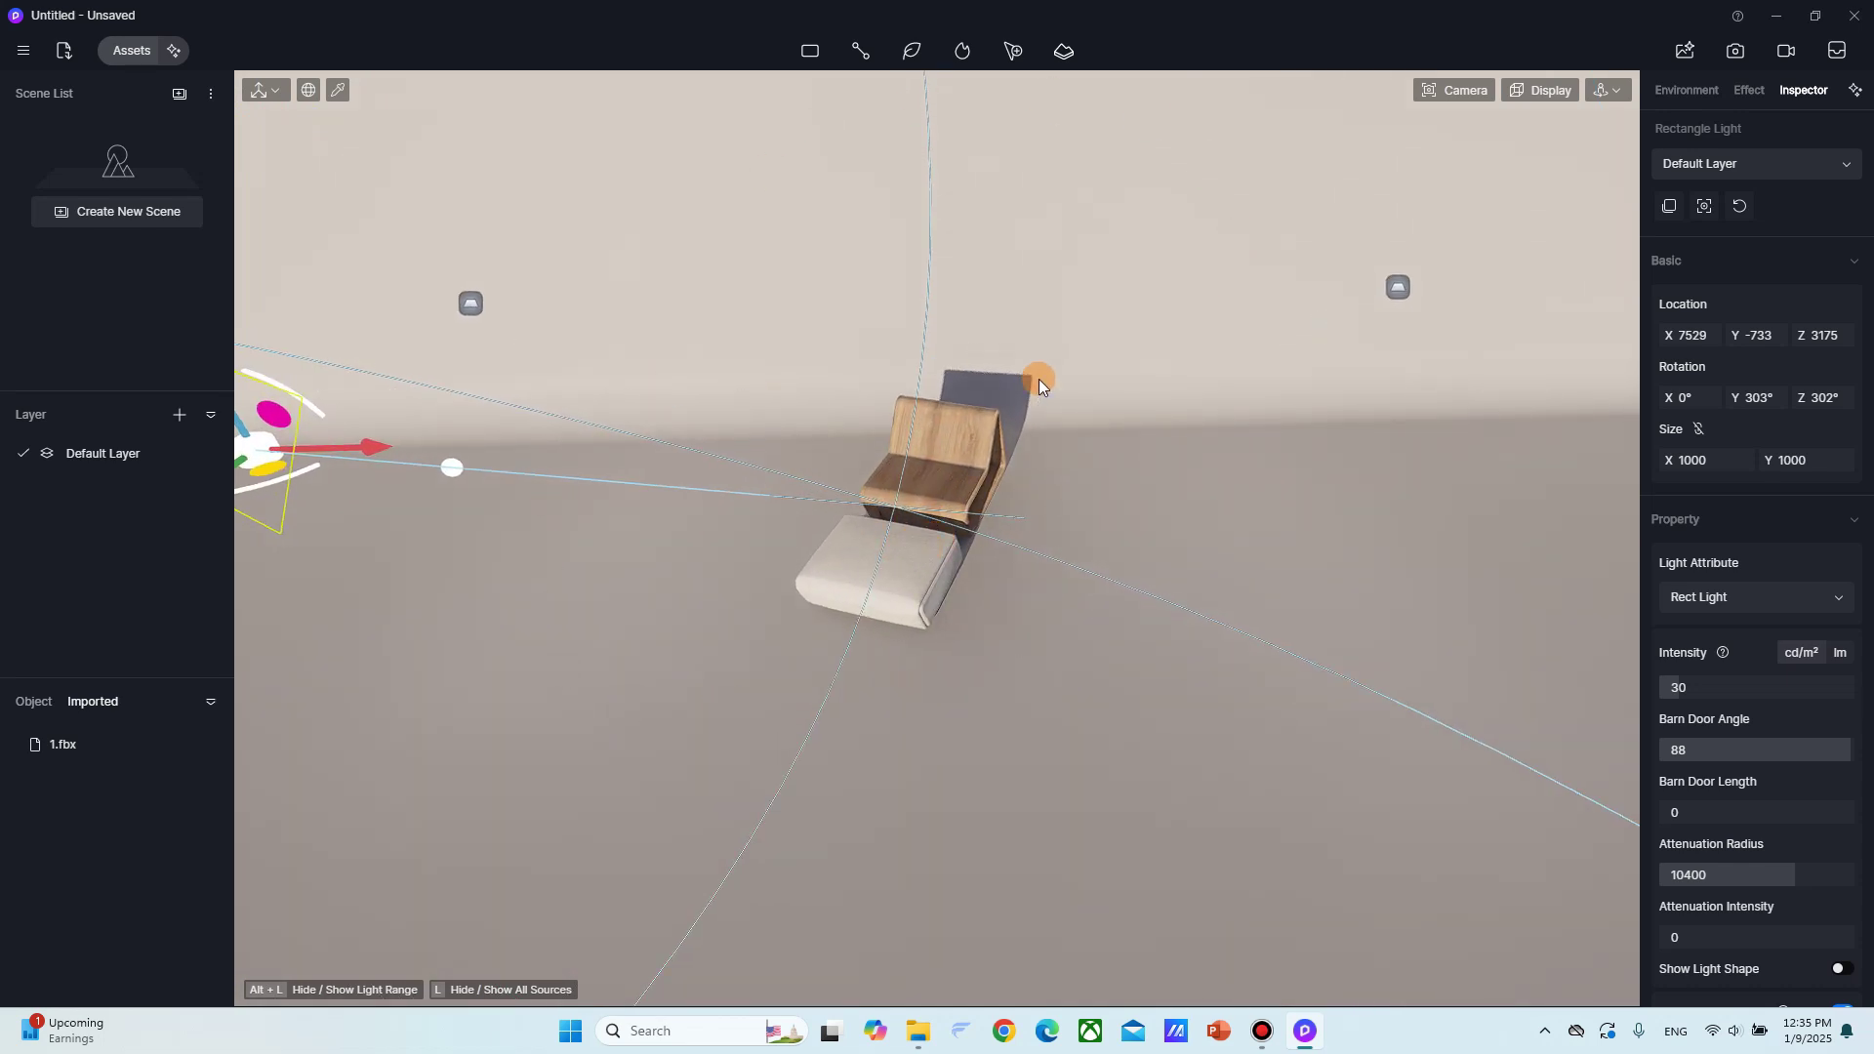
pyautogui.scroll(-3, 1290, 332)
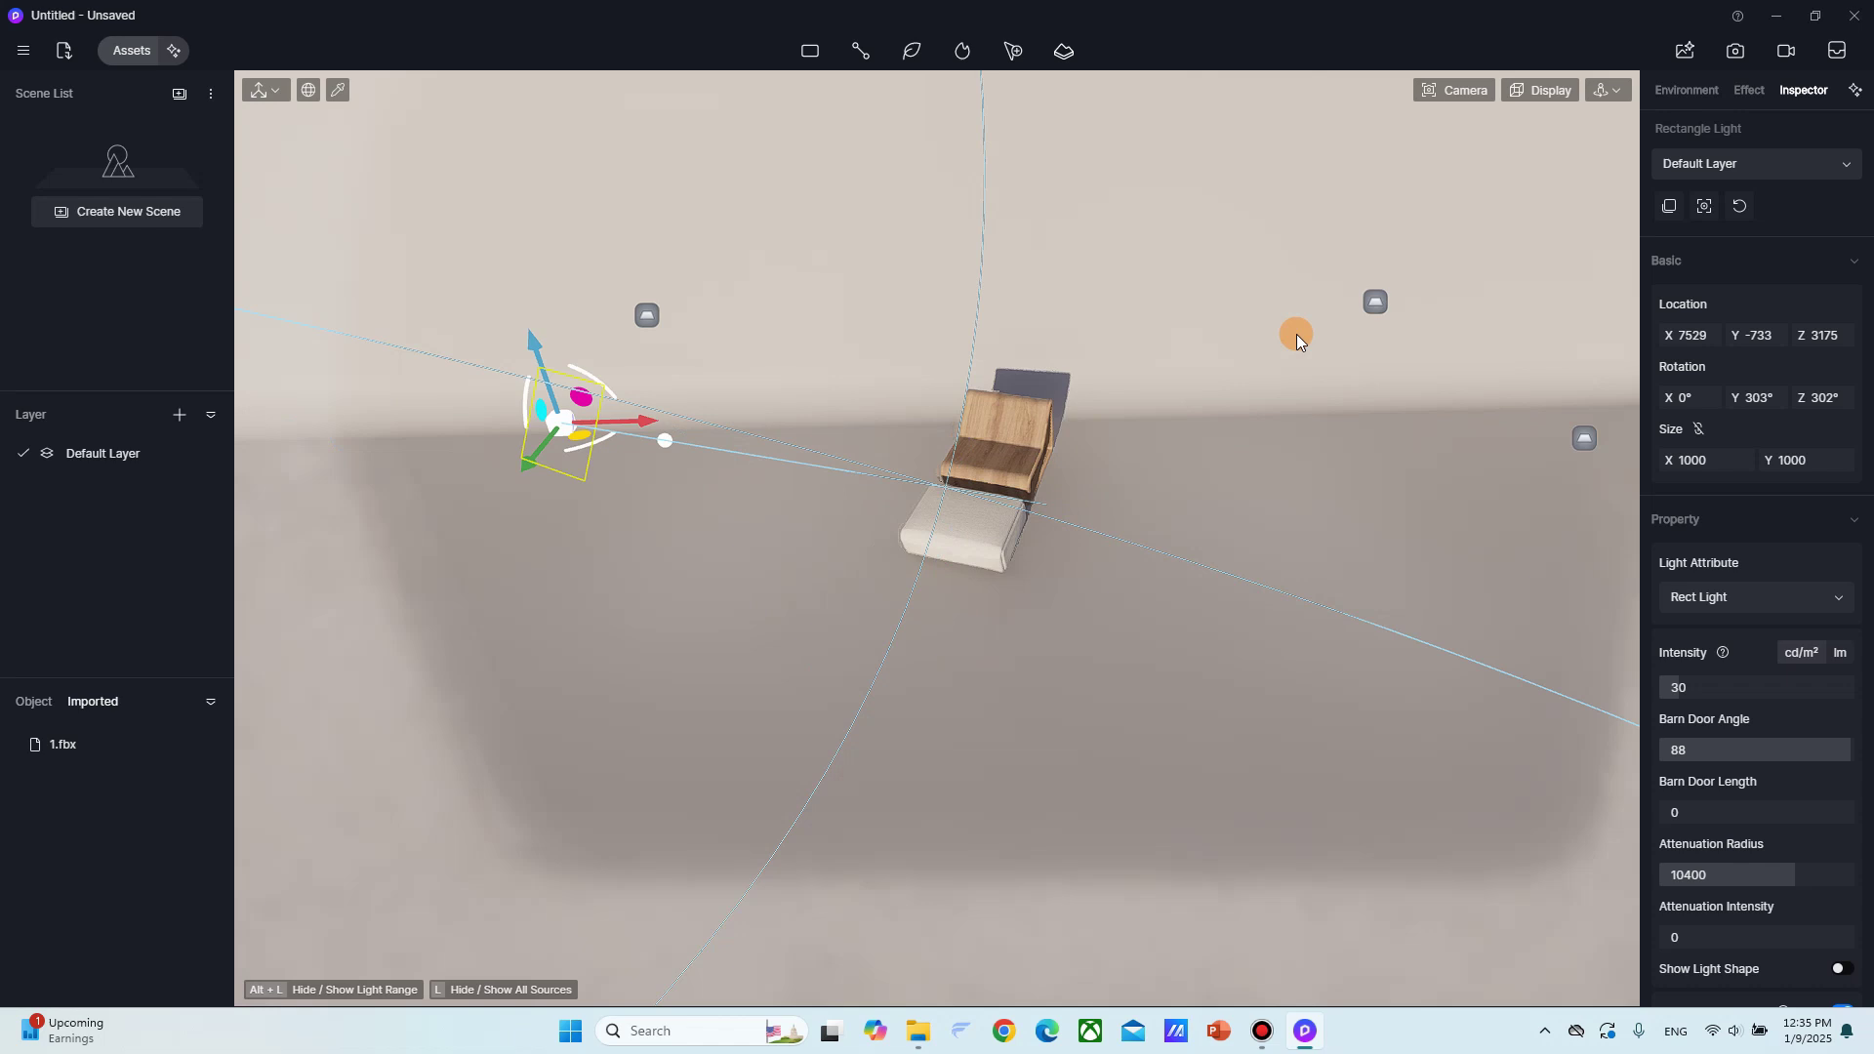
pyautogui.scroll(2, 1344, 341)
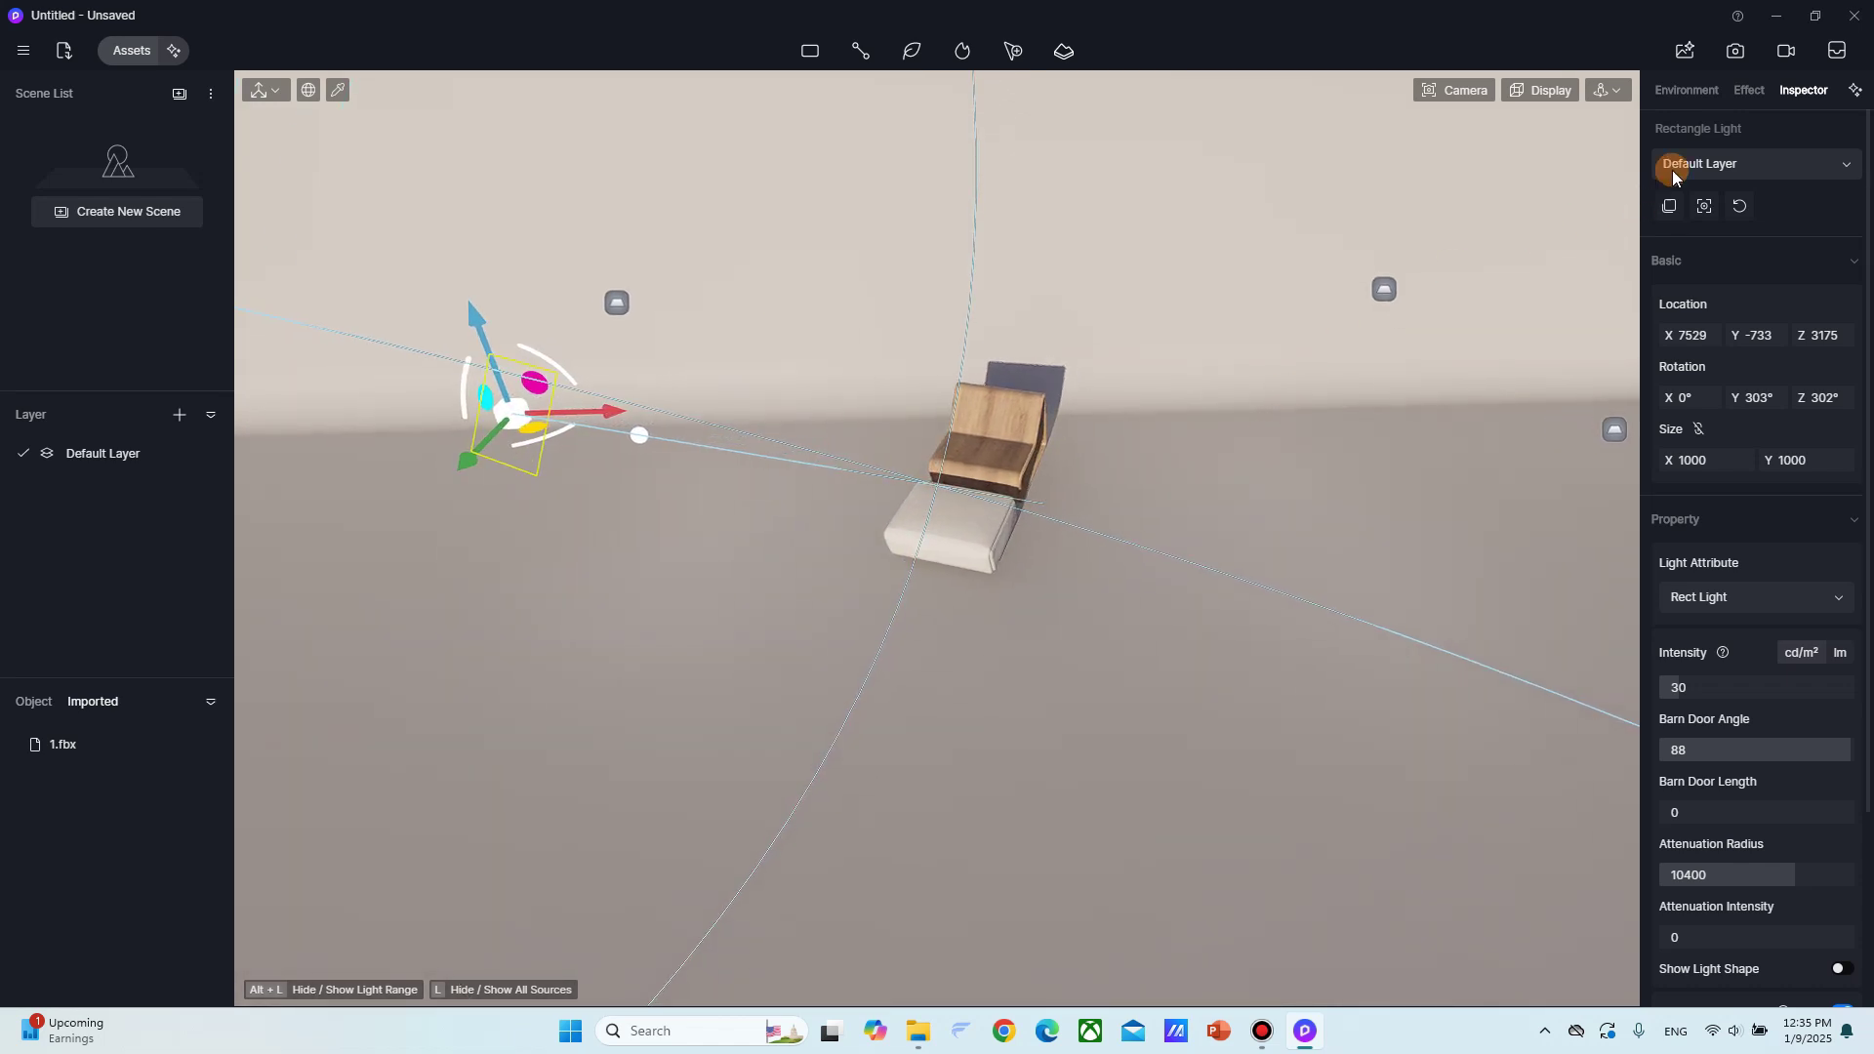
pyautogui.click(1708, 92)
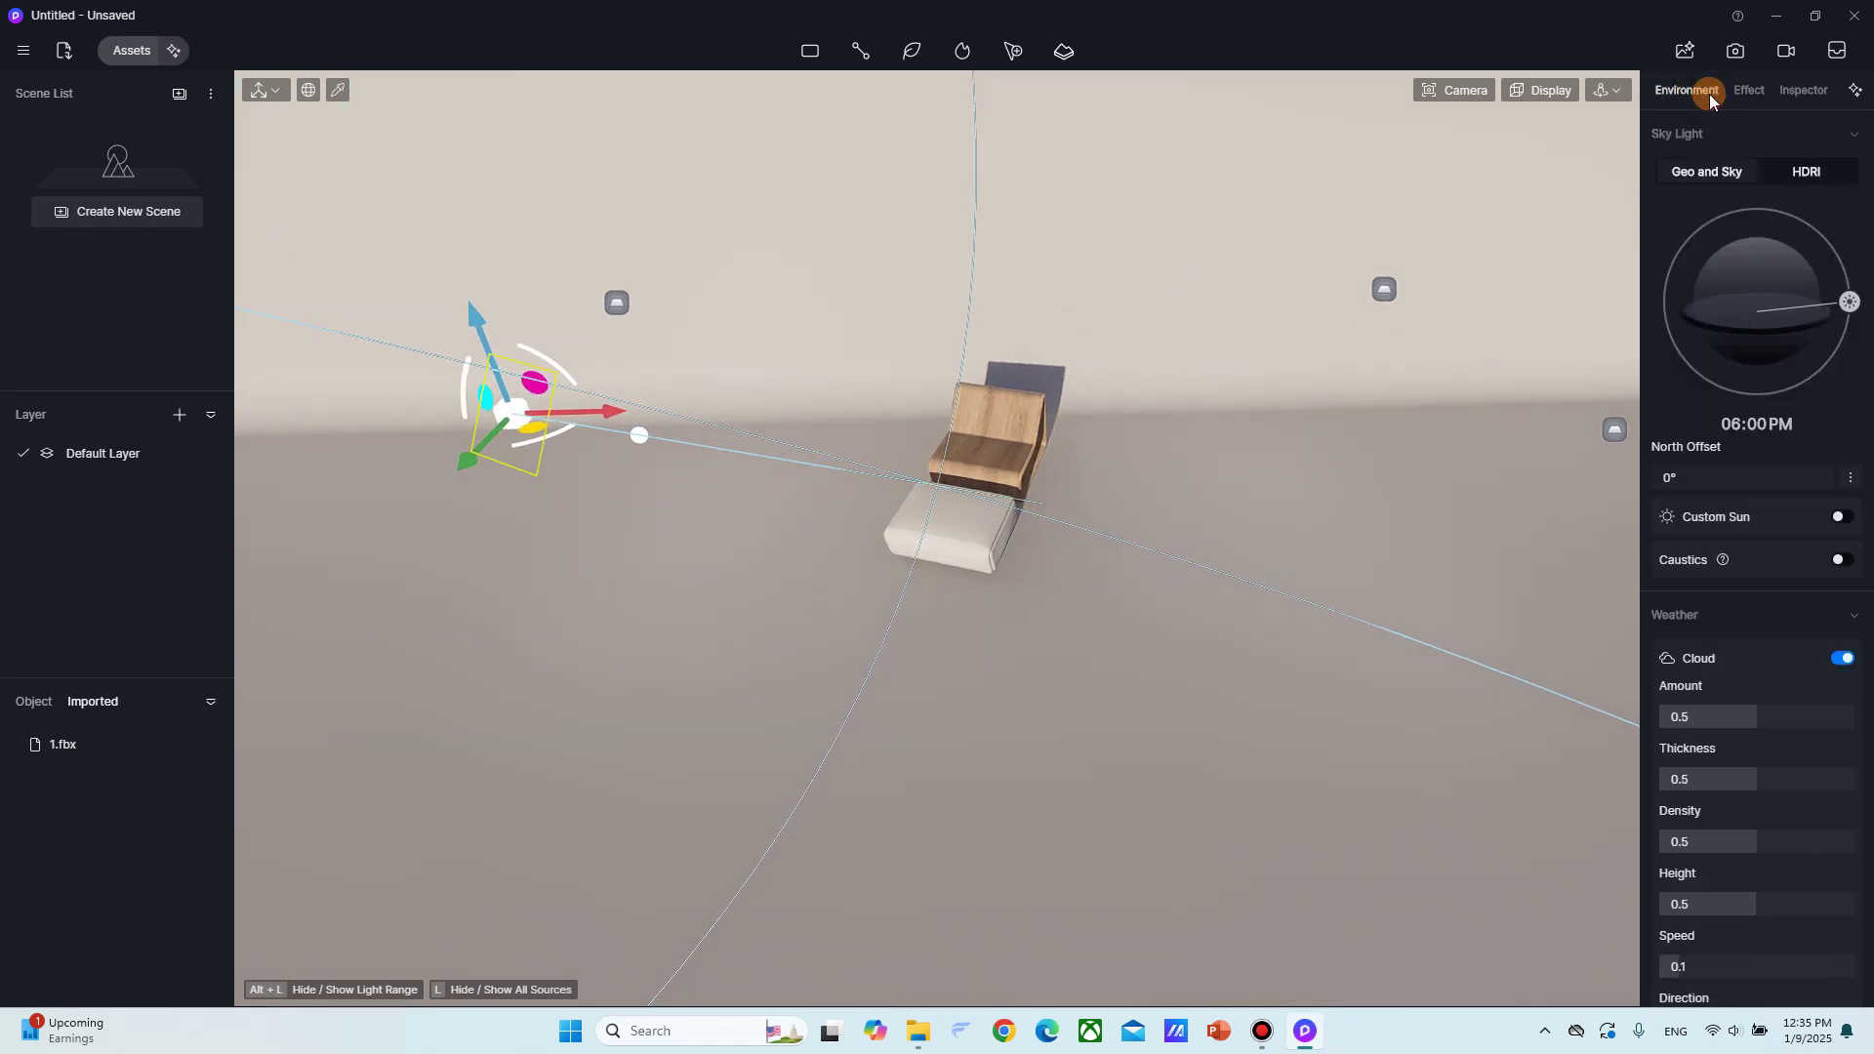
pyautogui.click(1851, 304)
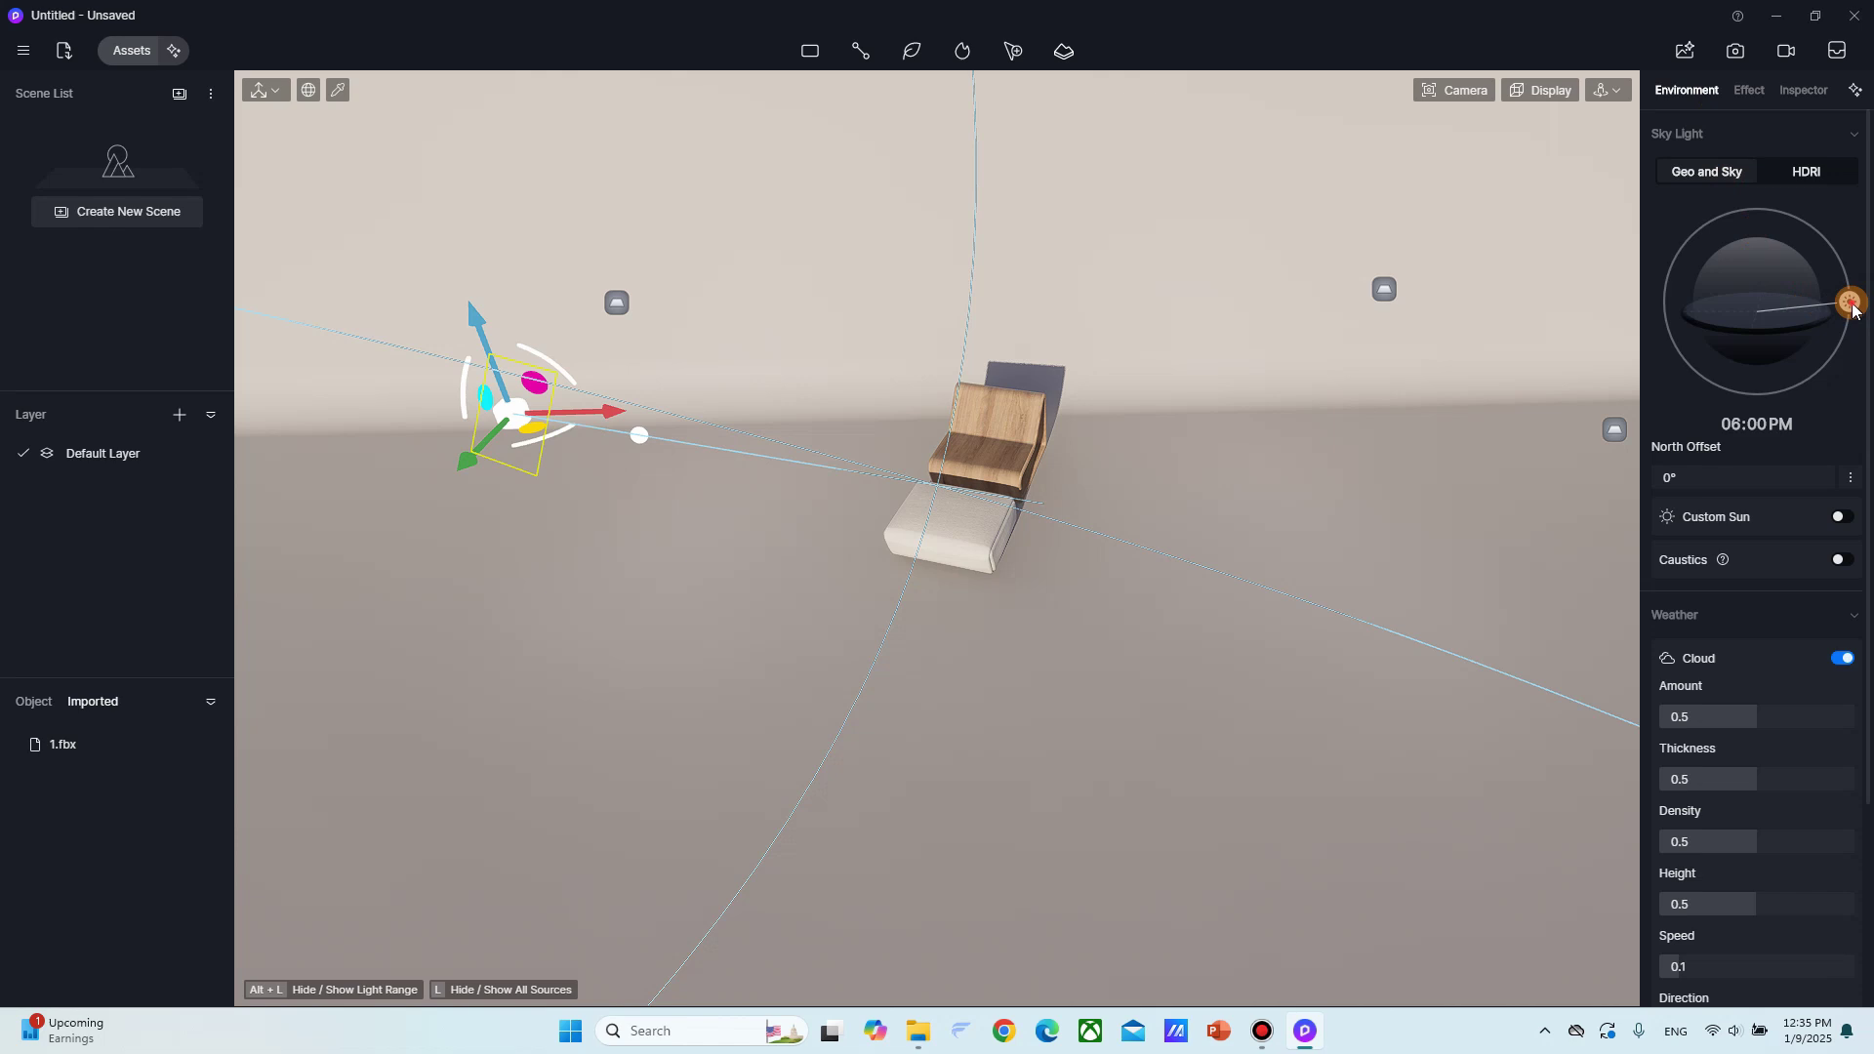
pyautogui.moveTo(1851, 304); pyautogui.dragTo(1759, 428)
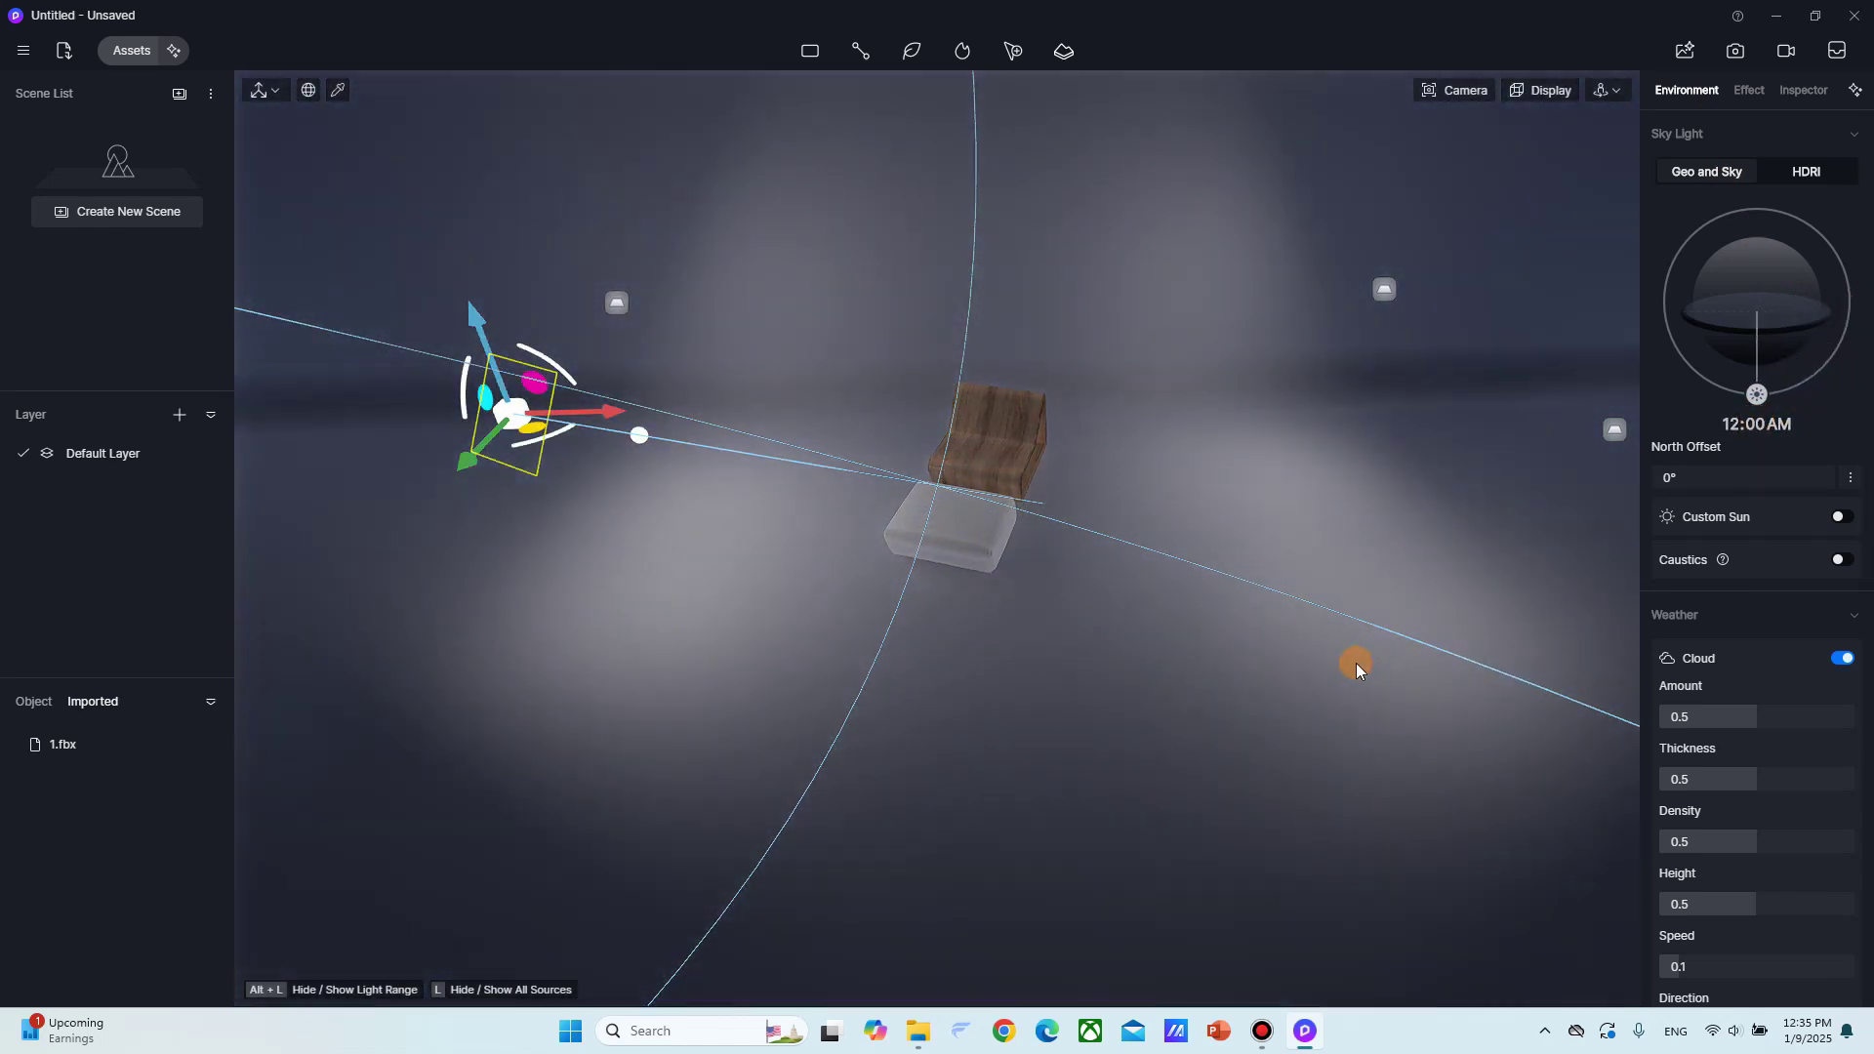
# Inspect how the rectangle lights illuminate the chair, ottoman and backdrop up close and from another angle.
pyautogui.moveTo(1312, 671); pyautogui.dragTo(1276, 652, button='middle')
pyautogui.moveTo(1277, 652); pyautogui.dragTo(1288, 620, button='right')
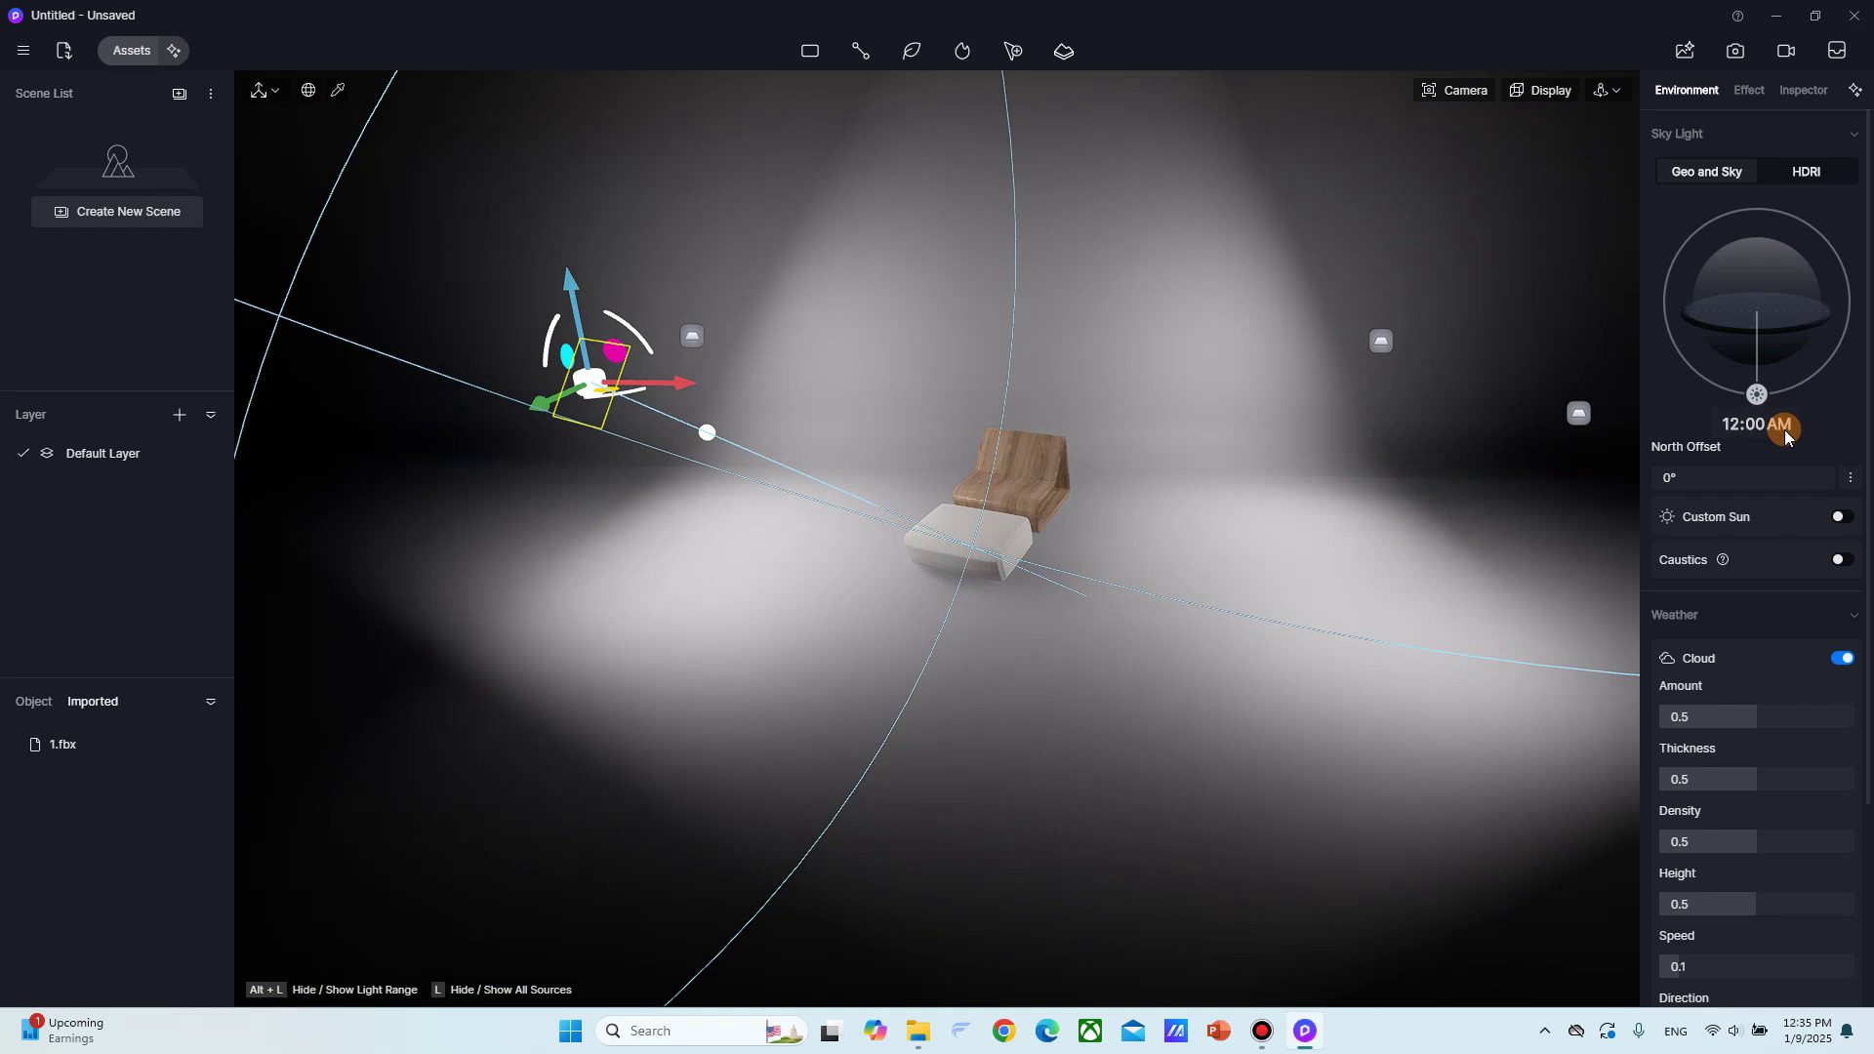
pyautogui.scroll(4, 1065, 519)
pyautogui.scroll(3, 976, 474)
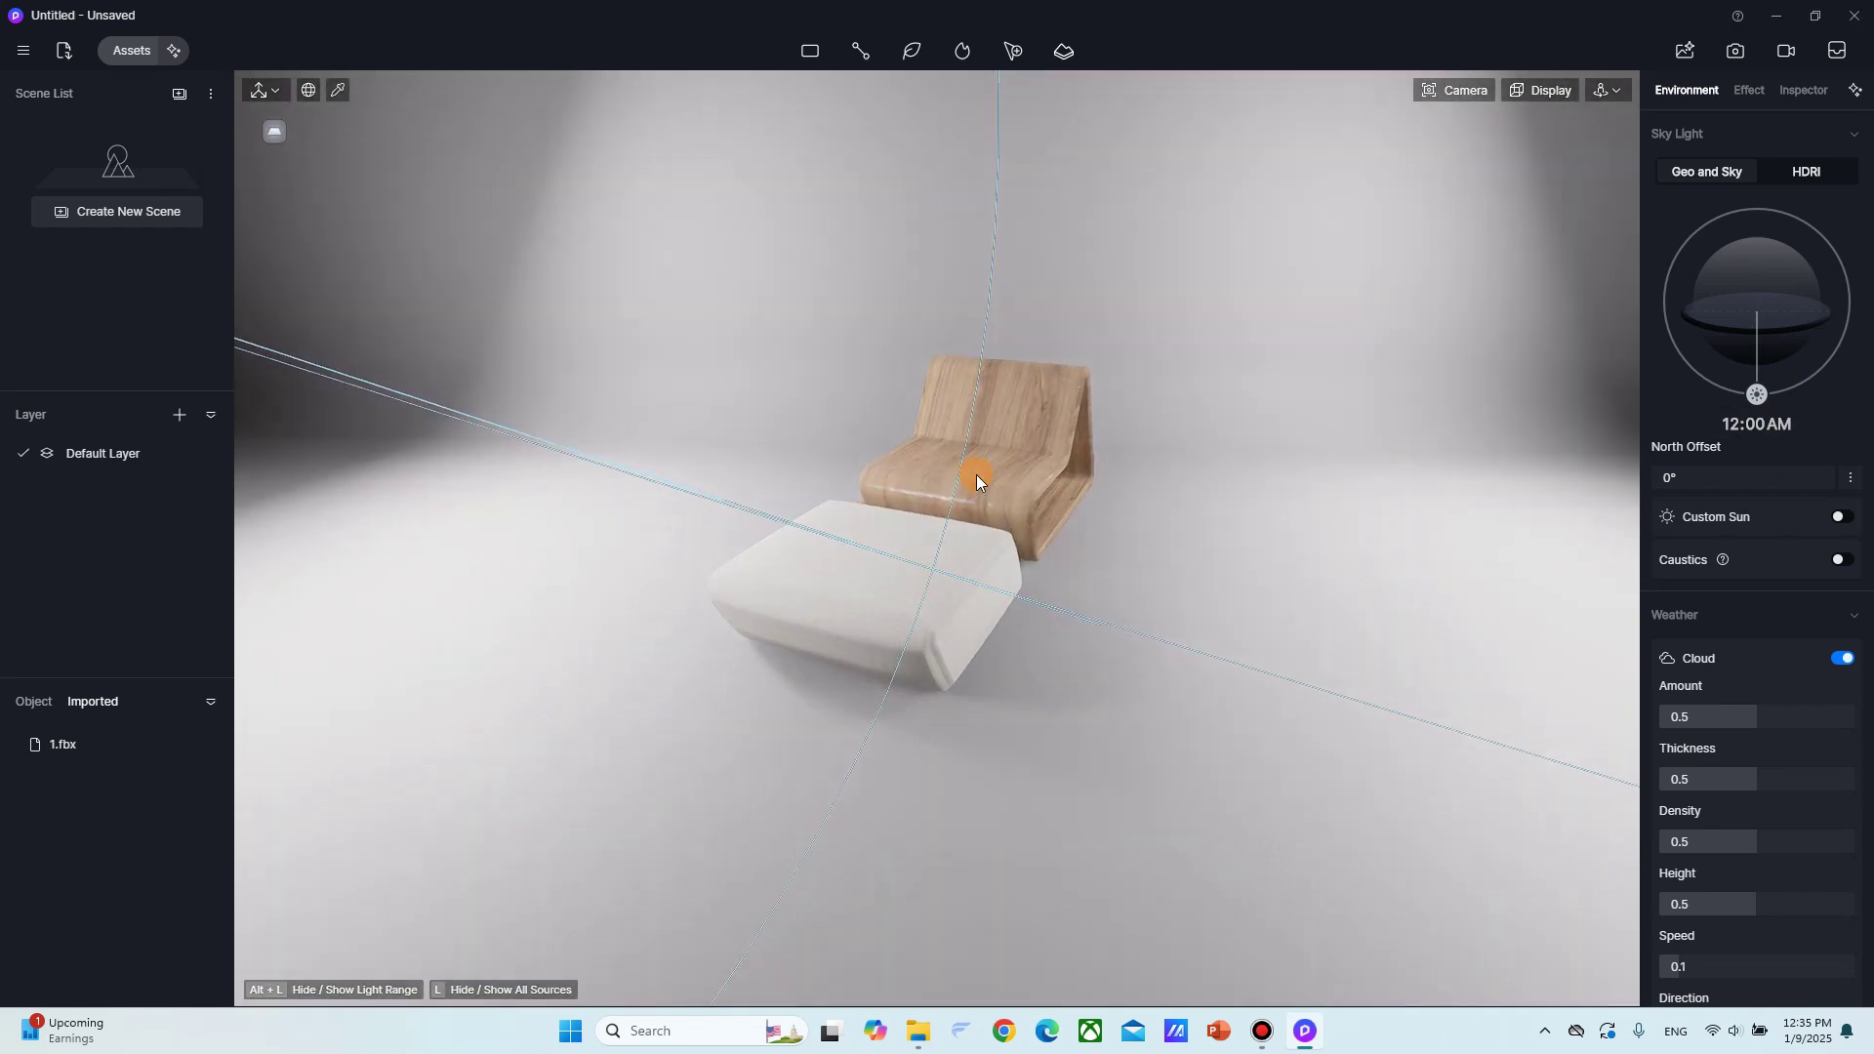
pyautogui.moveTo(976, 475); pyautogui.dragTo(706, 408, button='right')
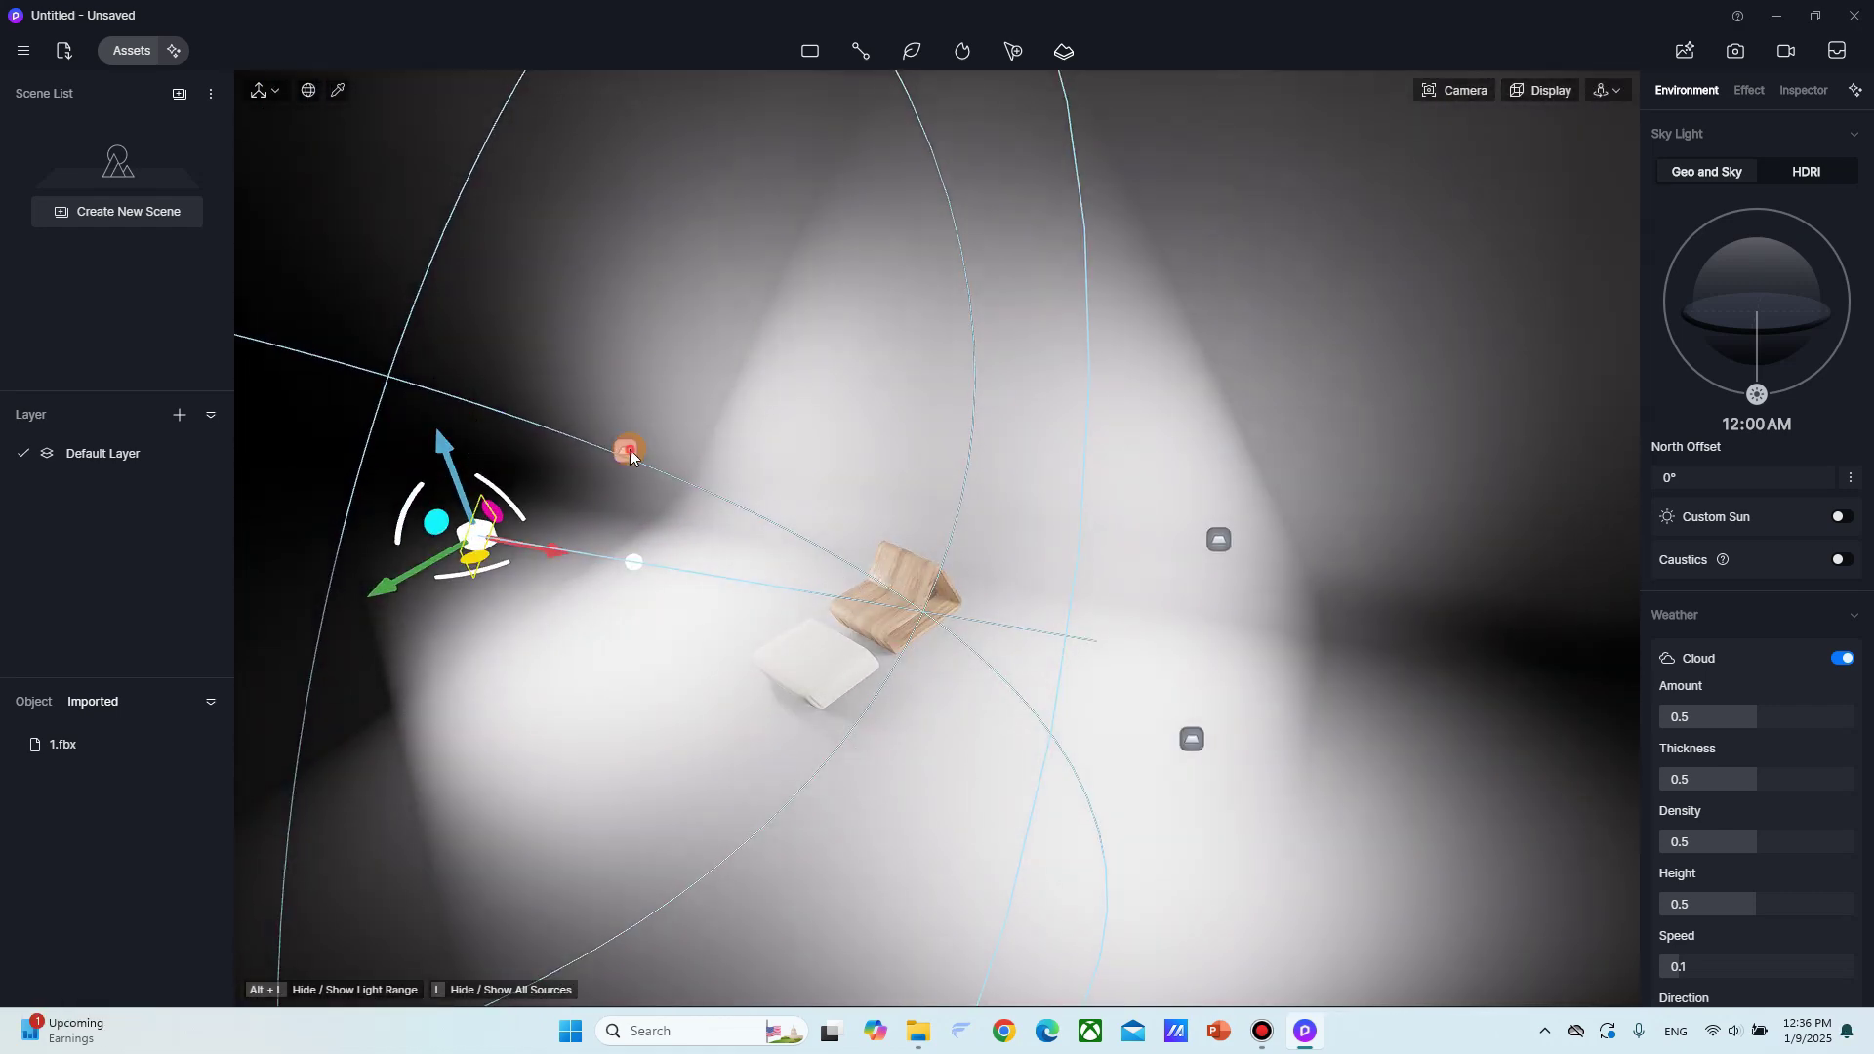
# Move the rectangle light with 0° Z rotation farther away from the seats, to X 8382.
pyautogui.click(629, 449)
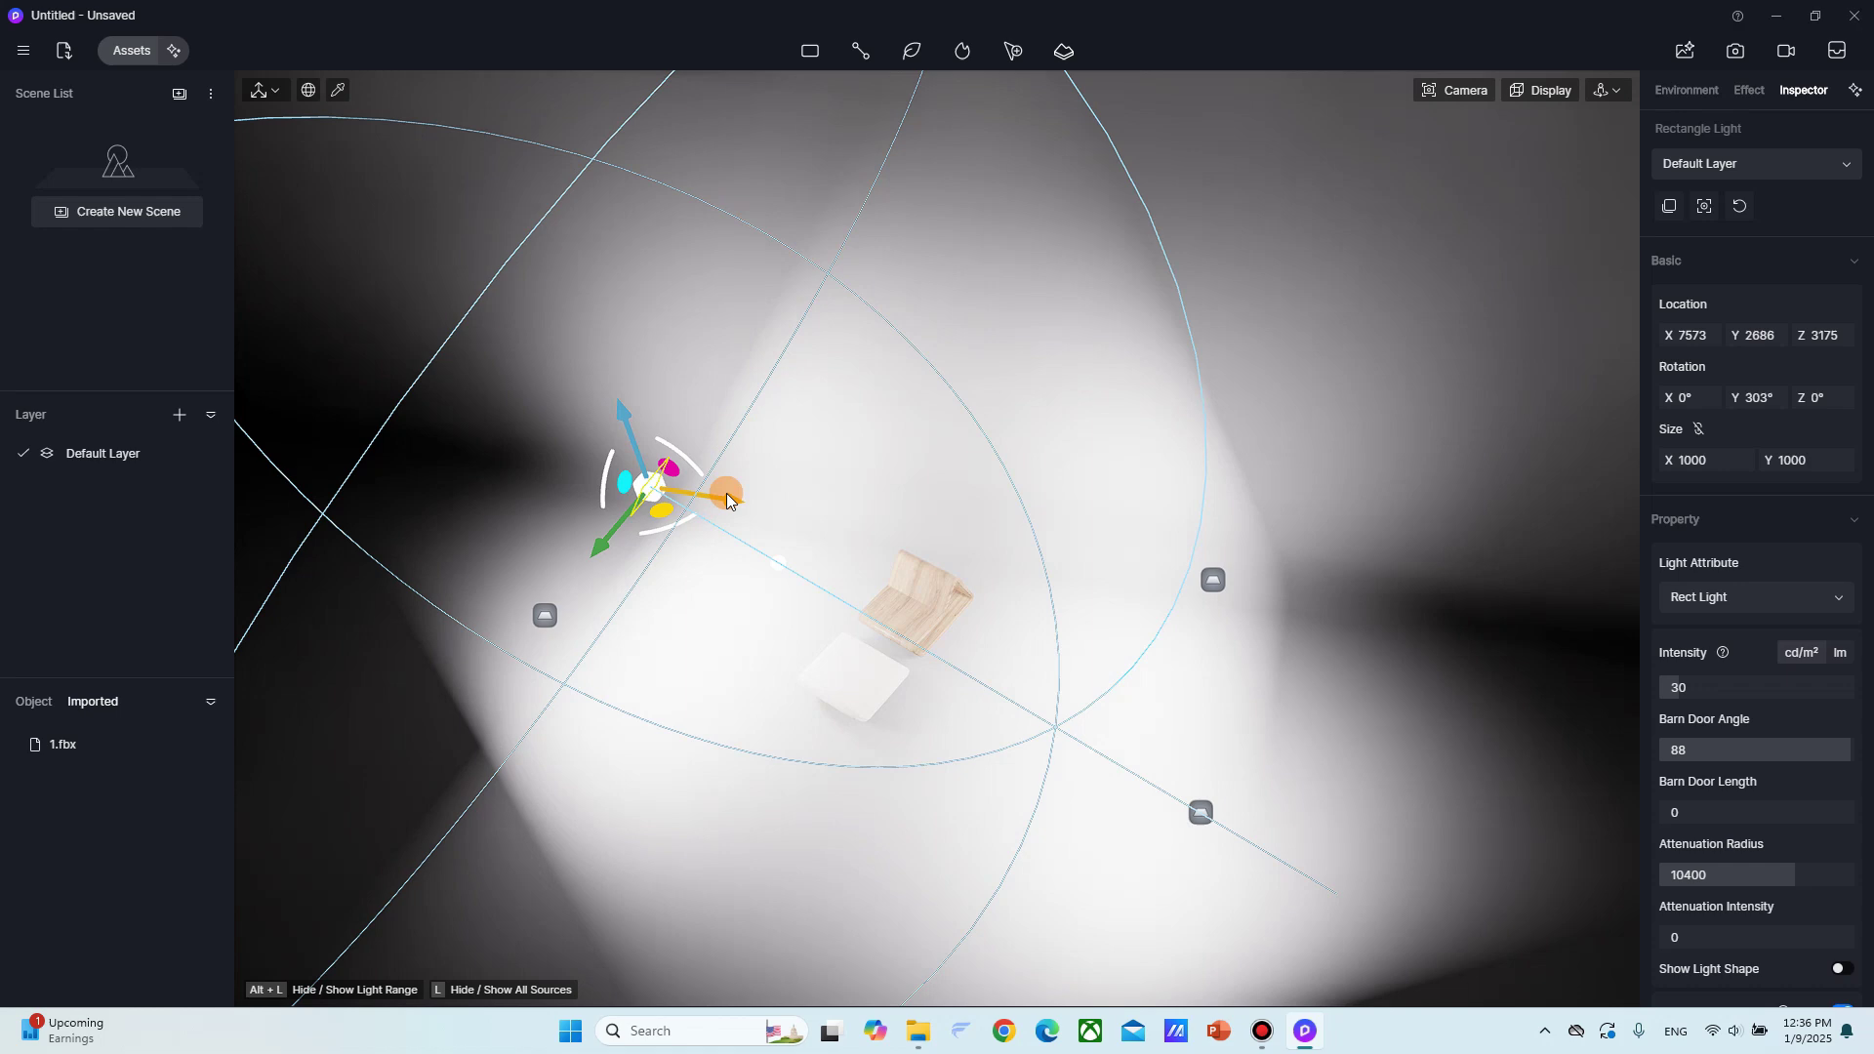
pyautogui.moveTo(720, 494); pyautogui.dragTo(691, 498)
pyautogui.moveTo(1072, 630); pyautogui.dragTo(949, 797, button='right')
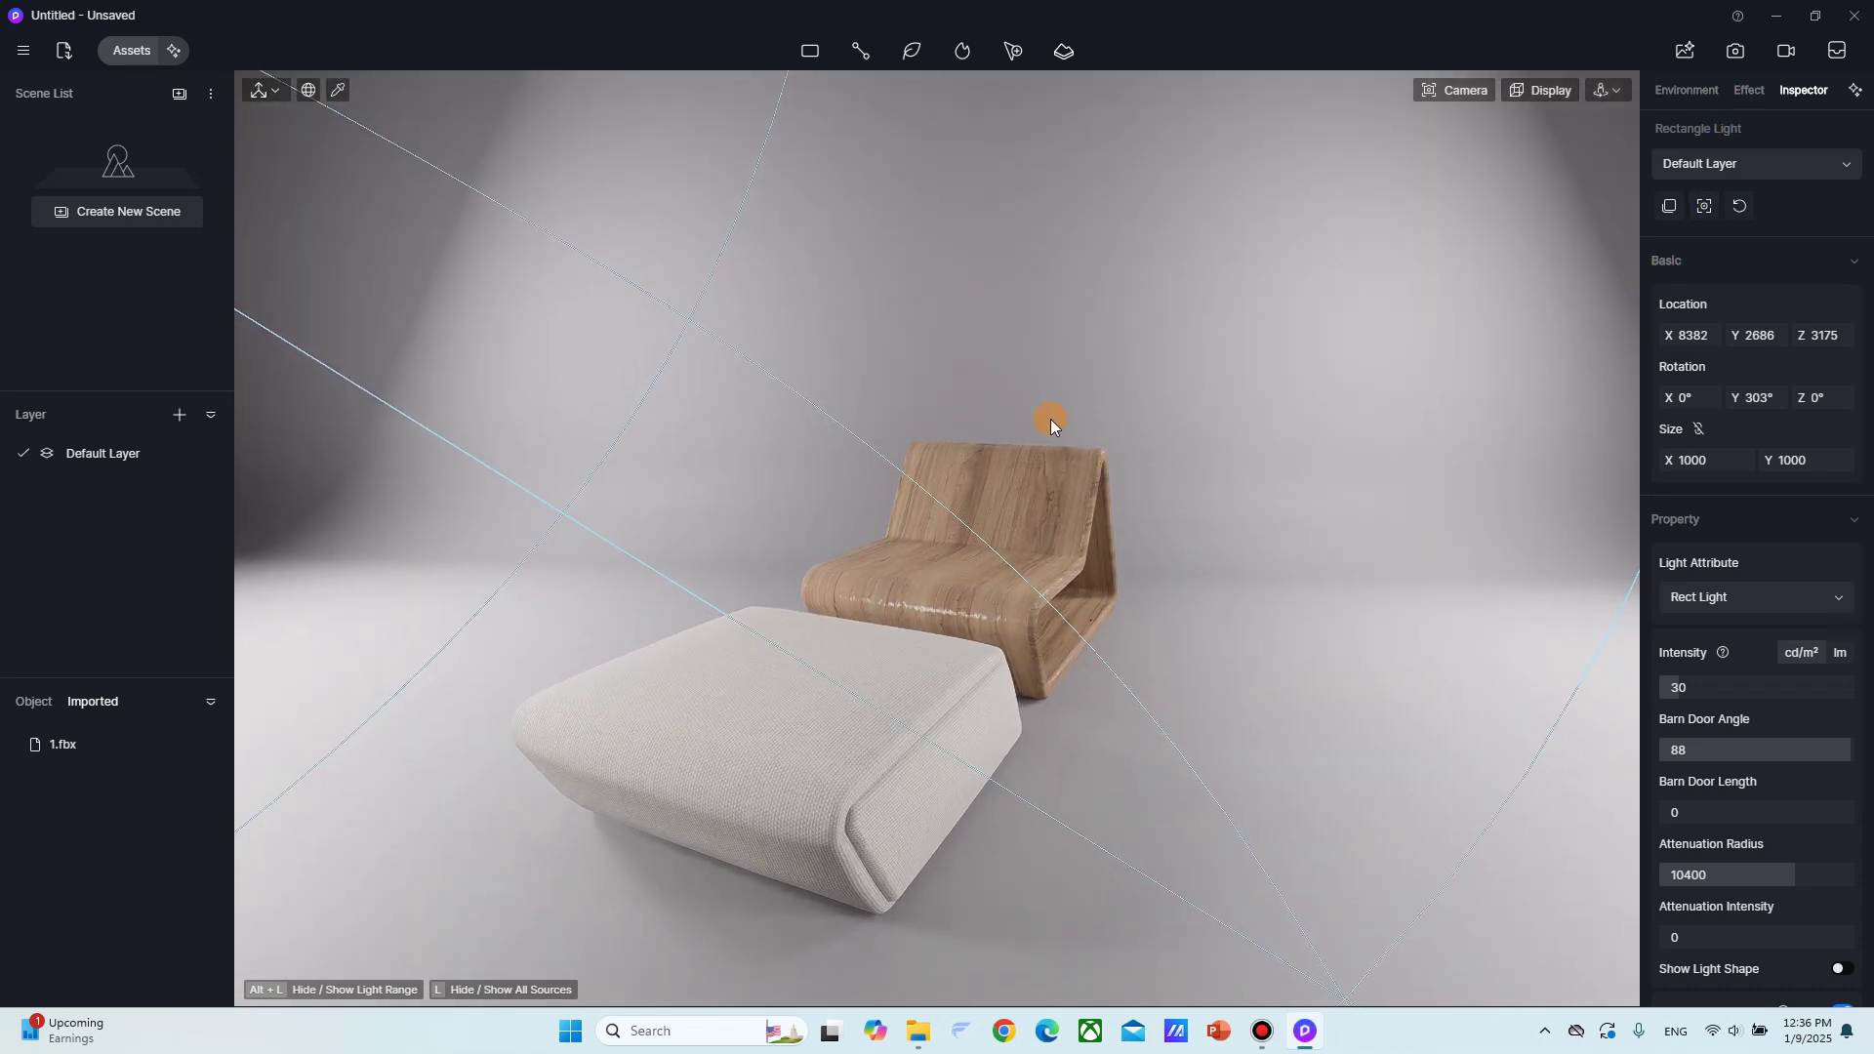
# Turn off automatic exposure in the post-processing effects and set the exposure to 0.17.
pyautogui.click(1750, 89)
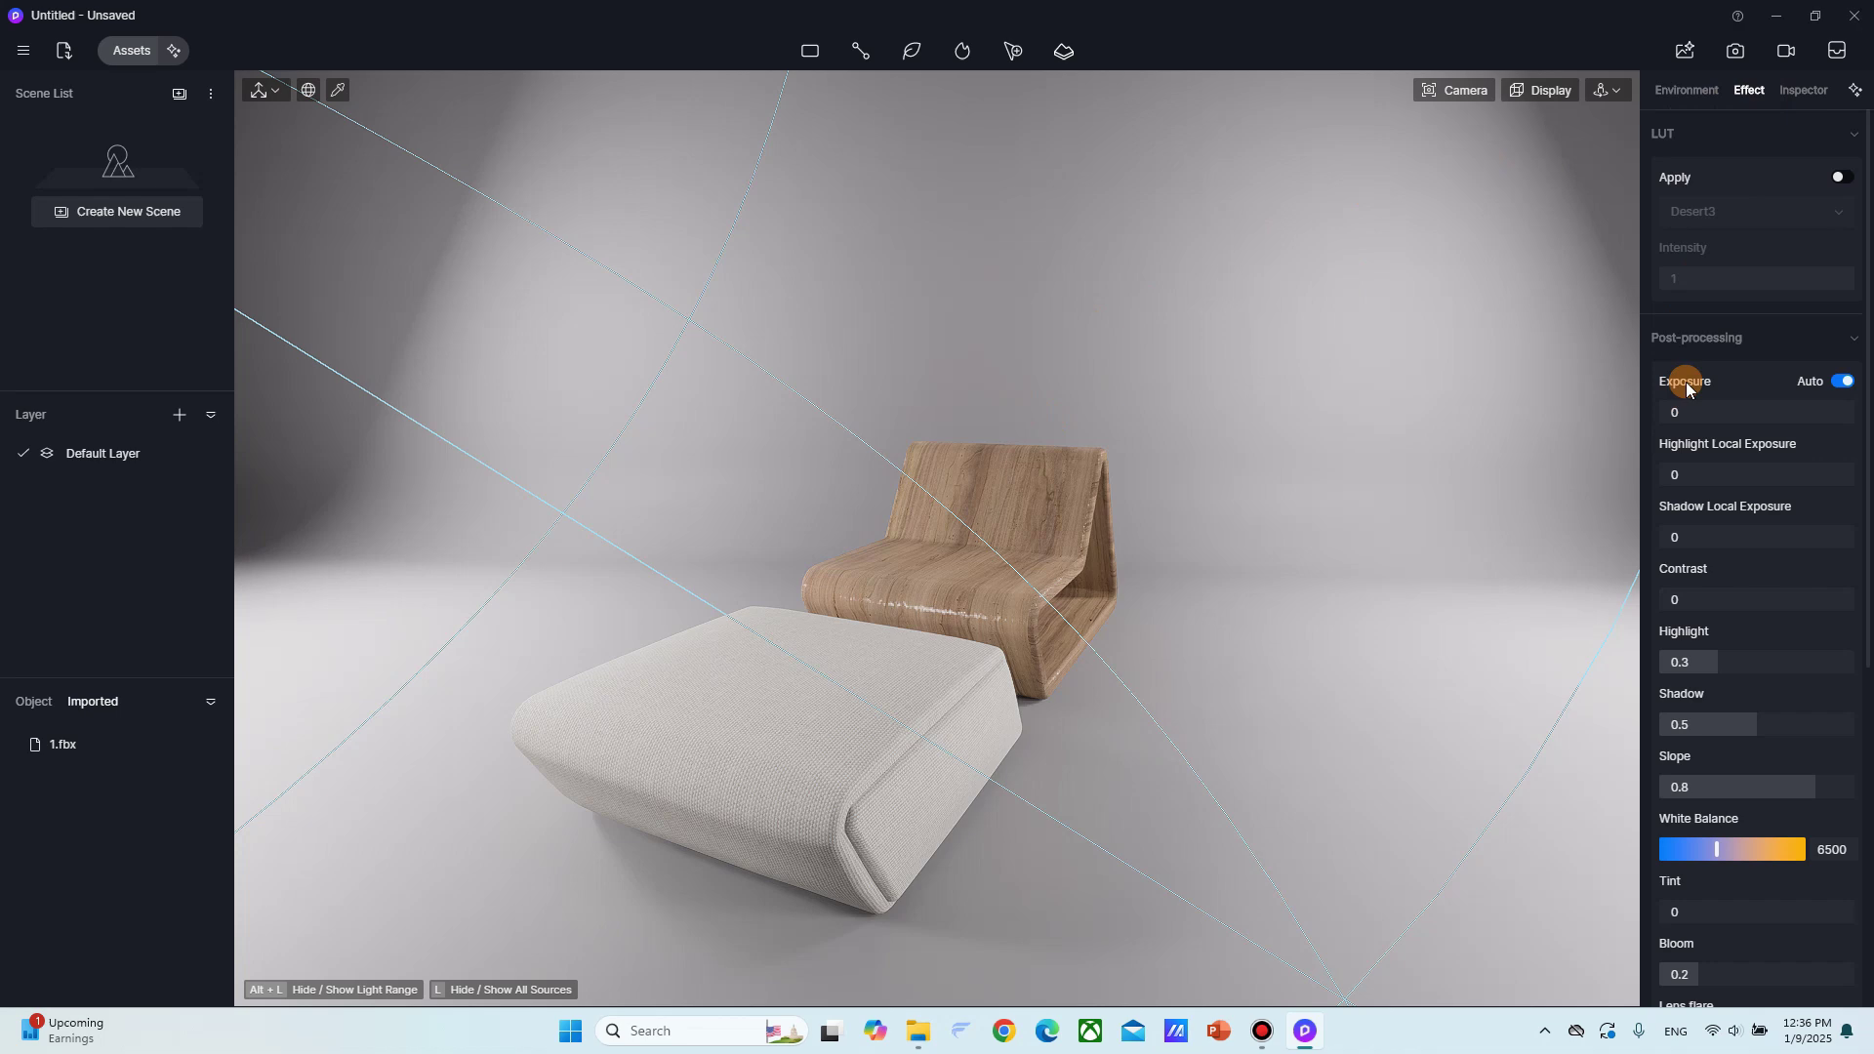
pyautogui.click(1847, 382)
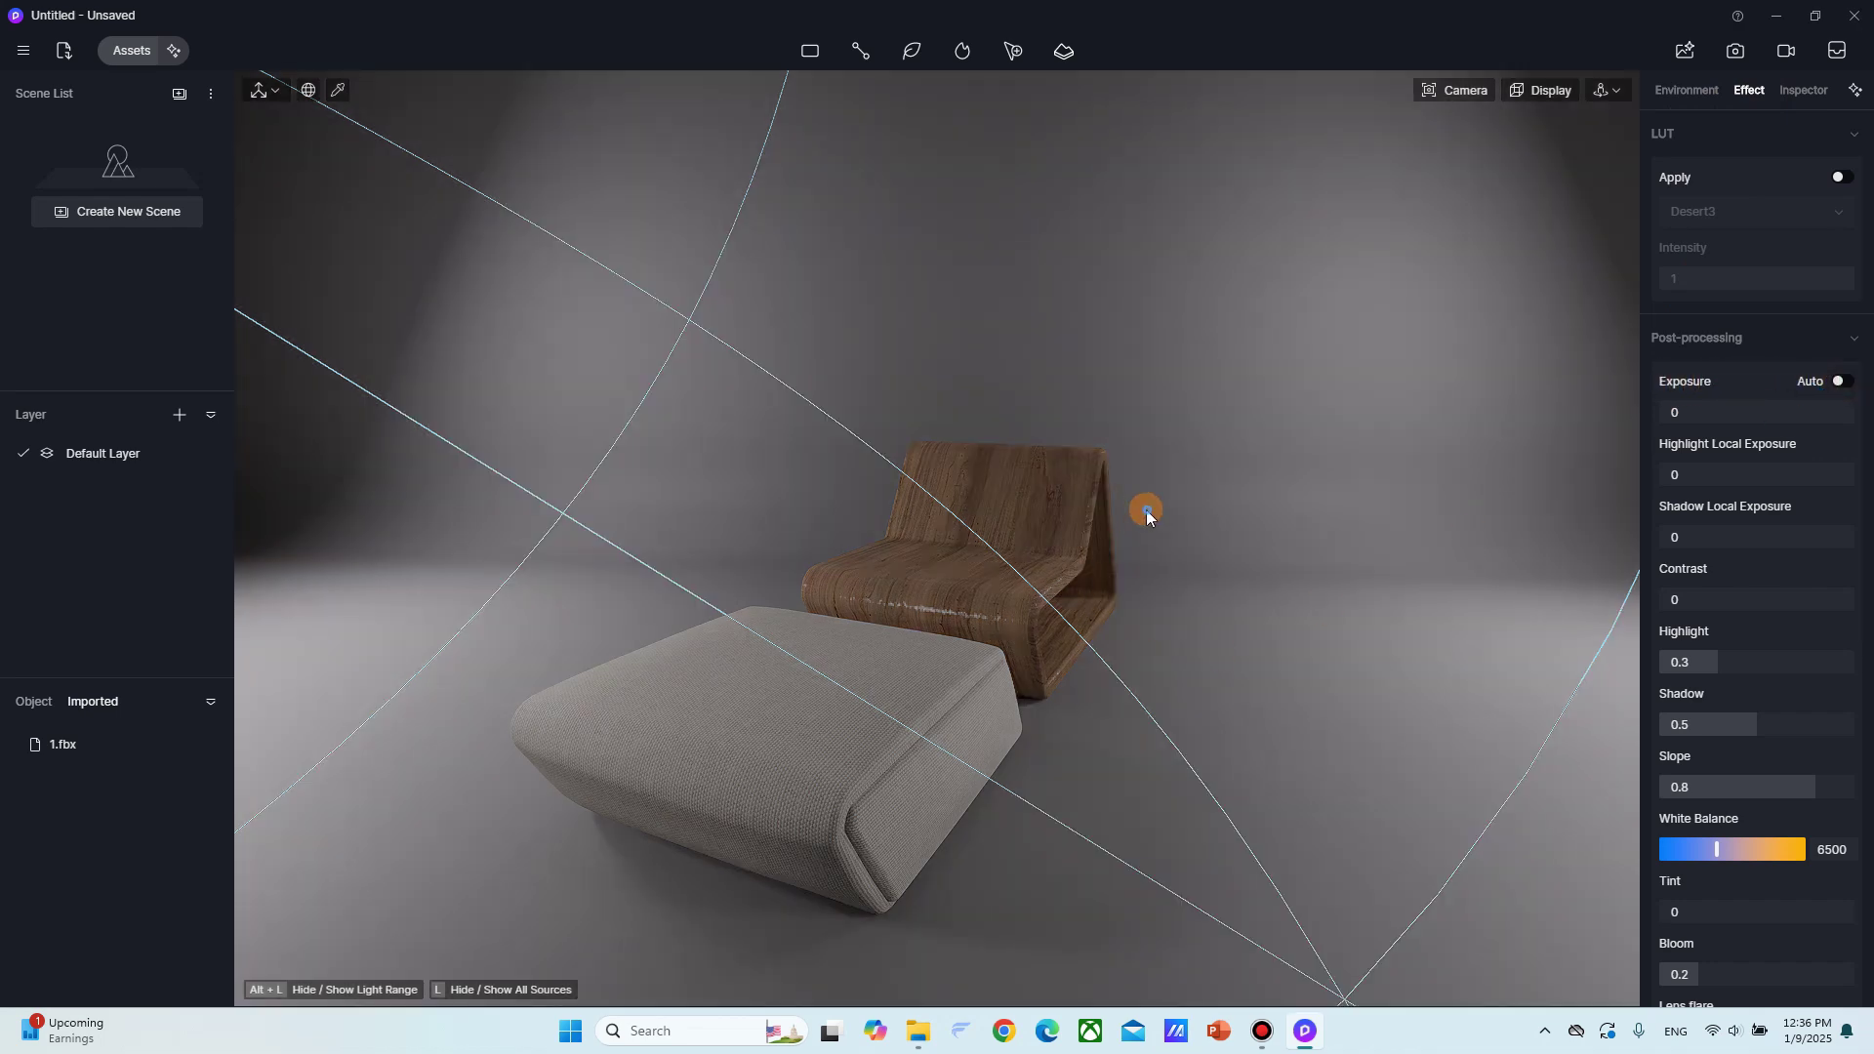
pyautogui.moveTo(1146, 510); pyautogui.dragTo(1122, 509, button='right')
pyautogui.moveTo(1686, 410); pyautogui.dragTo(1701, 414)
# Enter image rendering setup and frame the ottoman and chair closely with a 40.3° horizontal field of view.
pyautogui.moveTo(1128, 577); pyautogui.dragTo(1259, 647, button='right')
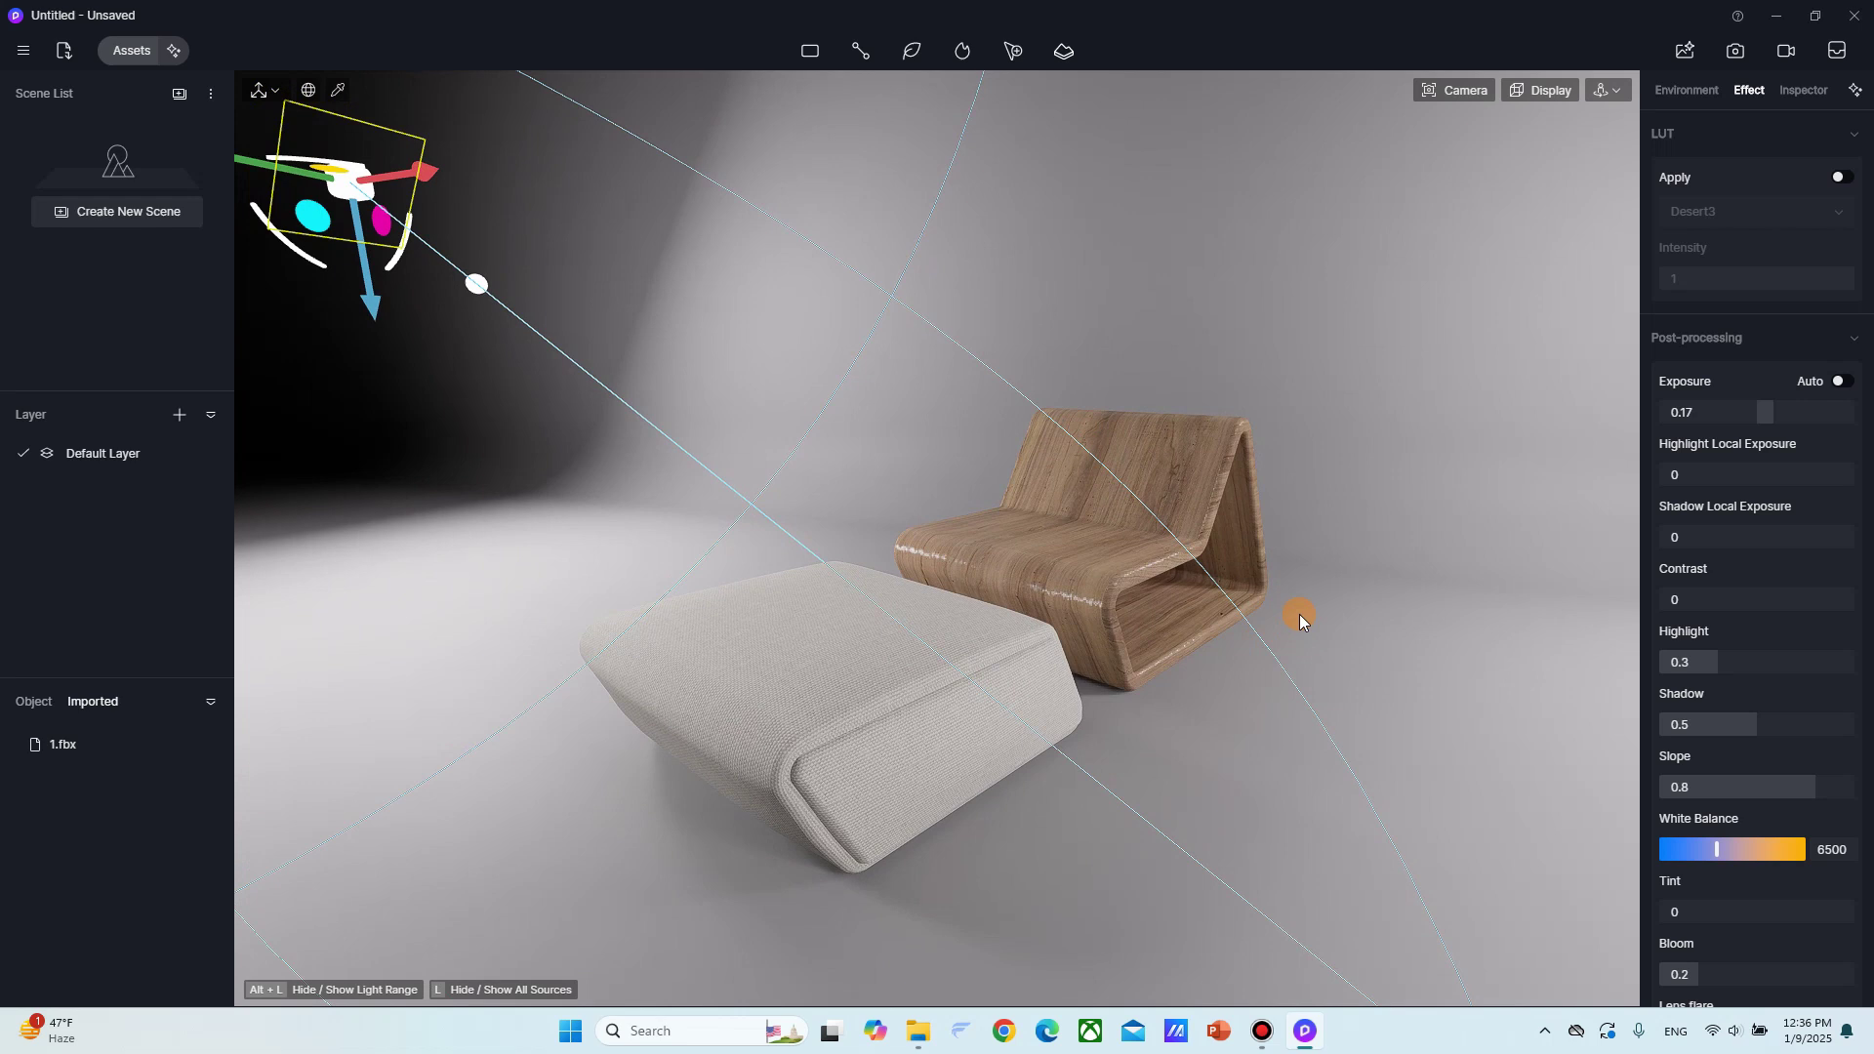
pyautogui.moveTo(1089, 607); pyautogui.dragTo(1267, 430, button='right')
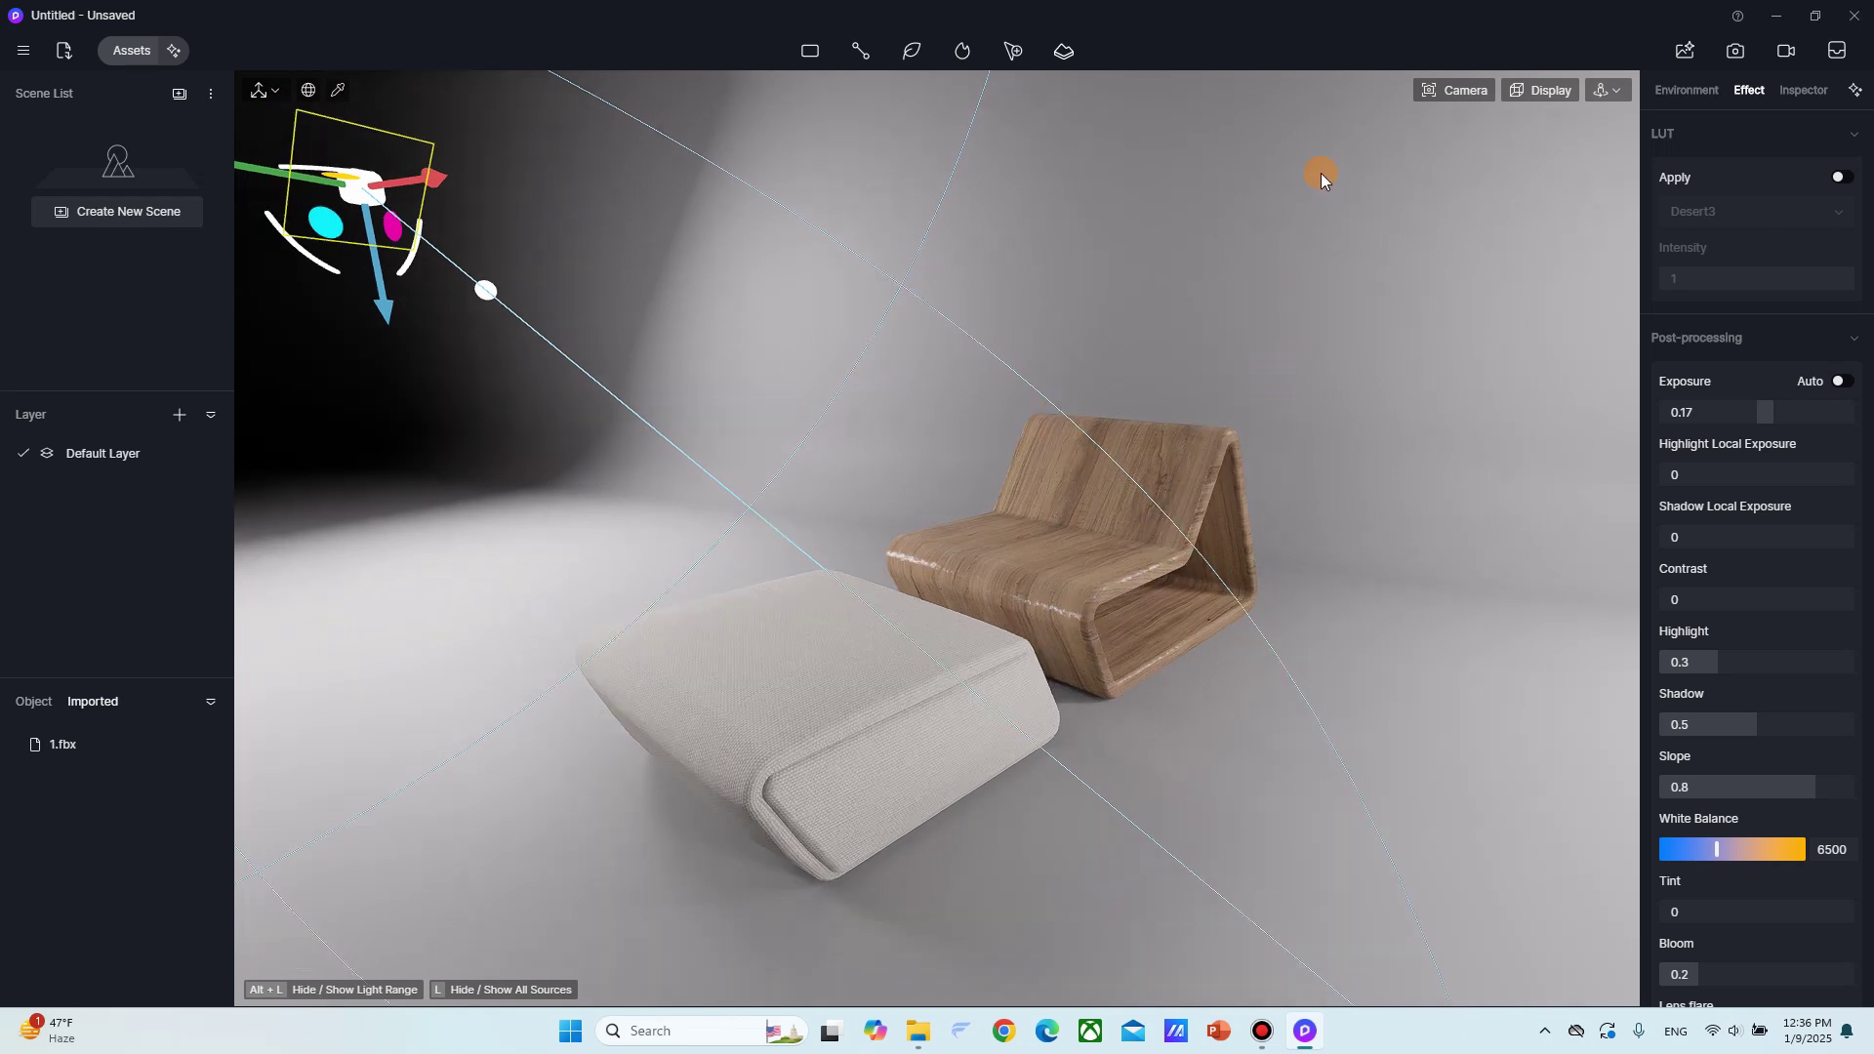
pyautogui.click(1736, 51)
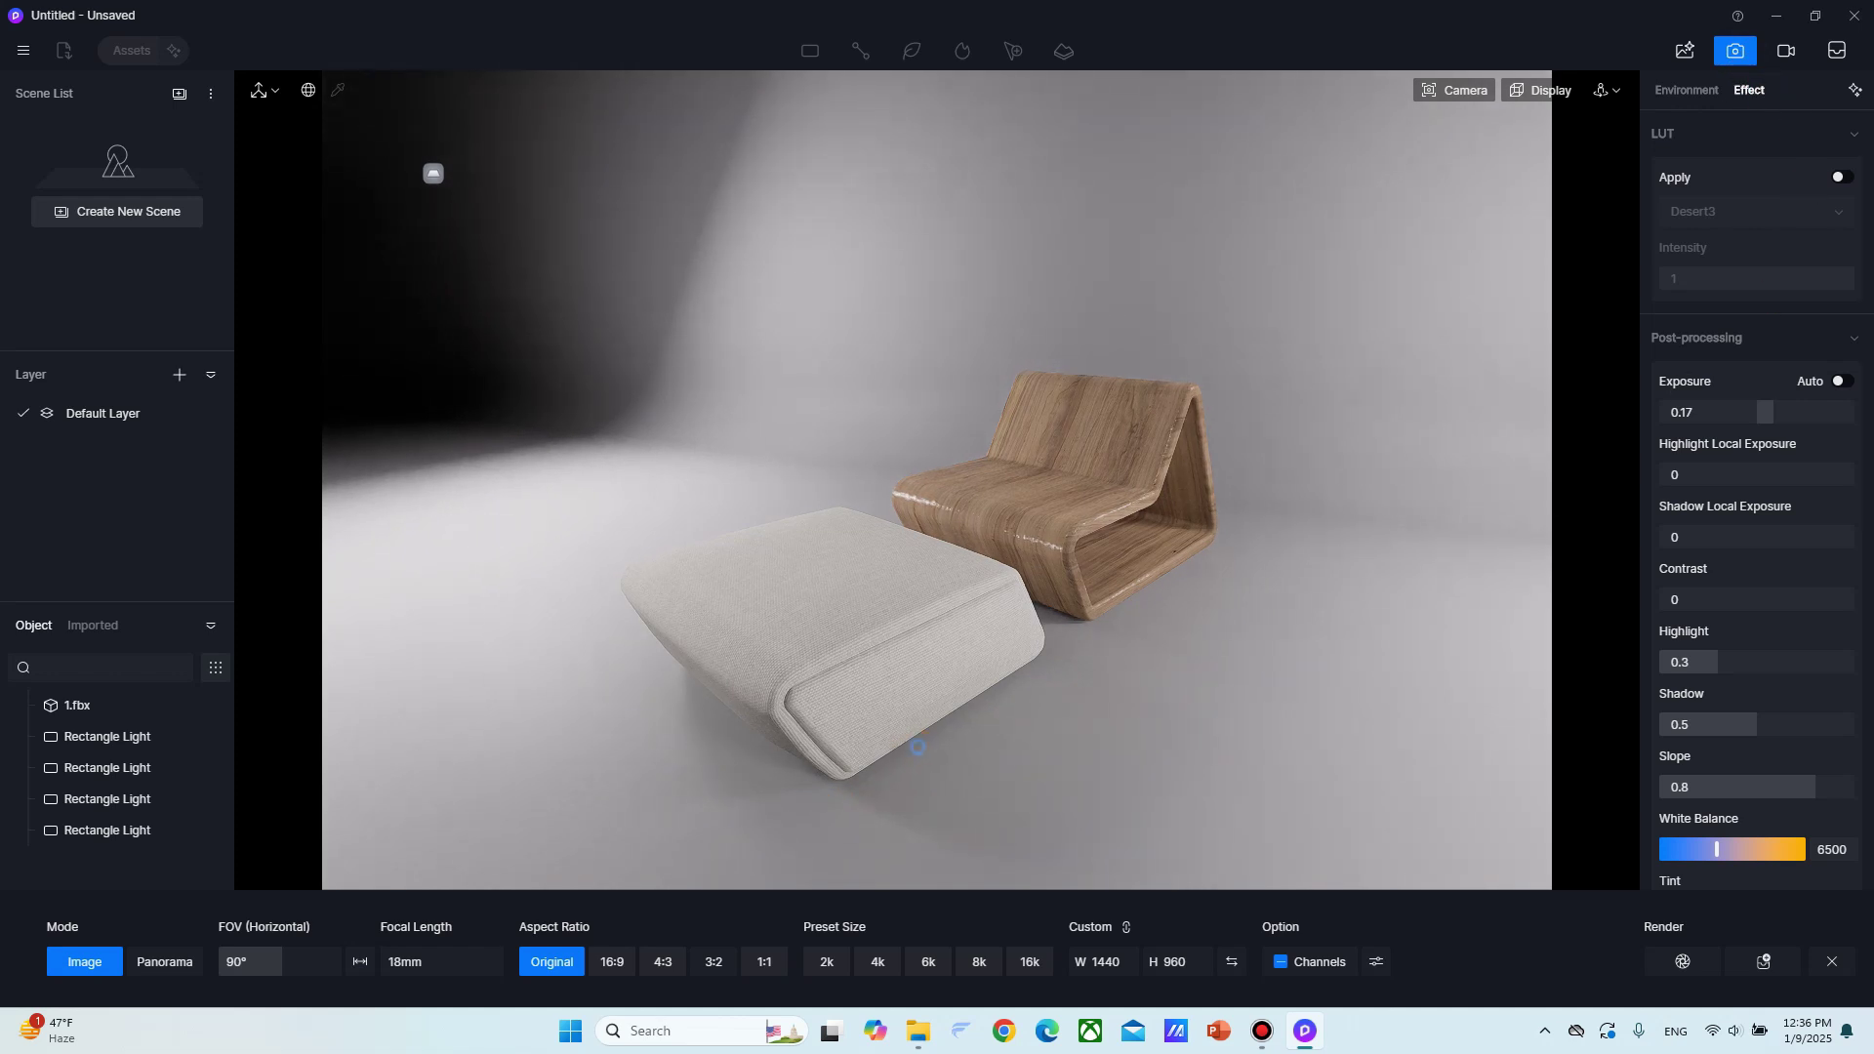
pyautogui.moveTo(918, 746); pyautogui.dragTo(936, 711, button='right')
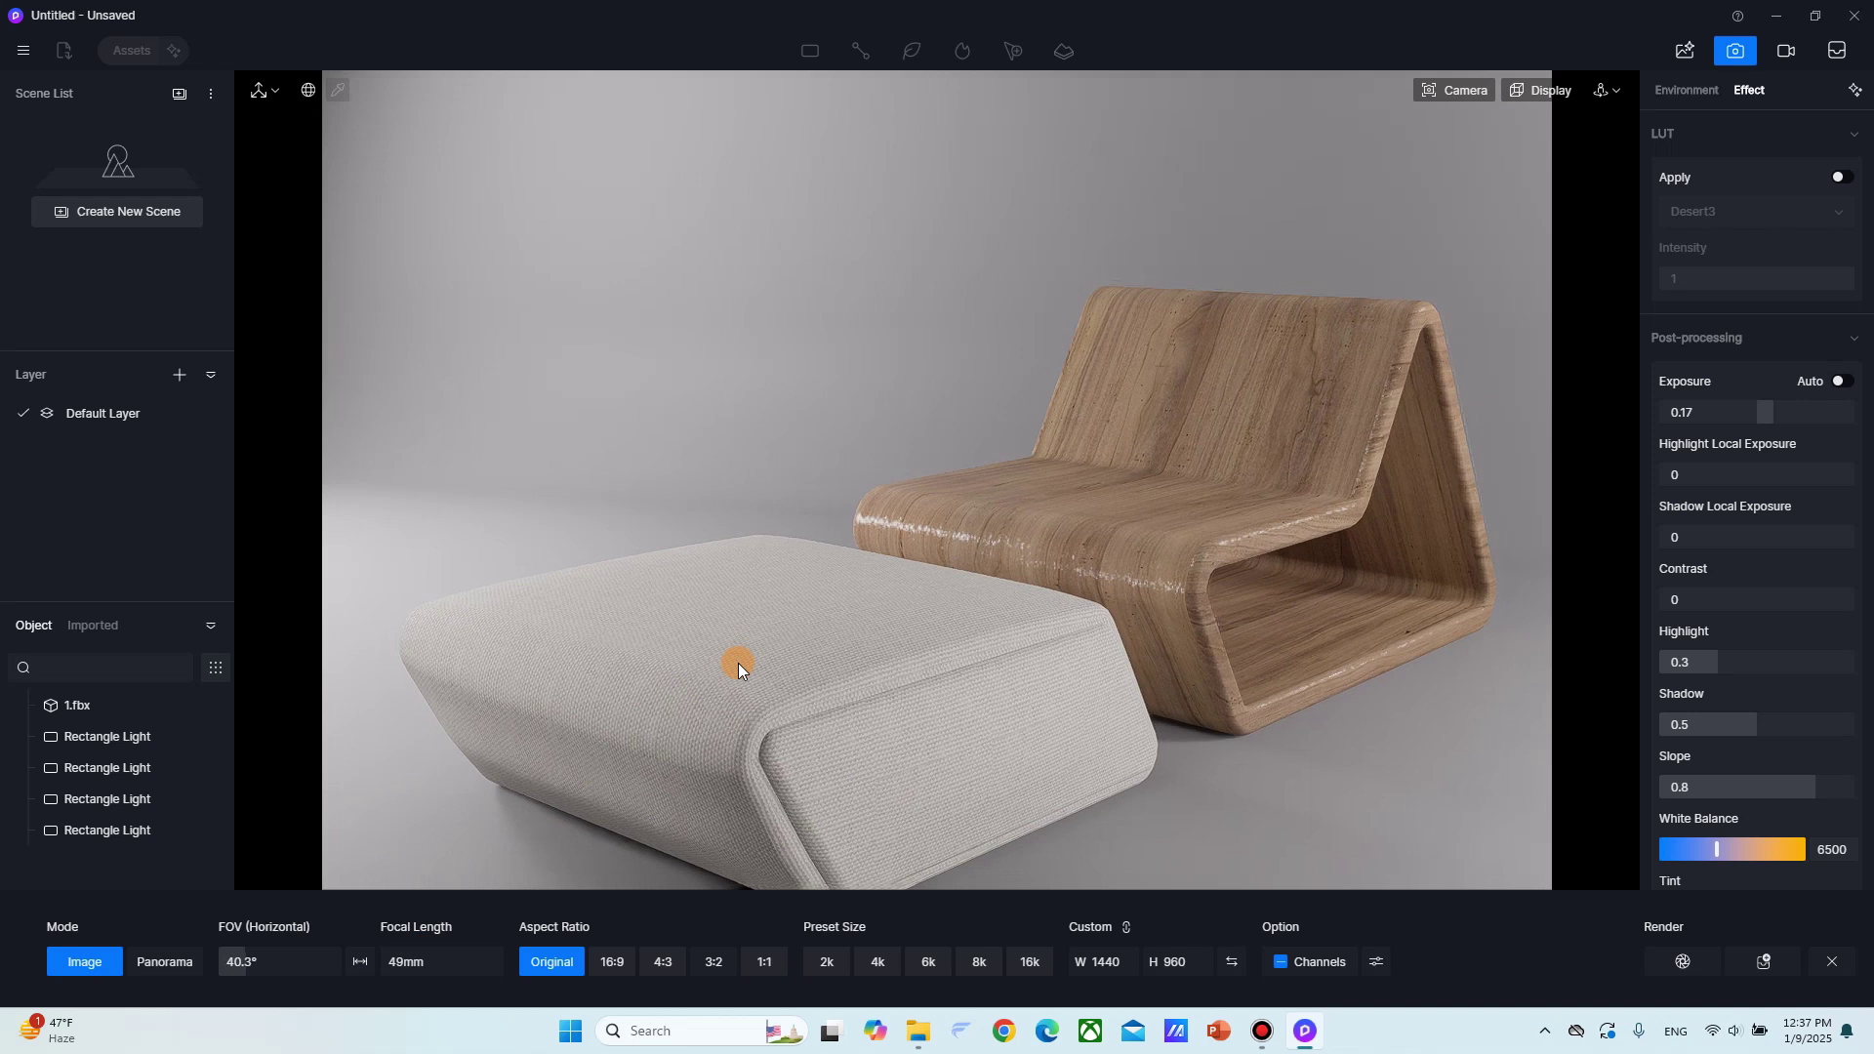
pyautogui.scroll(-2, 740, 664)
pyautogui.keyDown('shift'); pyautogui.moveTo(740, 663); pyautogui.dragTo(736, 603, button='middle'); pyautogui.keyUp('shift')
pyautogui.scroll(-2, 724, 607)
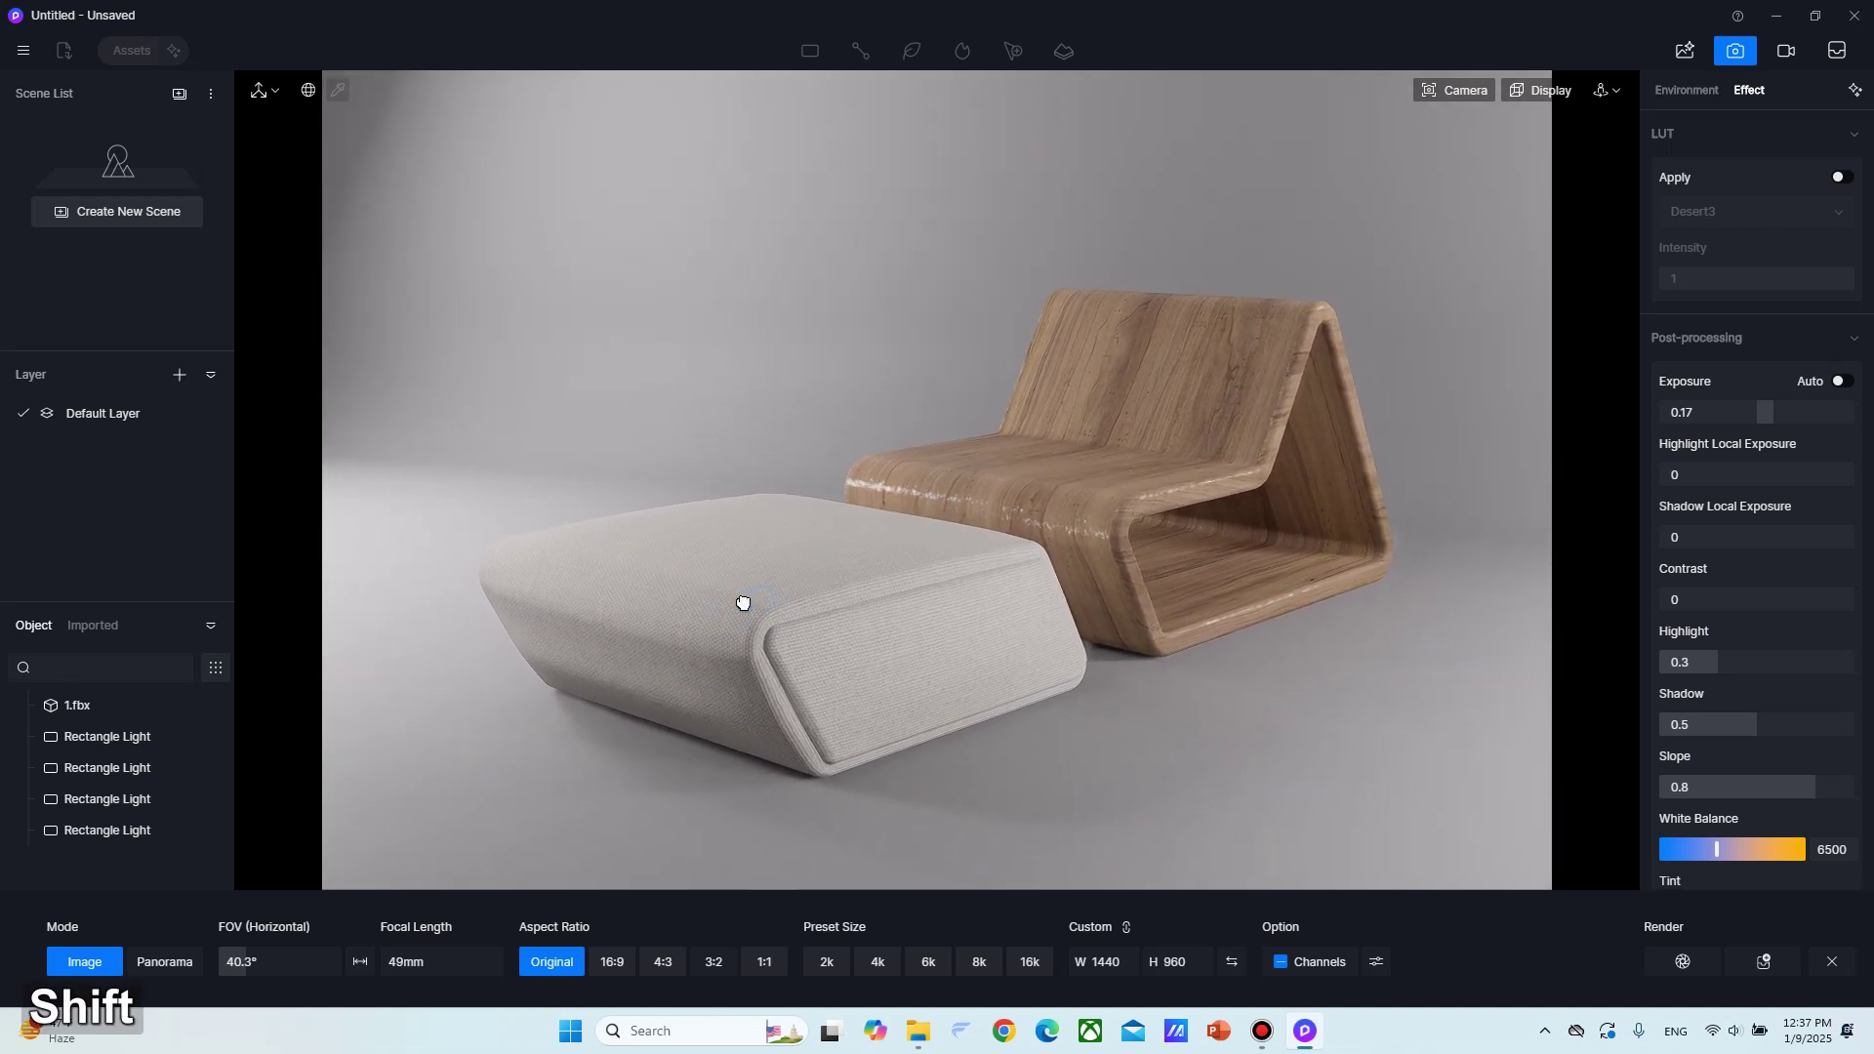
# Set the aspect ratio to 16:9, reframe the seats at a 36.2° field of view, save the view as a scene and leave rendering setup.
pyautogui.click(622, 964)
pyautogui.click(610, 963)
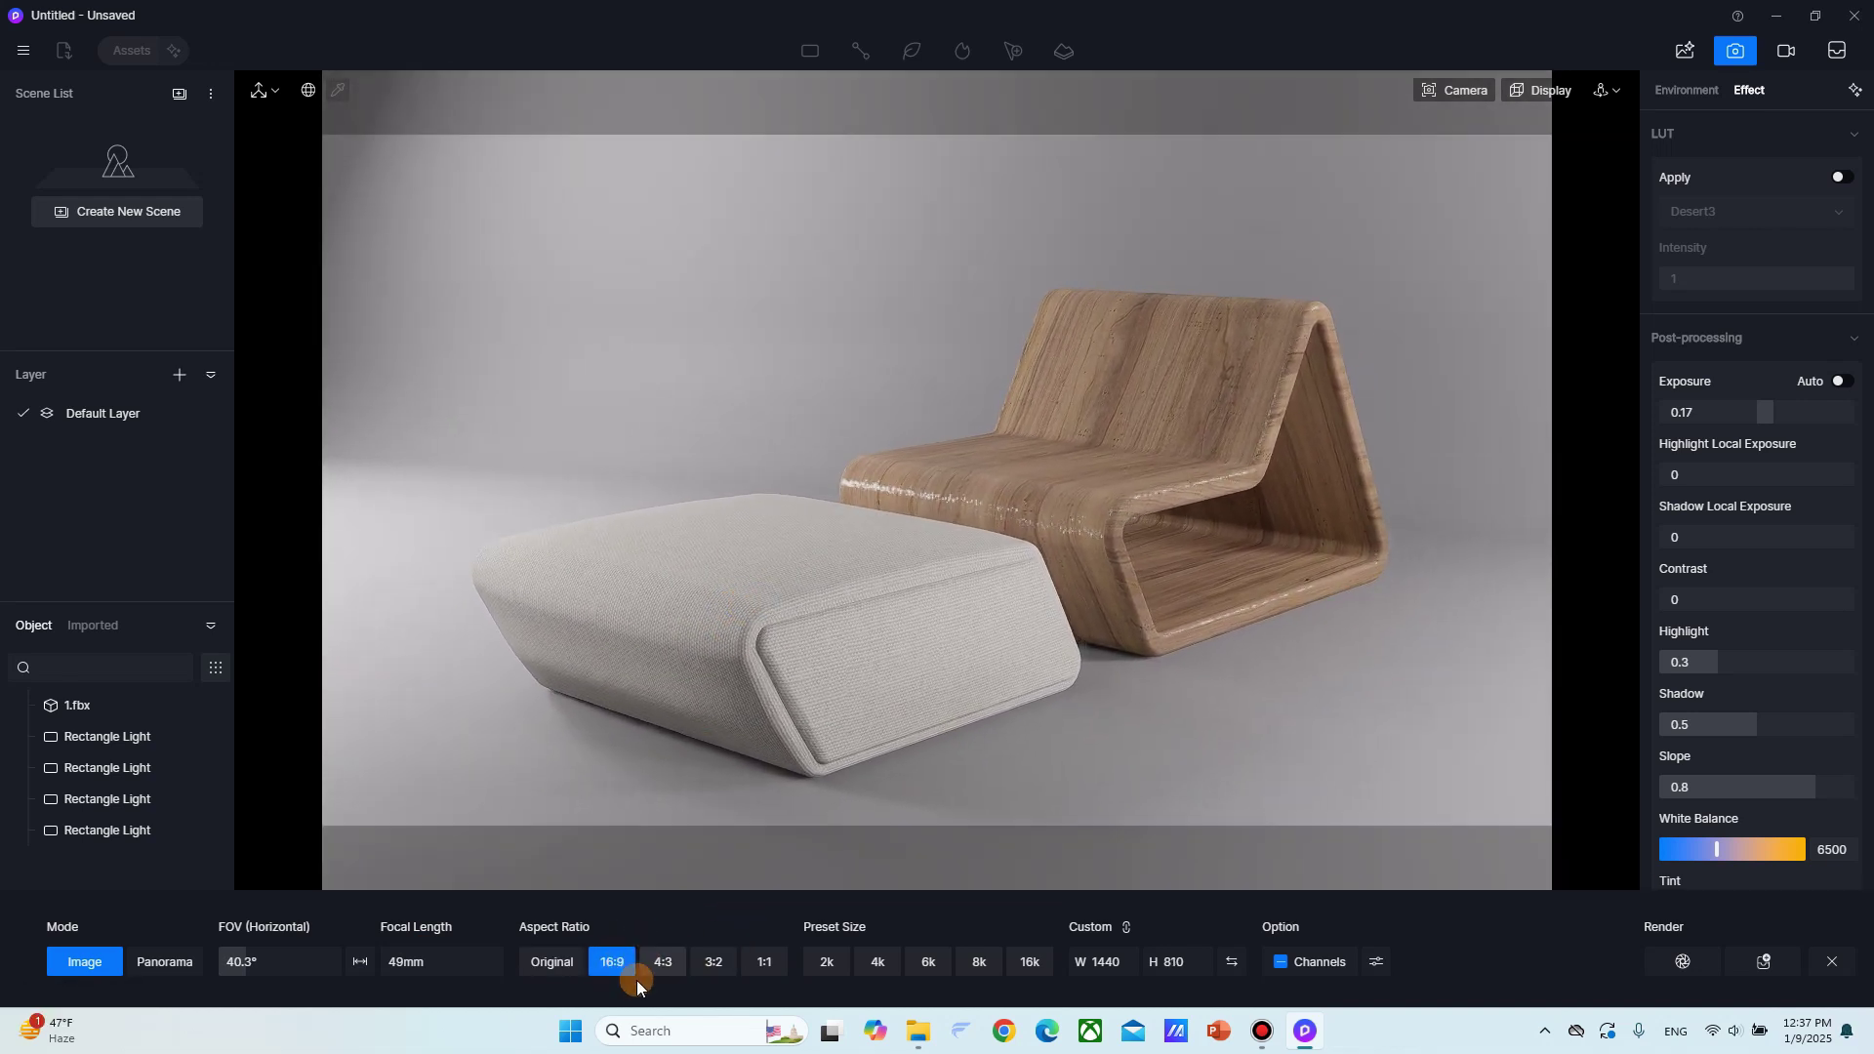
pyautogui.keyDown('shift'); pyautogui.moveTo(878, 683); pyautogui.dragTo(759, 752, button='middle'); pyautogui.keyUp('shift')
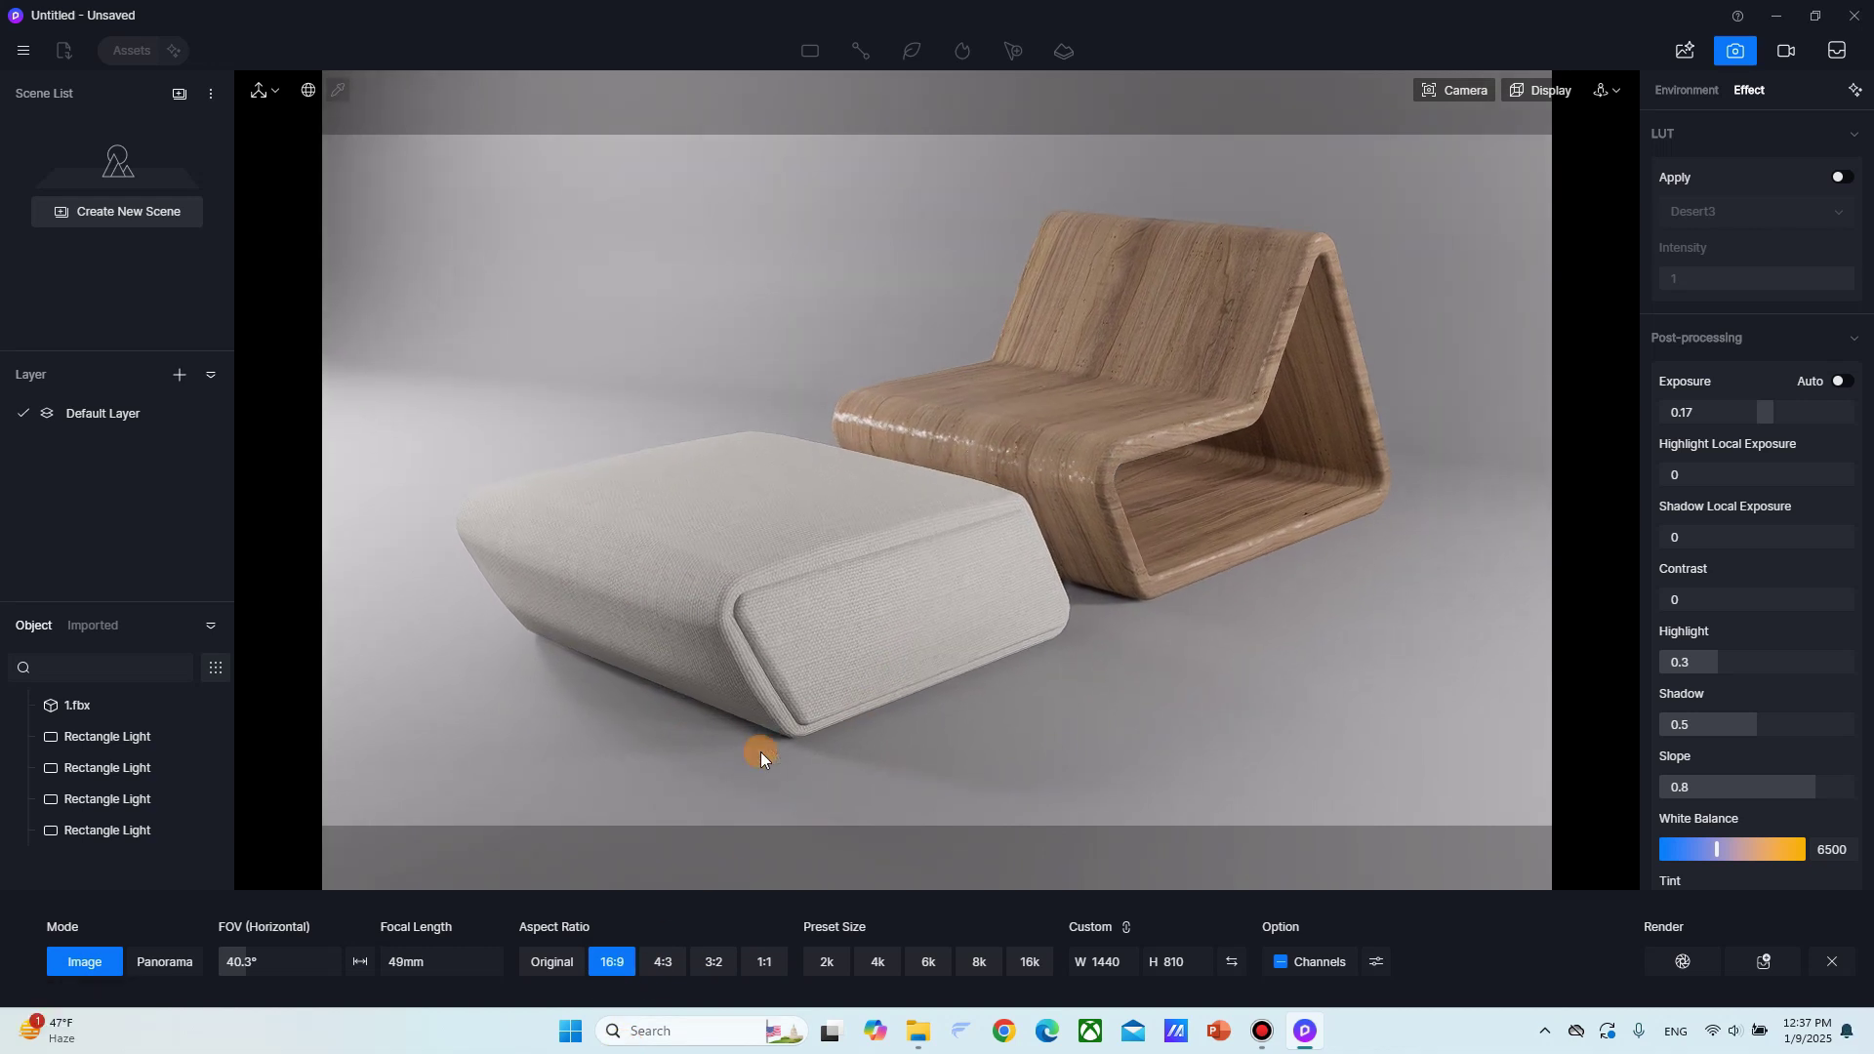
pyautogui.keyDown('shift'); pyautogui.moveTo(776, 650); pyautogui.dragTo(774, 703, button='middle'); pyautogui.keyUp('shift')
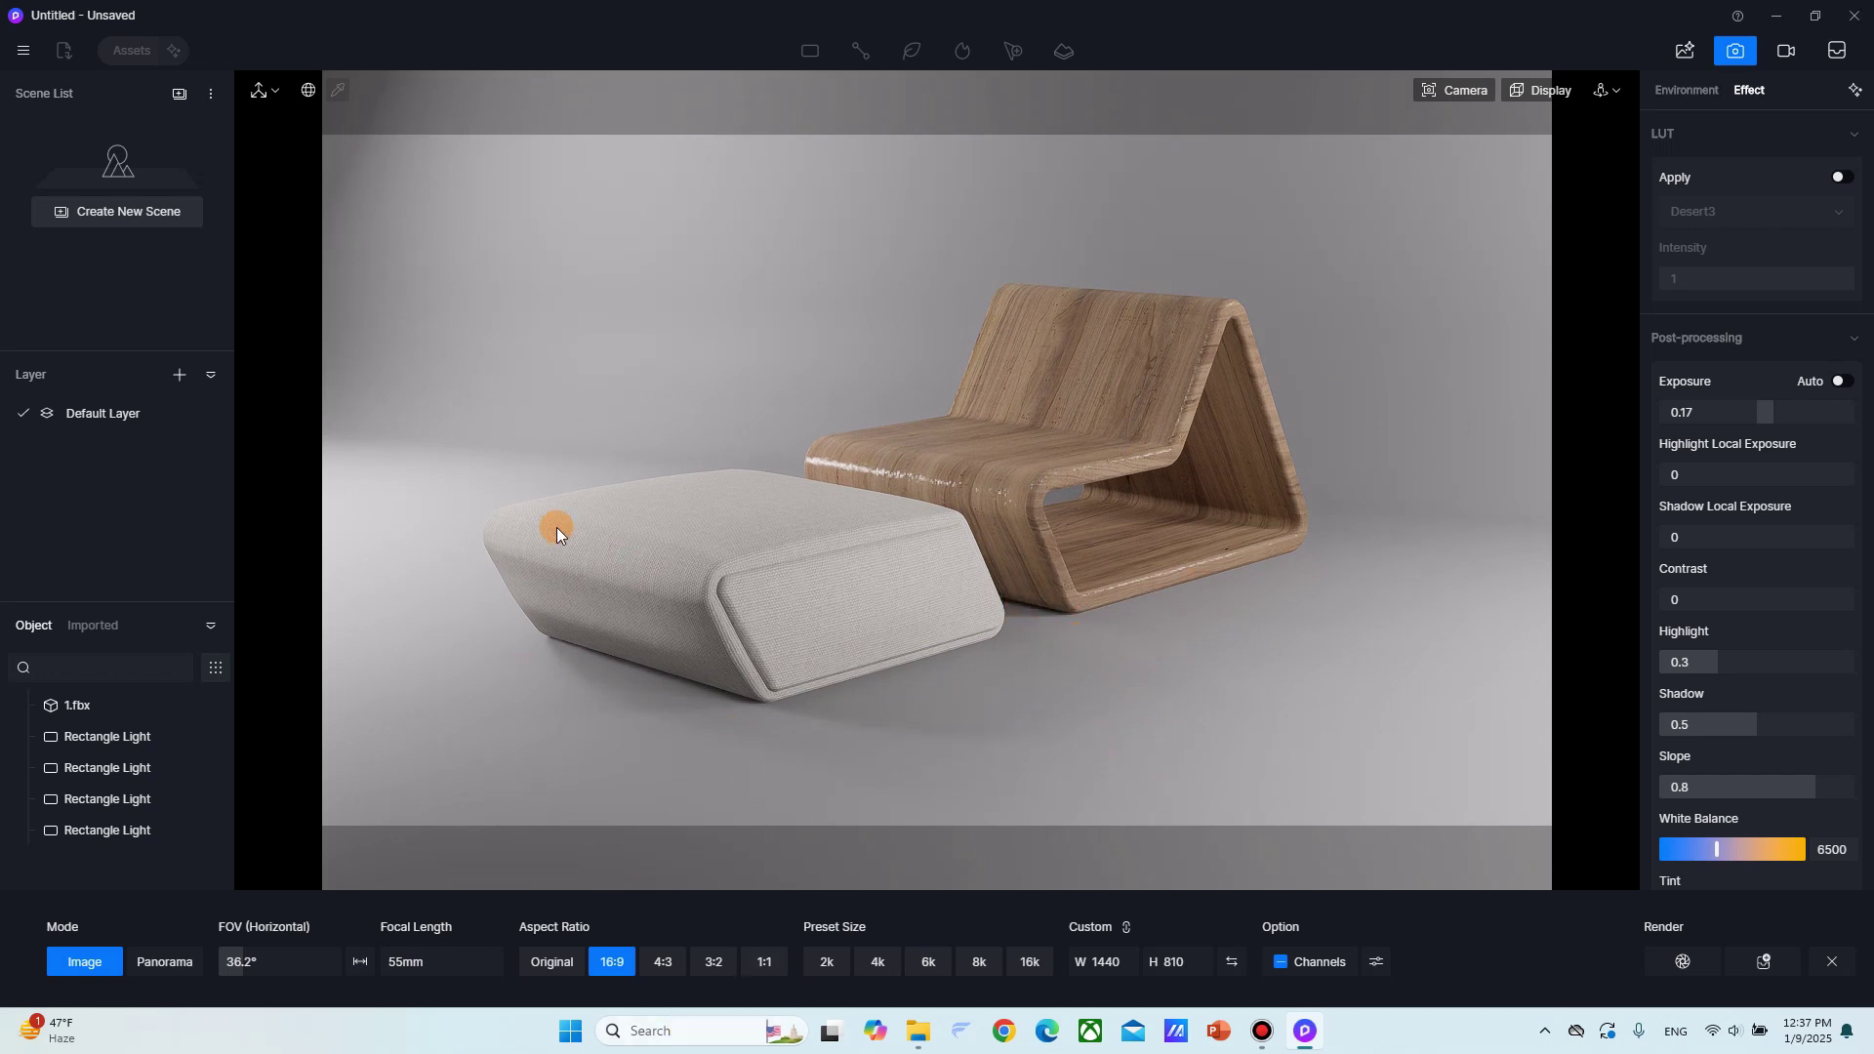
pyautogui.click(165, 211)
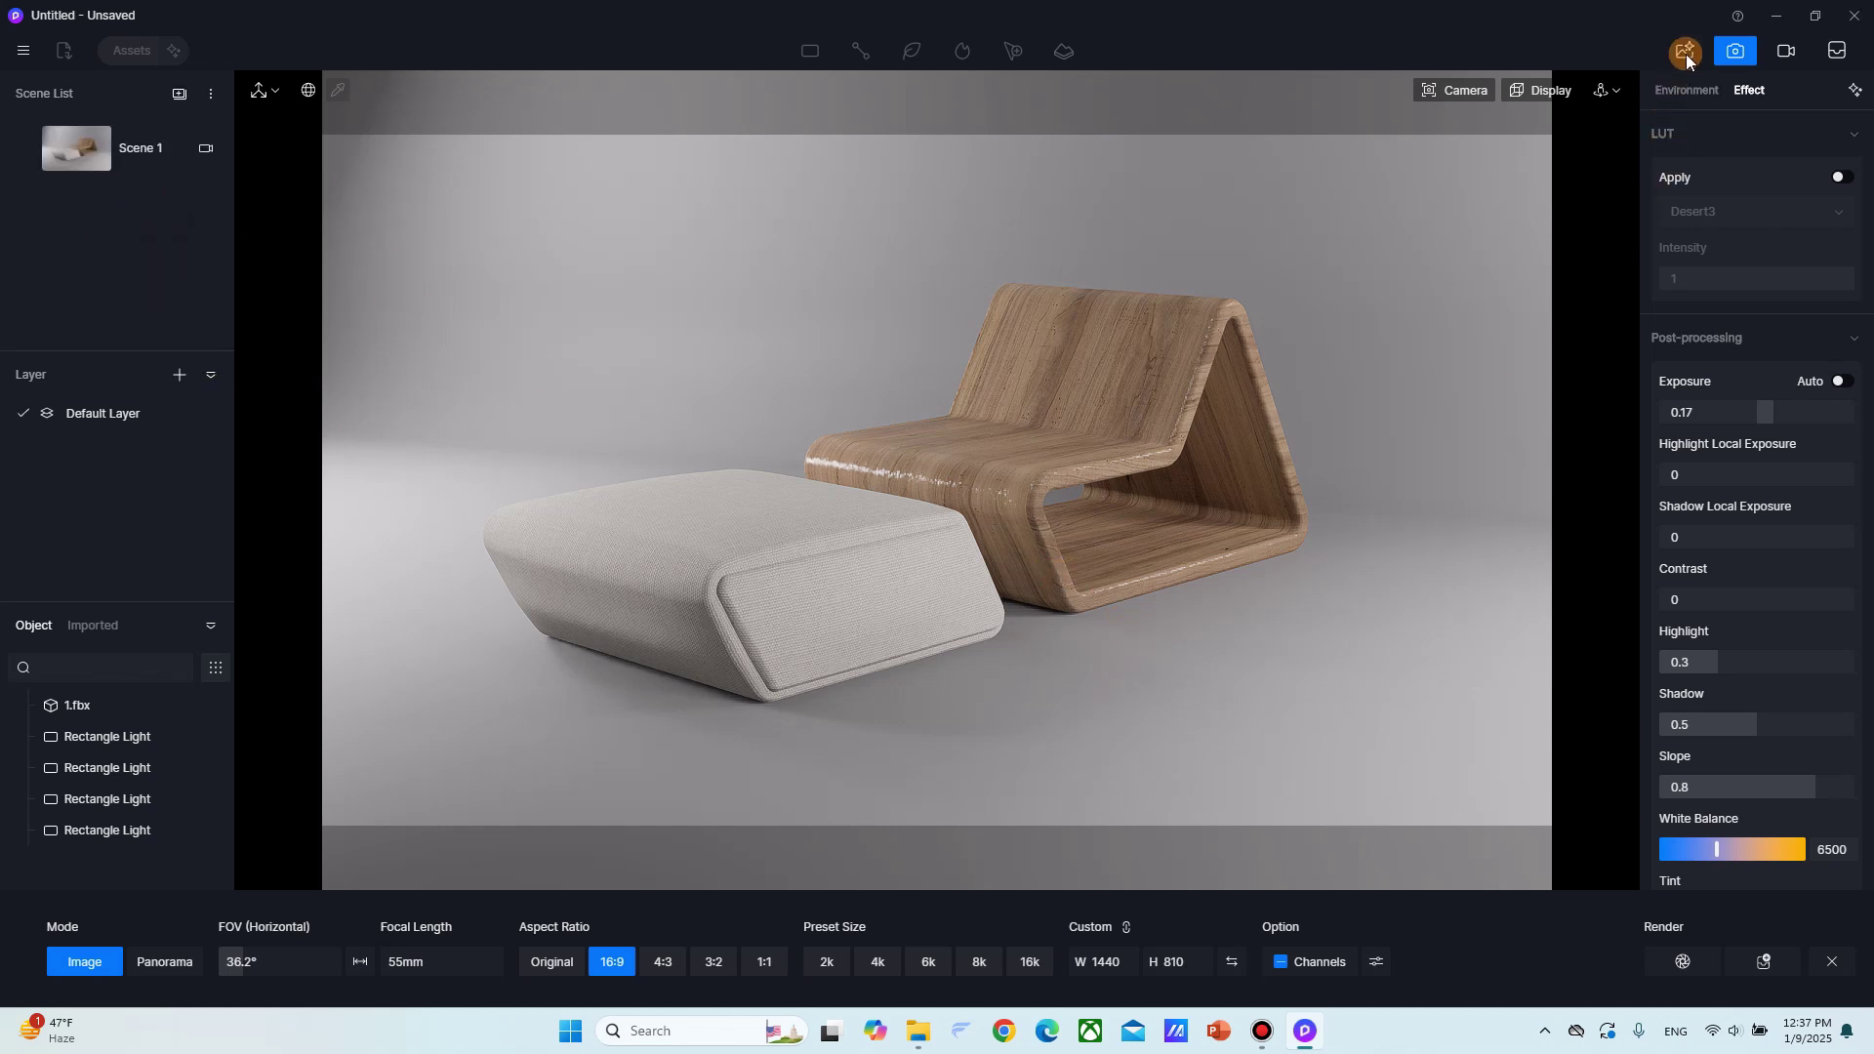
pyautogui.click(1831, 961)
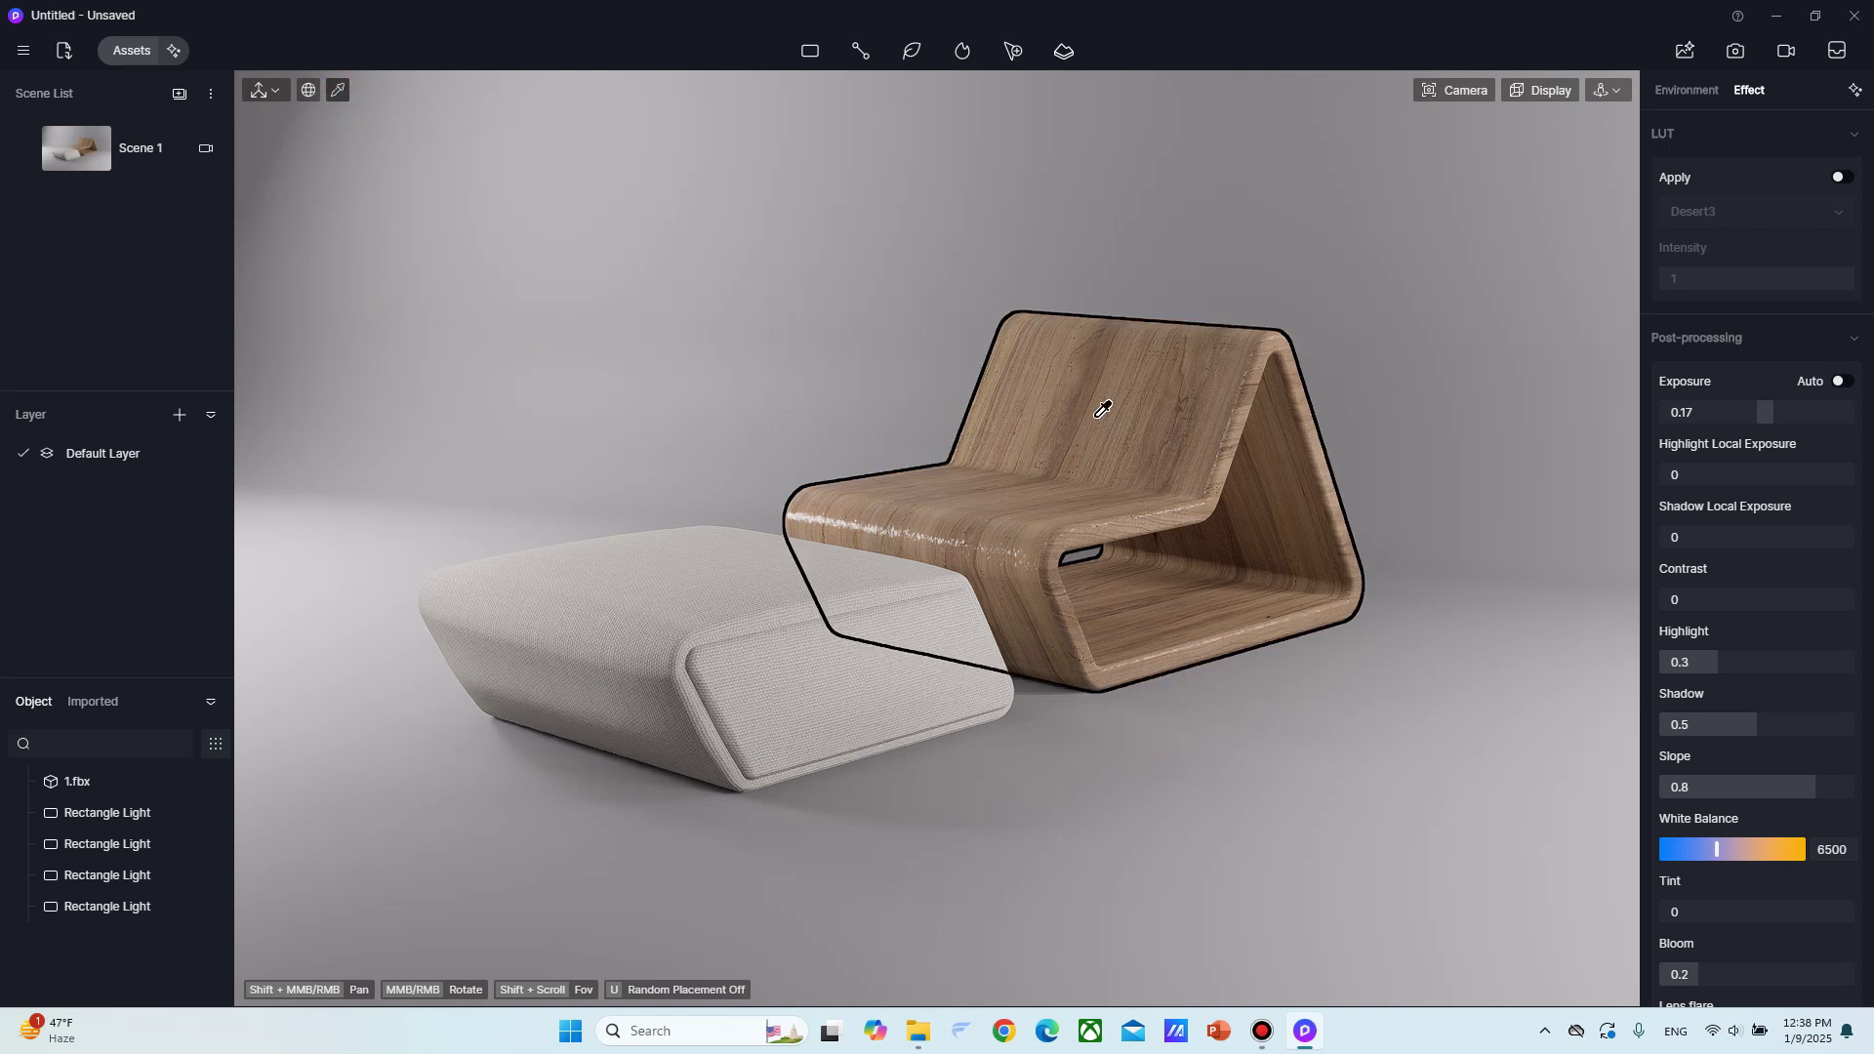
# Set the chair's wood material to normal 0.58, specular 0.26 and roughness 0.67, and return to the Scene 1 view.
pyautogui.click(1187, 408)
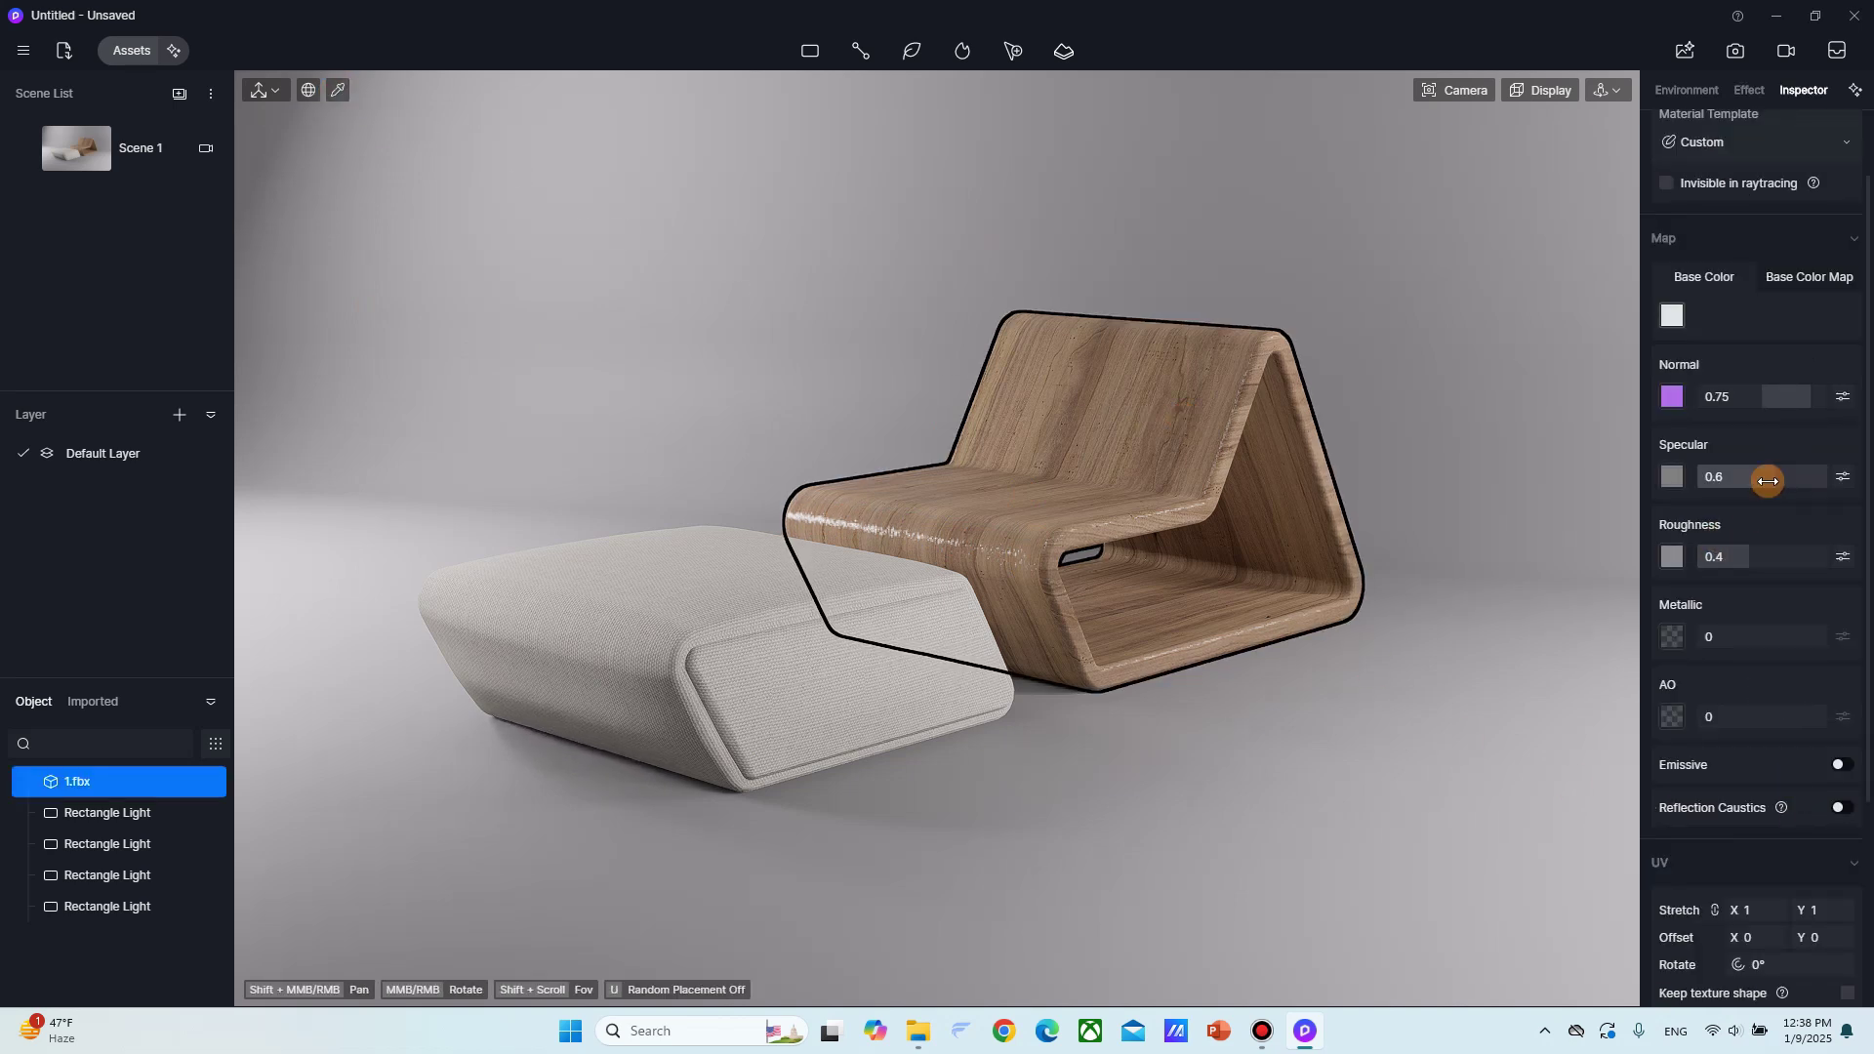
pyautogui.moveTo(1768, 481)
pyautogui.mouseDown()
pyautogui.moveTo(1726, 490)
pyautogui.moveTo(1741, 488)
pyautogui.mouseUp()
pyautogui.moveTo(1722, 558)
pyautogui.mouseDown()
pyautogui.moveTo(1780, 571)
pyautogui.moveTo(1756, 570)
pyautogui.mouseUp()
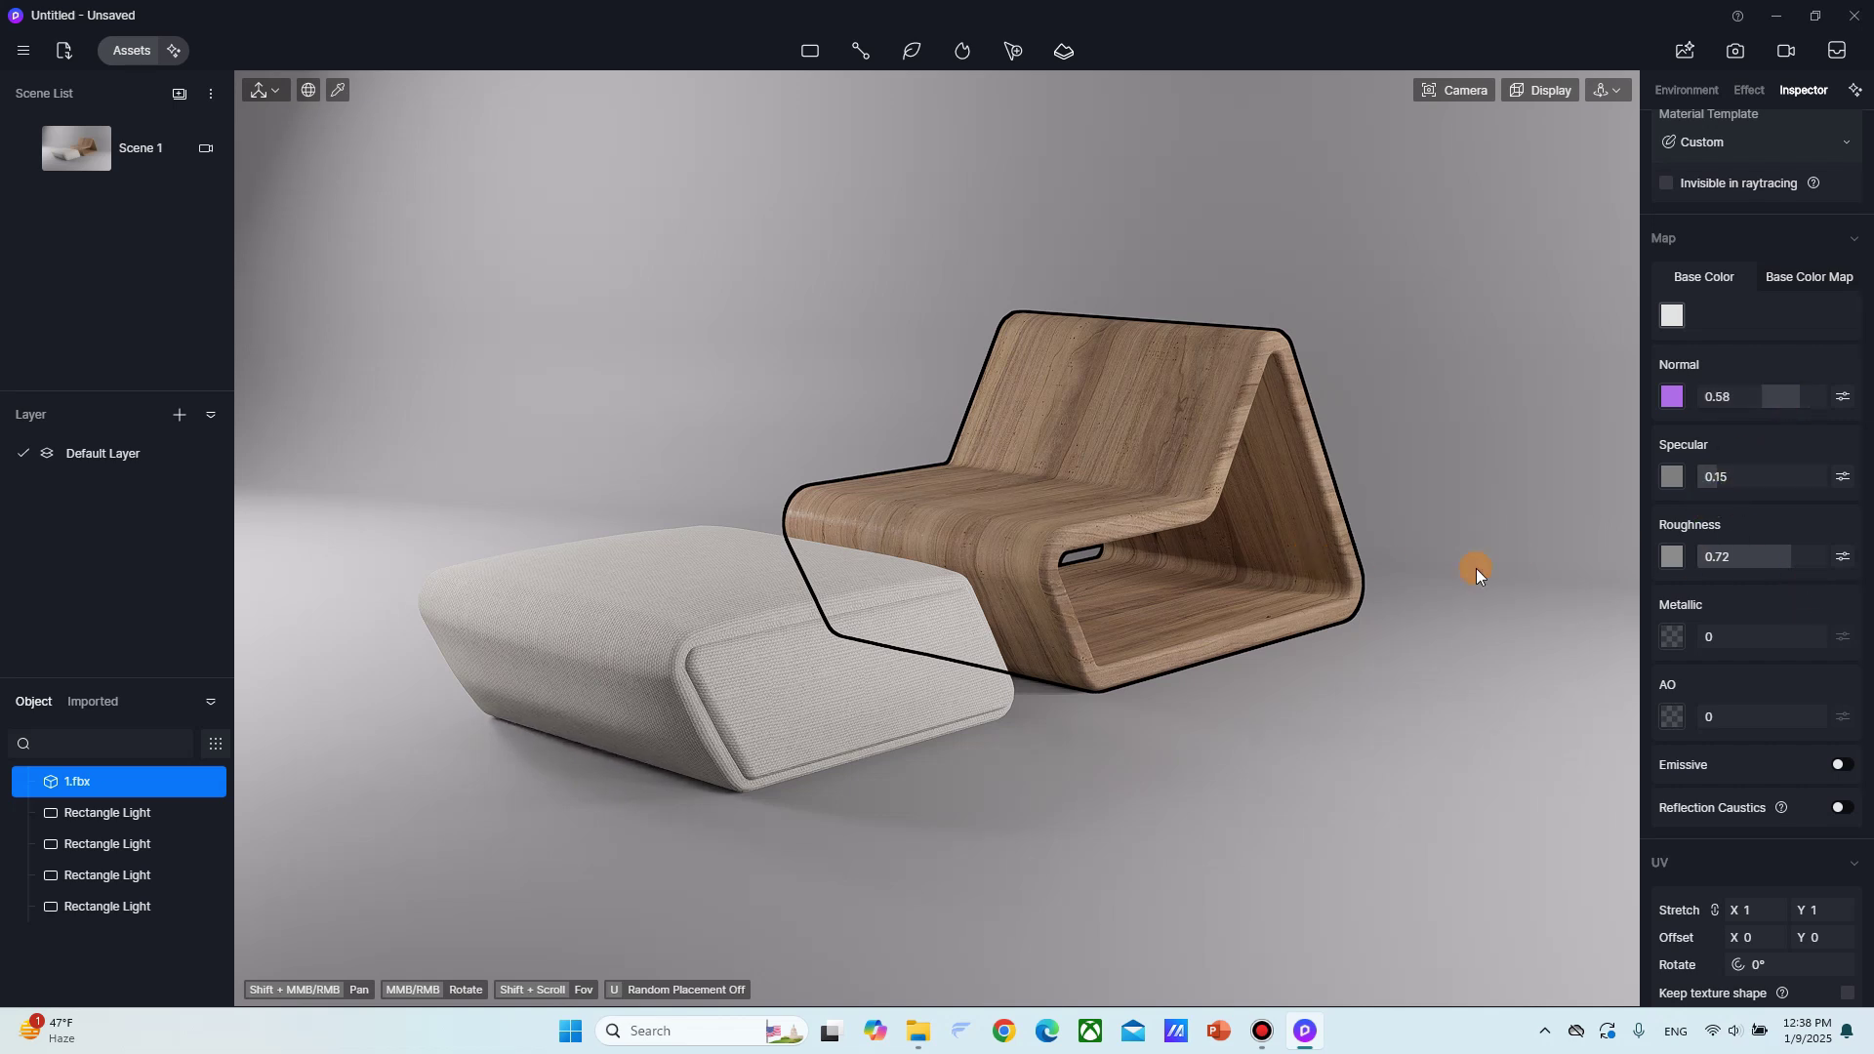
pyautogui.moveTo(1793, 557)
pyautogui.mouseDown()
pyautogui.moveTo(1771, 559)
pyautogui.moveTo(1787, 558)
pyautogui.mouseUp()
pyautogui.moveTo(1714, 472); pyautogui.dragTo(1729, 467)
pyautogui.keyDown('shift'); pyautogui.moveTo(1206, 582); pyautogui.dragTo(1320, 603, button='middle'); pyautogui.keyUp('shift')
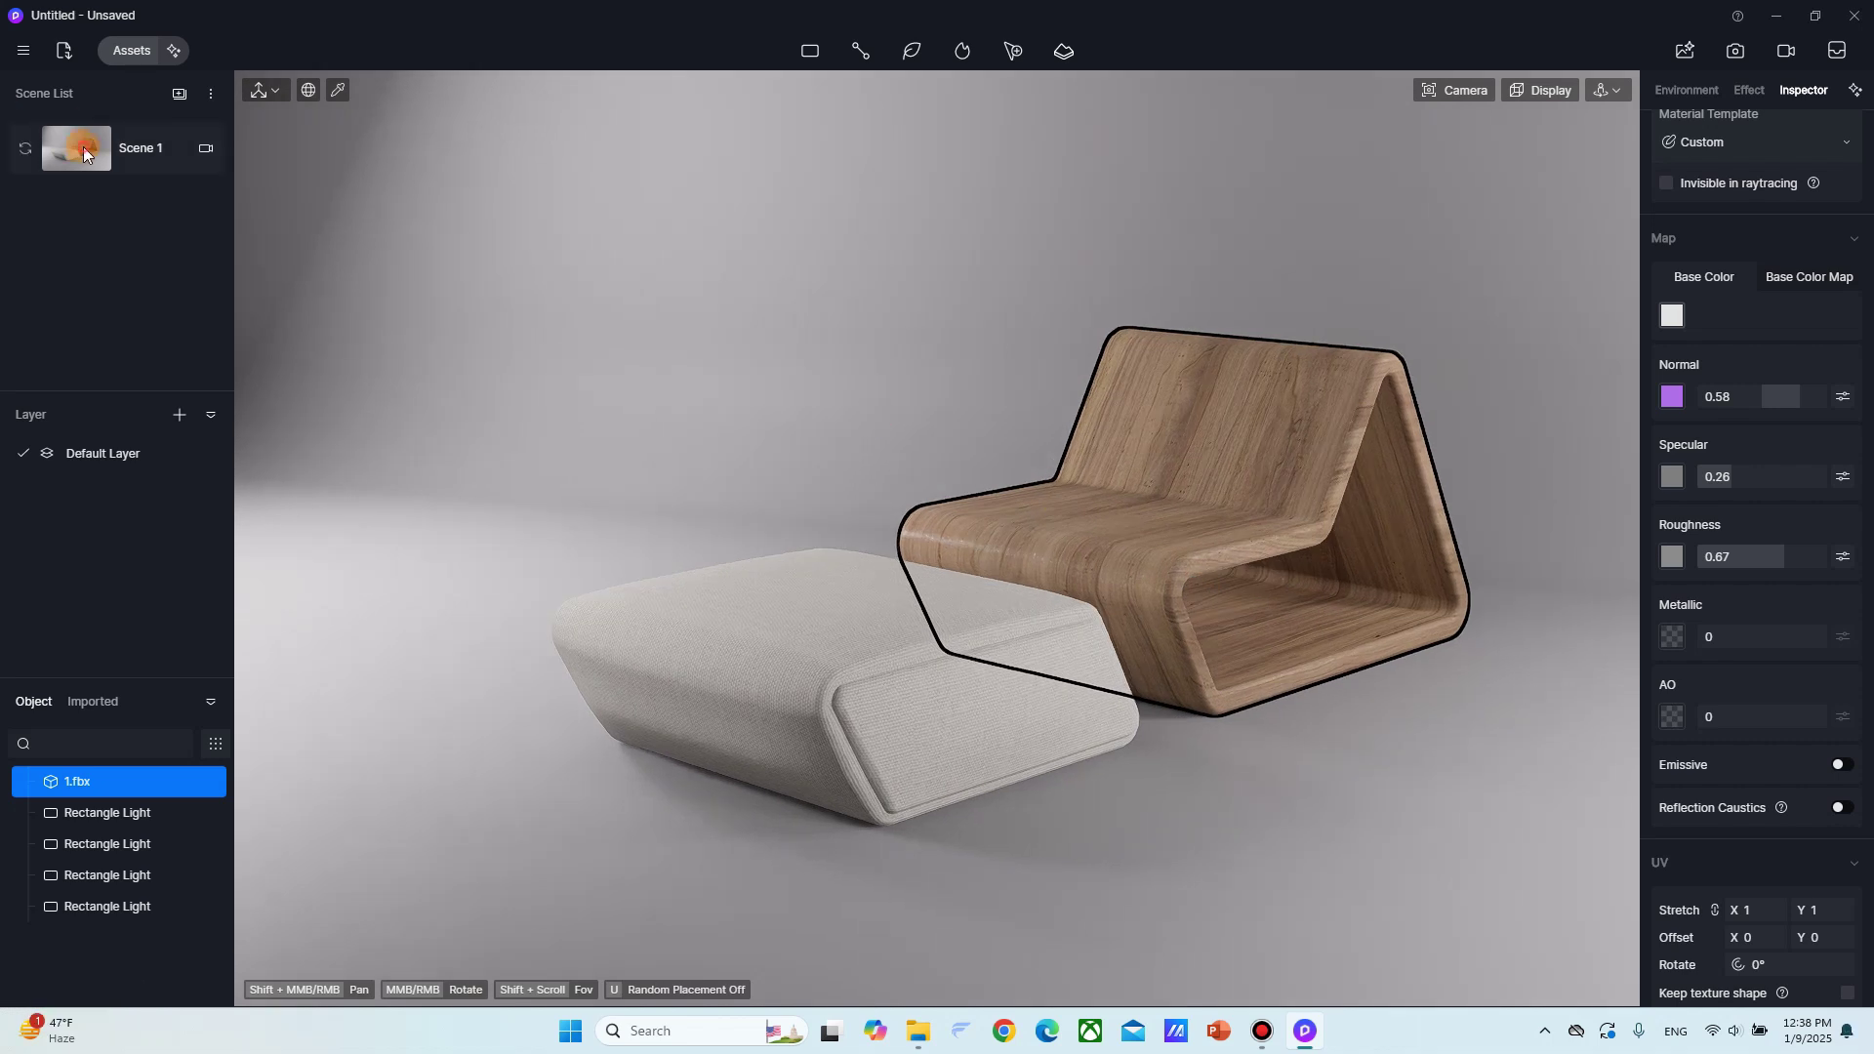
pyautogui.click(84, 149)
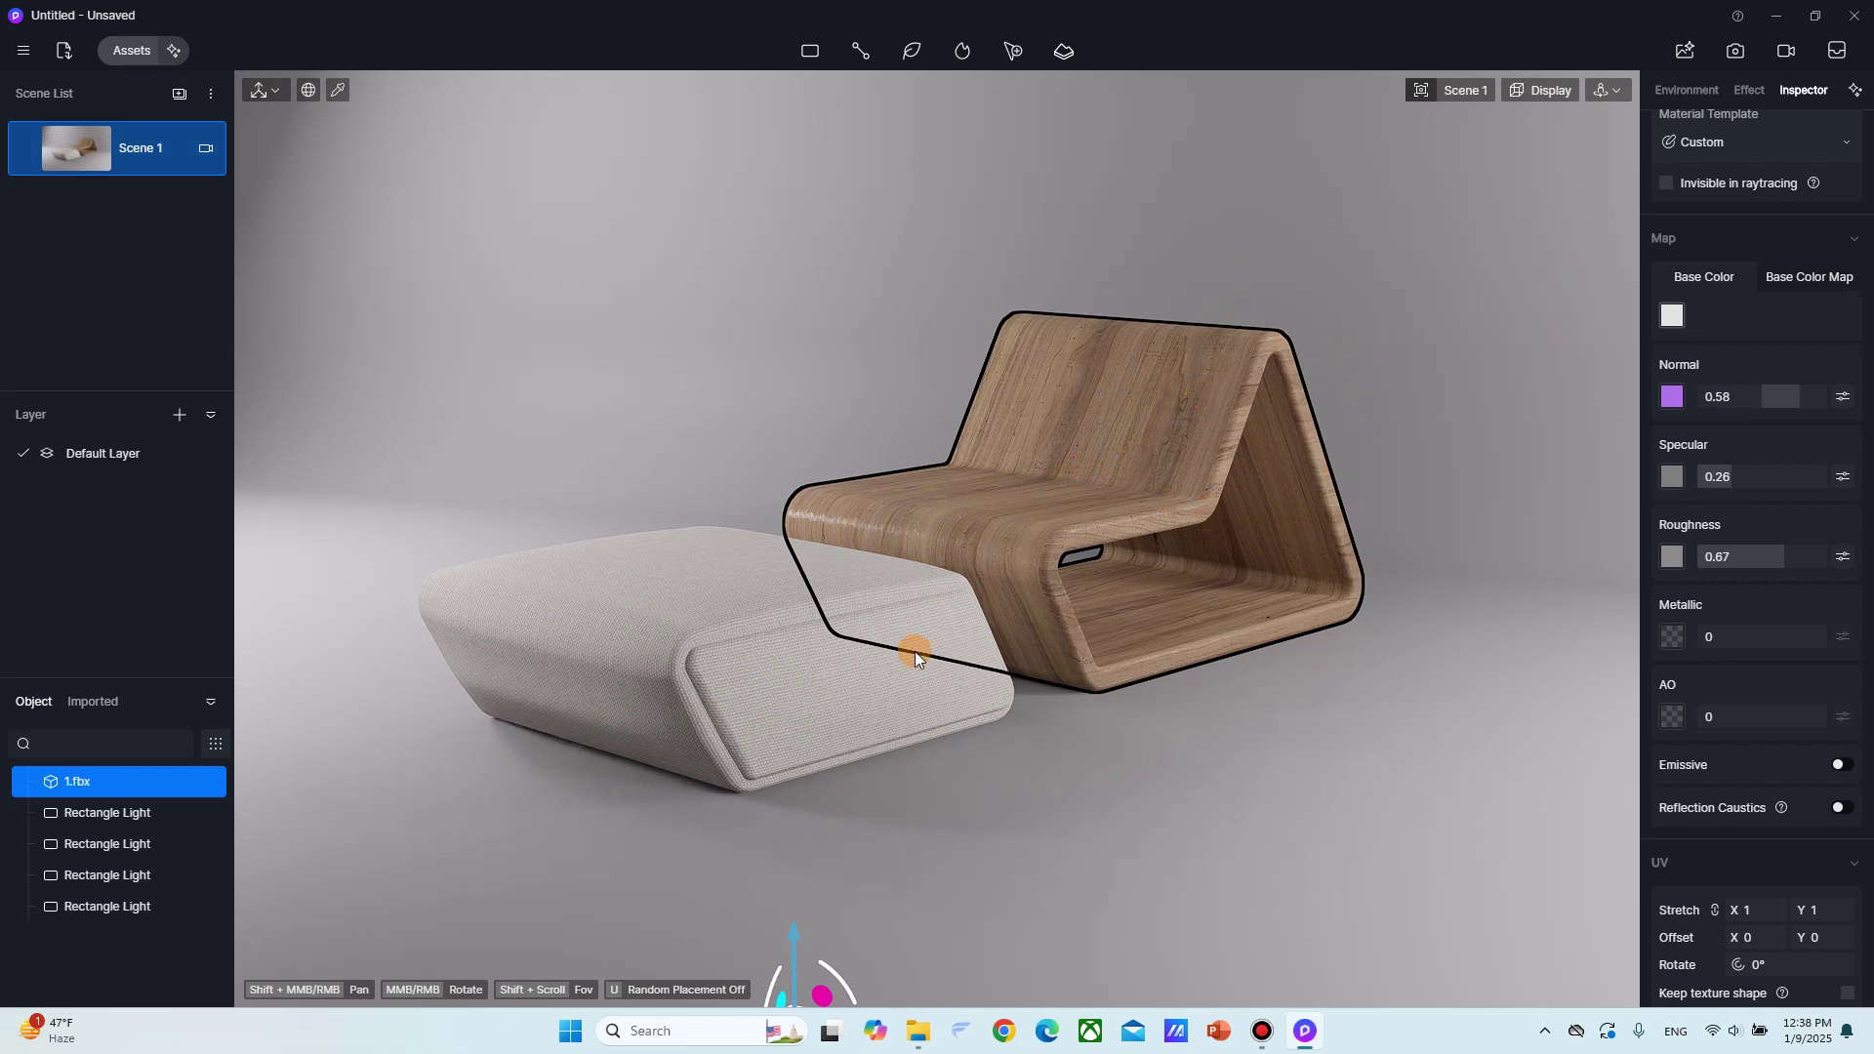
# Move the rectangle light with 0° Z rotation farther out from the seats, to X 9086.
pyautogui.scroll(-5, 1150, 505)
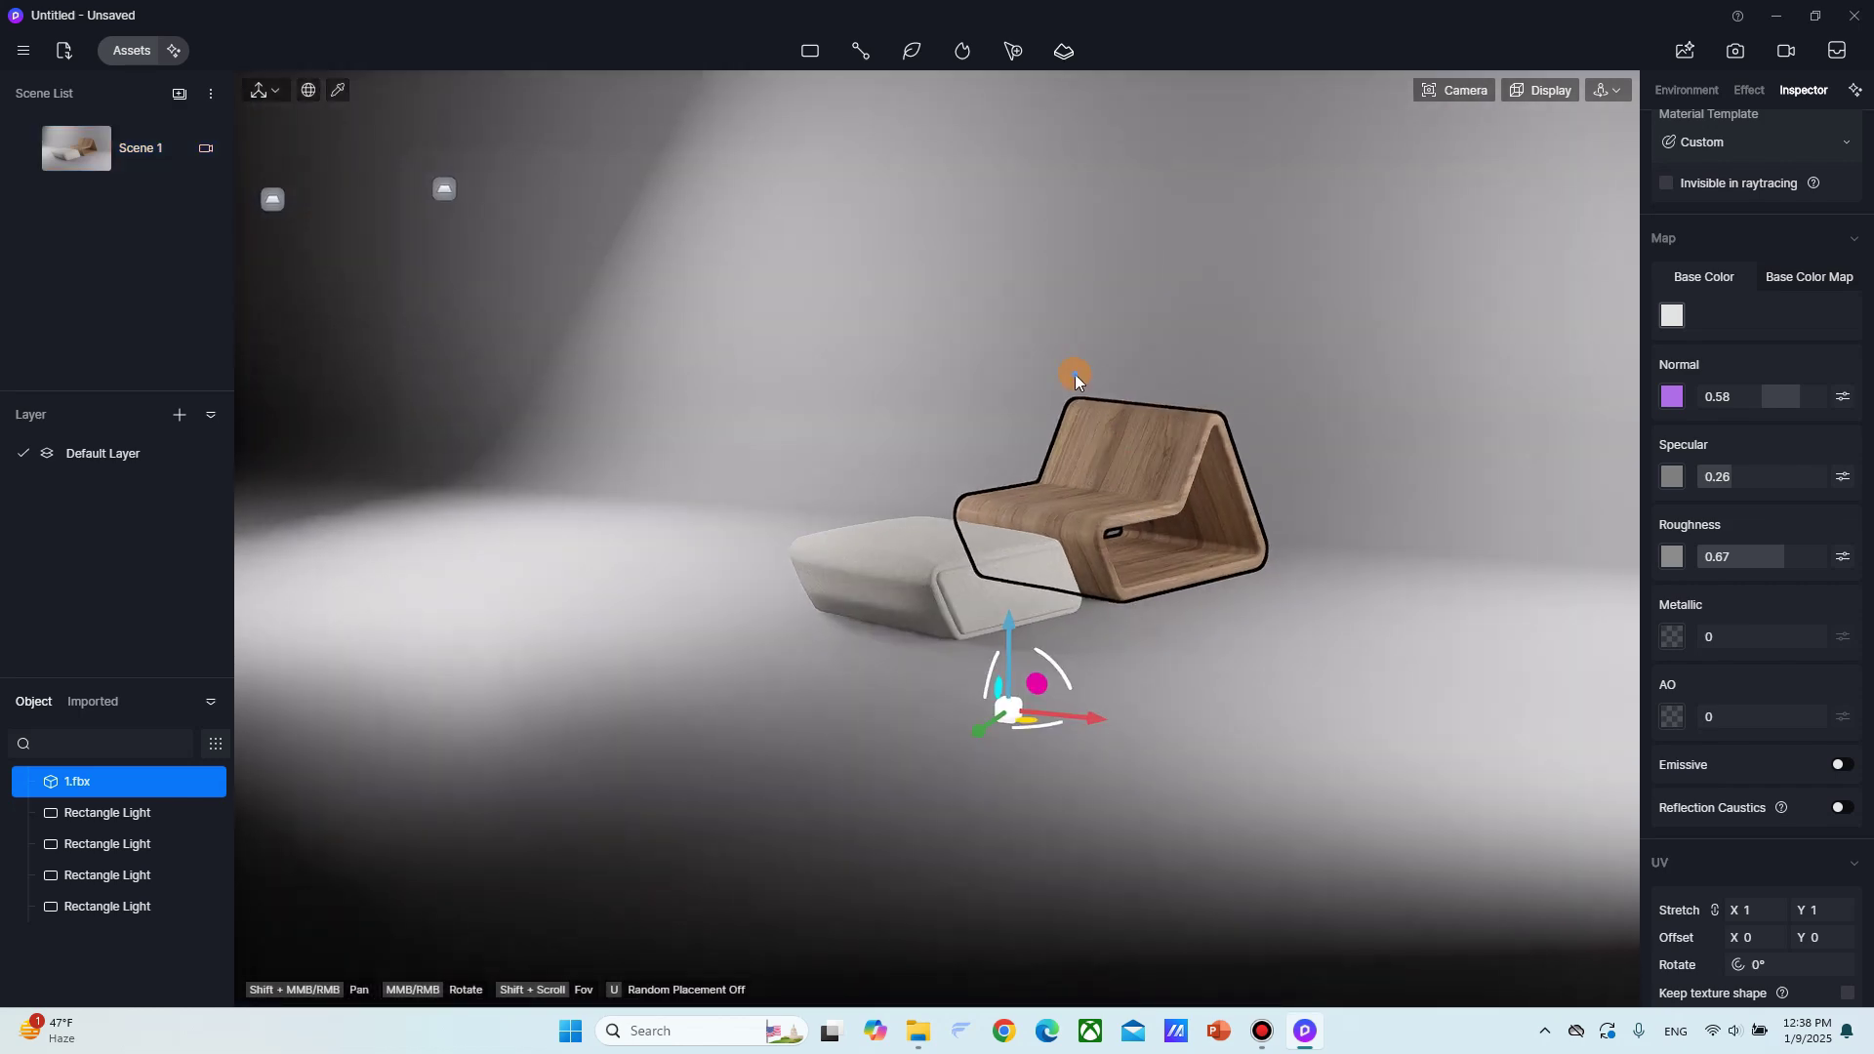
pyautogui.keyDown('shift'); pyautogui.moveTo(500, 209); pyautogui.dragTo(466, 452, button='middle'); pyautogui.keyUp('shift')
pyautogui.click(402, 425)
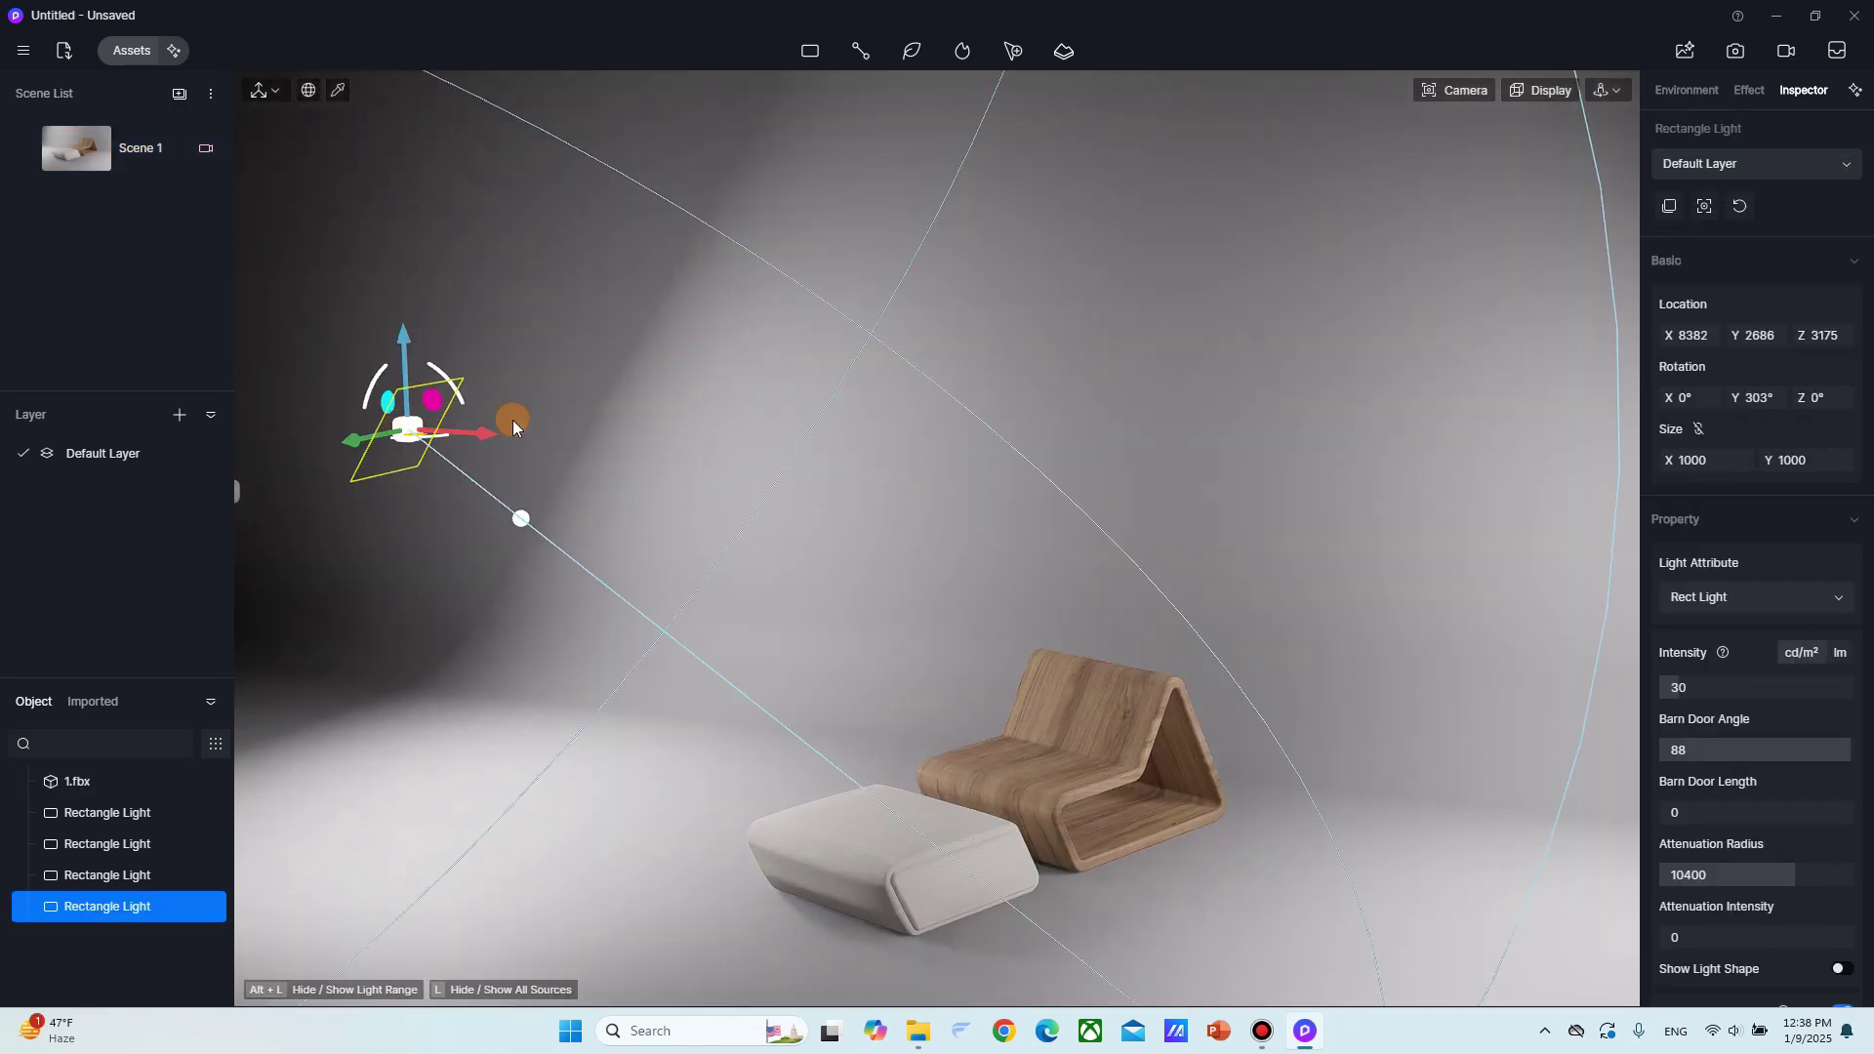
pyautogui.keyDown('shift'); pyautogui.moveTo(472, 438); pyautogui.dragTo(651, 332, button='middle'); pyautogui.keyUp('shift')
pyautogui.moveTo(651, 332); pyautogui.dragTo(806, 141)
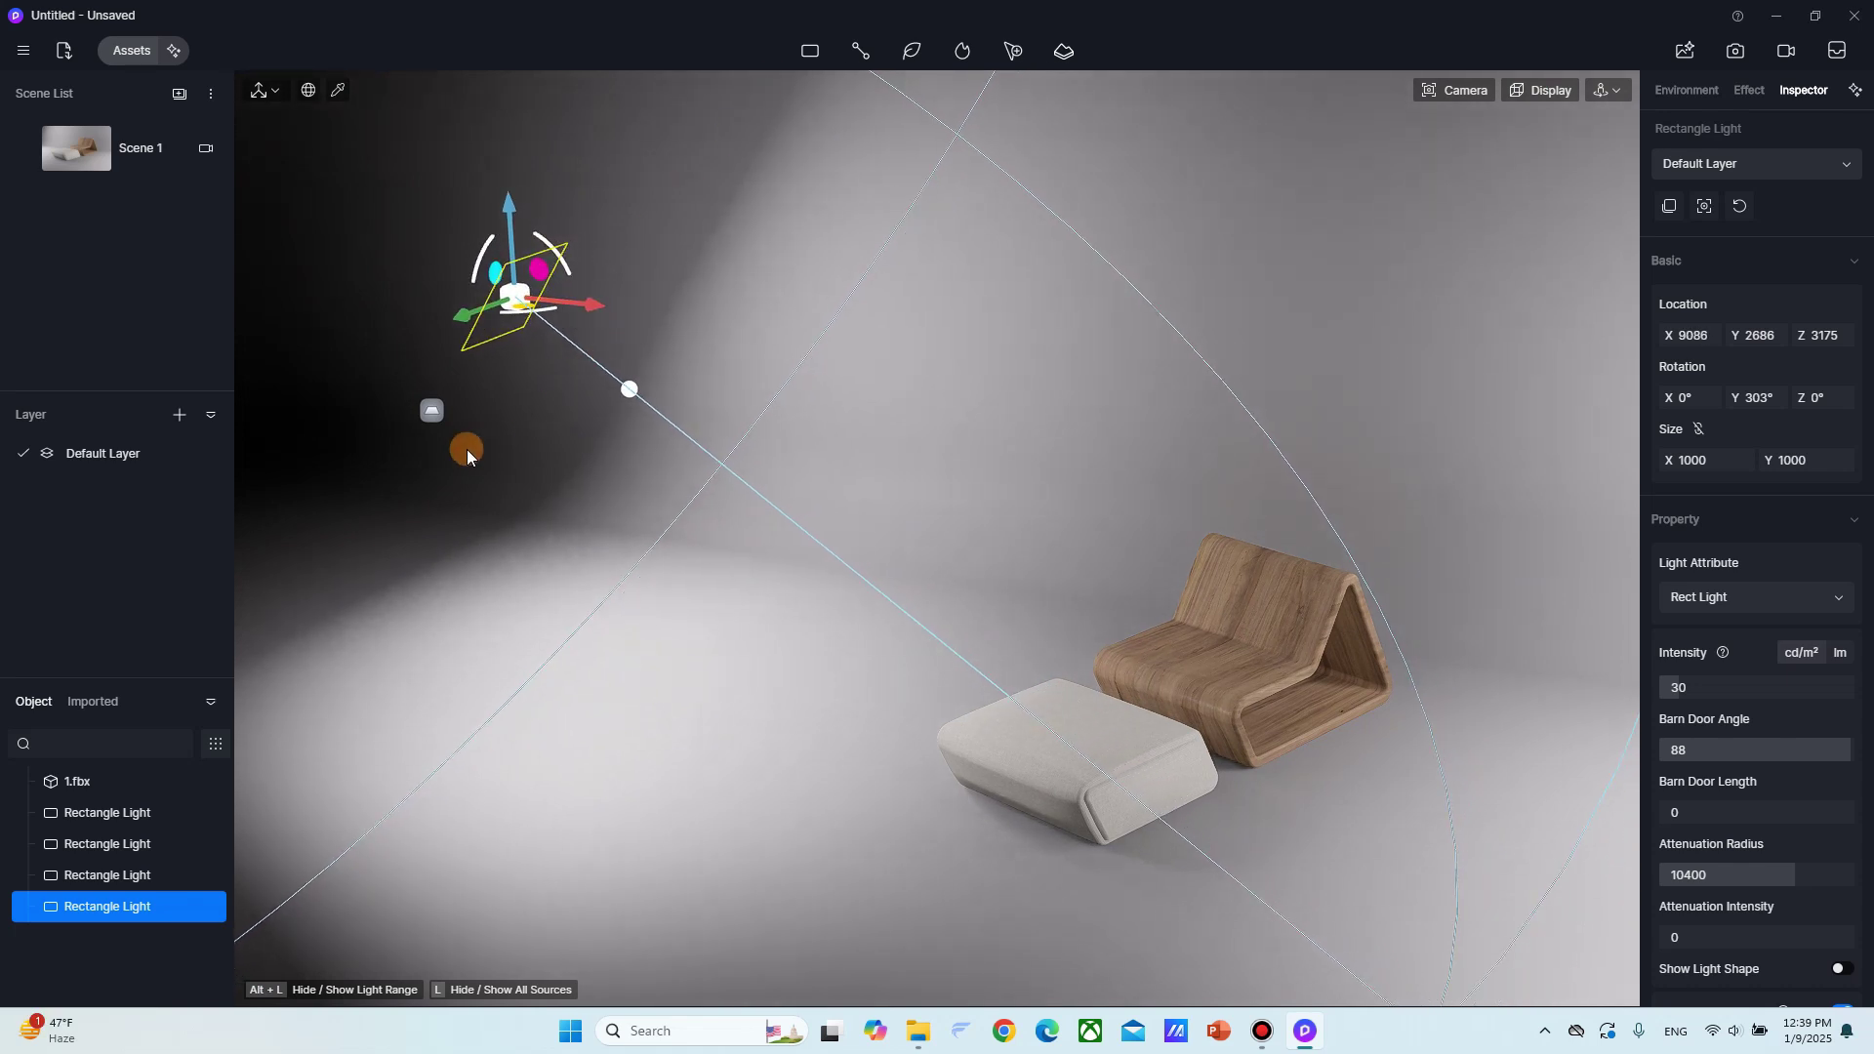
# Move the rectangle light with 302° Z rotation to X 7187, Y 33 and return to the Scene 1 view.
pyautogui.click(430, 410)
pyautogui.moveTo(507, 429)
pyautogui.mouseDown()
pyautogui.moveTo(415, 436)
pyautogui.moveTo(474, 414)
pyautogui.mouseUp()
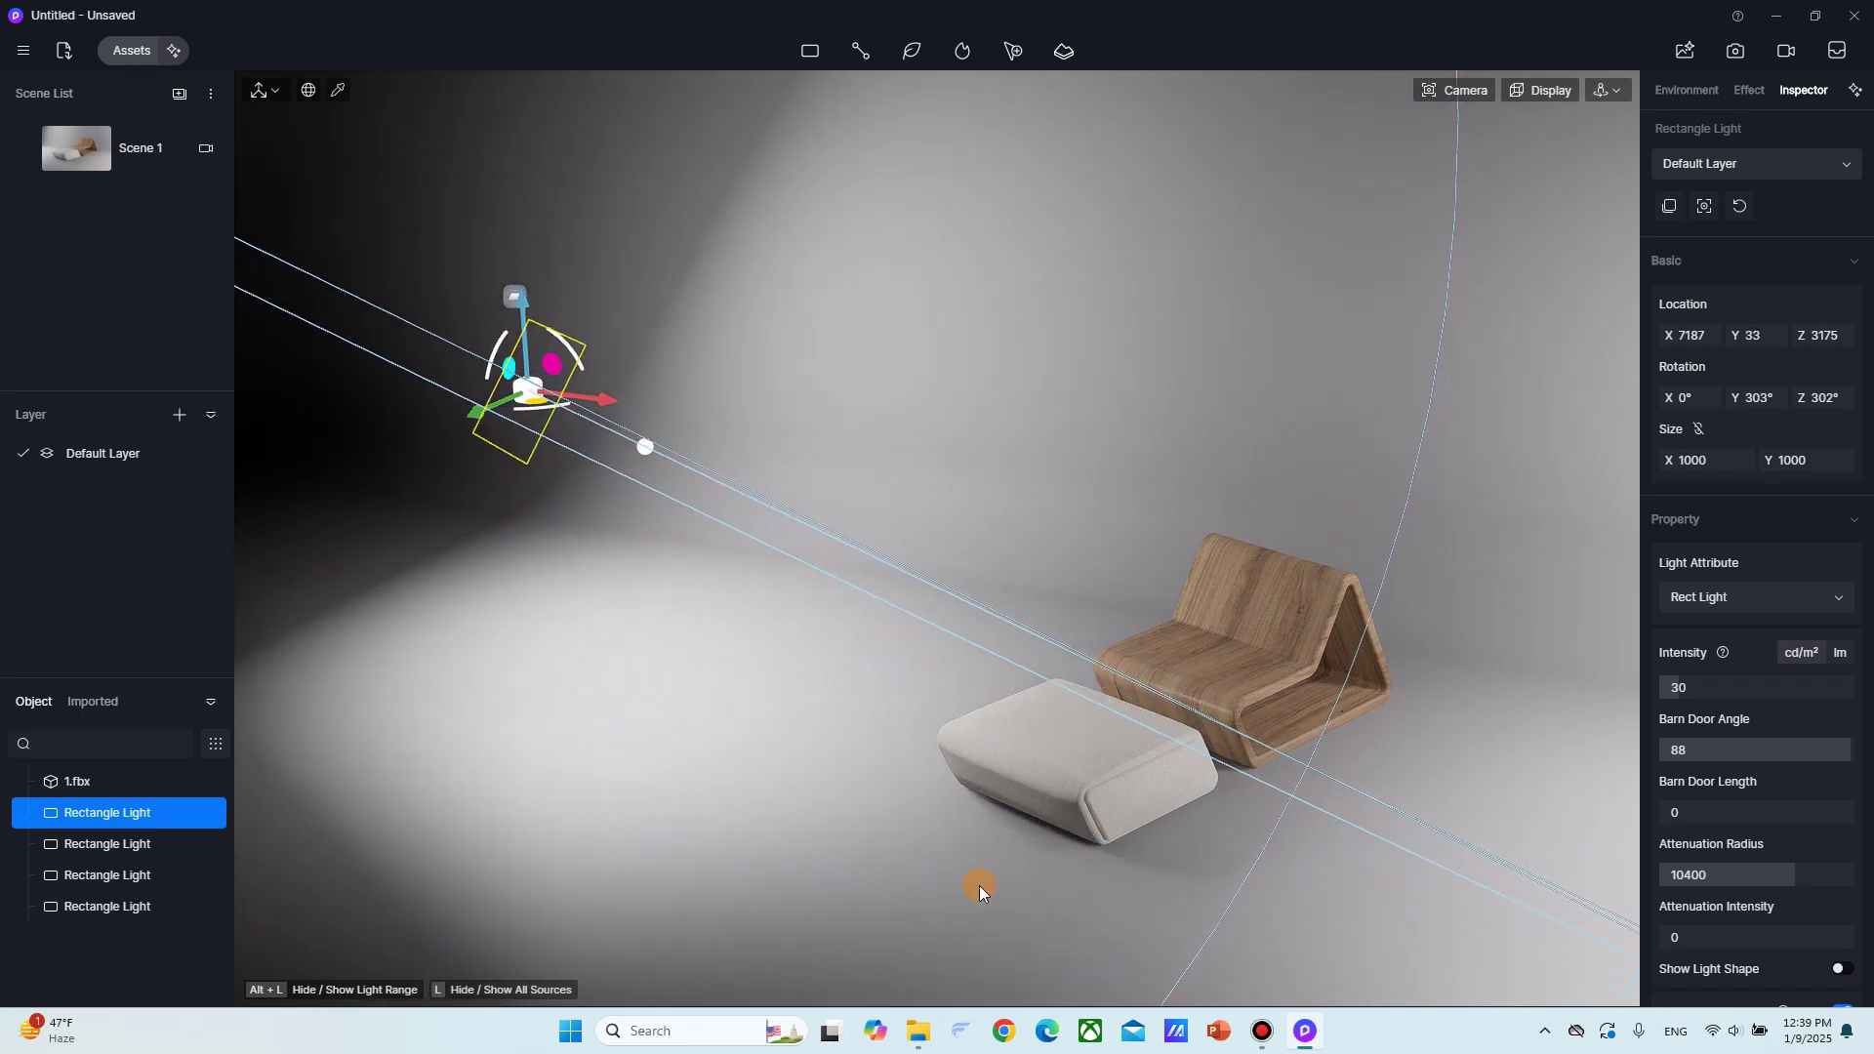
pyautogui.moveTo(778, 510); pyautogui.dragTo(760, 460, button='right')
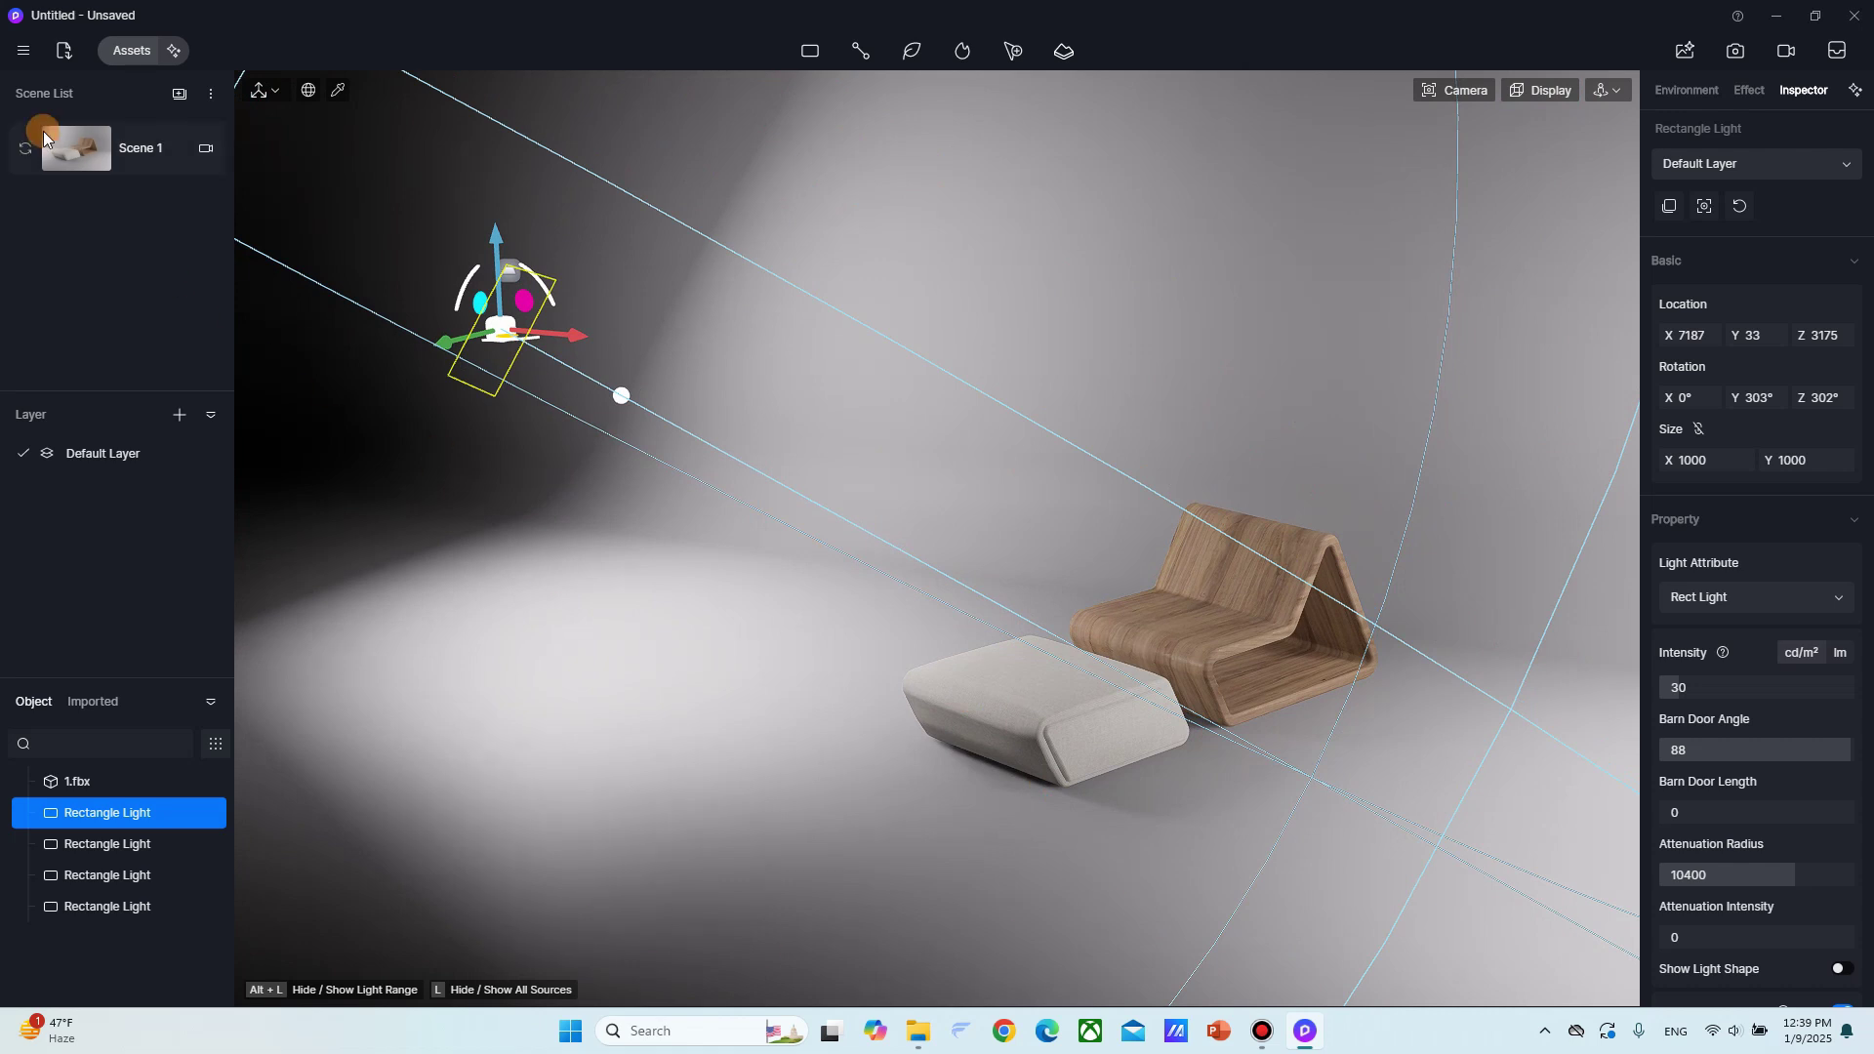
pyautogui.click(91, 137)
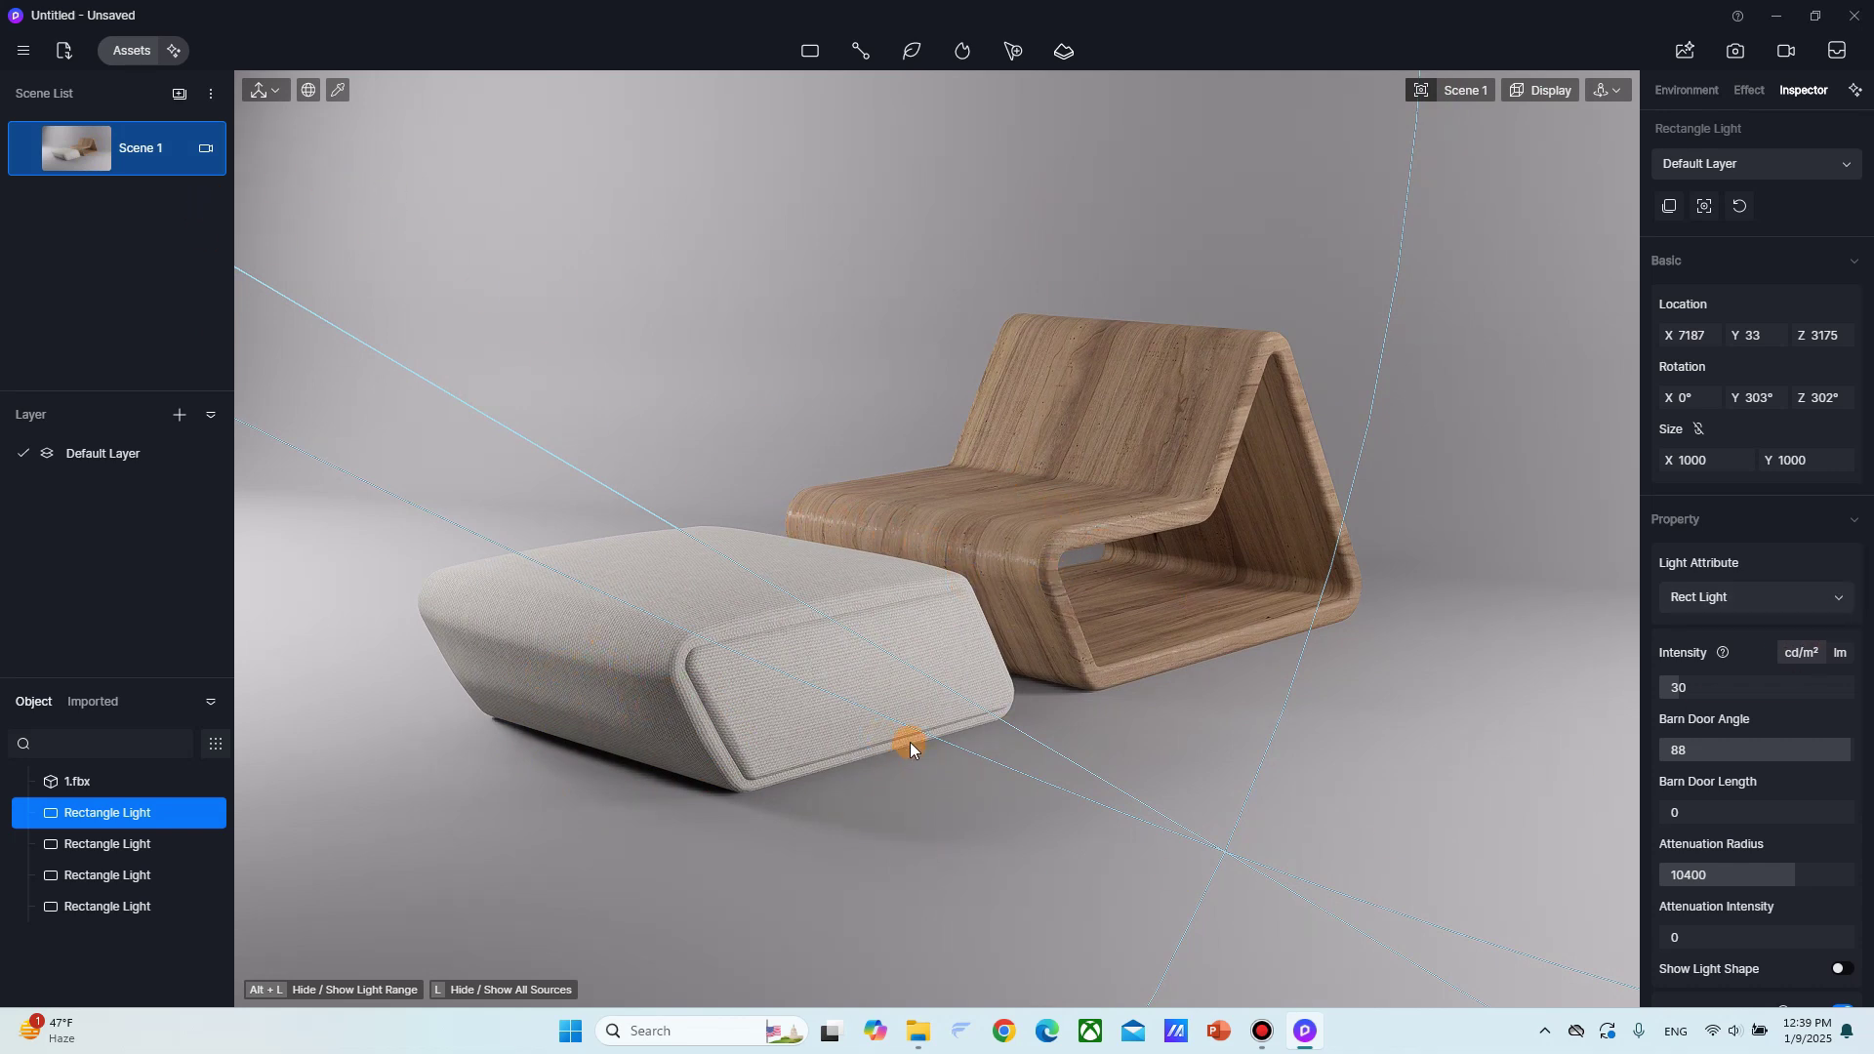
# Set the chair's wood material to specular 0.2 and roughness 0.83, and weaken its normal map strength.
pyautogui.click(337, 90)
pyautogui.click(1063, 473)
pyautogui.click(1761, 482)
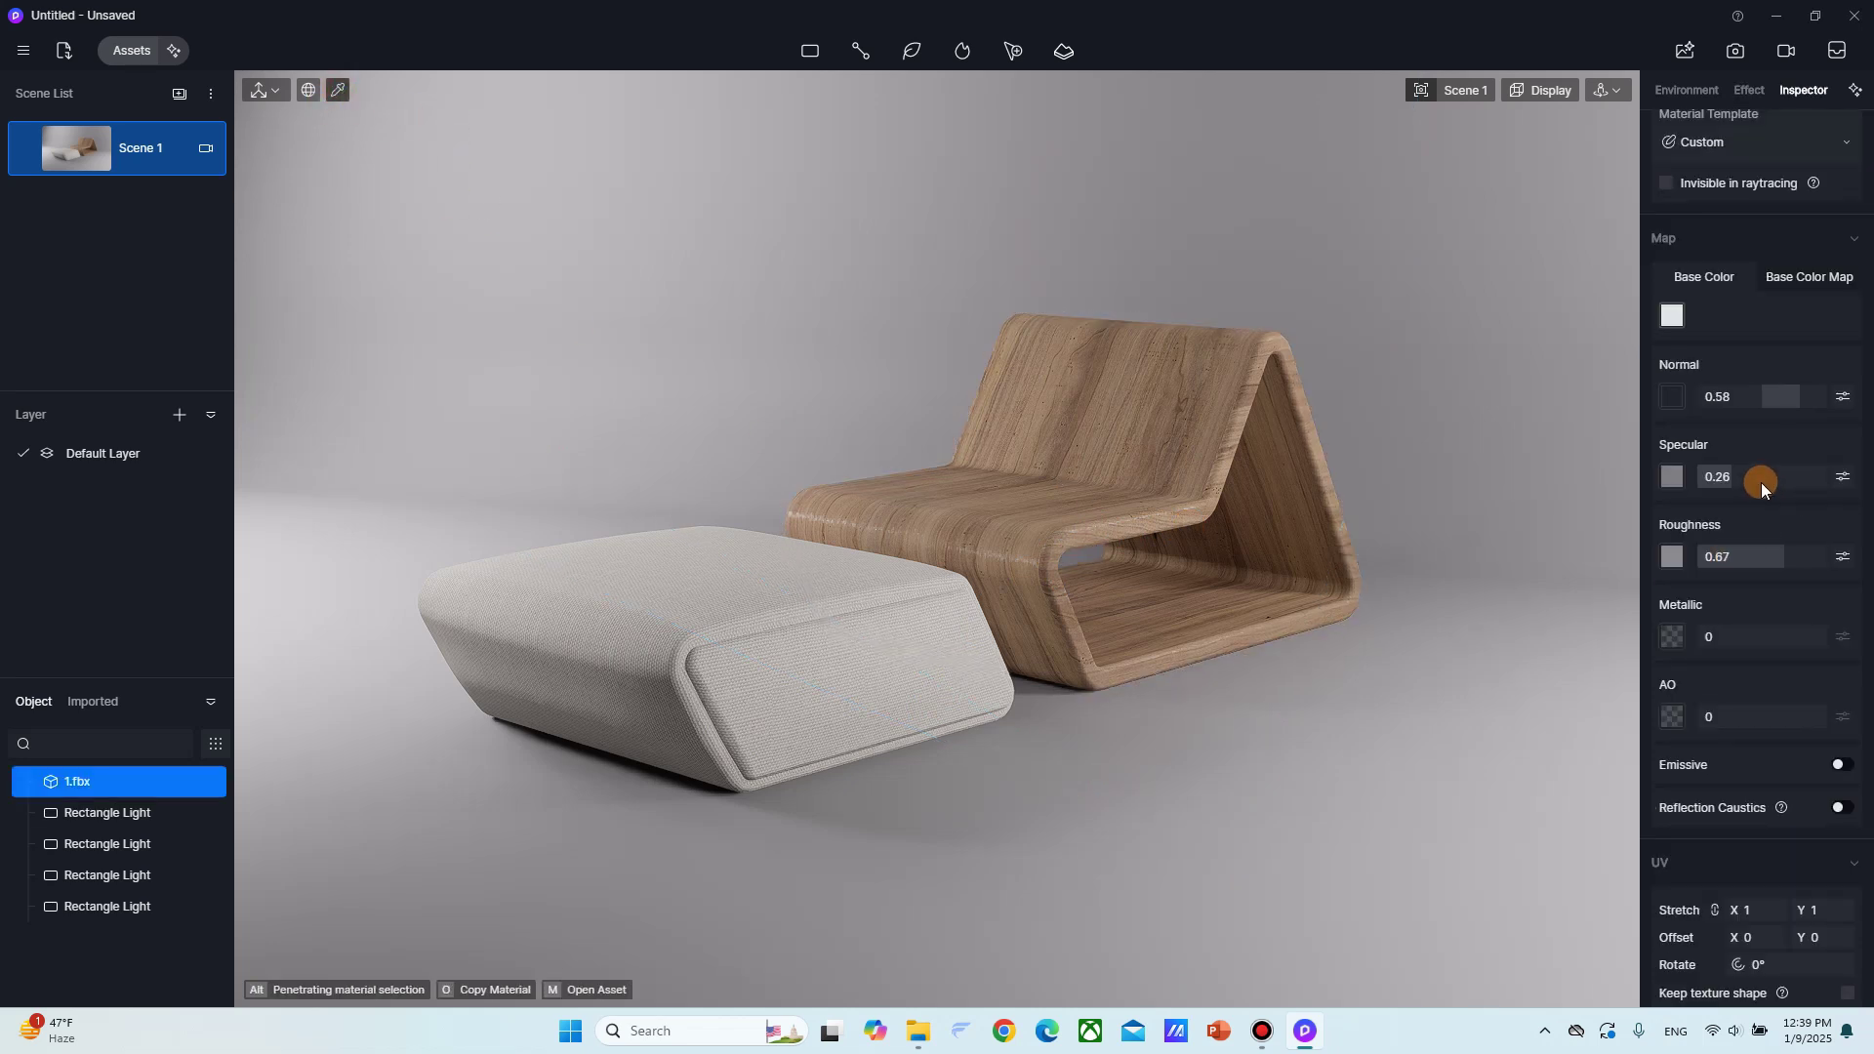
pyautogui.click(1797, 390)
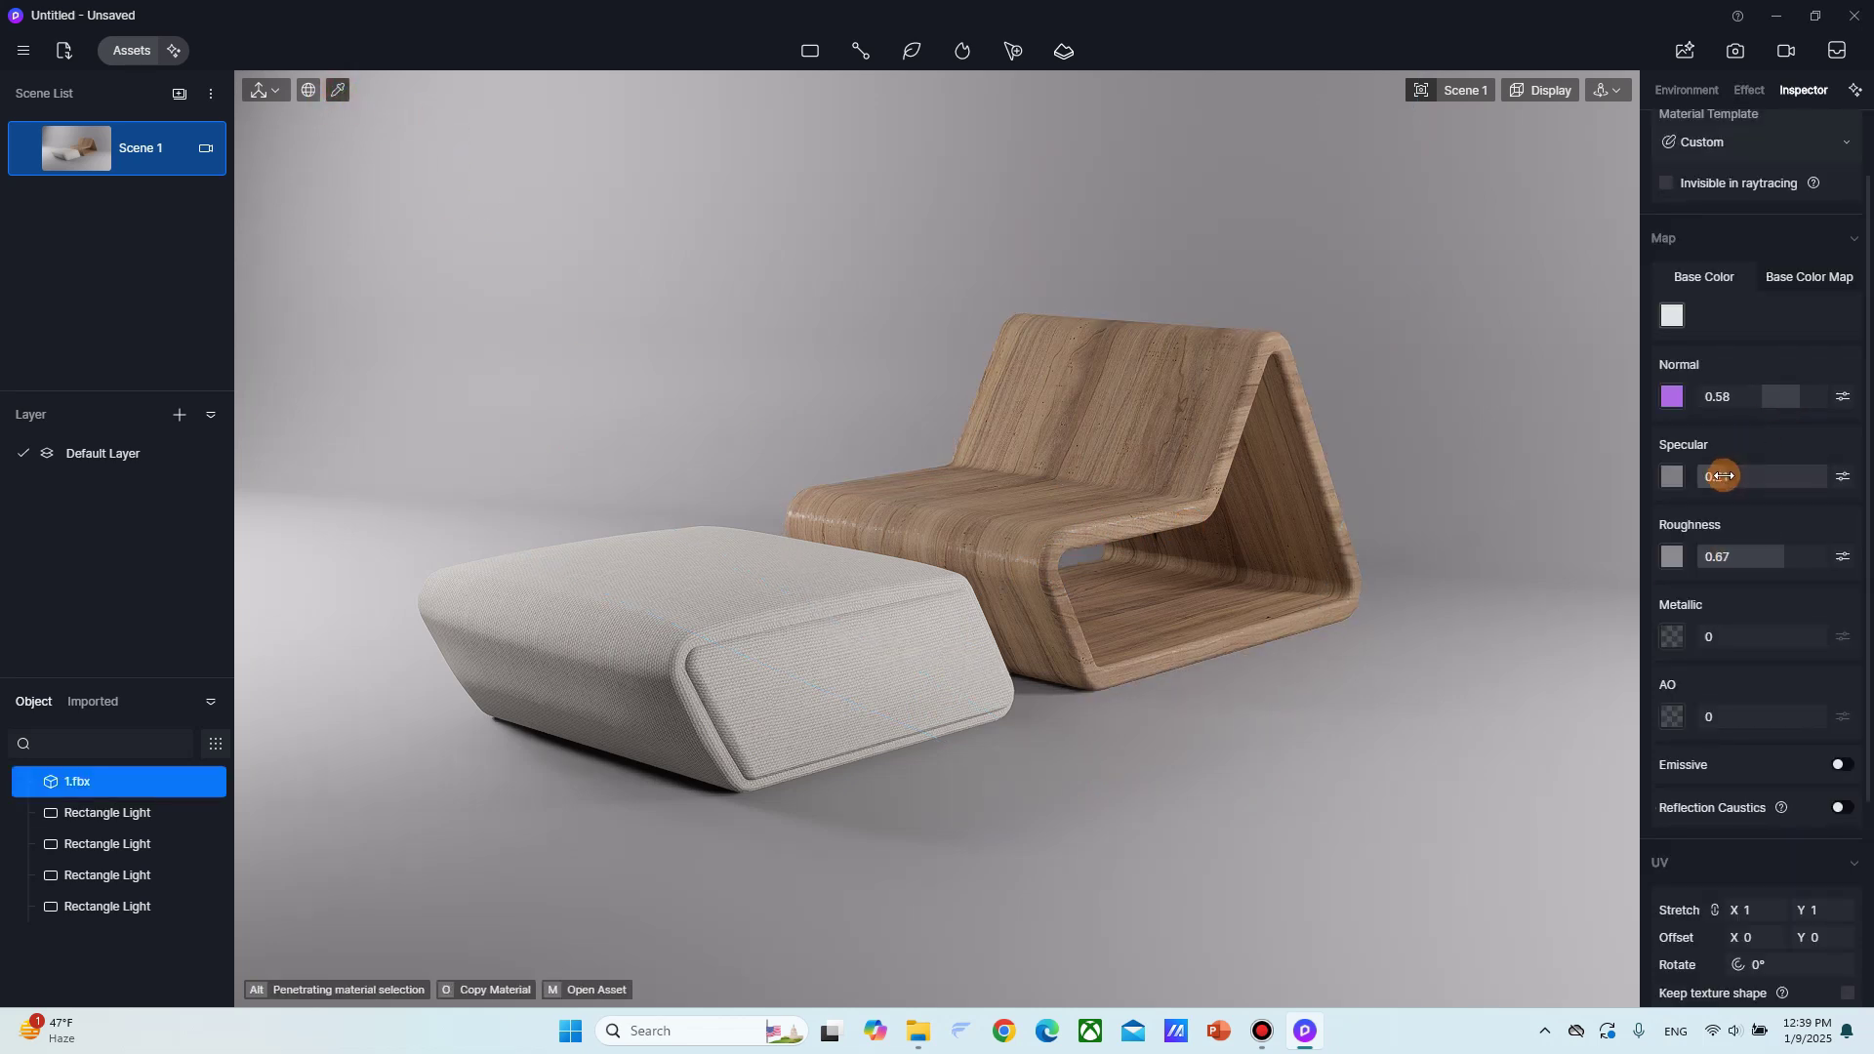
pyautogui.moveTo(1722, 476); pyautogui.dragTo(1710, 477)
pyautogui.moveTo(1746, 554); pyautogui.dragTo(1786, 556)
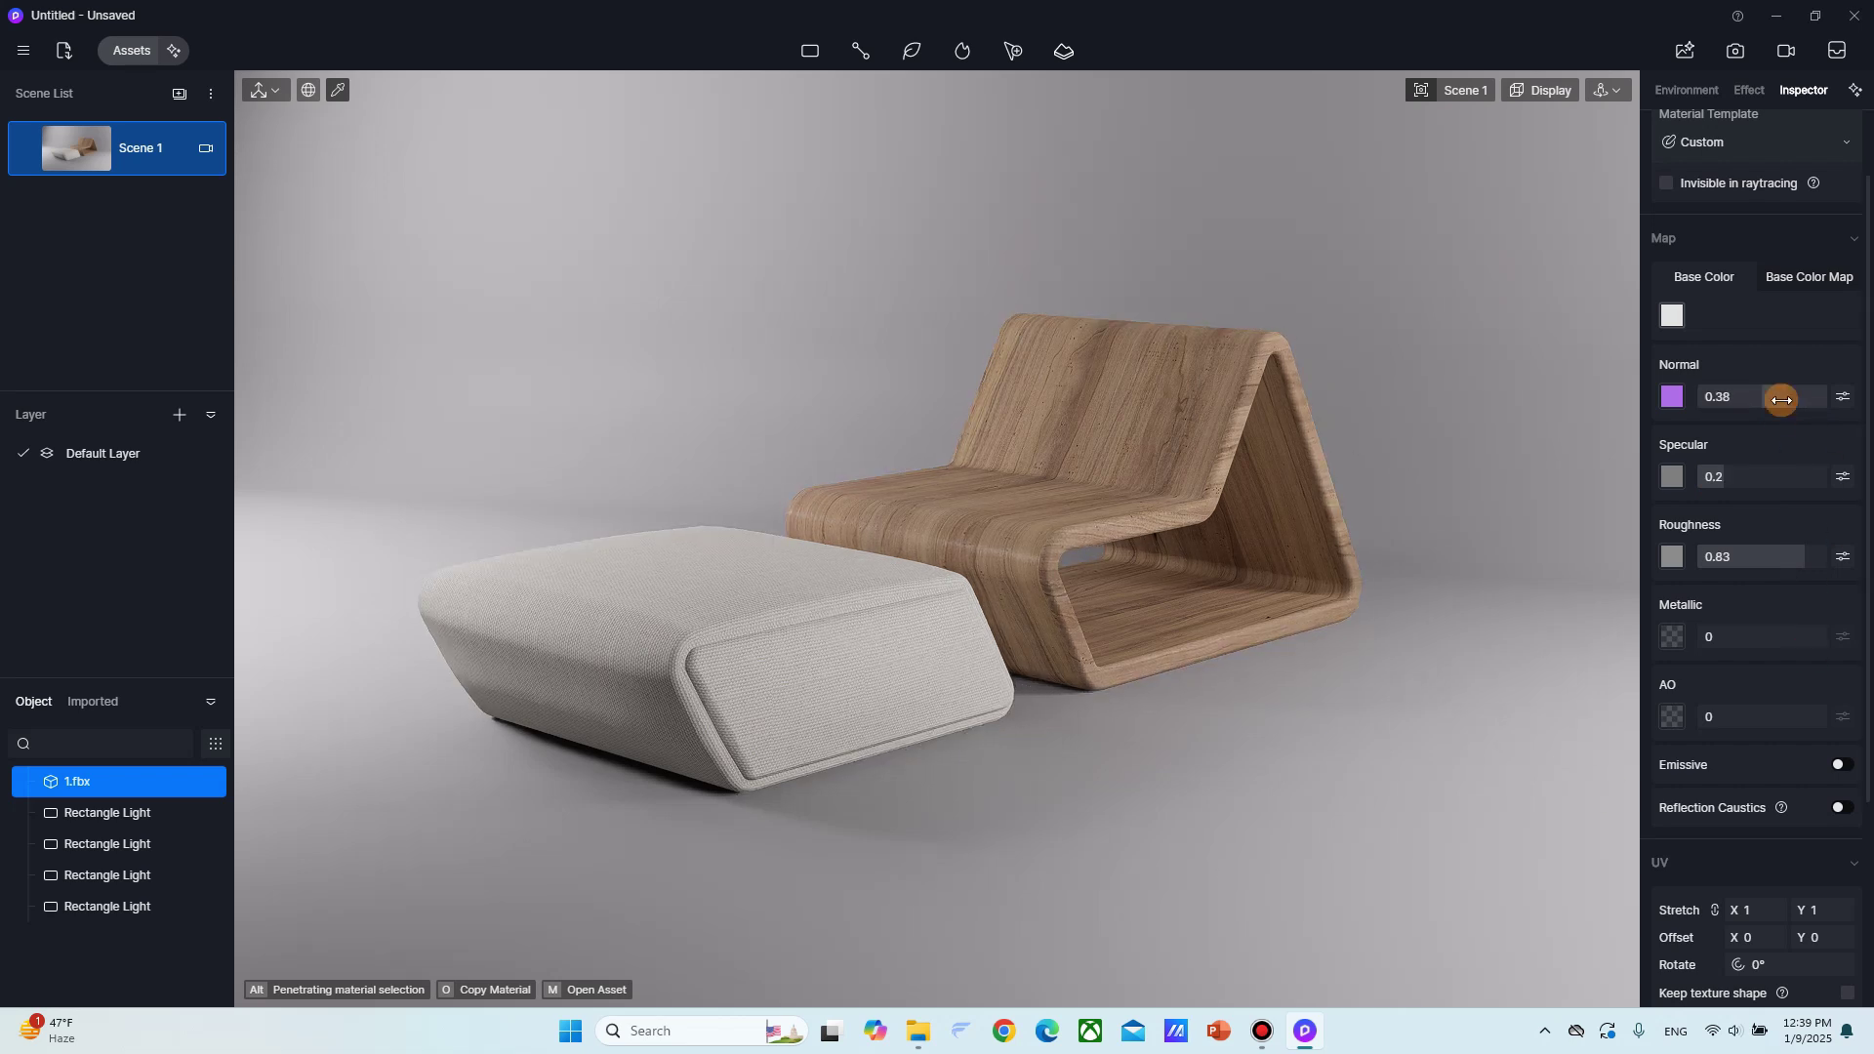
pyautogui.moveTo(1778, 400); pyautogui.dragTo(1770, 400)
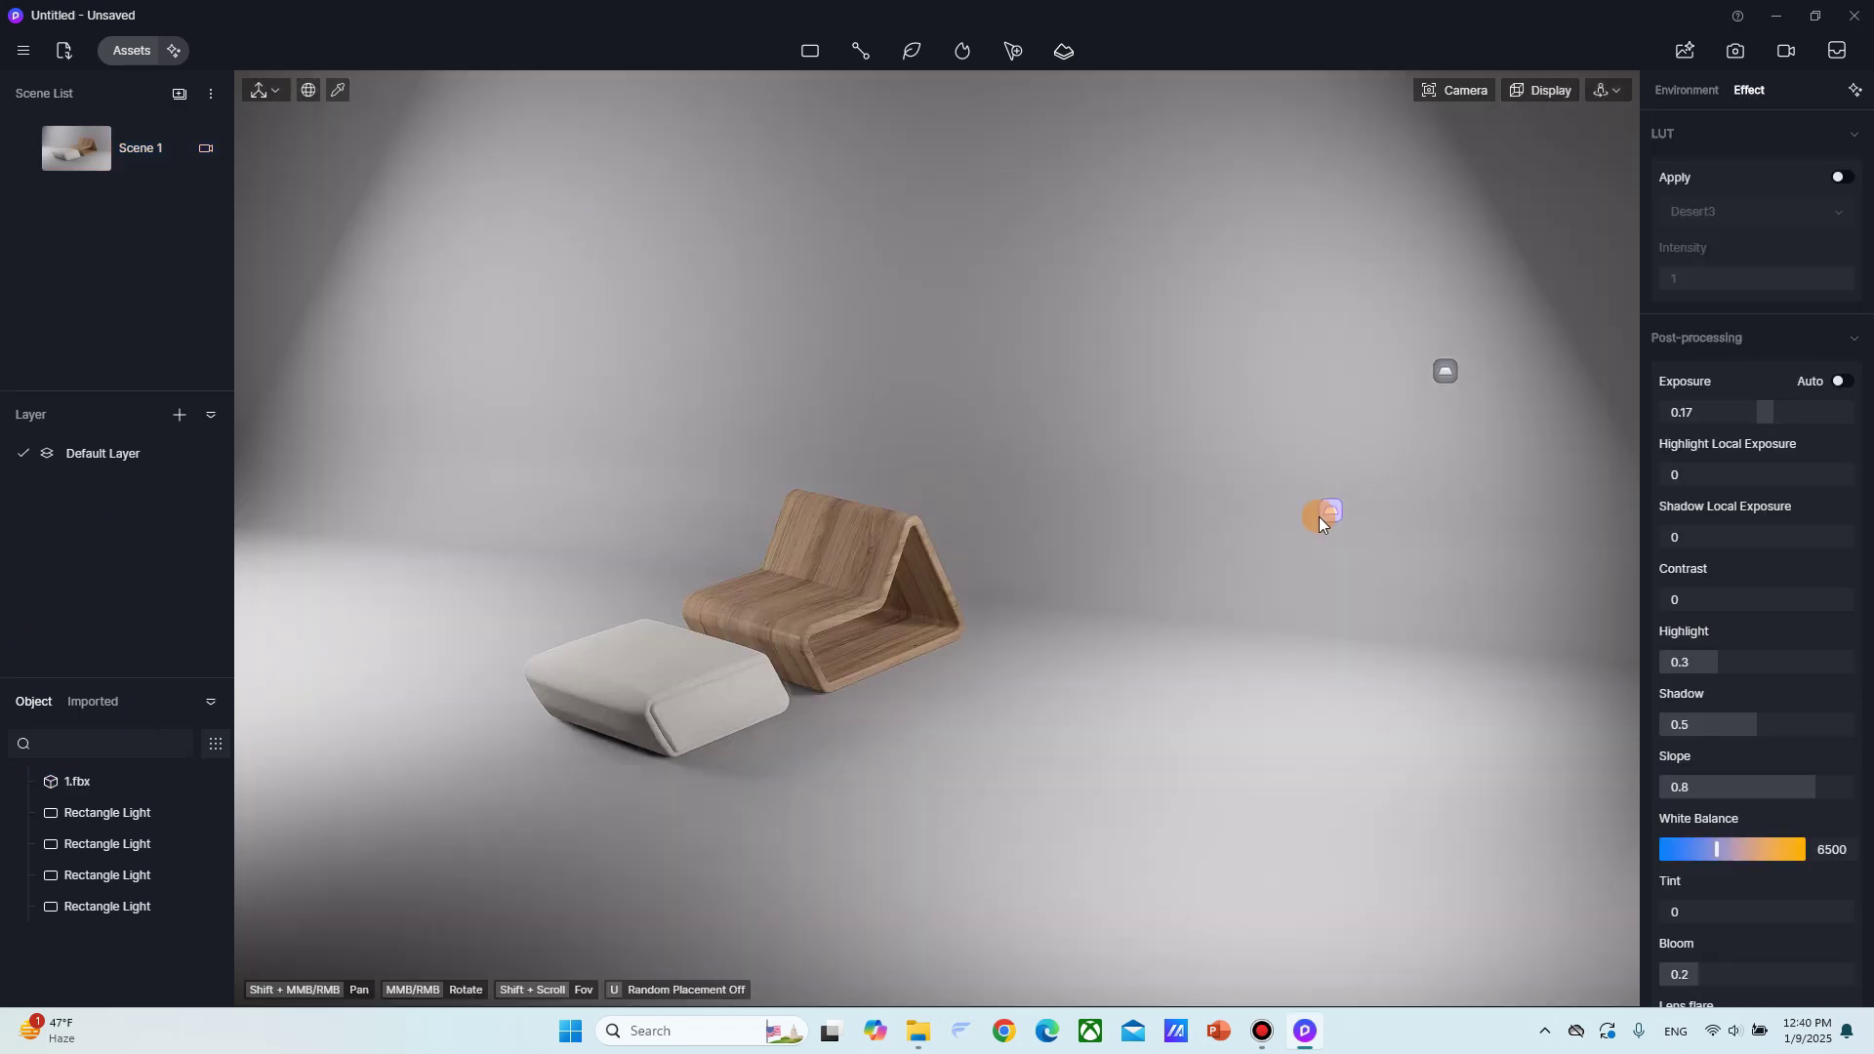
# Move the rectangle light with 191° Z rotation to X -1852, Y 4592, Z 3753 behind the chair.
pyautogui.click(1328, 513)
pyautogui.click(1441, 373)
pyautogui.moveTo(1408, 437); pyautogui.dragTo(1432, 478, button='middle')
pyautogui.moveTo(1431, 463); pyautogui.dragTo(1366, 438)
pyautogui.moveTo(1172, 658); pyautogui.dragTo(1159, 606, button='middle')
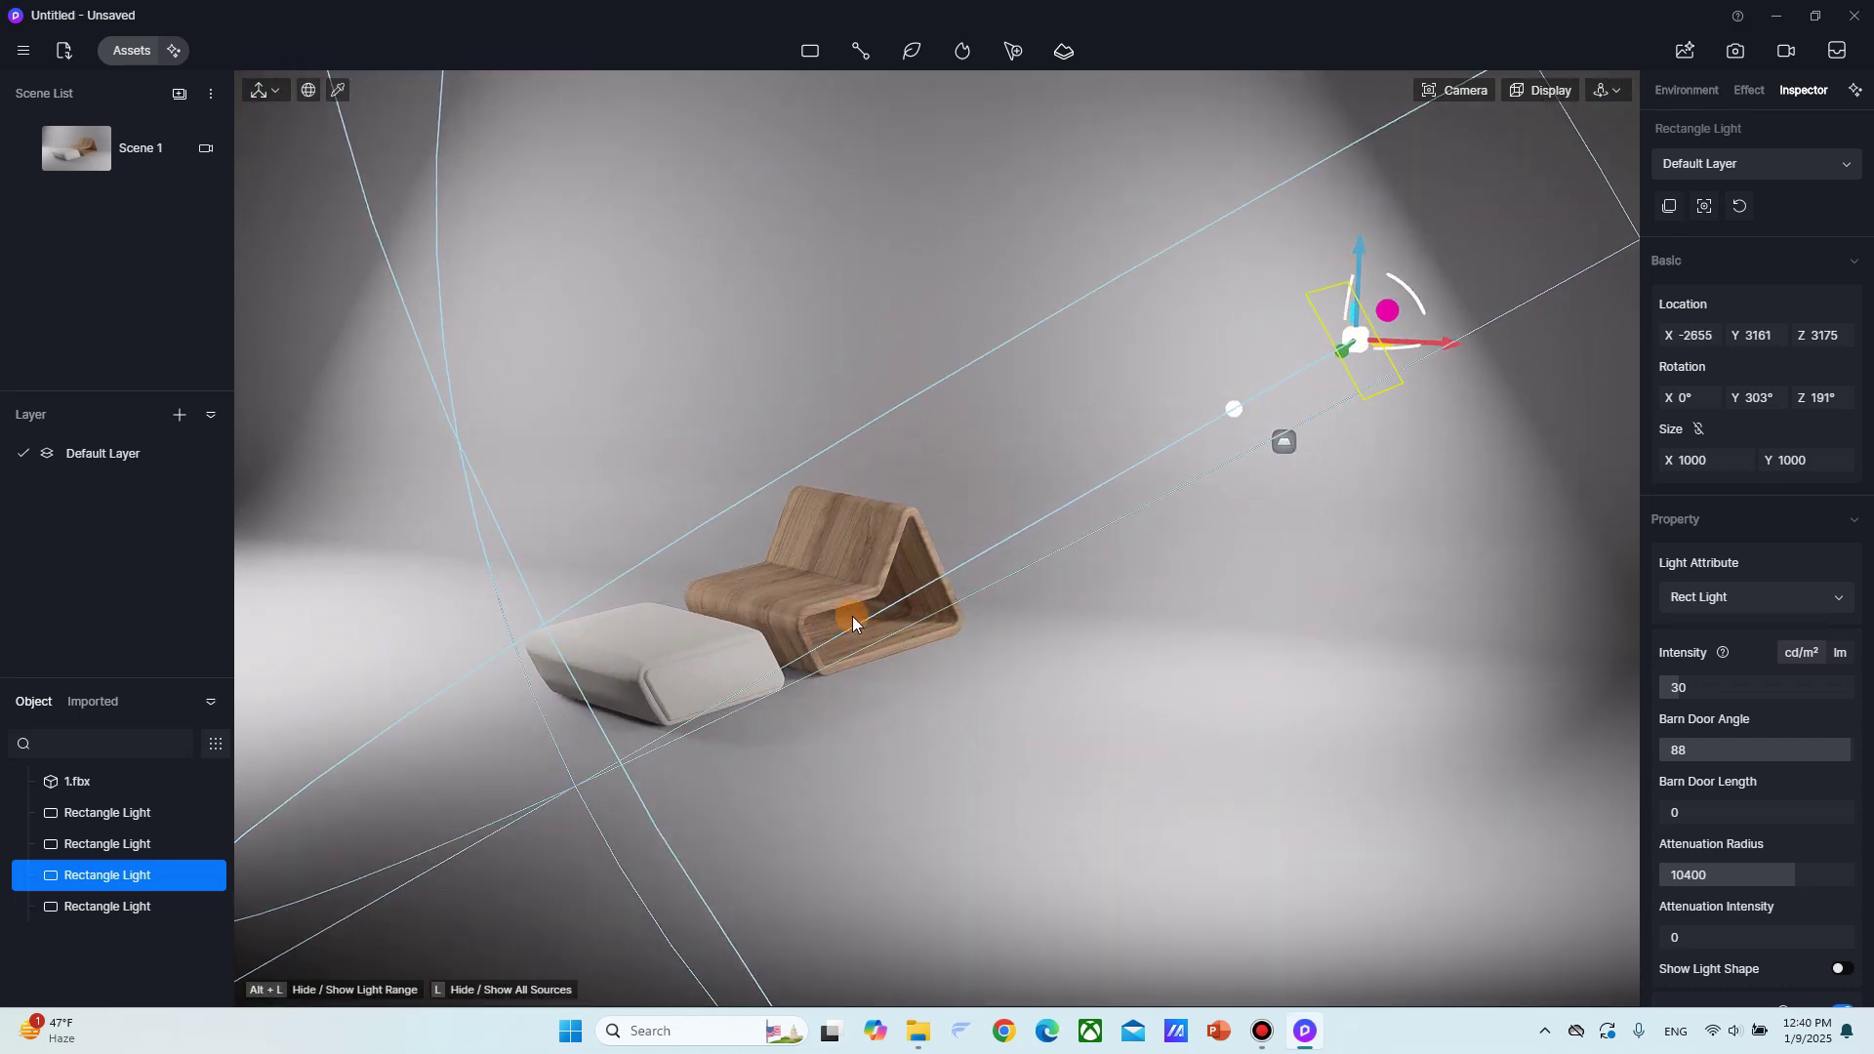
pyautogui.scroll(5, 868, 617)
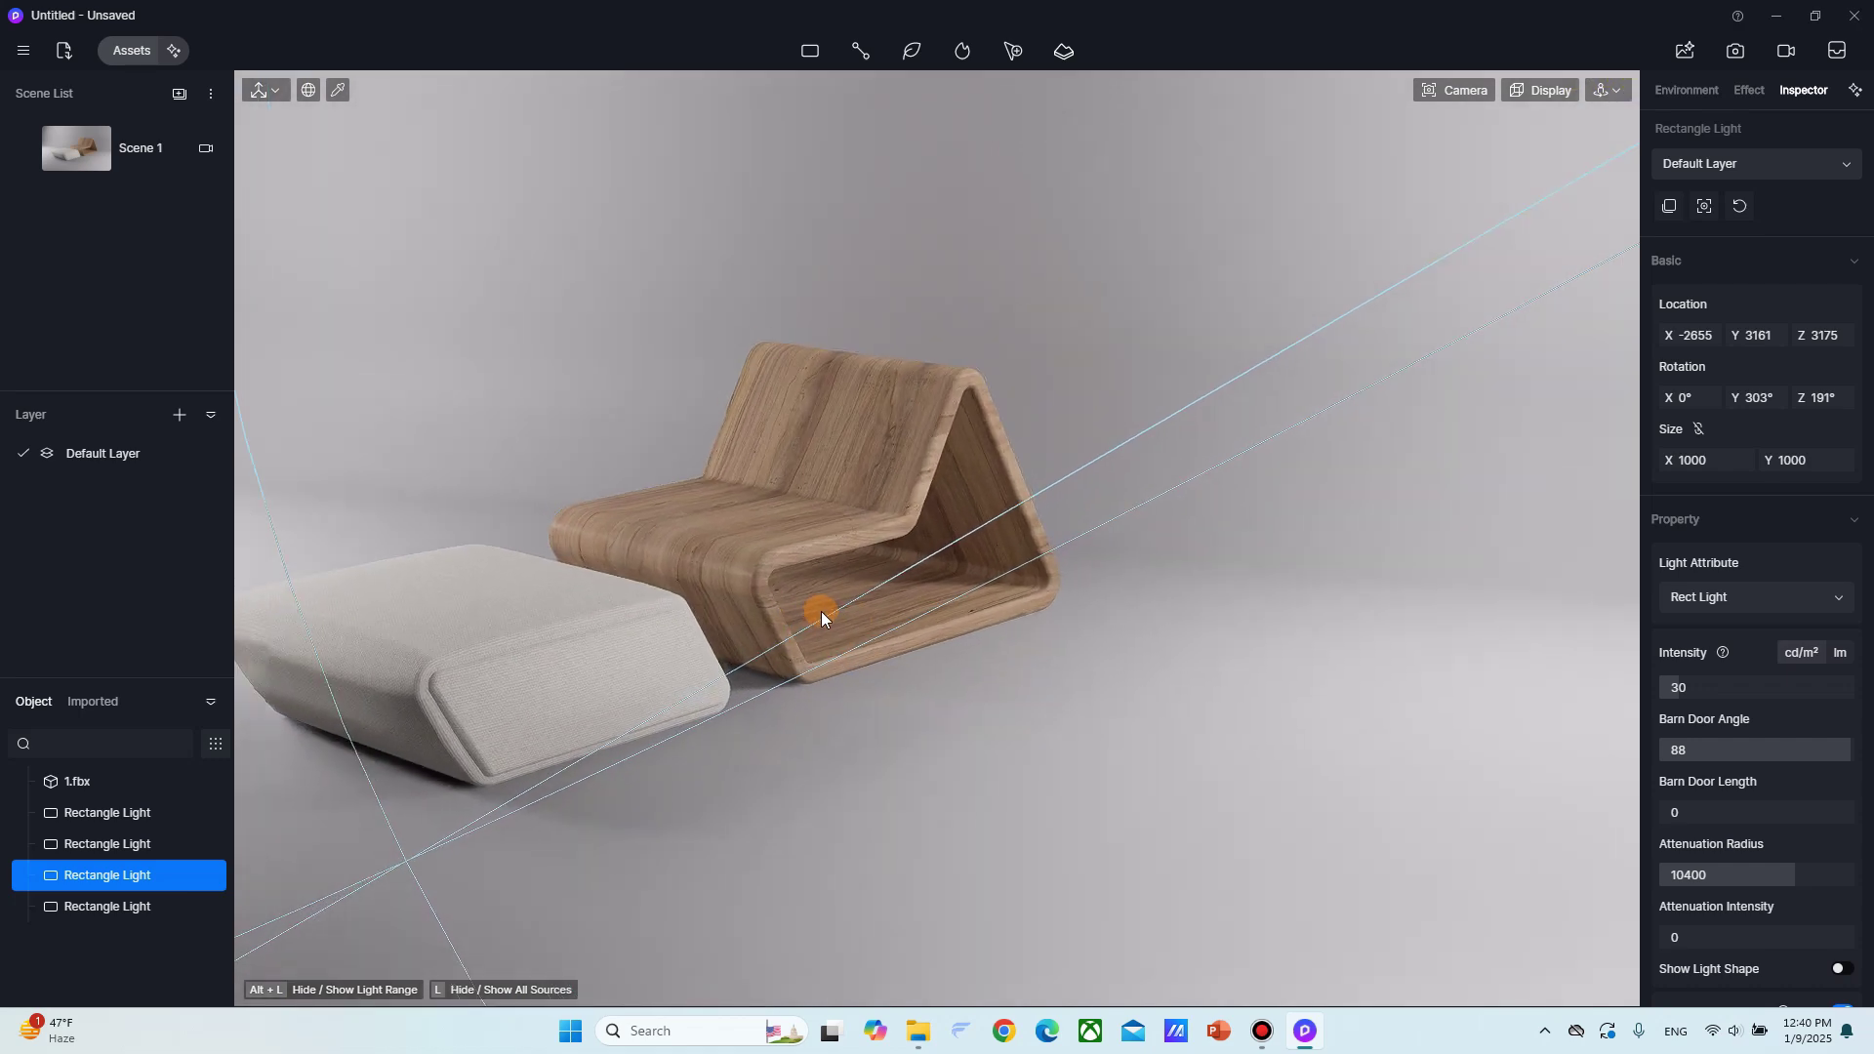
pyautogui.scroll(-3, 821, 615)
pyautogui.keyDown('shift'); pyautogui.moveTo(1284, 398); pyautogui.dragTo(1080, 549, button='middle'); pyautogui.keyUp('shift')
pyautogui.moveTo(1269, 297); pyautogui.dragTo(1262, 408)
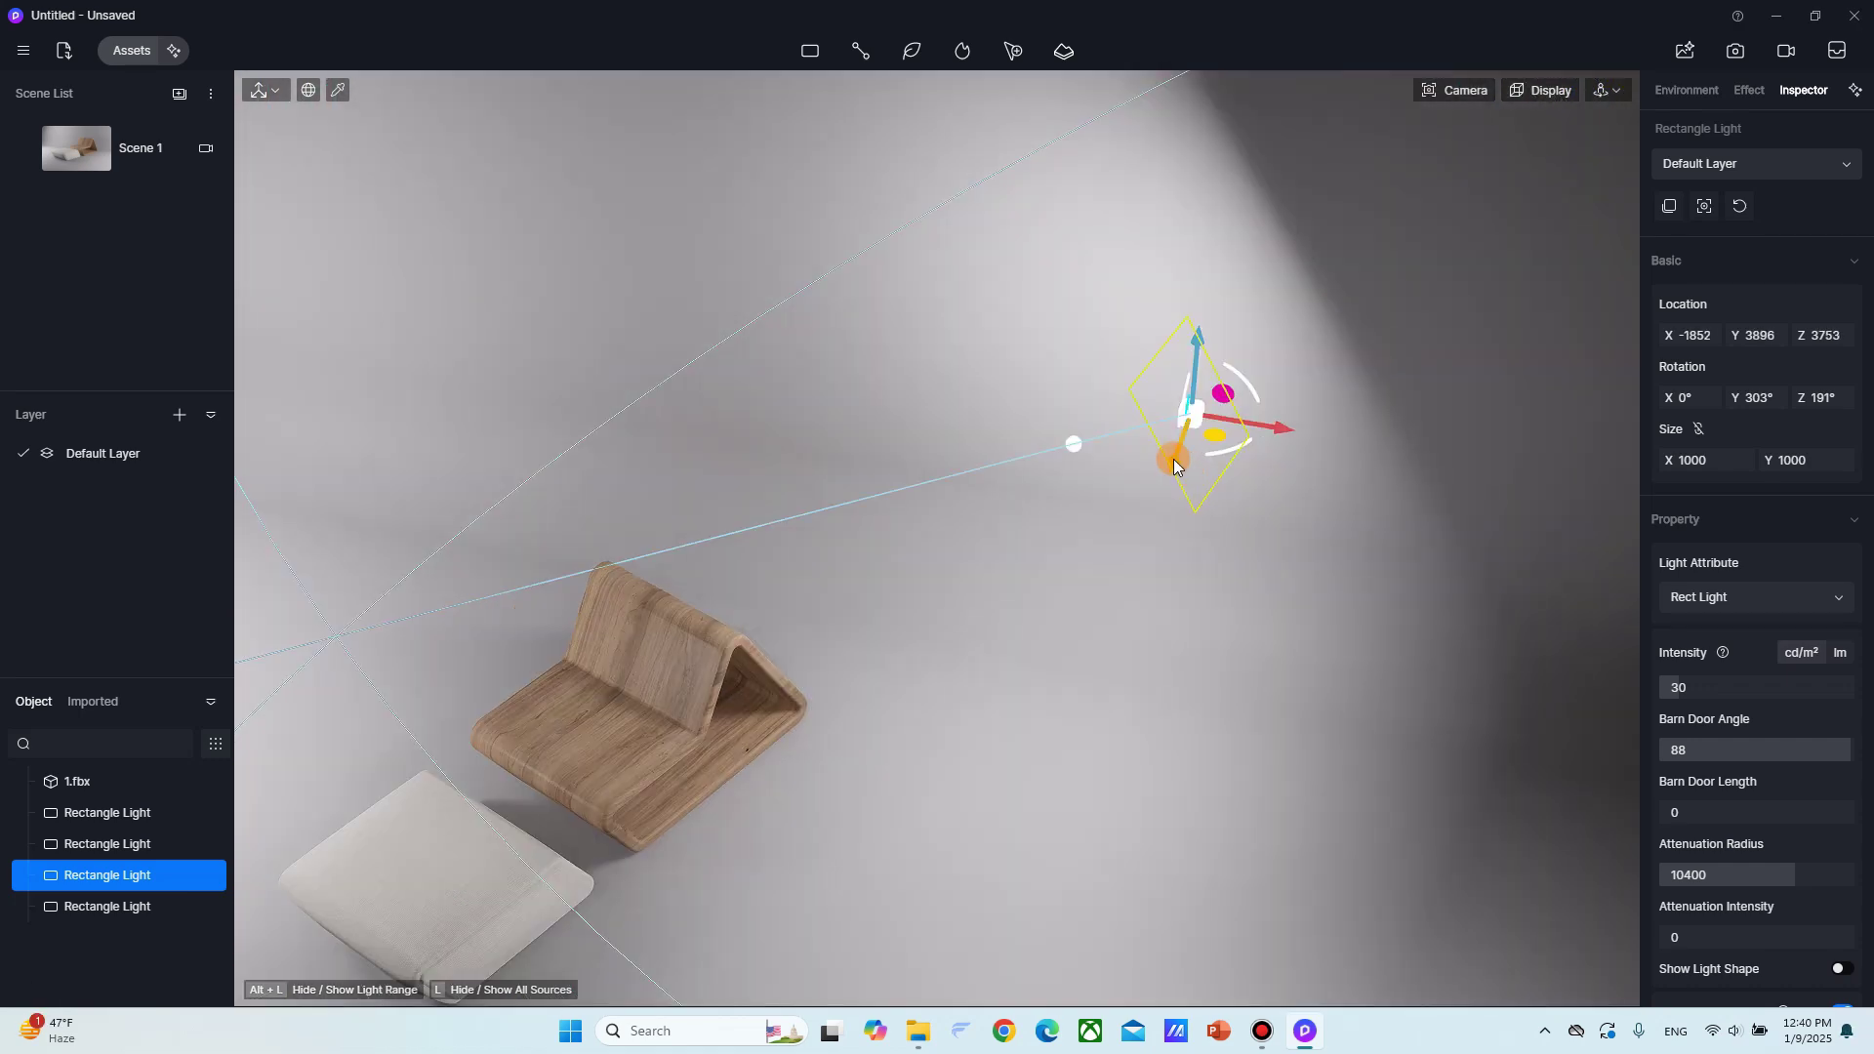
pyautogui.moveTo(1173, 459); pyautogui.dragTo(1232, 407)
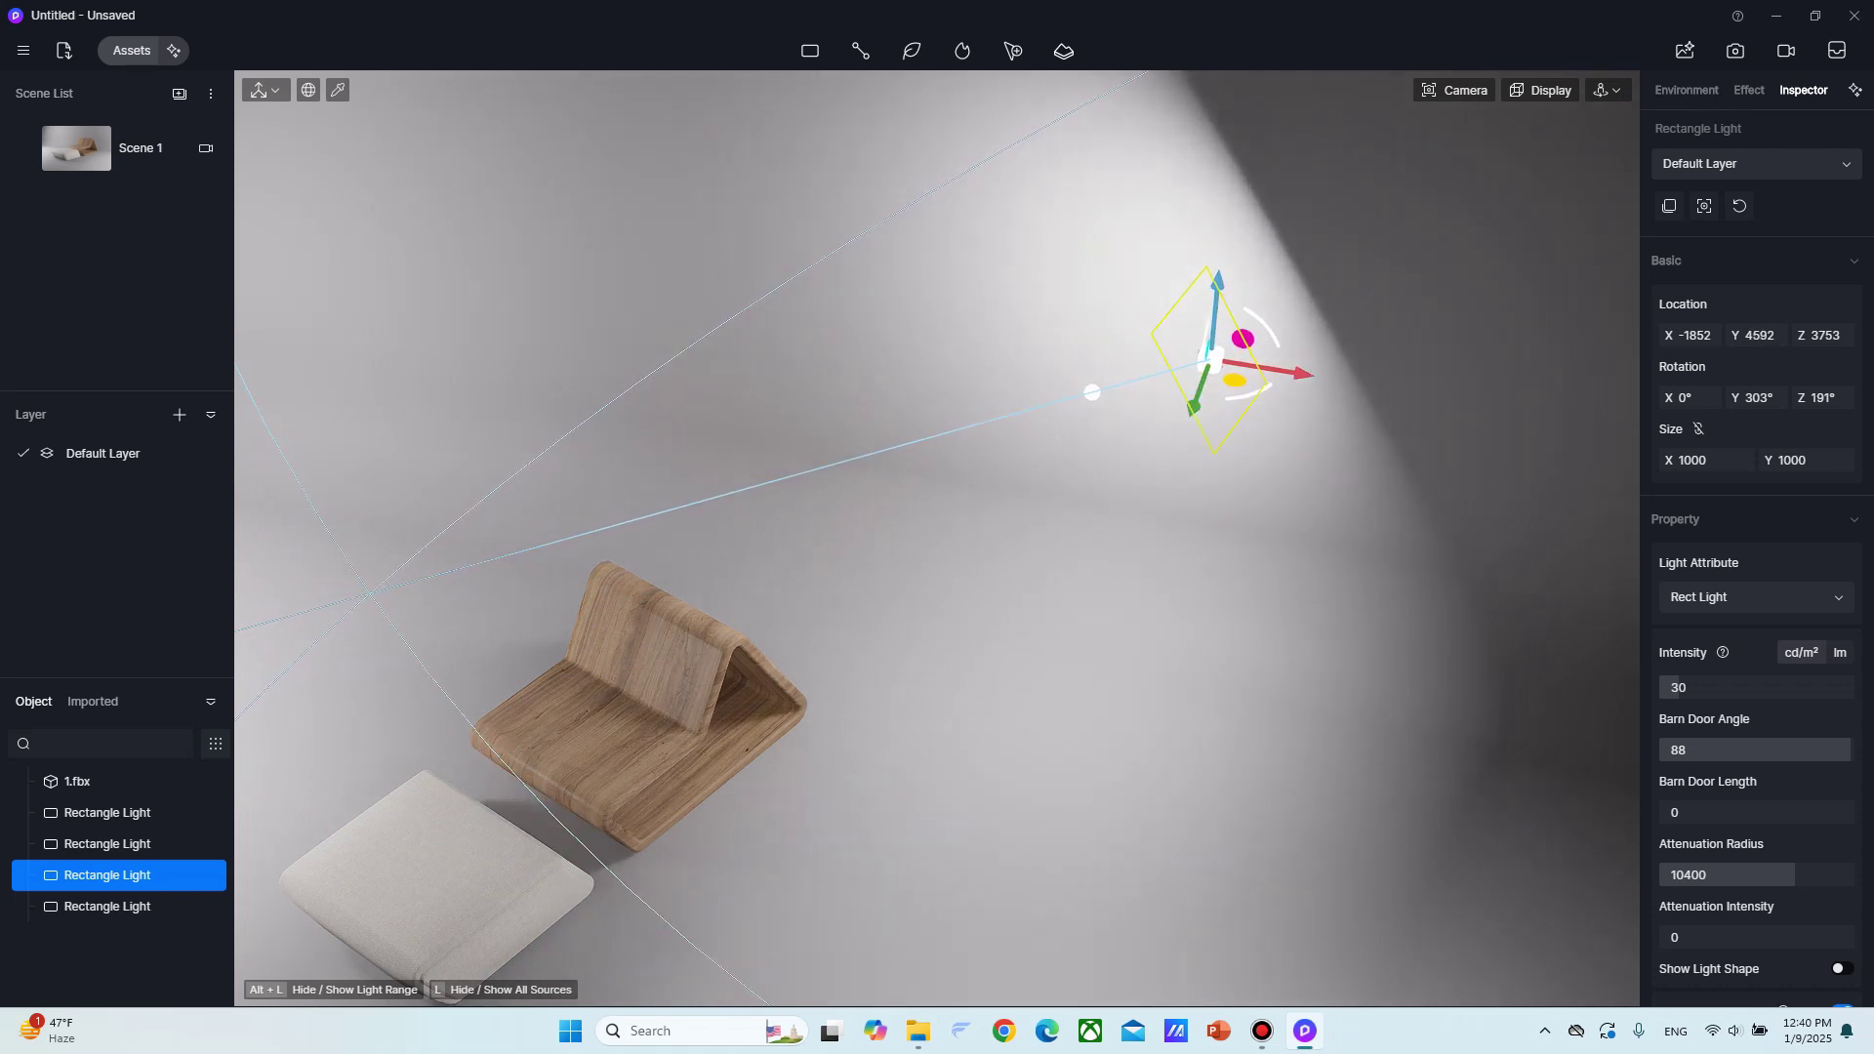
# Inspect up close how the repositioned light behind the chair illuminates the seats and backdrop.
pyautogui.moveTo(1265, 879); pyautogui.dragTo(1210, 751, button='middle')
pyautogui.scroll(3, 847, 840)
pyautogui.keyDown('shift'); pyautogui.moveTo(842, 837); pyautogui.dragTo(958, 808, button='middle'); pyautogui.keyUp('shift')
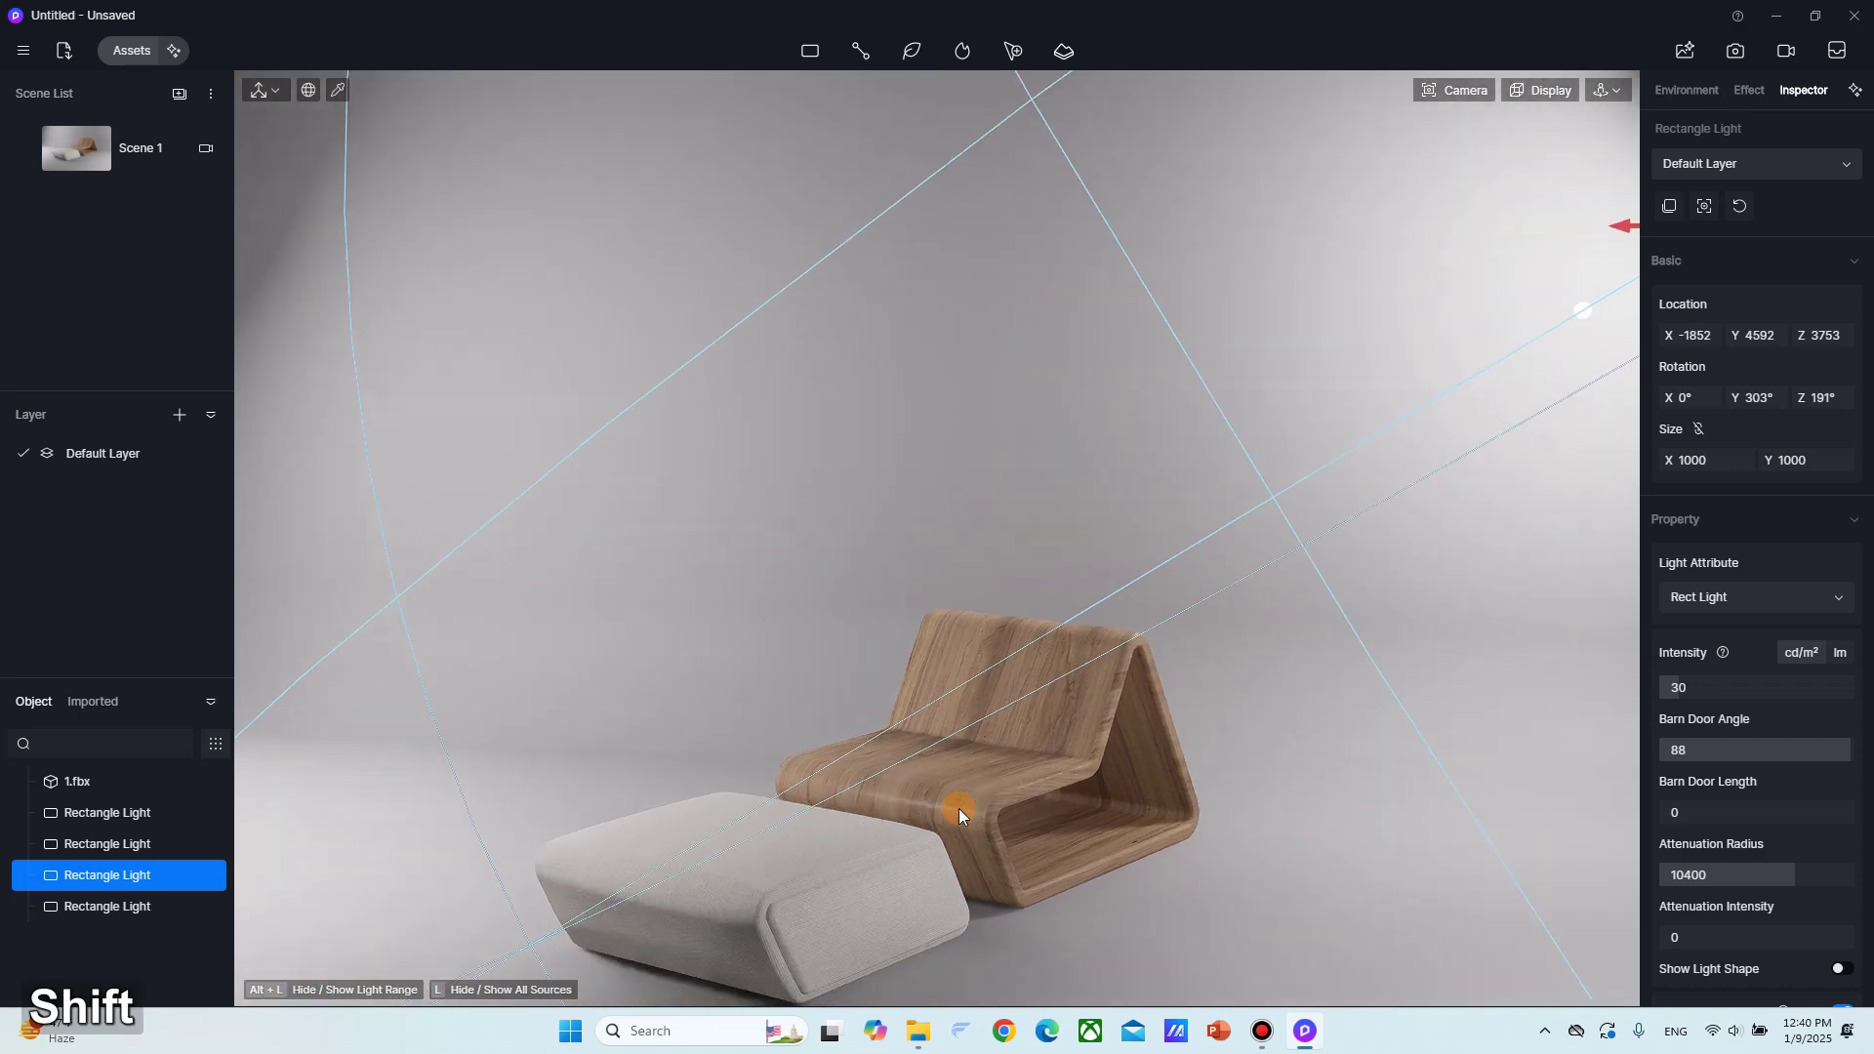
pyautogui.scroll(3, 962, 803)
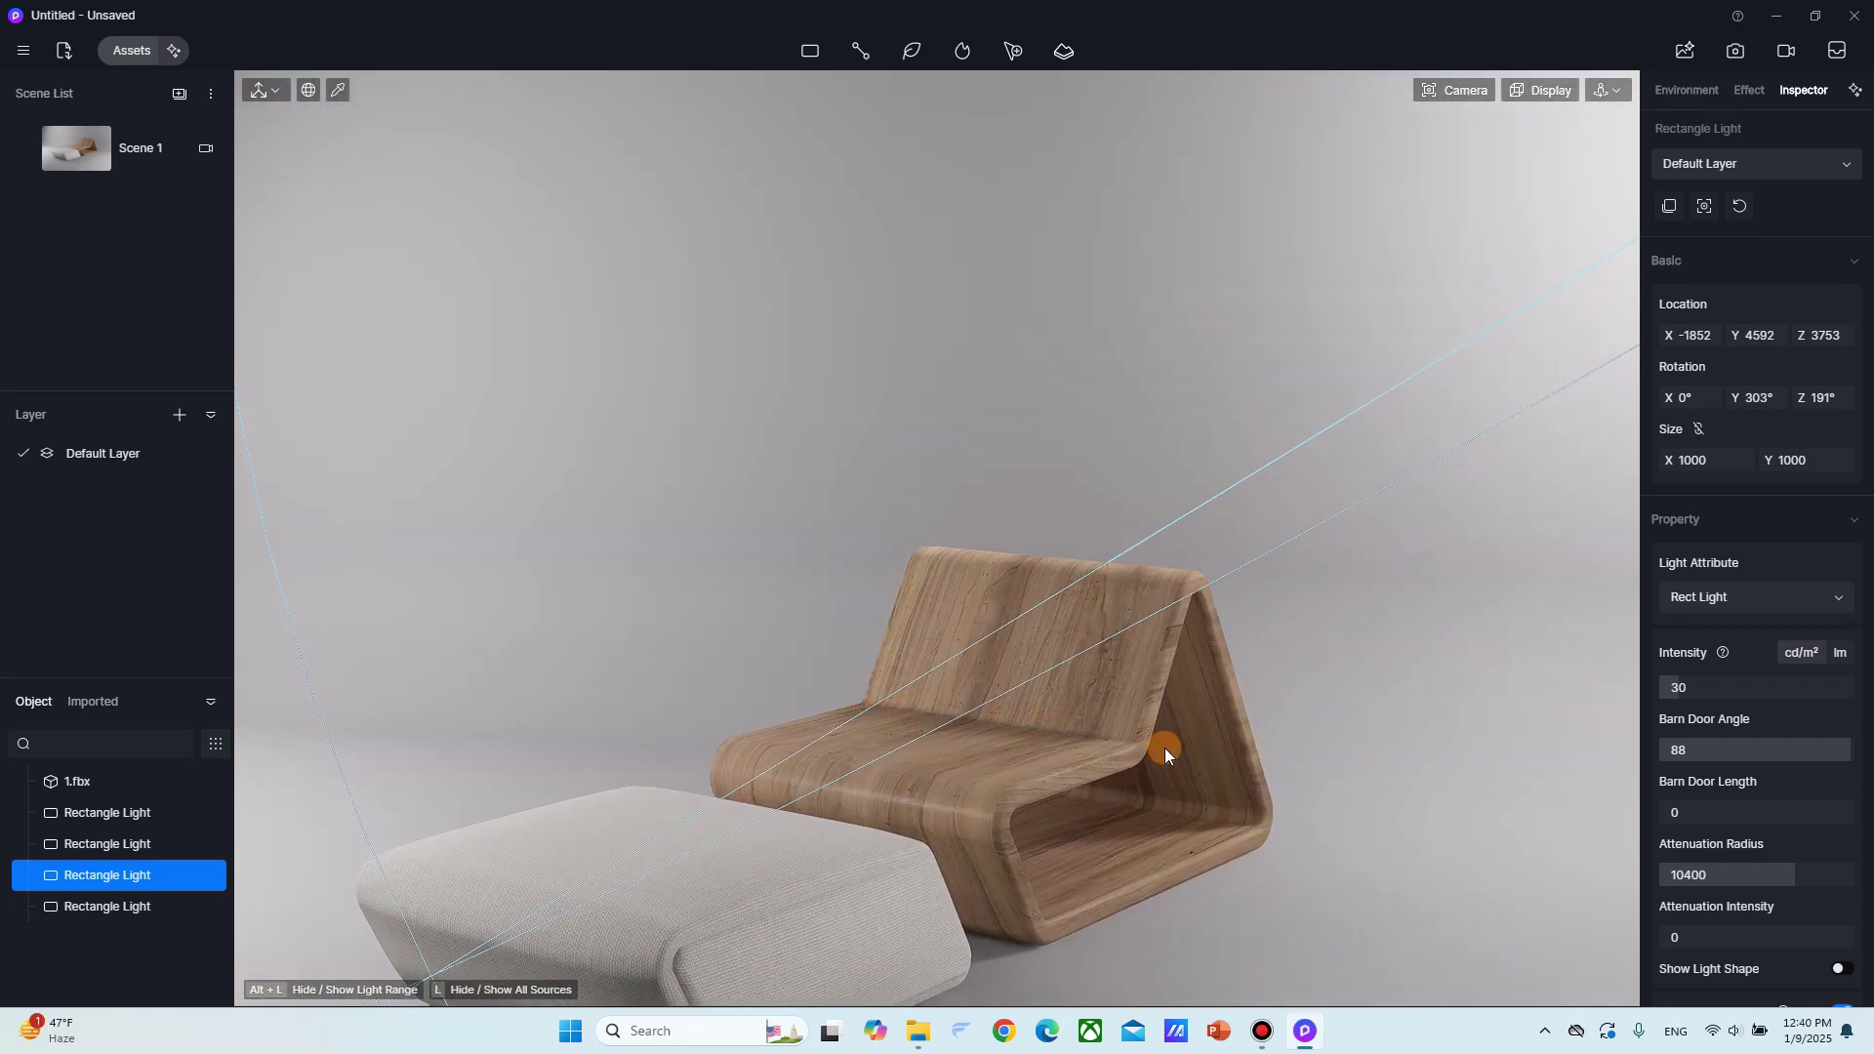
pyautogui.moveTo(1165, 750); pyautogui.dragTo(685, 934, button='right')
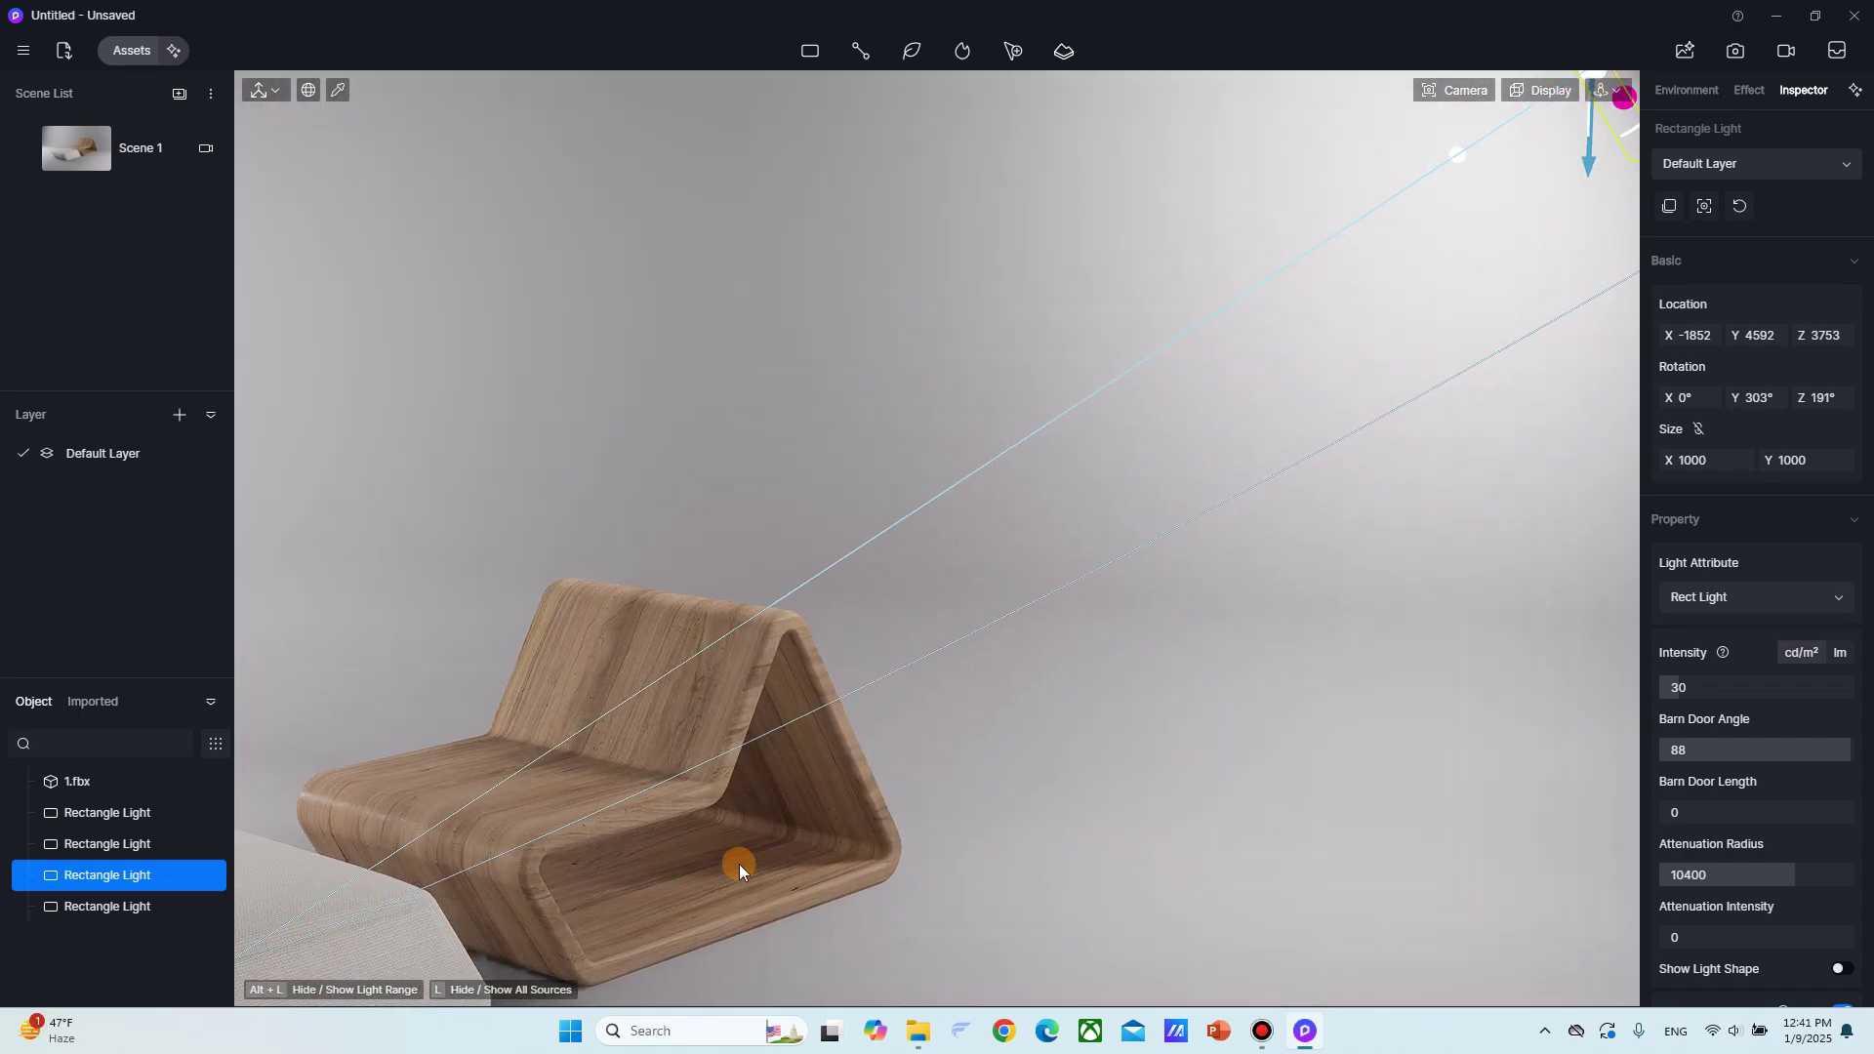
# Return to the Scene 1 view and configure the image render output as 16:9 at the 2k preset size.
pyautogui.moveTo(739, 864); pyautogui.dragTo(259, 630, button='right')
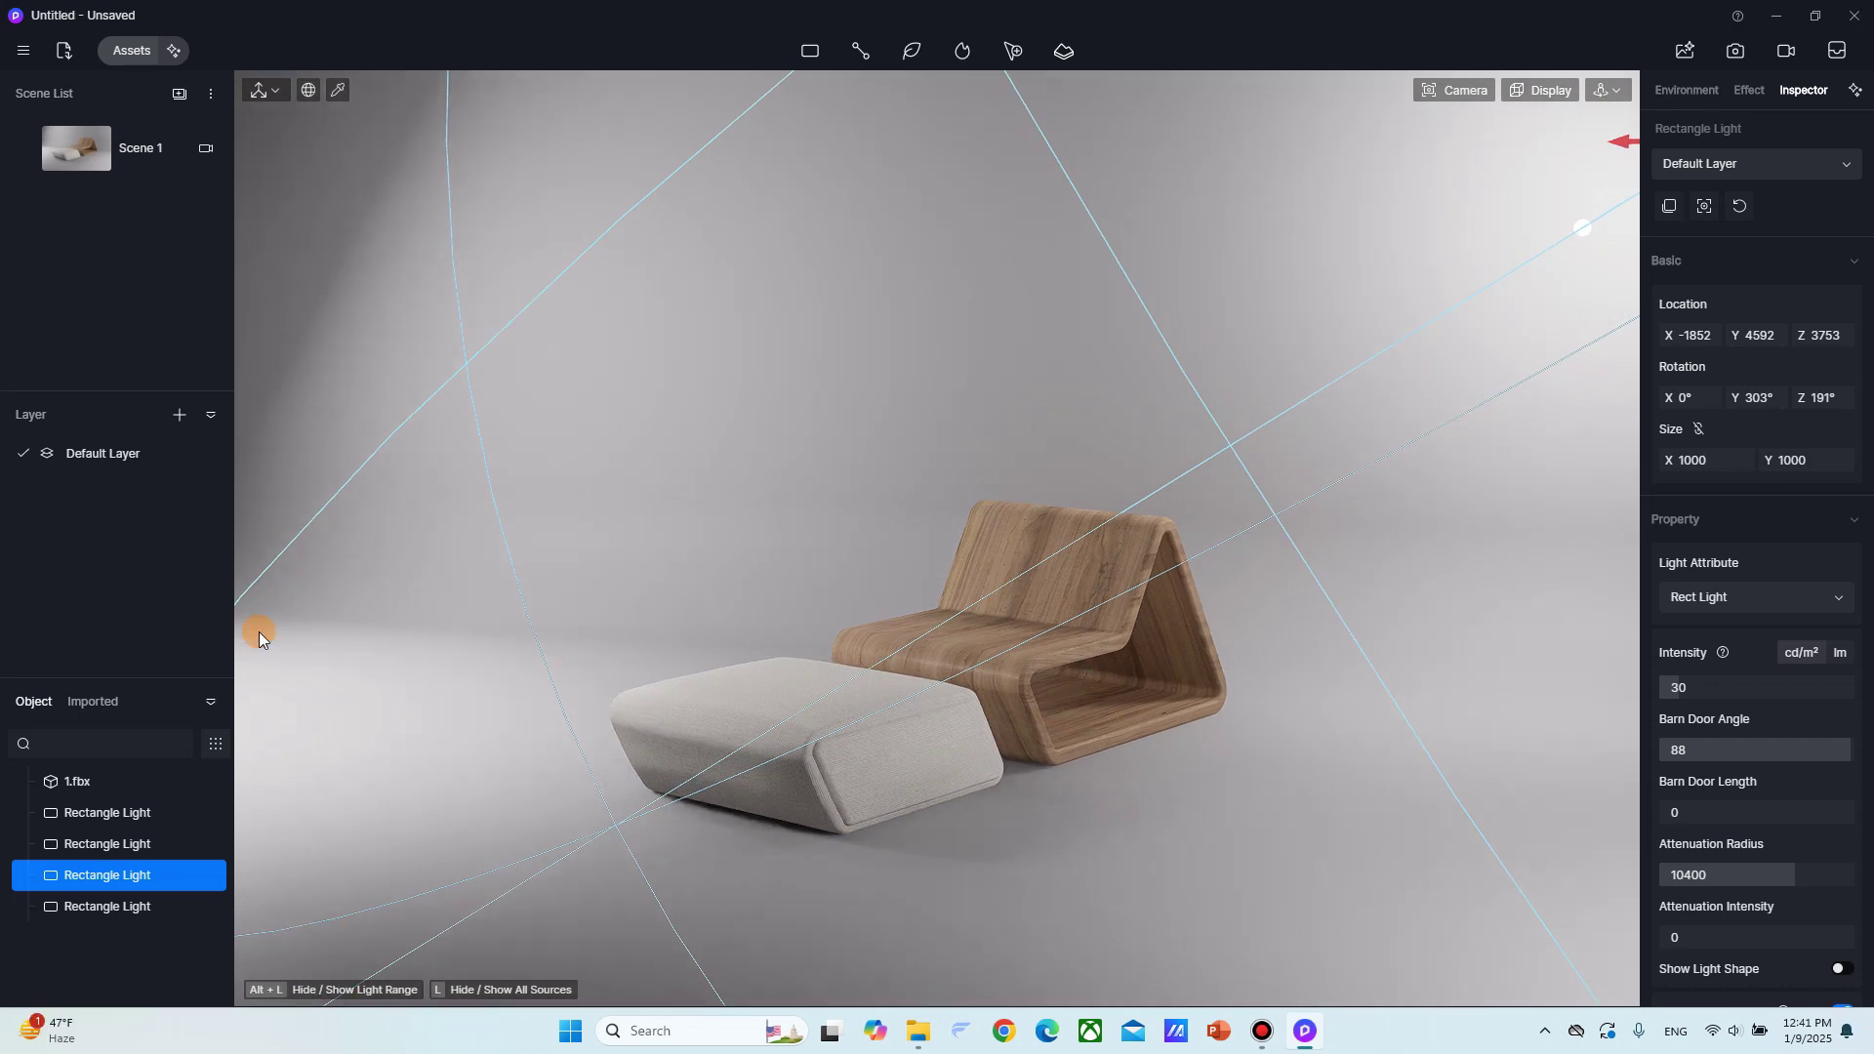
pyautogui.doubleClick(113, 140)
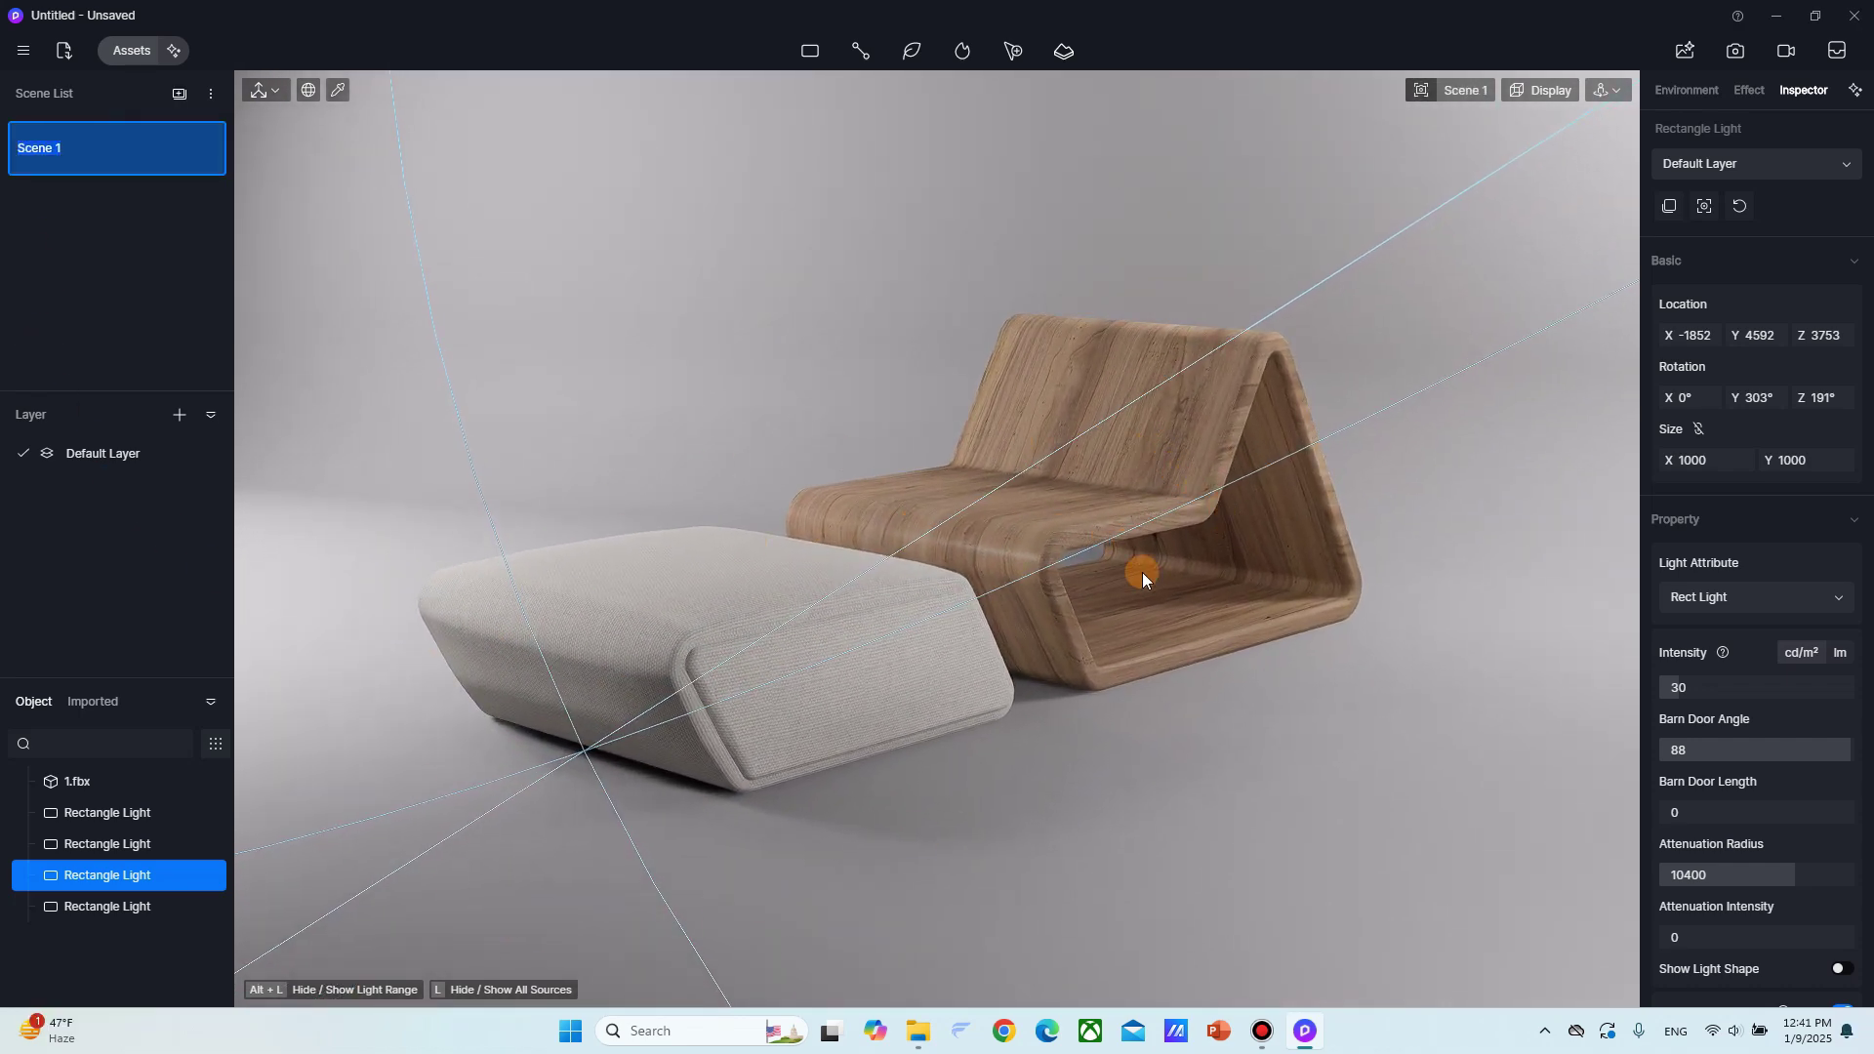
pyautogui.click(1142, 571)
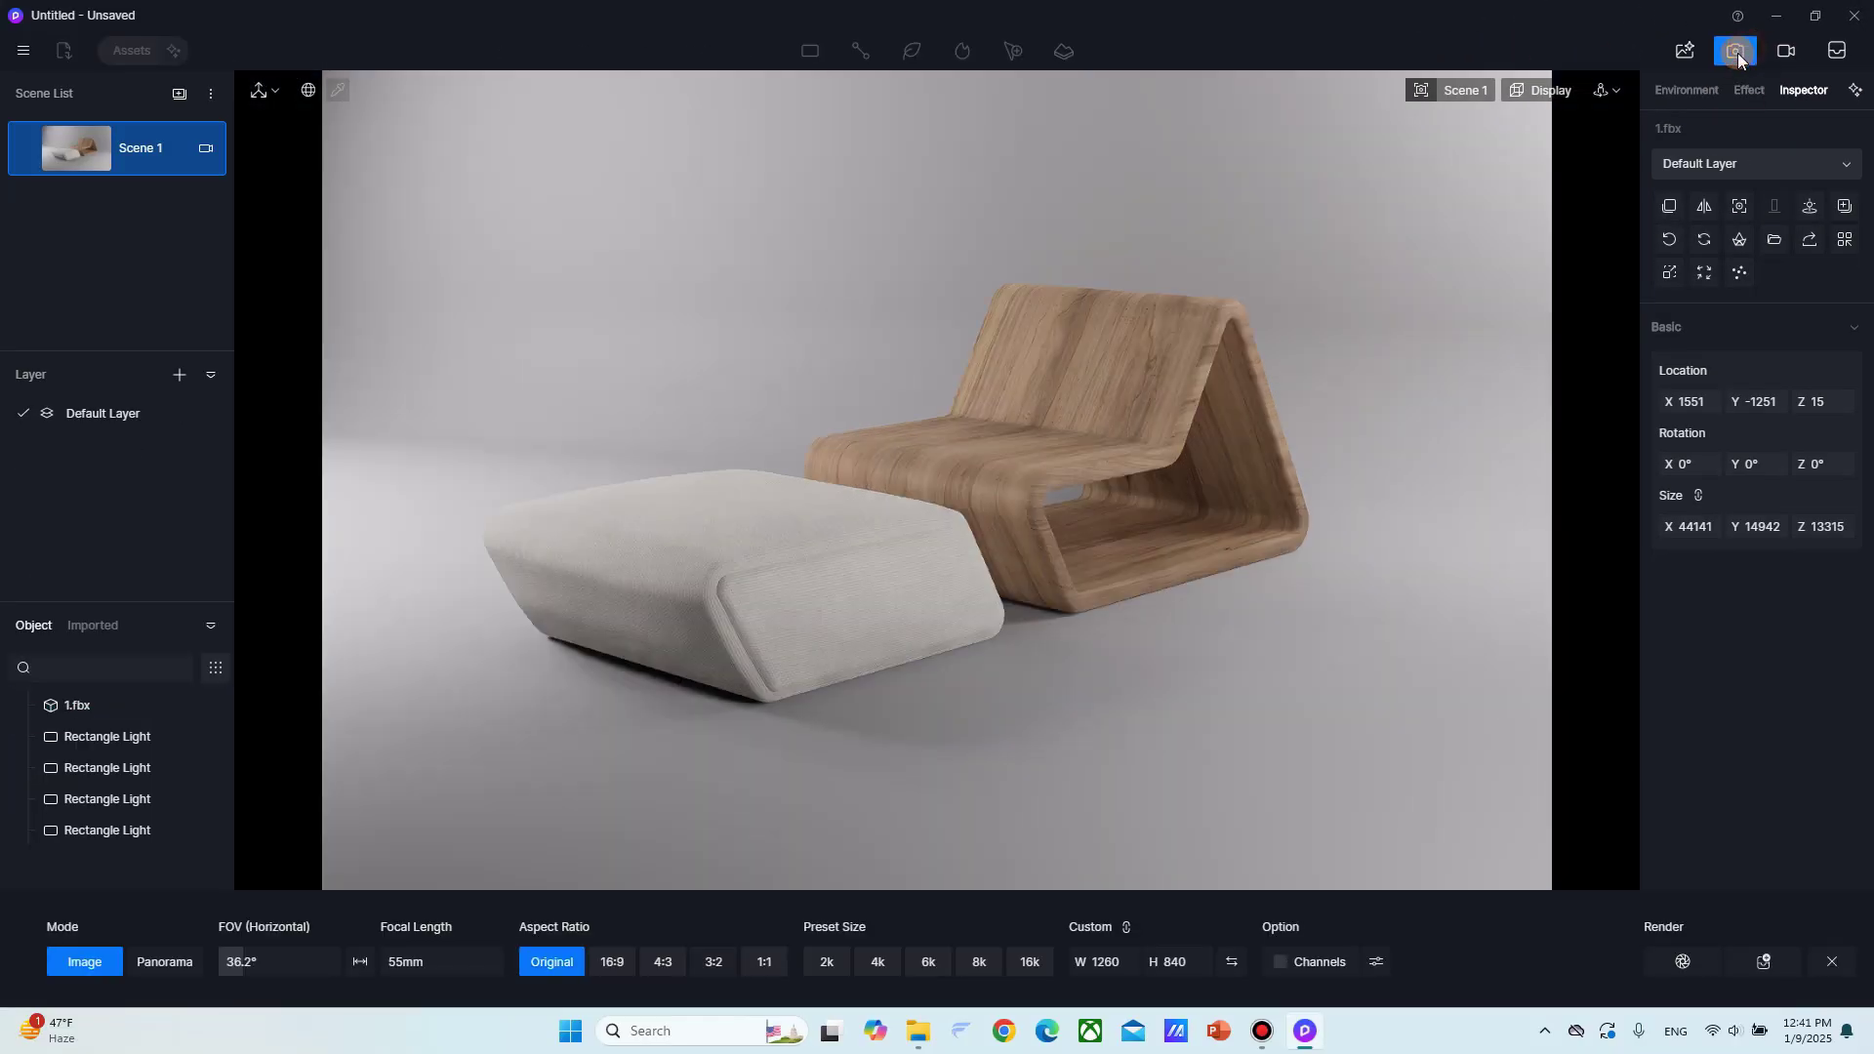
pyautogui.click(1427, 132)
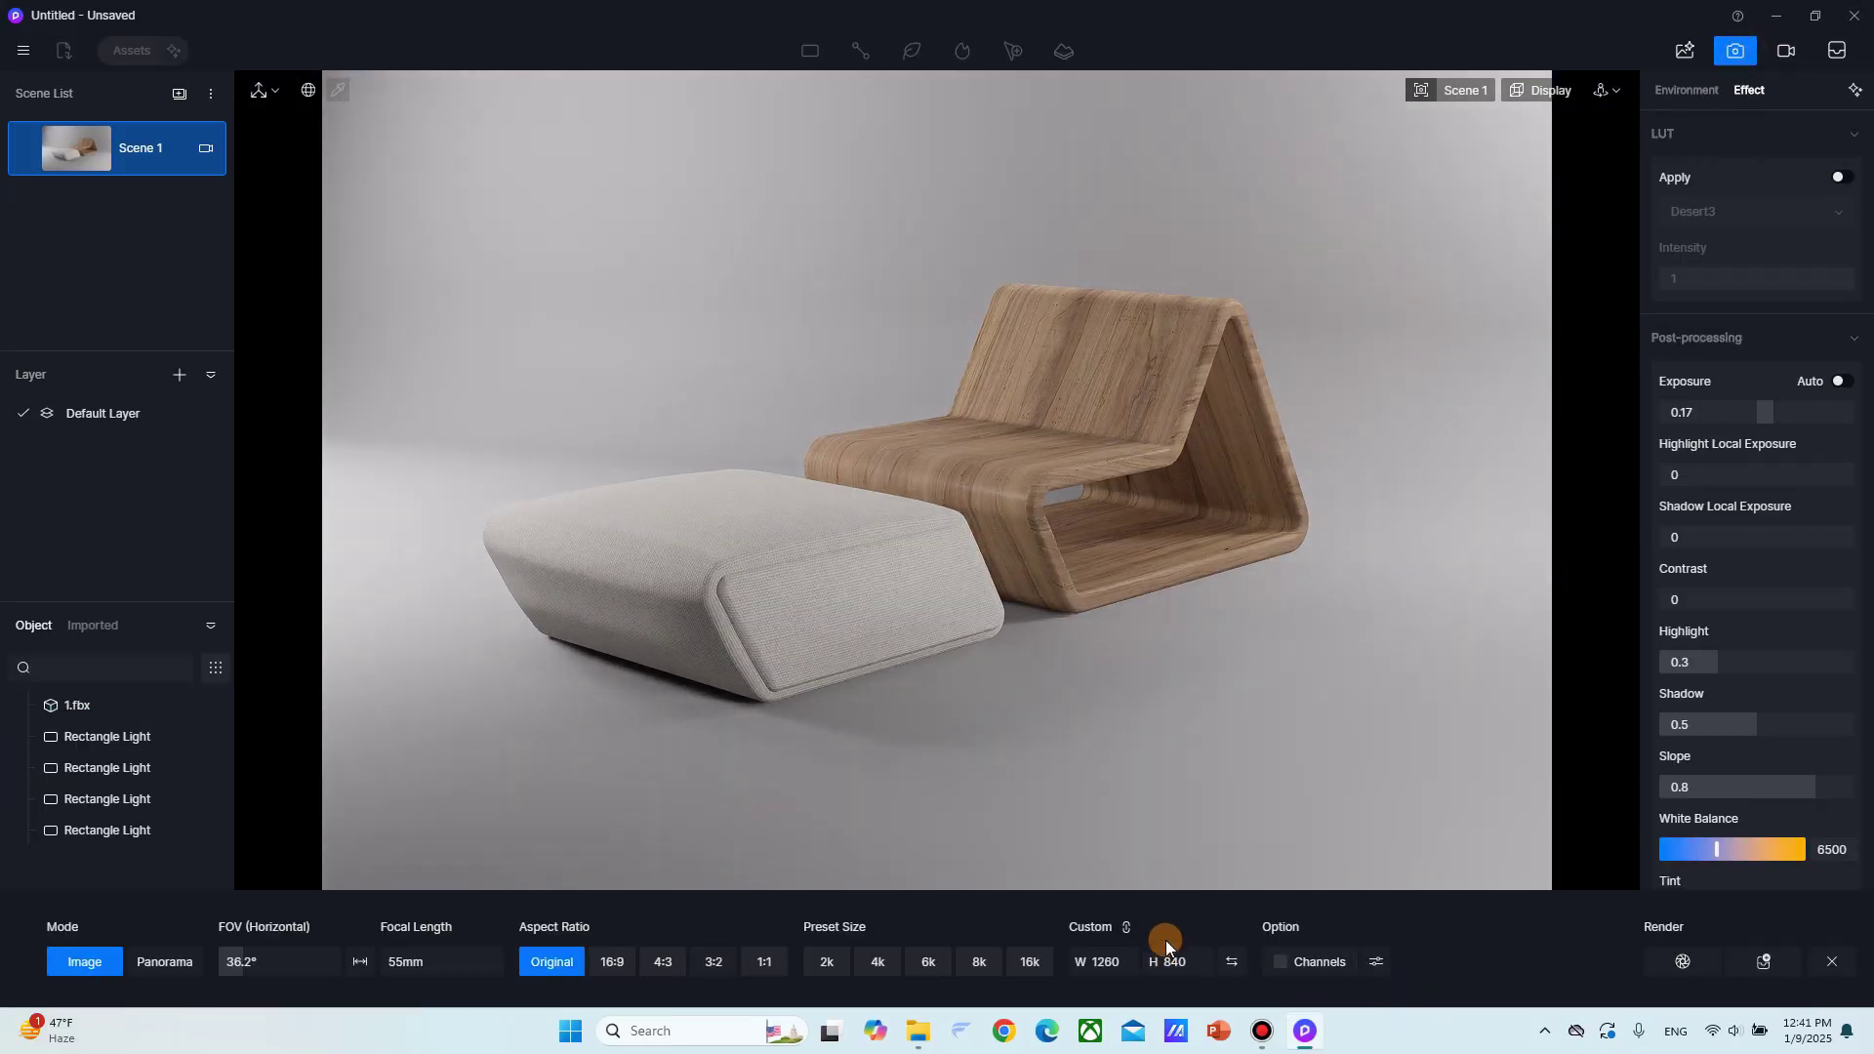
pyautogui.click(612, 963)
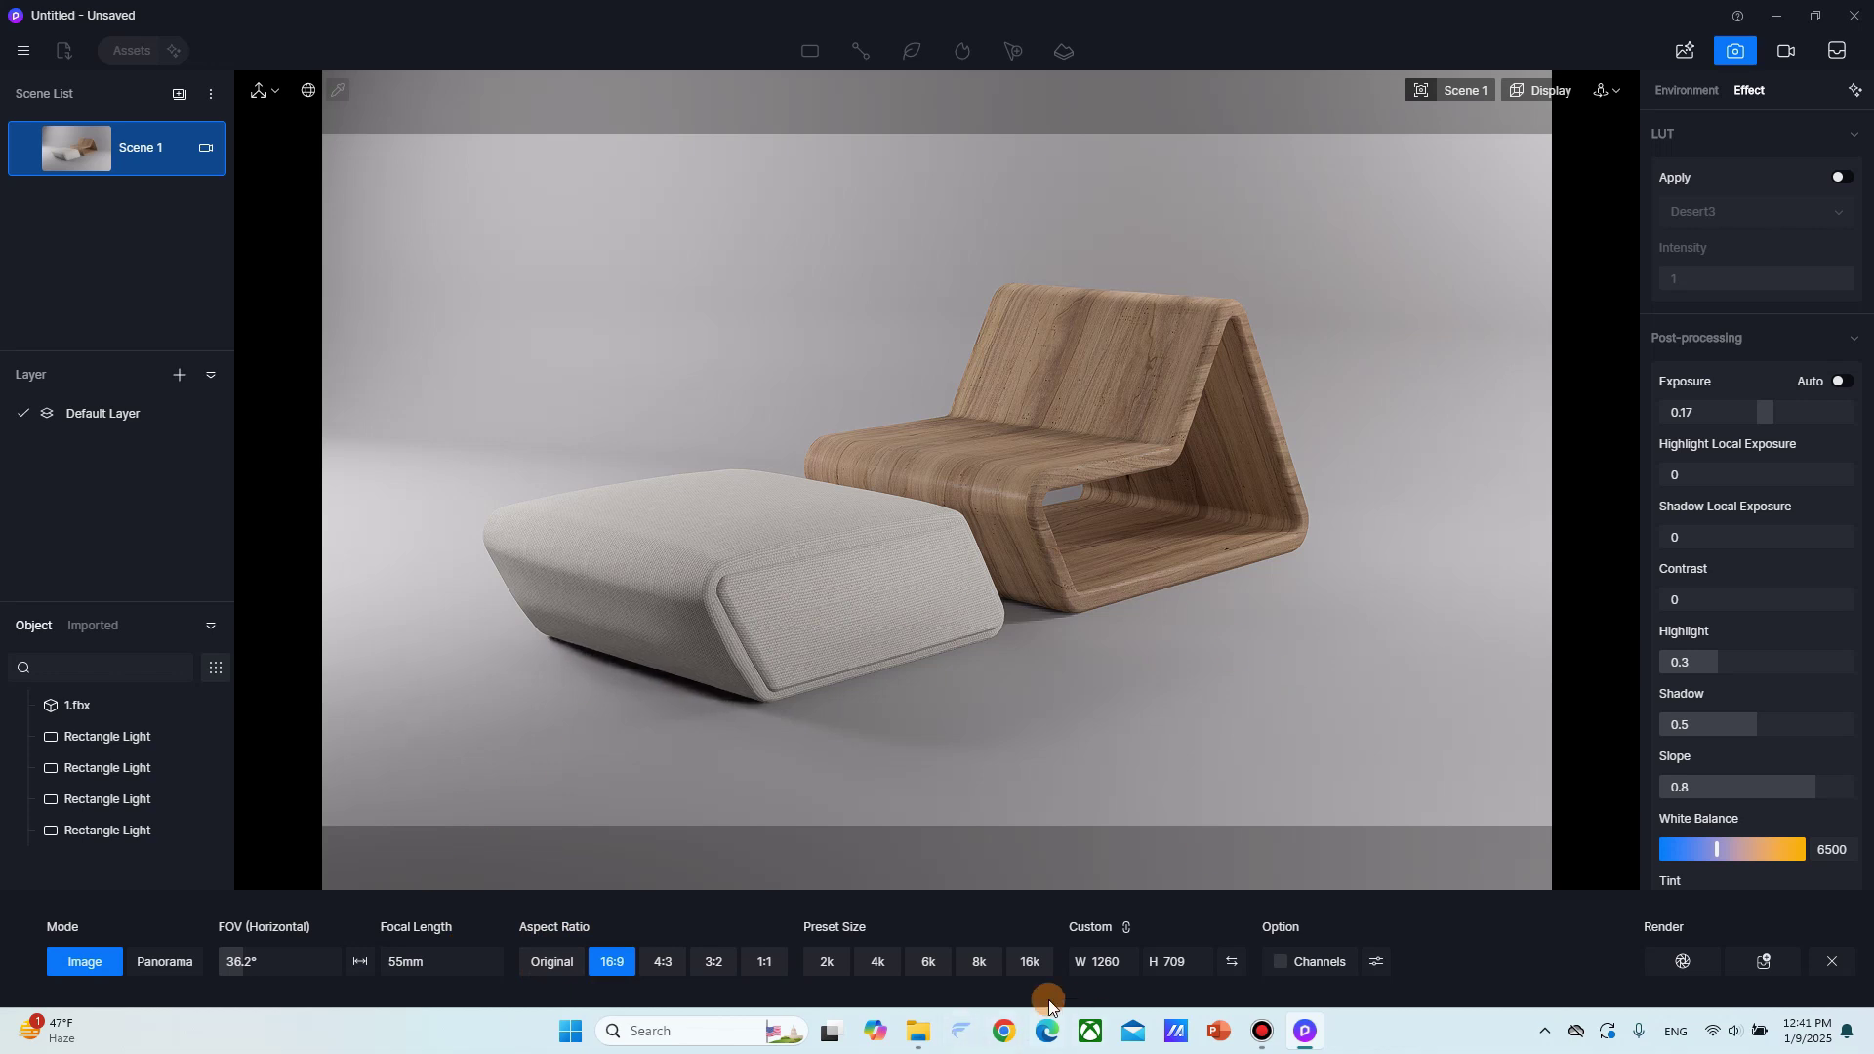
pyautogui.click(840, 959)
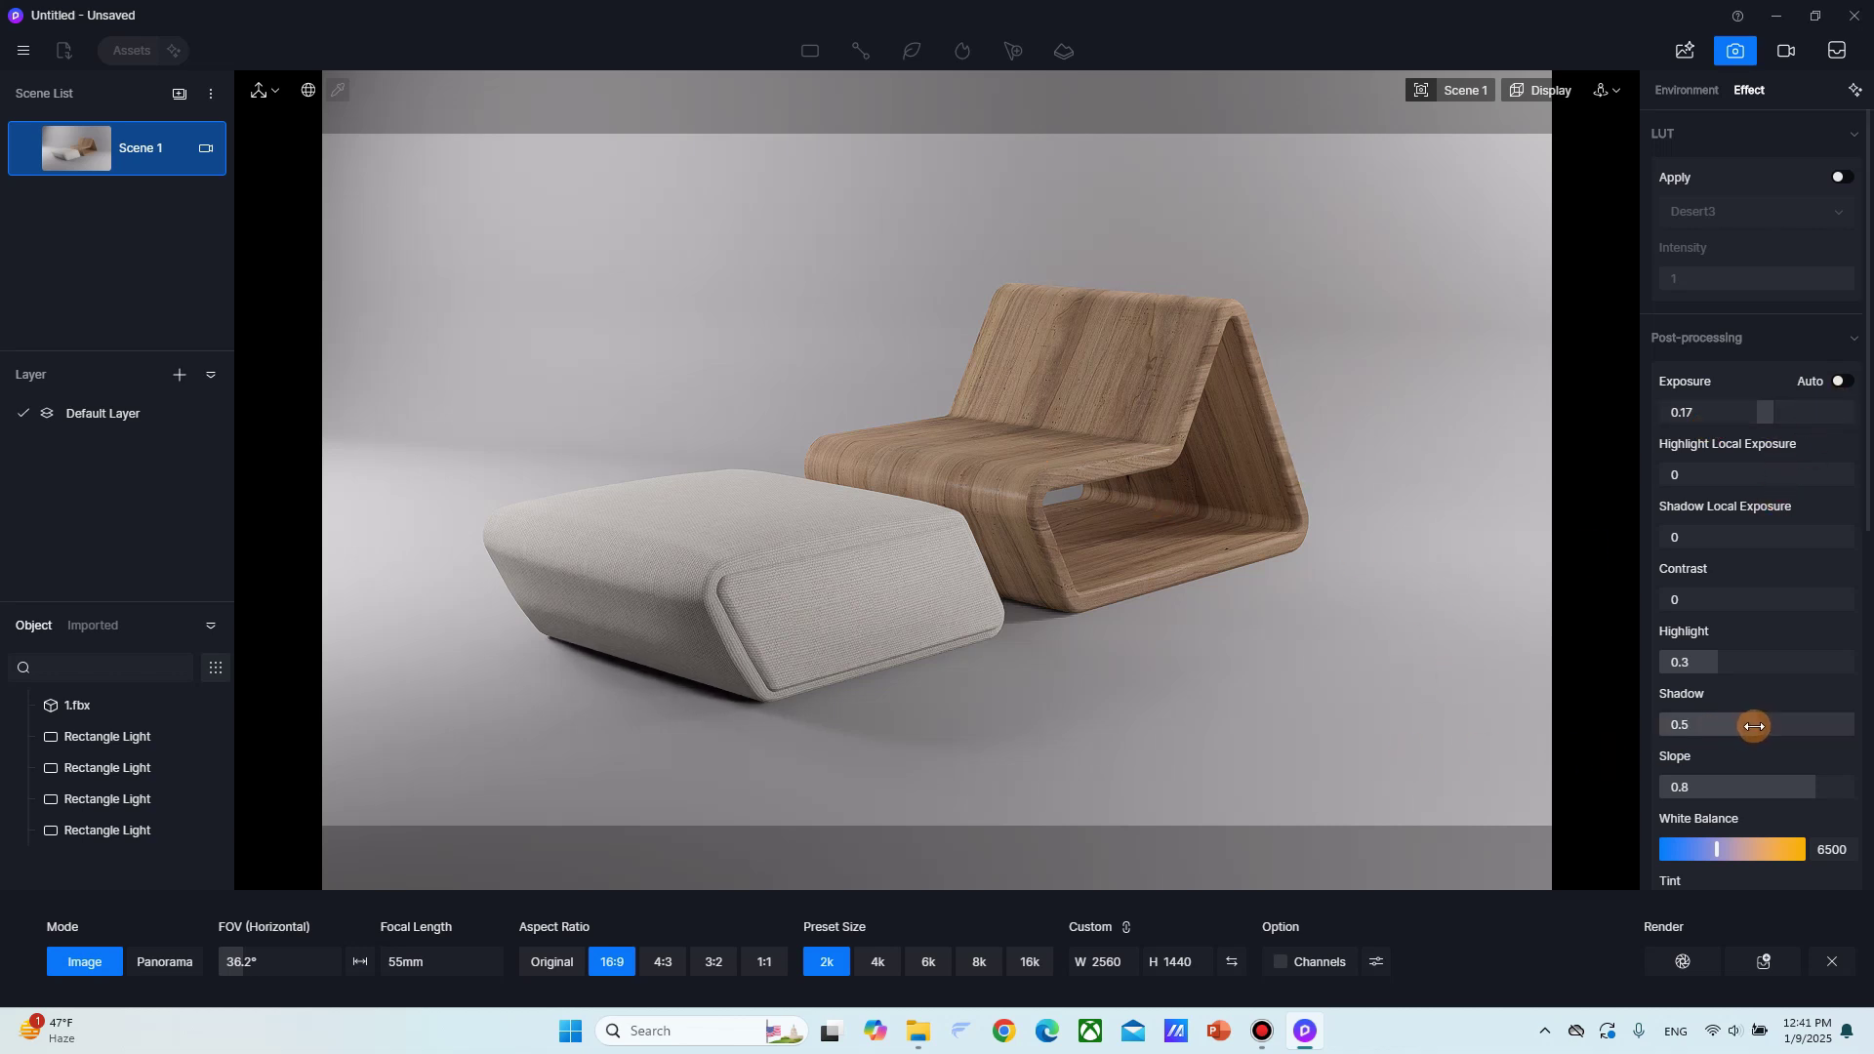
# Set the post-processing shadow to 0.63 and the vignette to 0.65.
pyautogui.moveTo(1766, 725); pyautogui.dragTo(1763, 739)
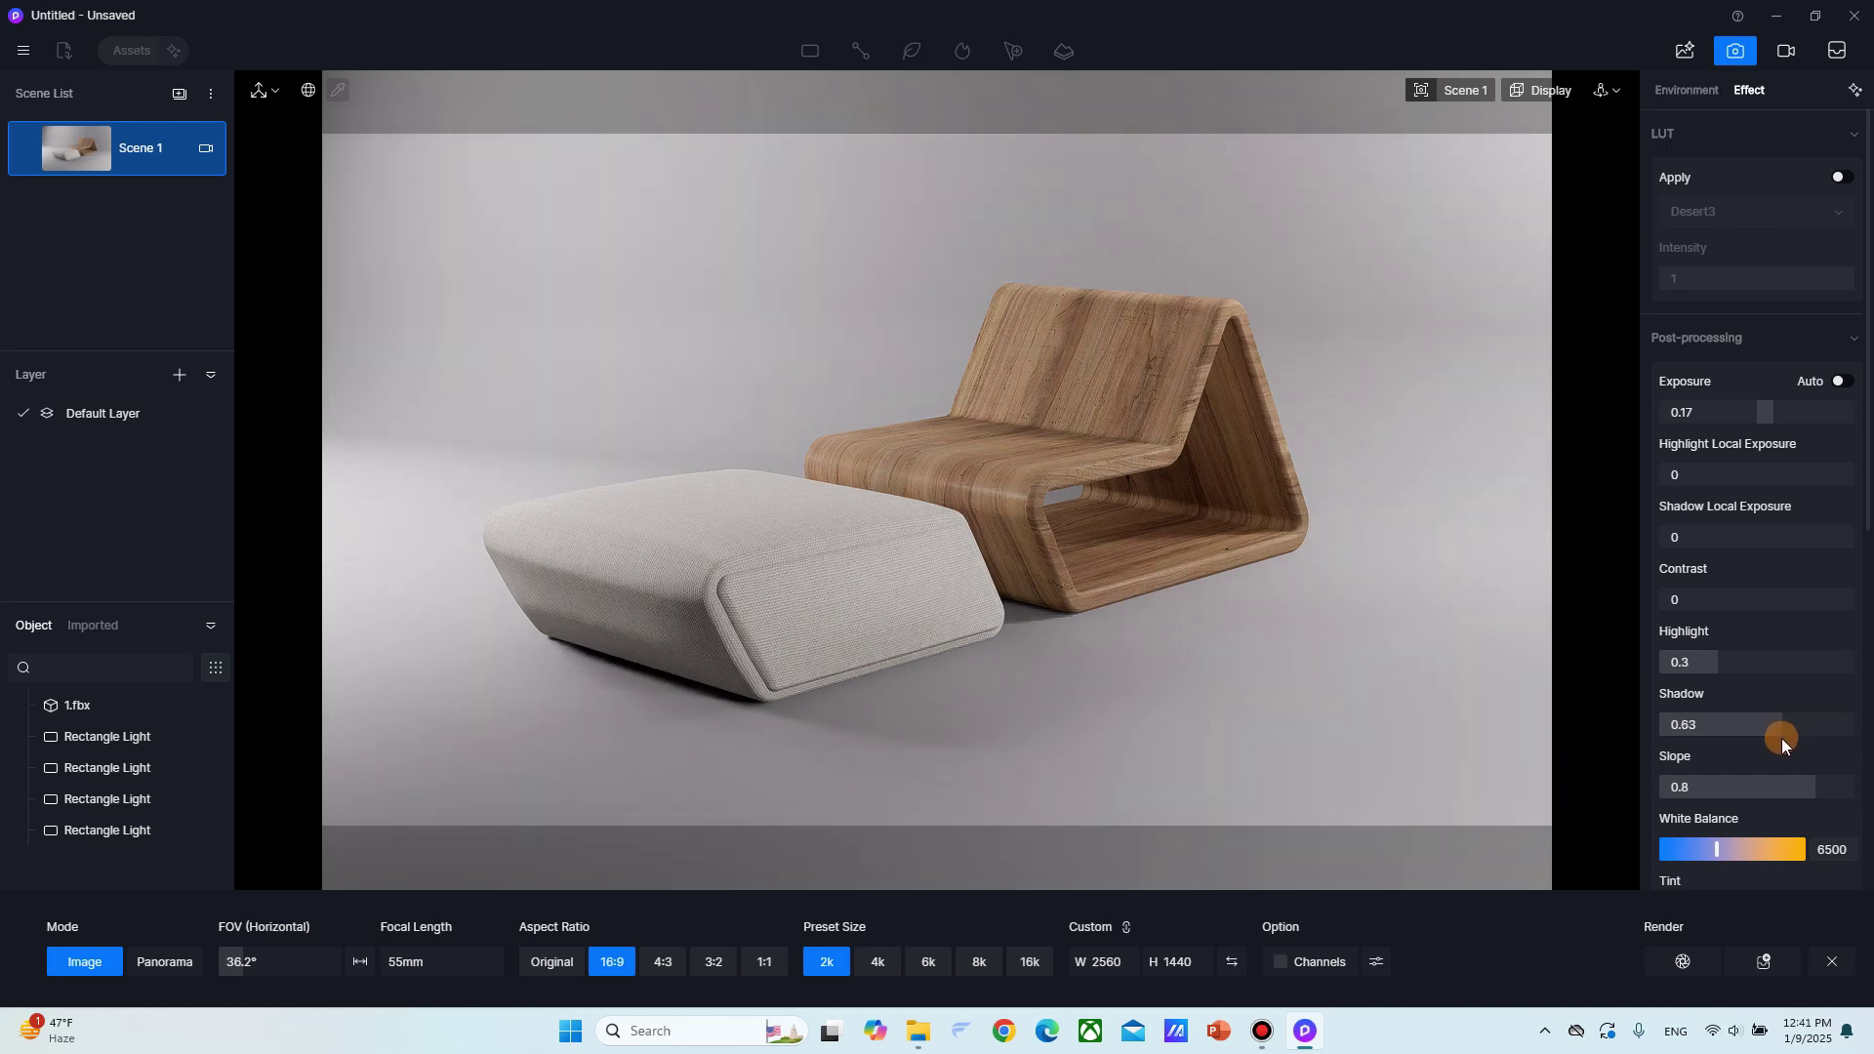
pyautogui.scroll(-3, 1827, 719)
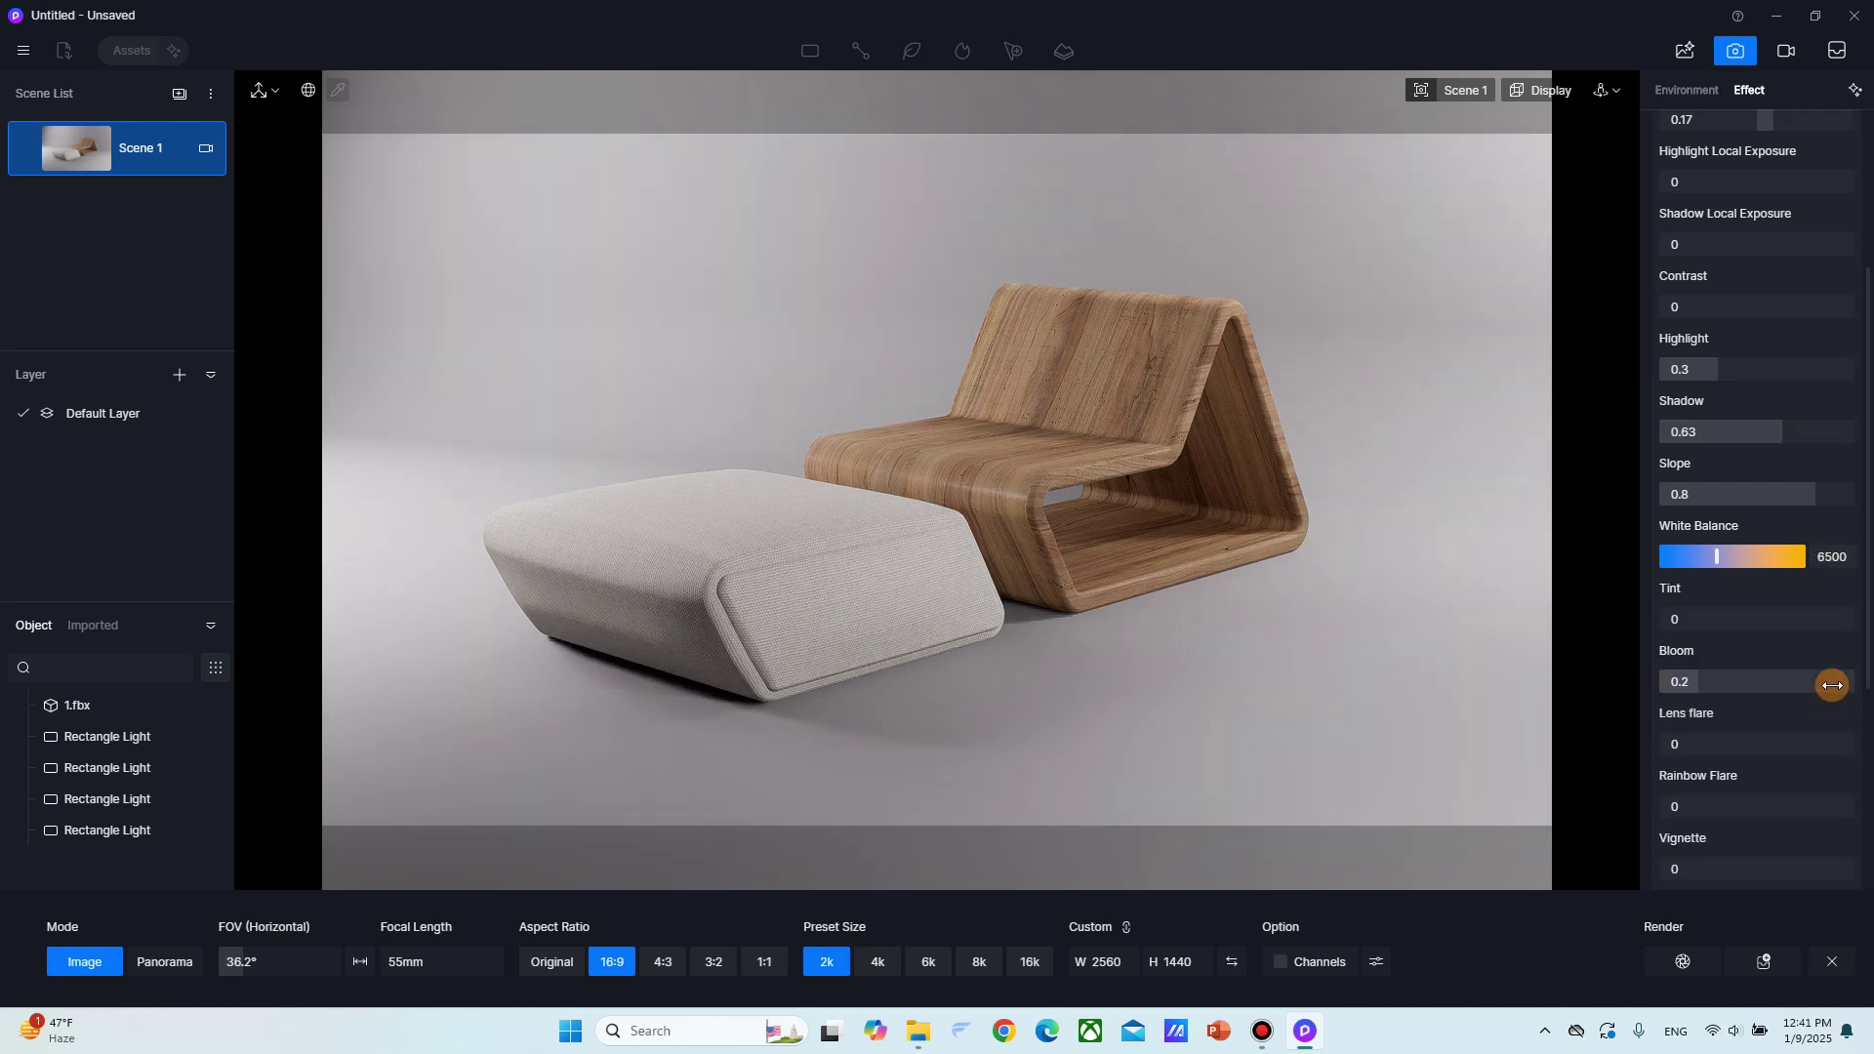
pyautogui.scroll(-1, 1835, 674)
pyautogui.scroll(-1, 1825, 683)
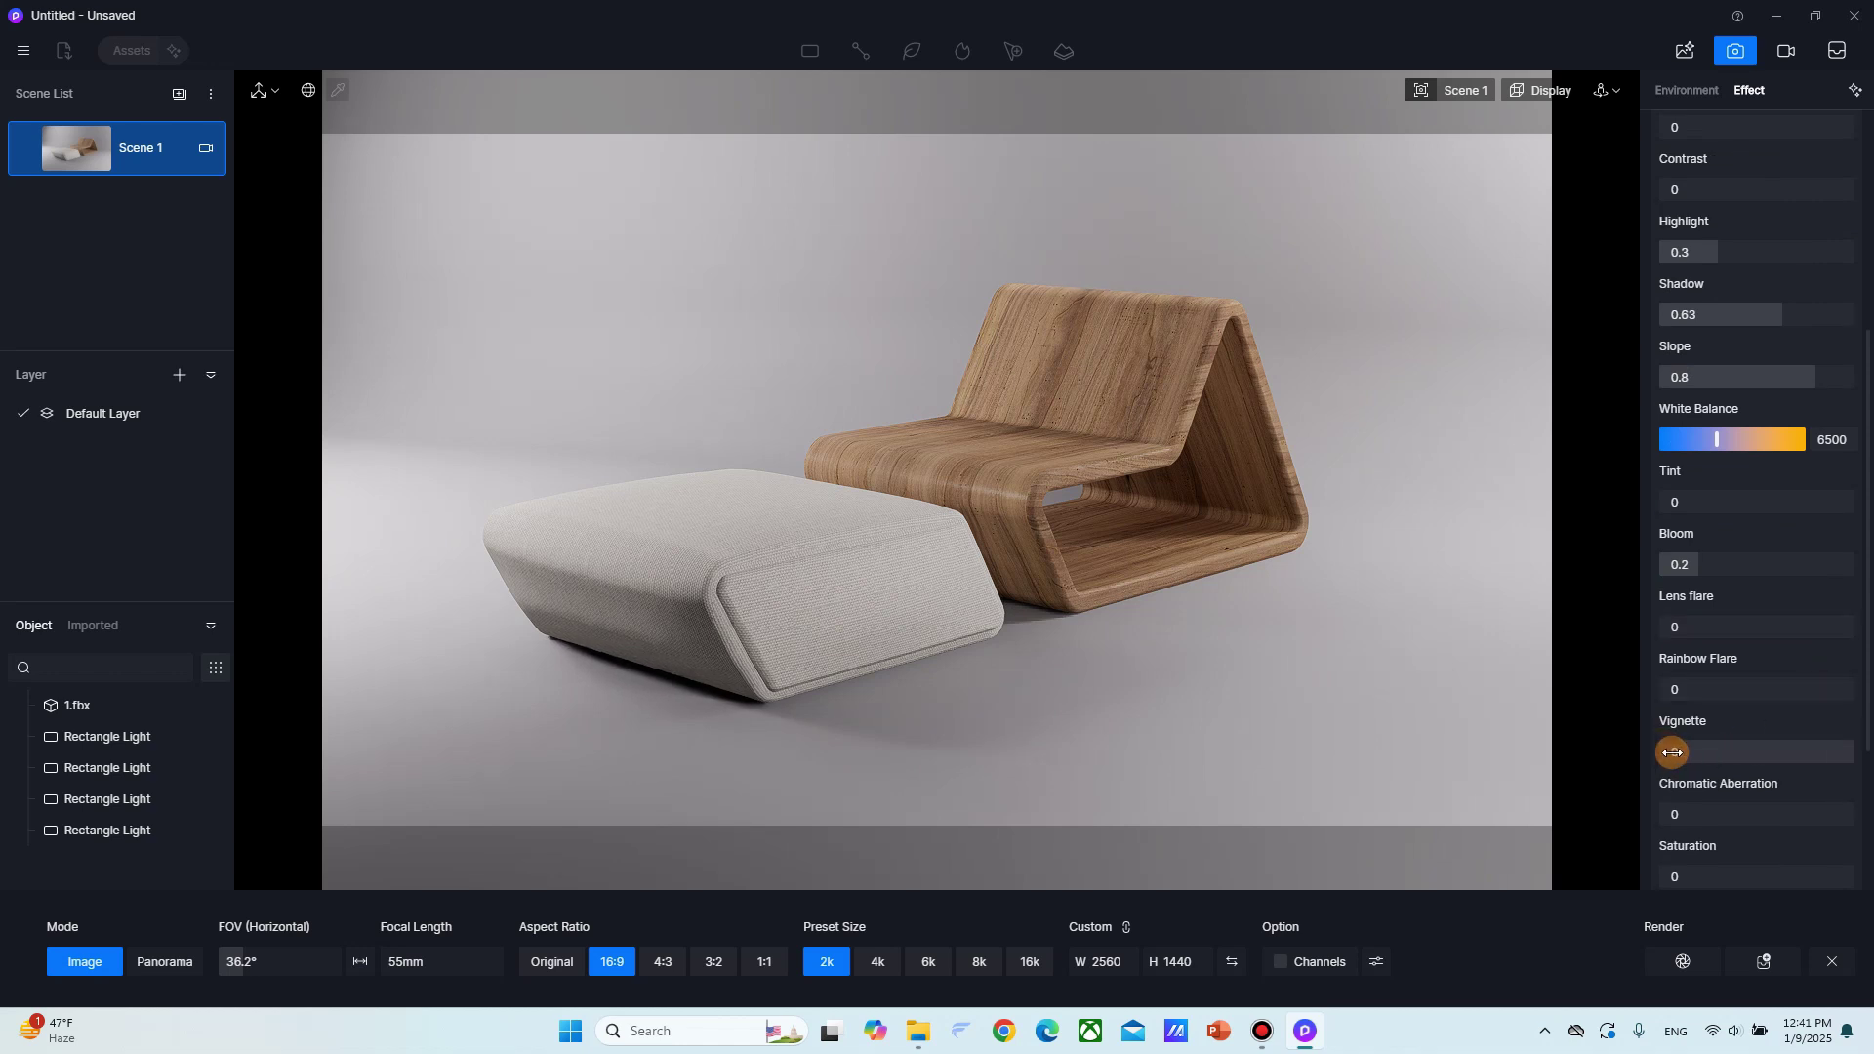
pyautogui.moveTo(1672, 753); pyautogui.dragTo(1805, 781)
# Enable ambient occlusion with radius 540 and overlay it in the preview with a stronger overlay amount.
pyautogui.scroll(-3, 1806, 762)
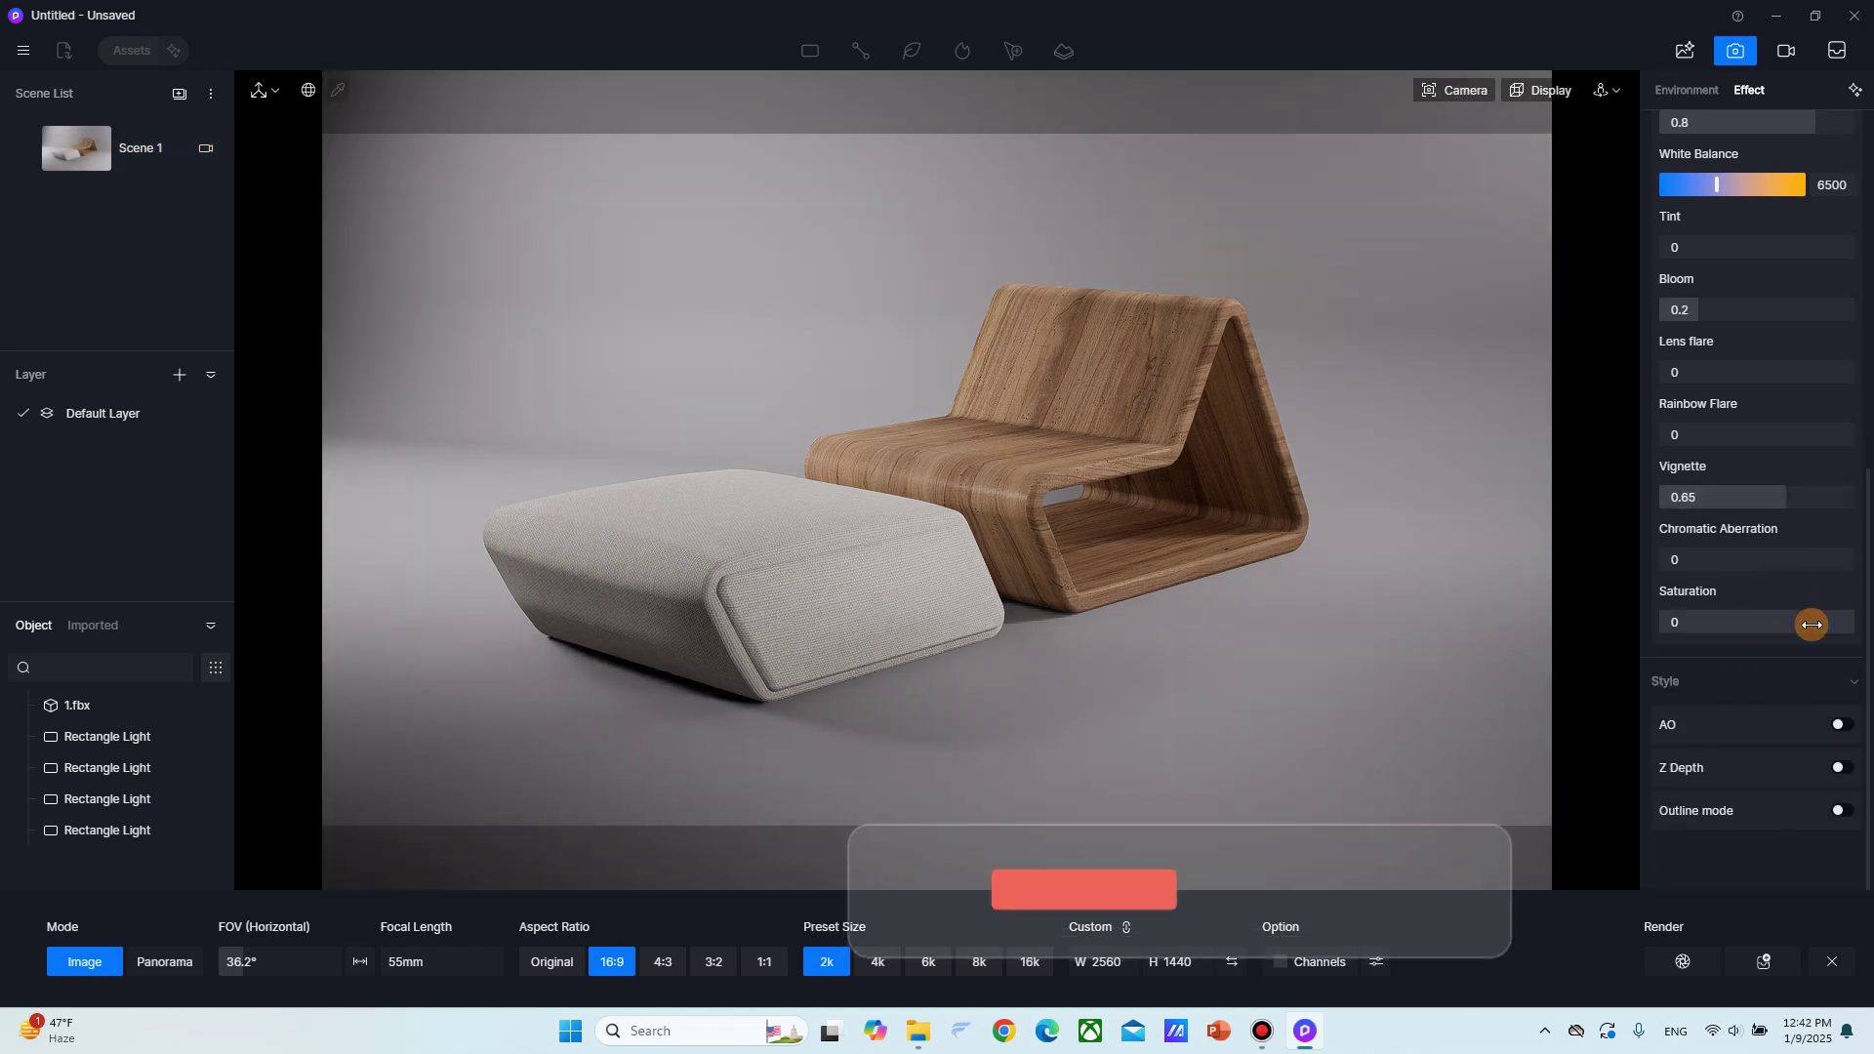
pyautogui.click(1854, 730)
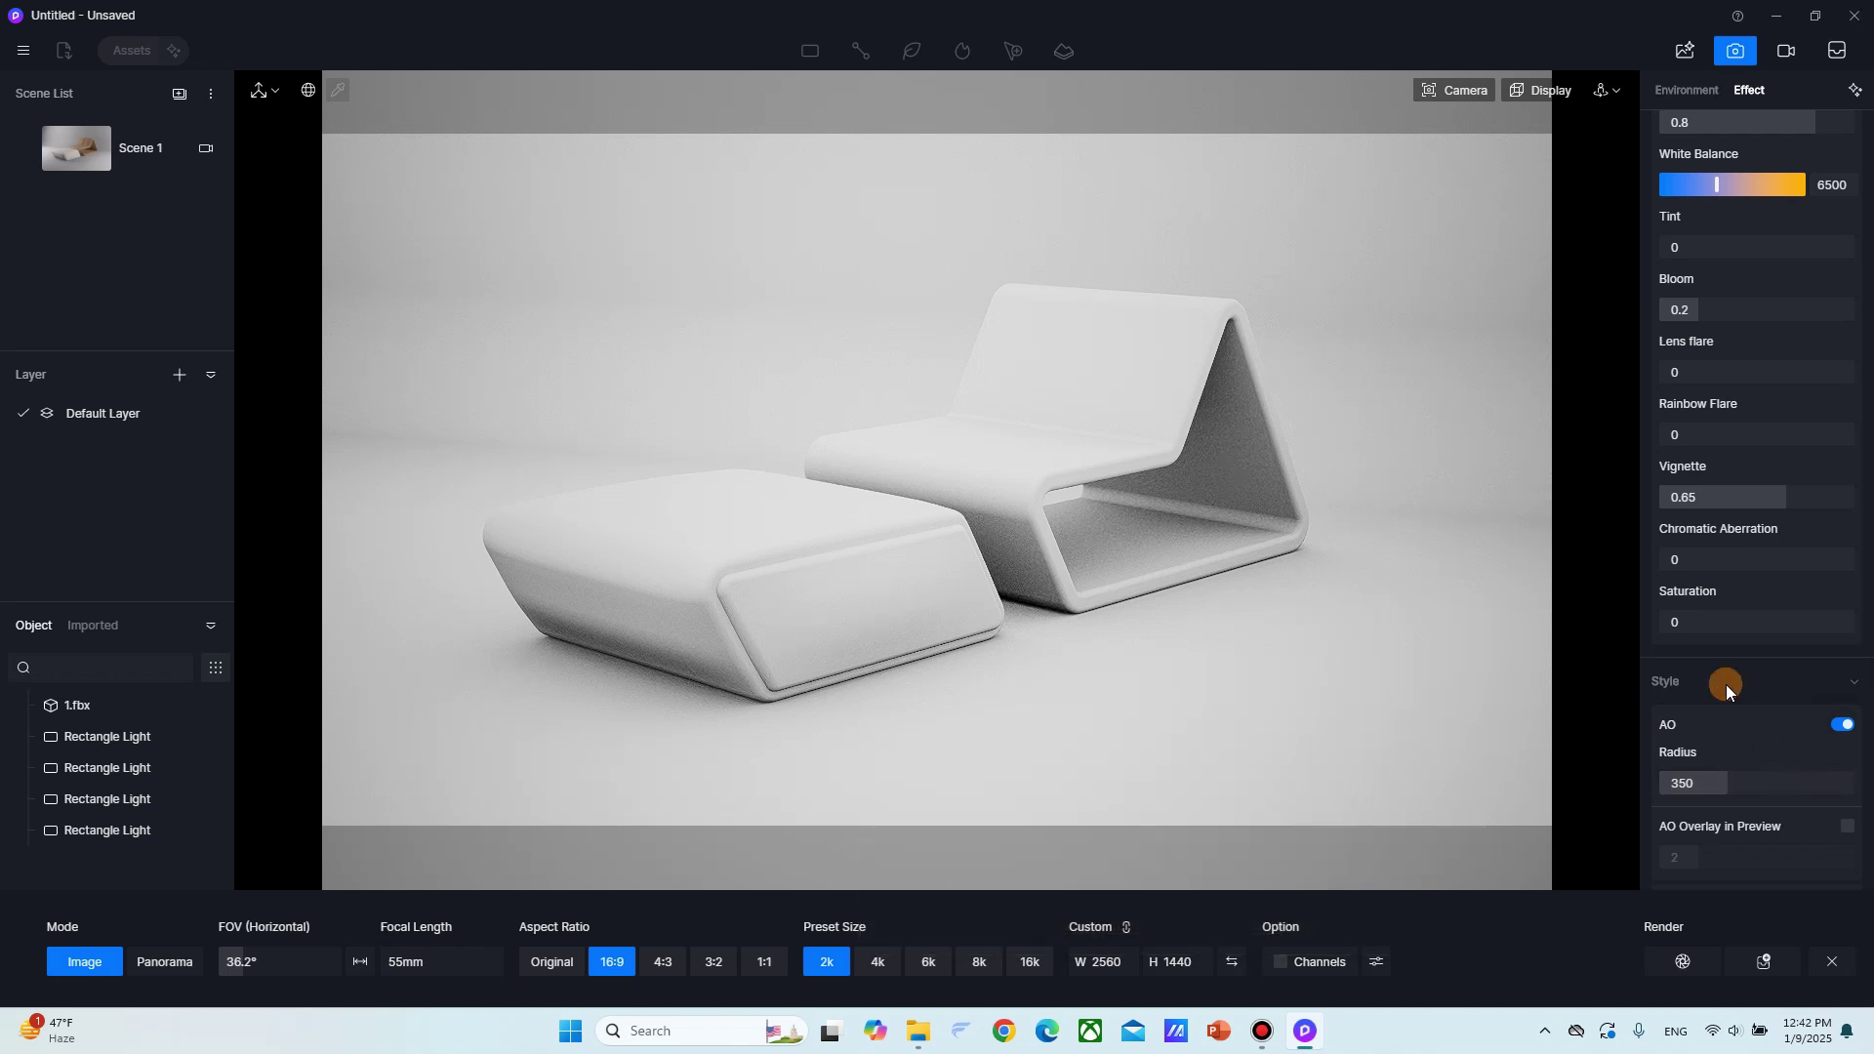
pyautogui.moveTo(1719, 780); pyautogui.dragTo(1777, 829)
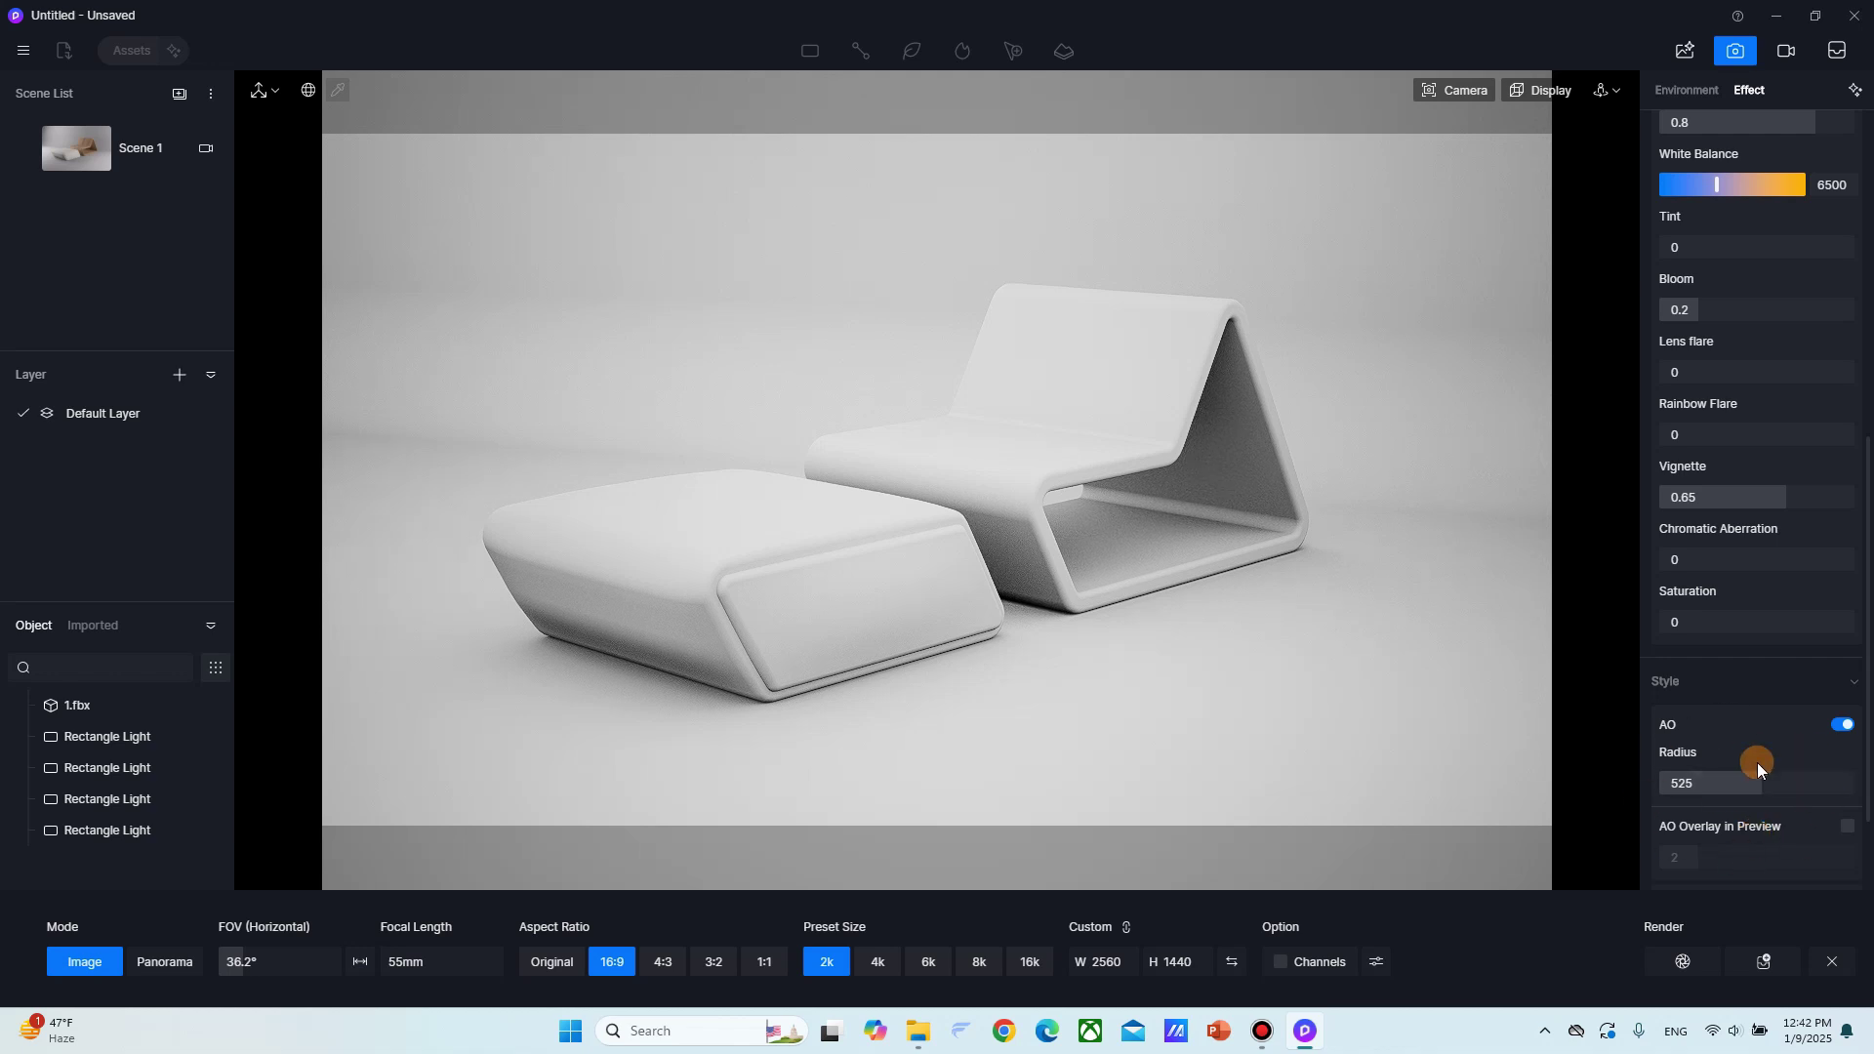
pyautogui.moveTo(1755, 796); pyautogui.dragTo(1772, 710)
pyautogui.scroll(-2, 1773, 711)
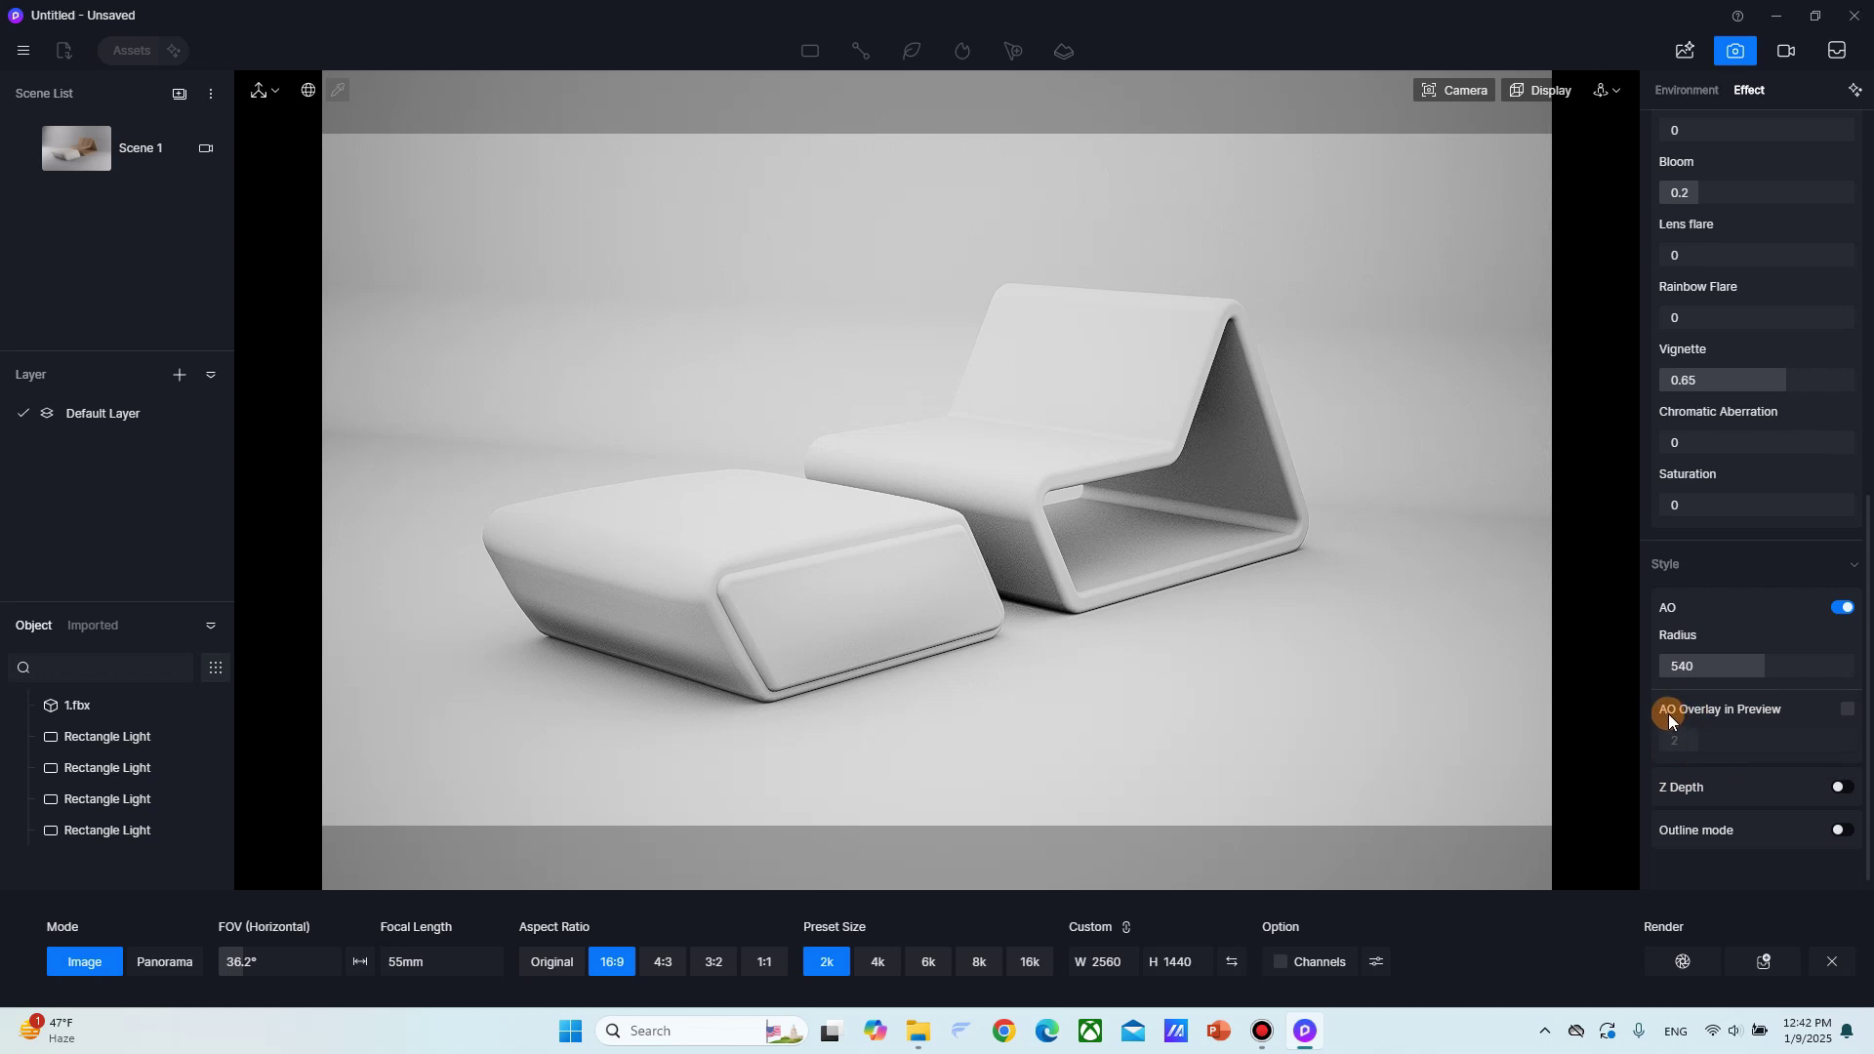
pyautogui.click(1845, 717)
pyautogui.moveTo(1768, 739); pyautogui.dragTo(1739, 817)
# Set the post-processing shadow to 0.55 and render the image to the Desktop, replacing Scene 1(2).png.
pyautogui.scroll(10, 1757, 498)
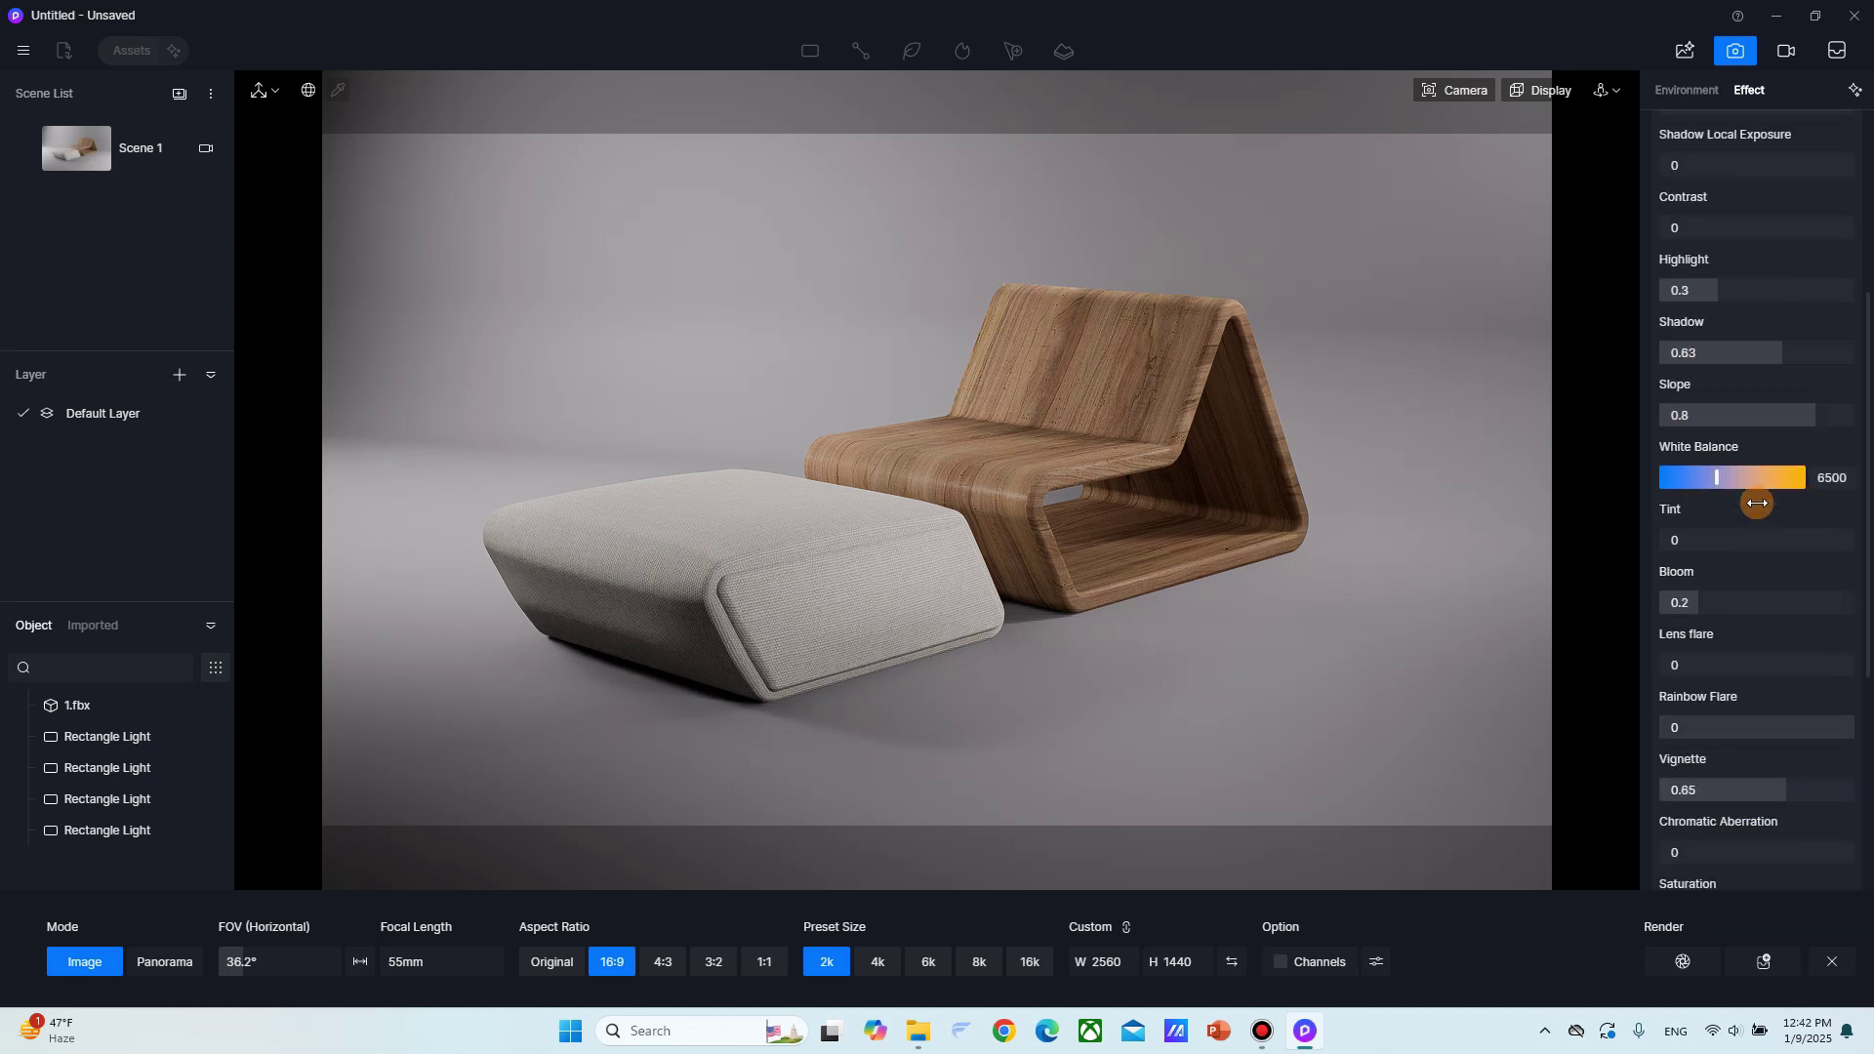
pyautogui.moveTo(1776, 532); pyautogui.dragTo(1761, 530)
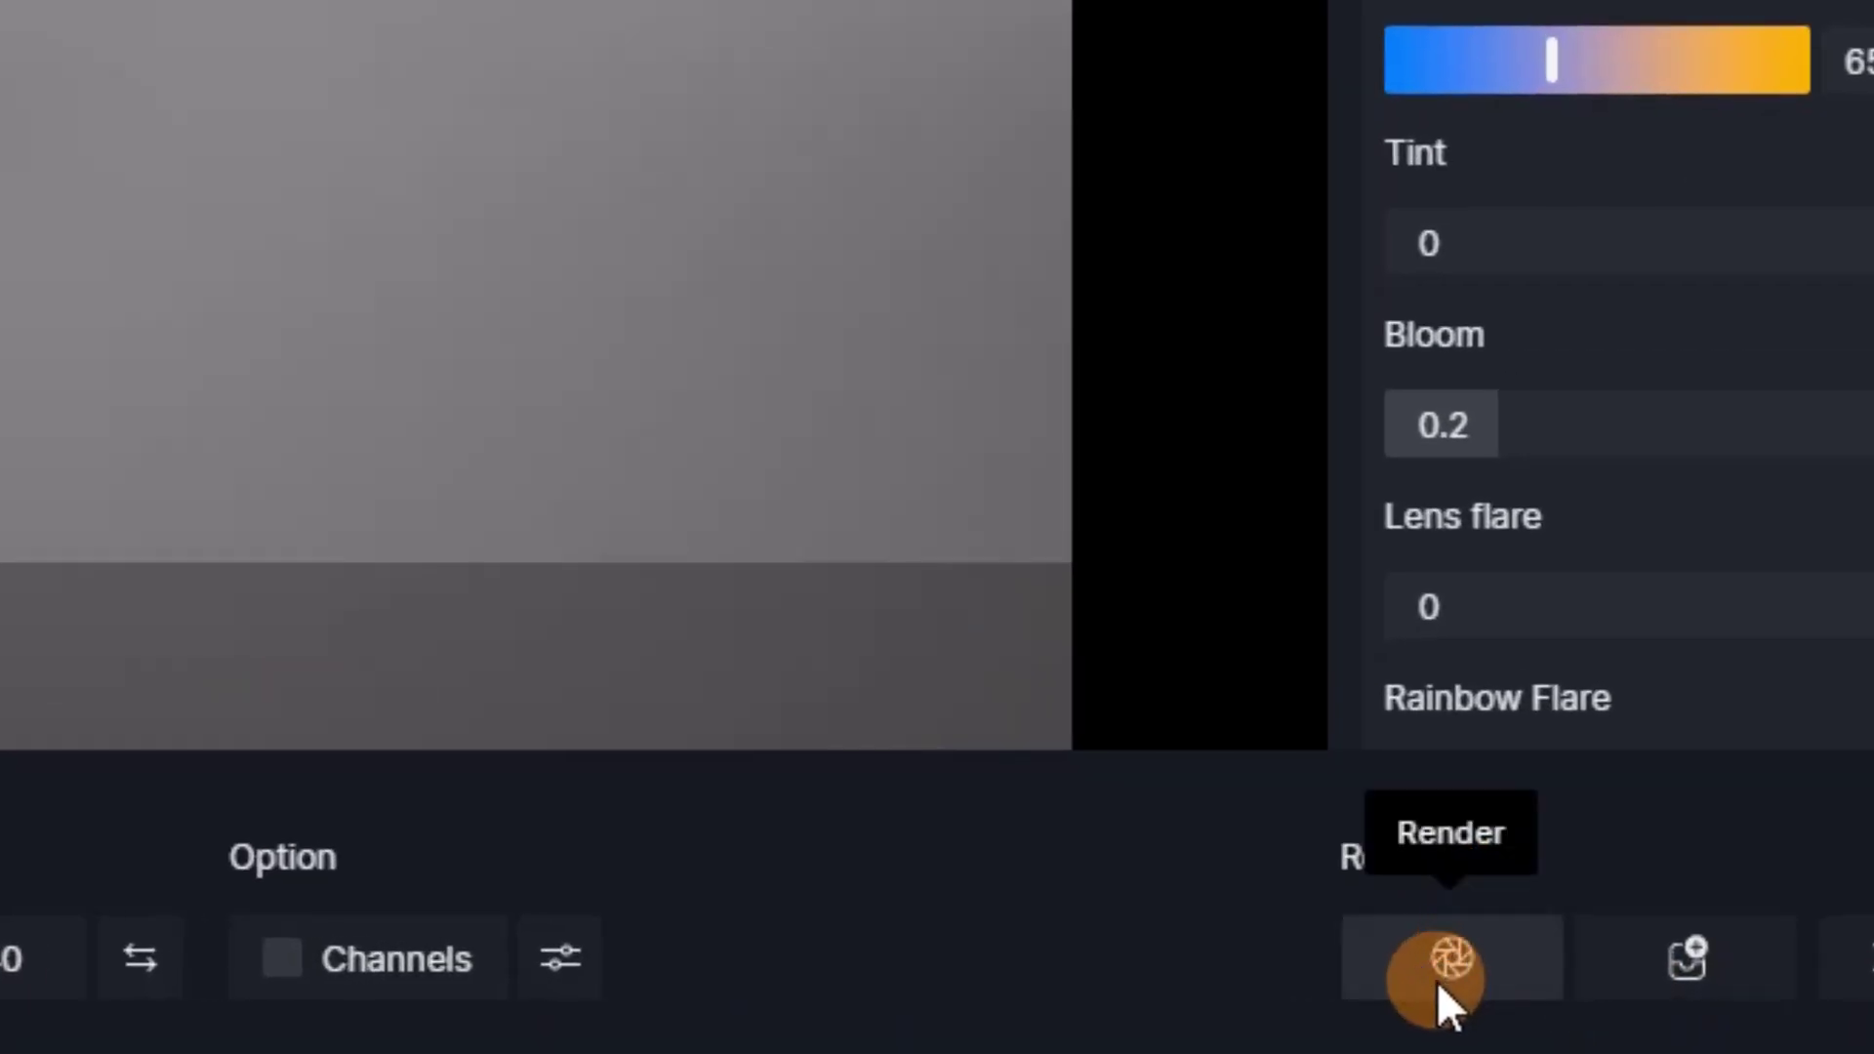
pyautogui.click(1438, 984)
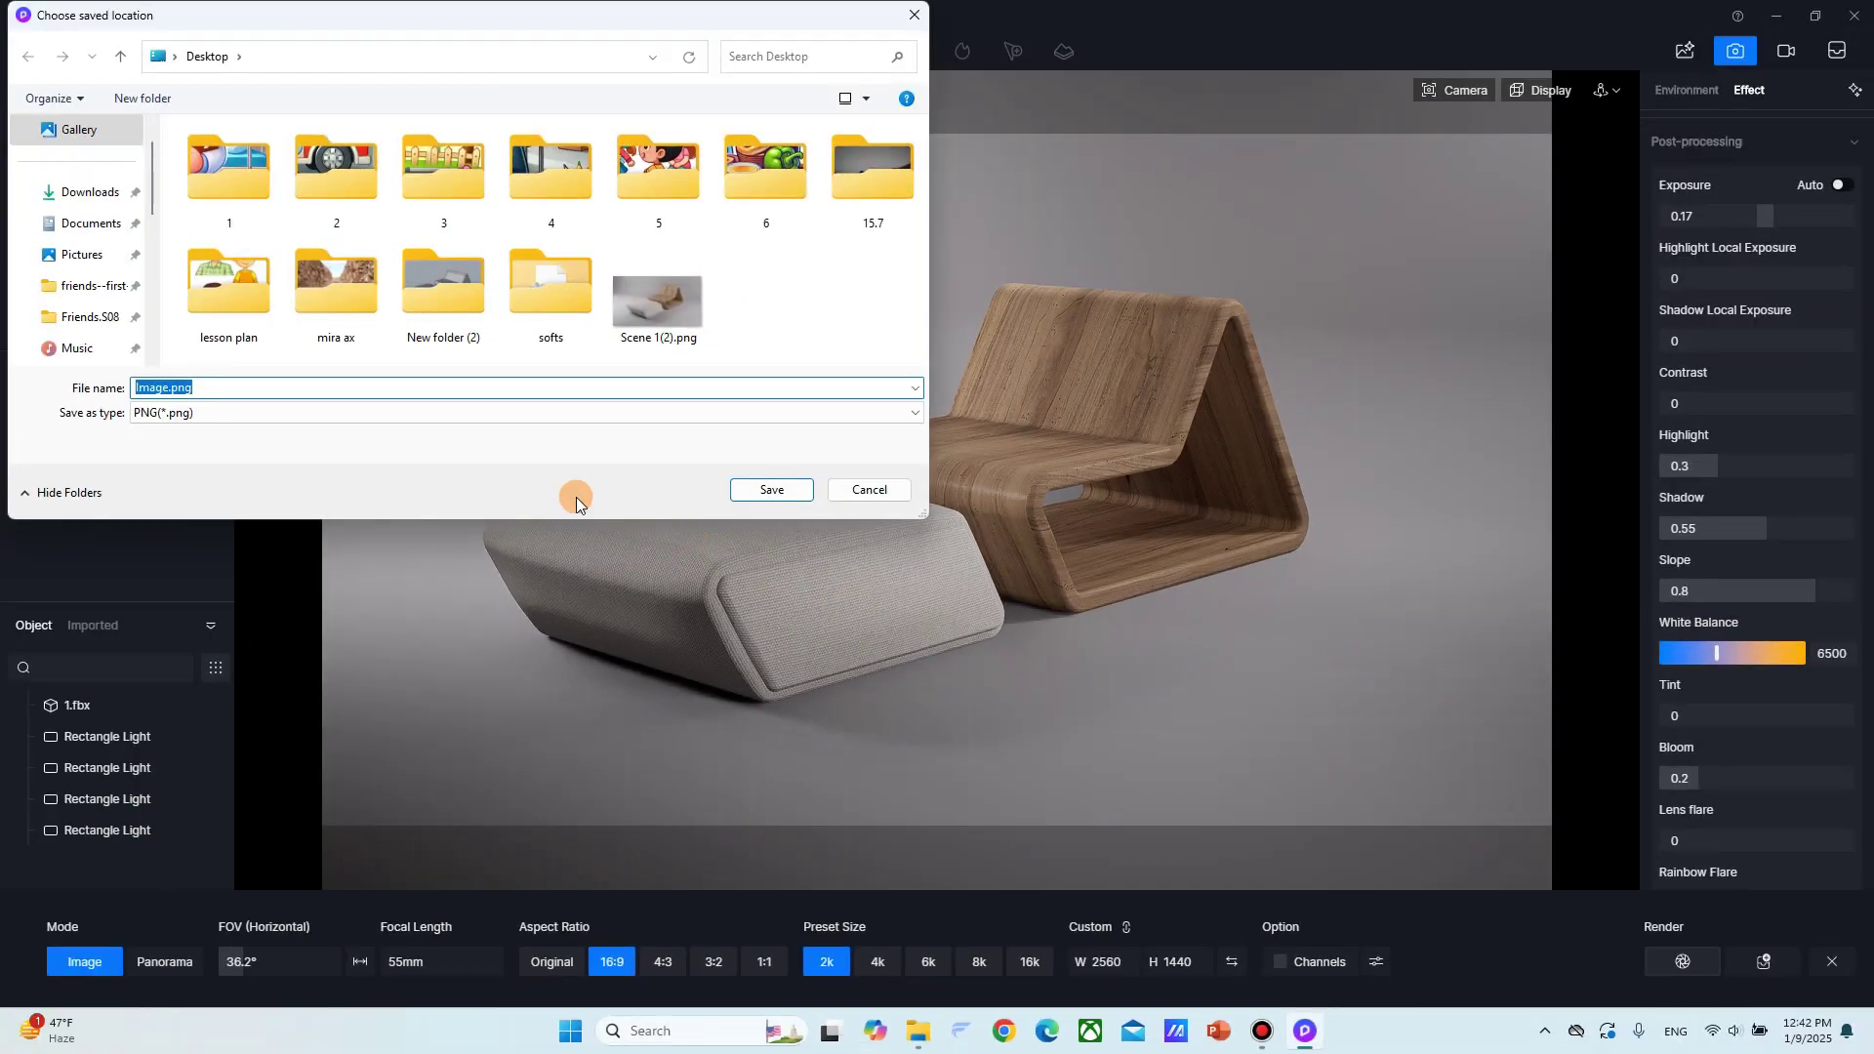
pyautogui.doubleClick(670, 318)
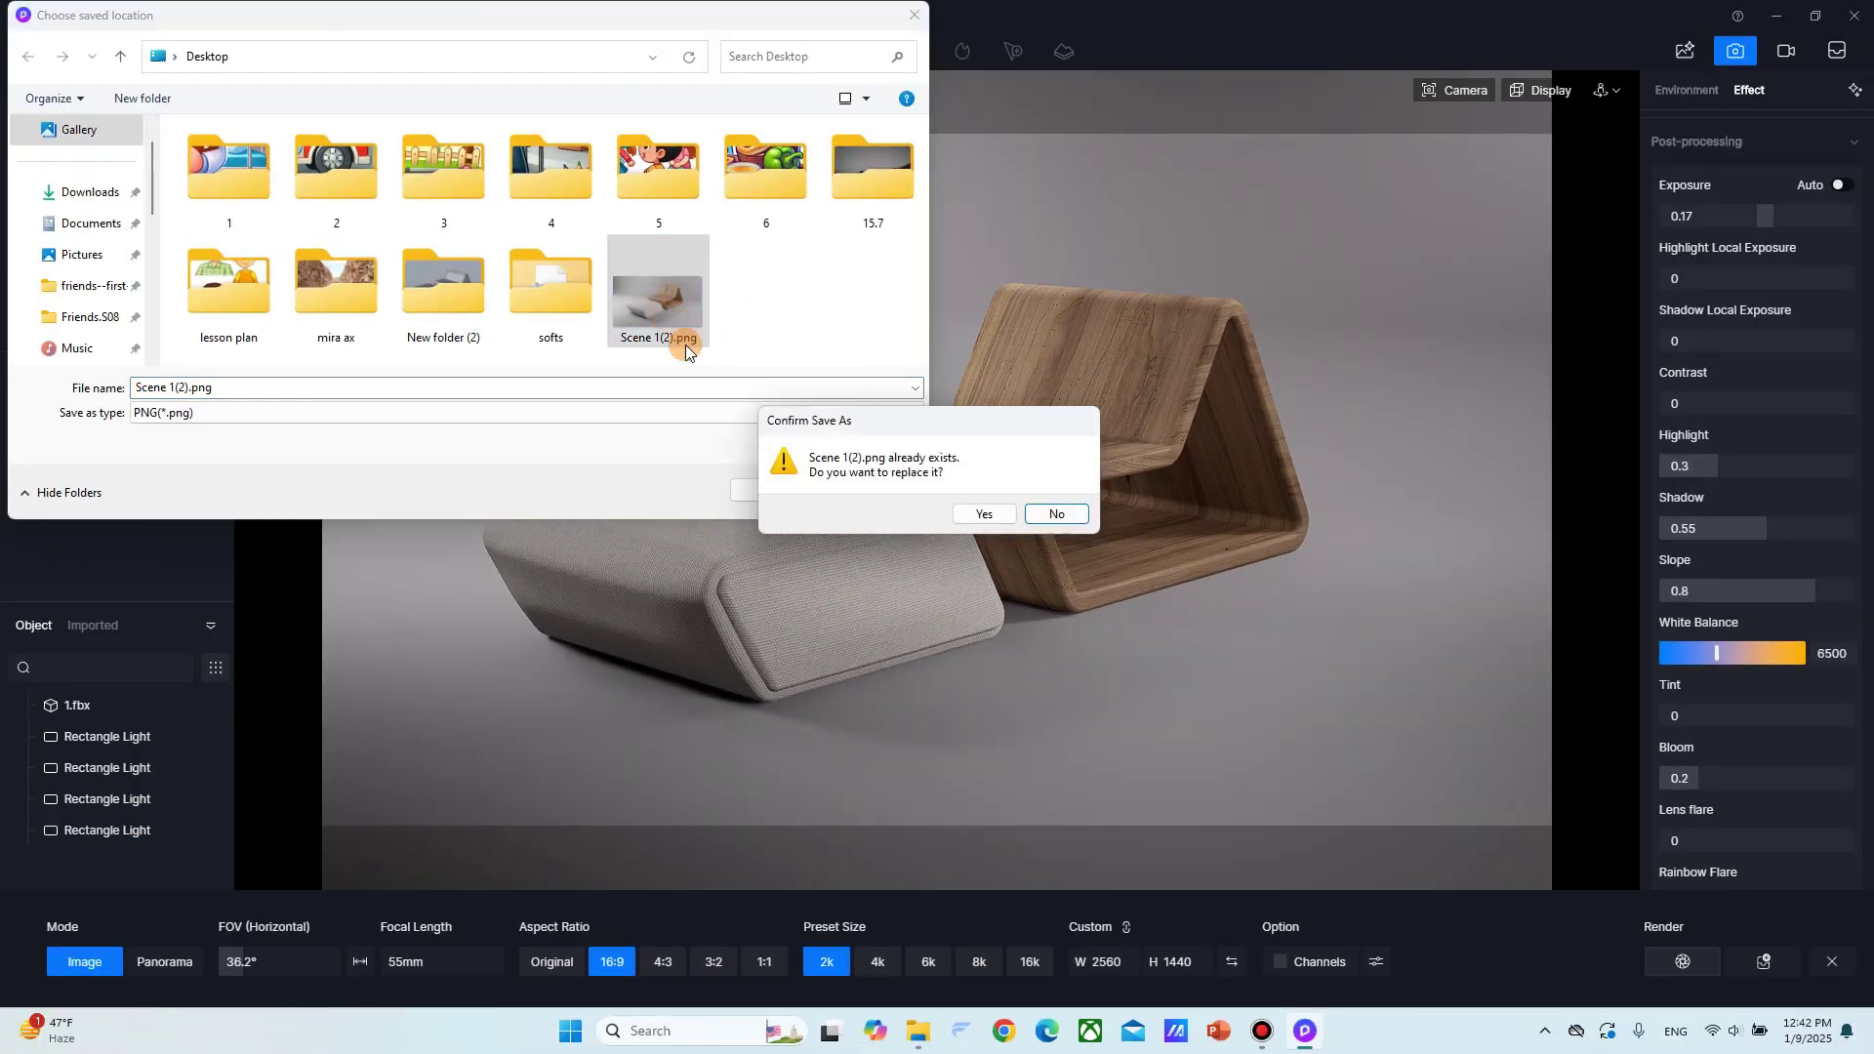
pyautogui.click(1004, 517)
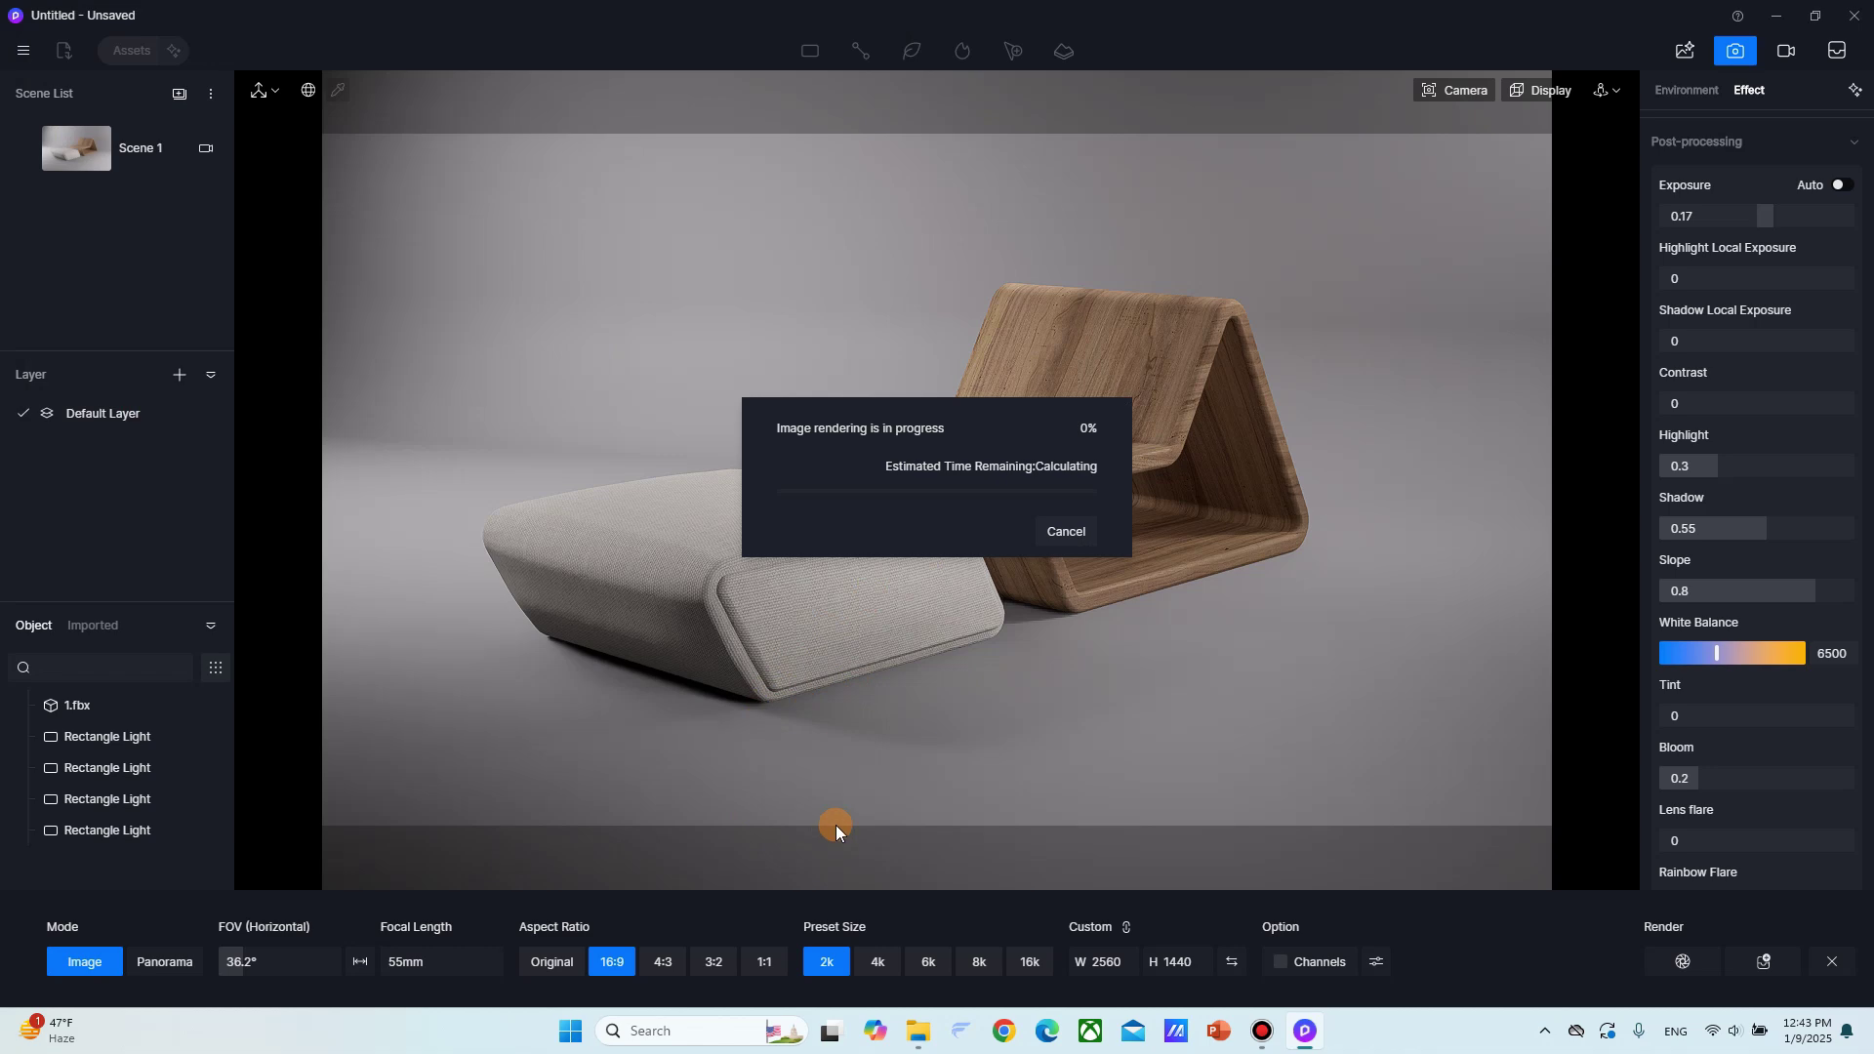
# Open the rendered Scene 1(2).png from the Desktop folder in File Explorer and review it in a maximized viewer.
pyautogui.click(991, 533)
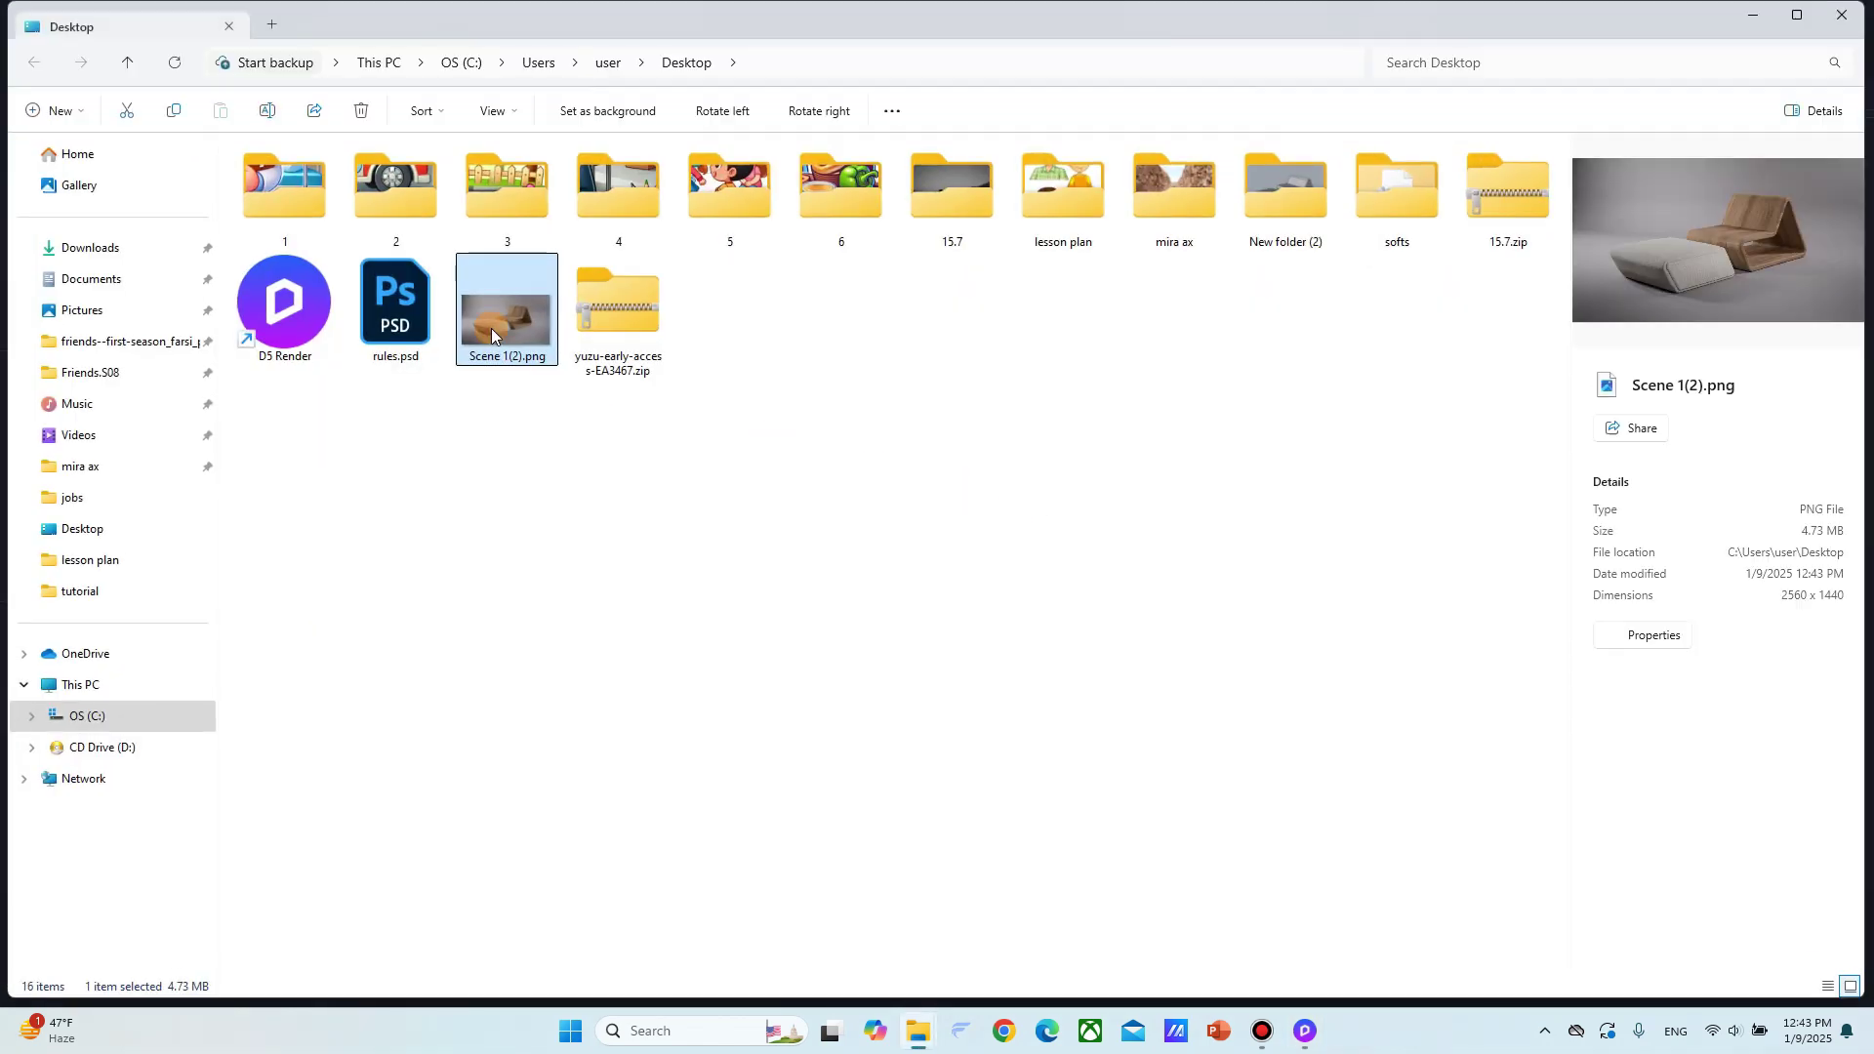
pyautogui.click(504, 325)
pyautogui.click(505, 325)
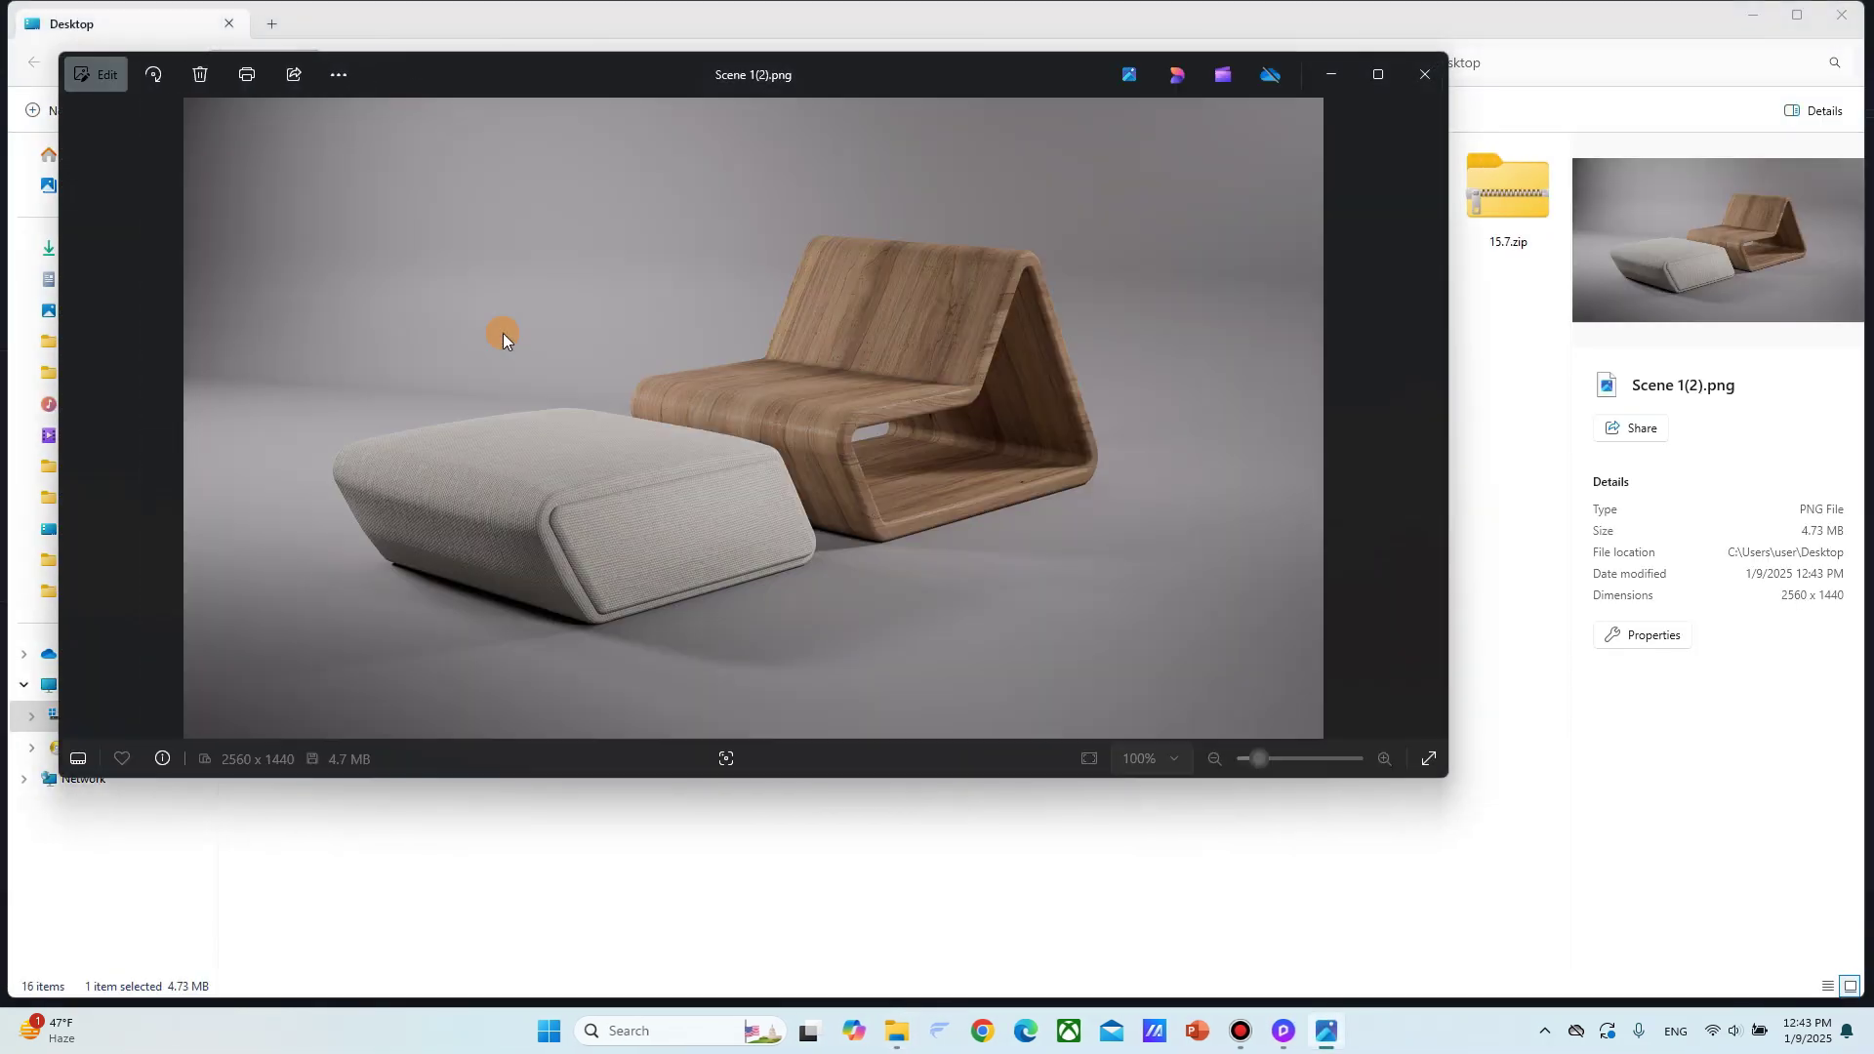
pyautogui.click(1382, 74)
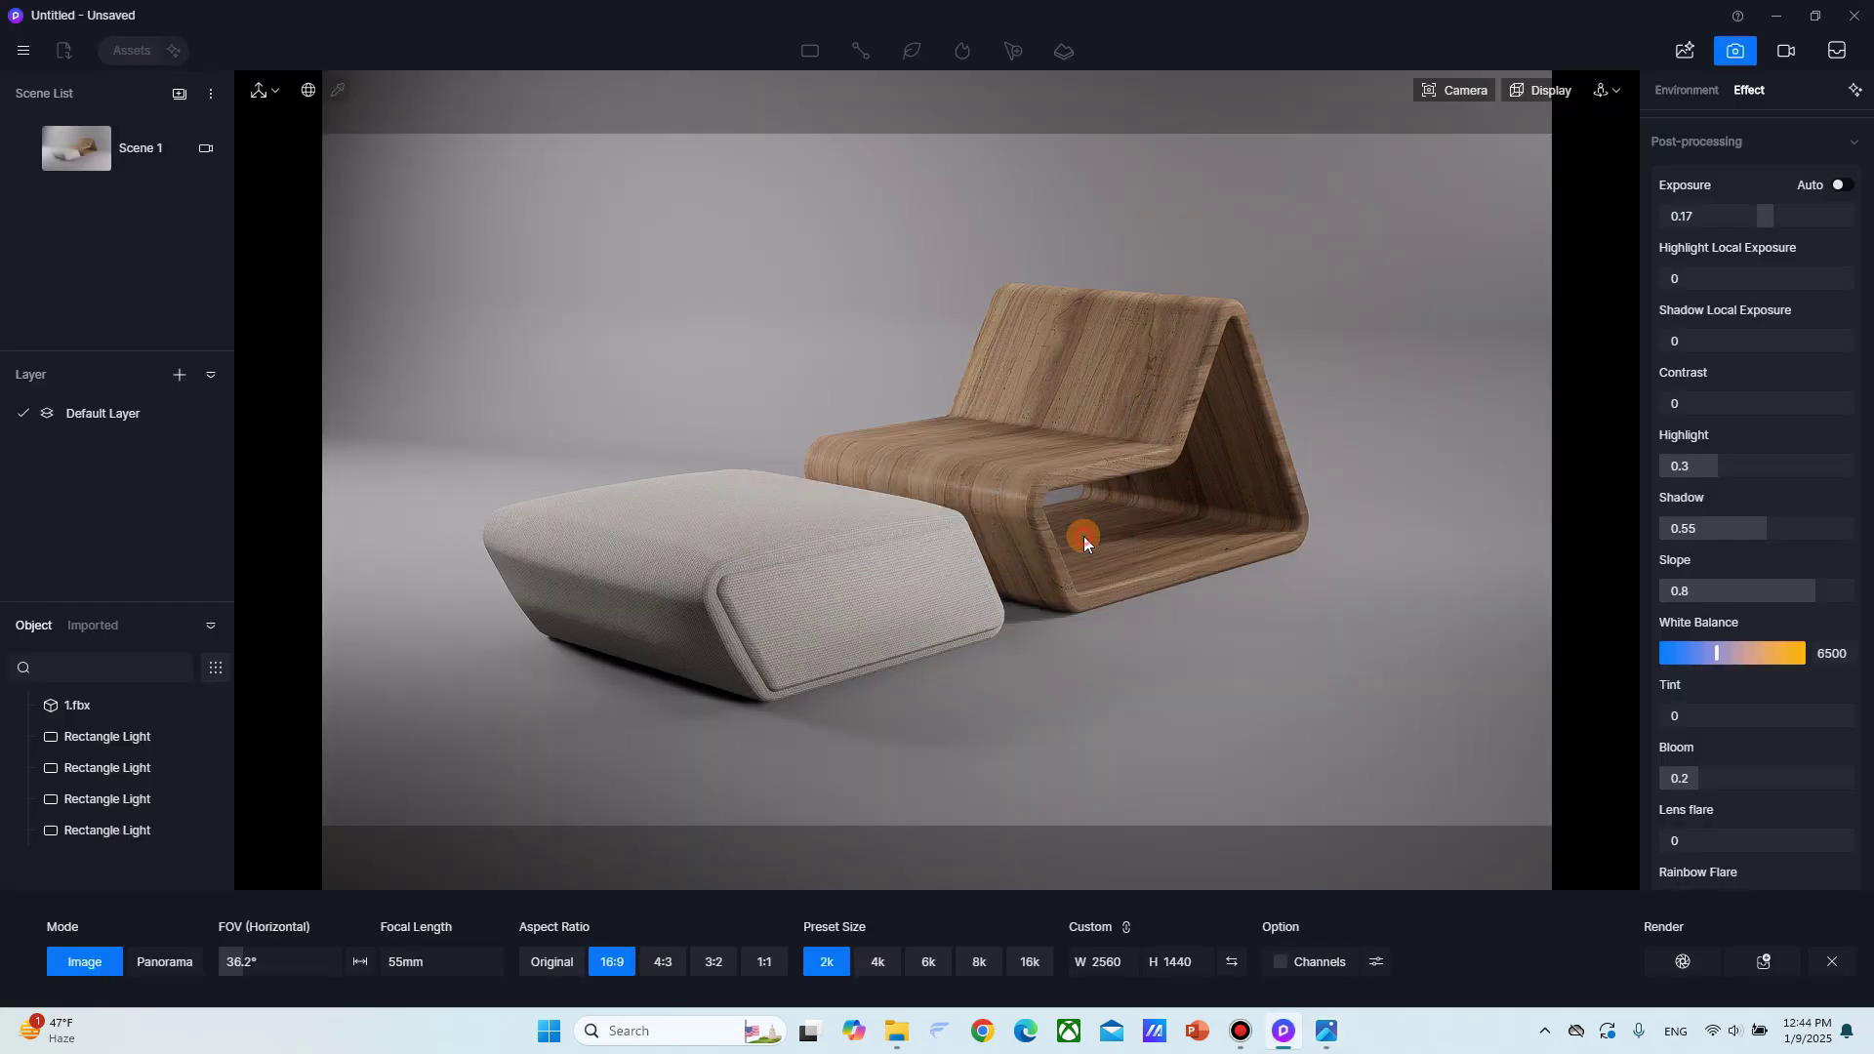
# Back in D5 Render, rotate the rectangle light at Y 2686 to 347° around Z and move it to X 9546.
pyautogui.keyDown('shift'); pyautogui.moveTo(849, 283); pyautogui.dragTo(934, 370, button='middle'); pyautogui.keyUp('shift')
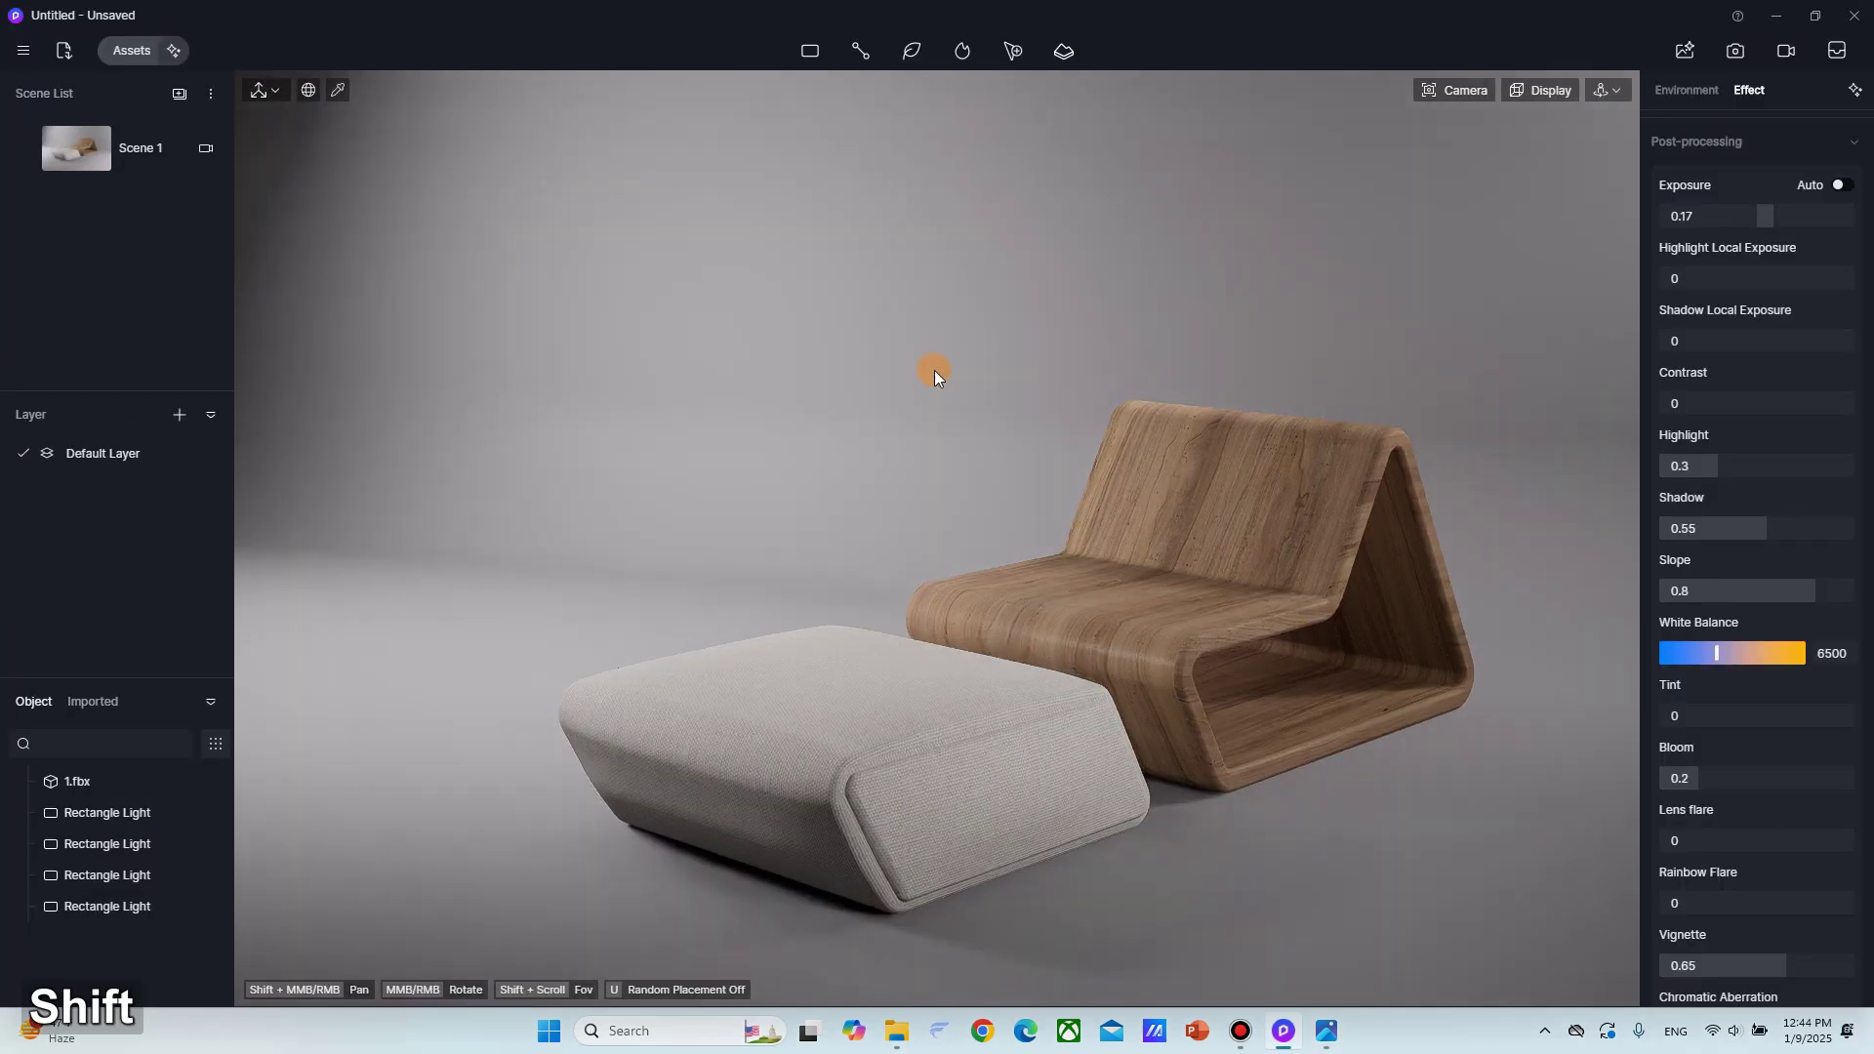
pyautogui.scroll(-5, 934, 371)
pyautogui.keyDown('shift'); pyautogui.moveTo(663, 224); pyautogui.dragTo(781, 410, button='middle'); pyautogui.keyUp('shift')
pyautogui.click(497, 429)
pyautogui.click(496, 430)
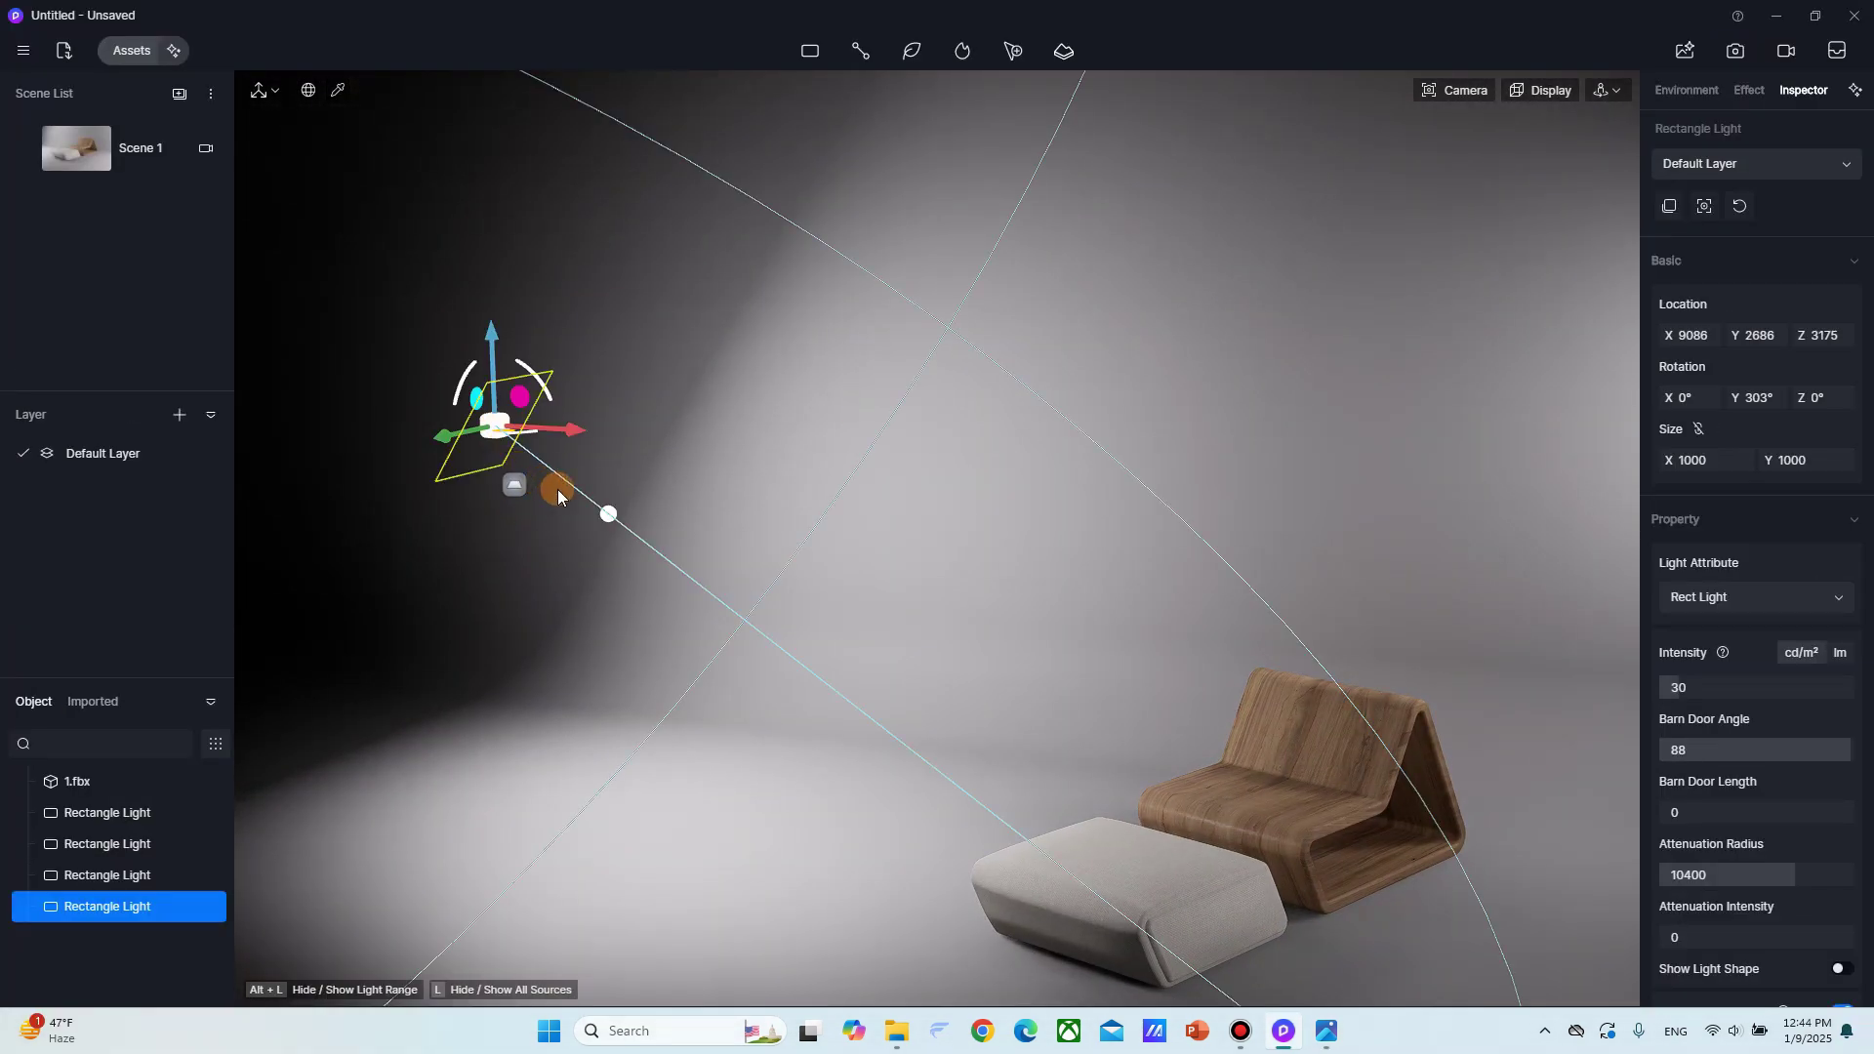
pyautogui.moveTo(498, 393); pyautogui.dragTo(500, 489, button='middle')
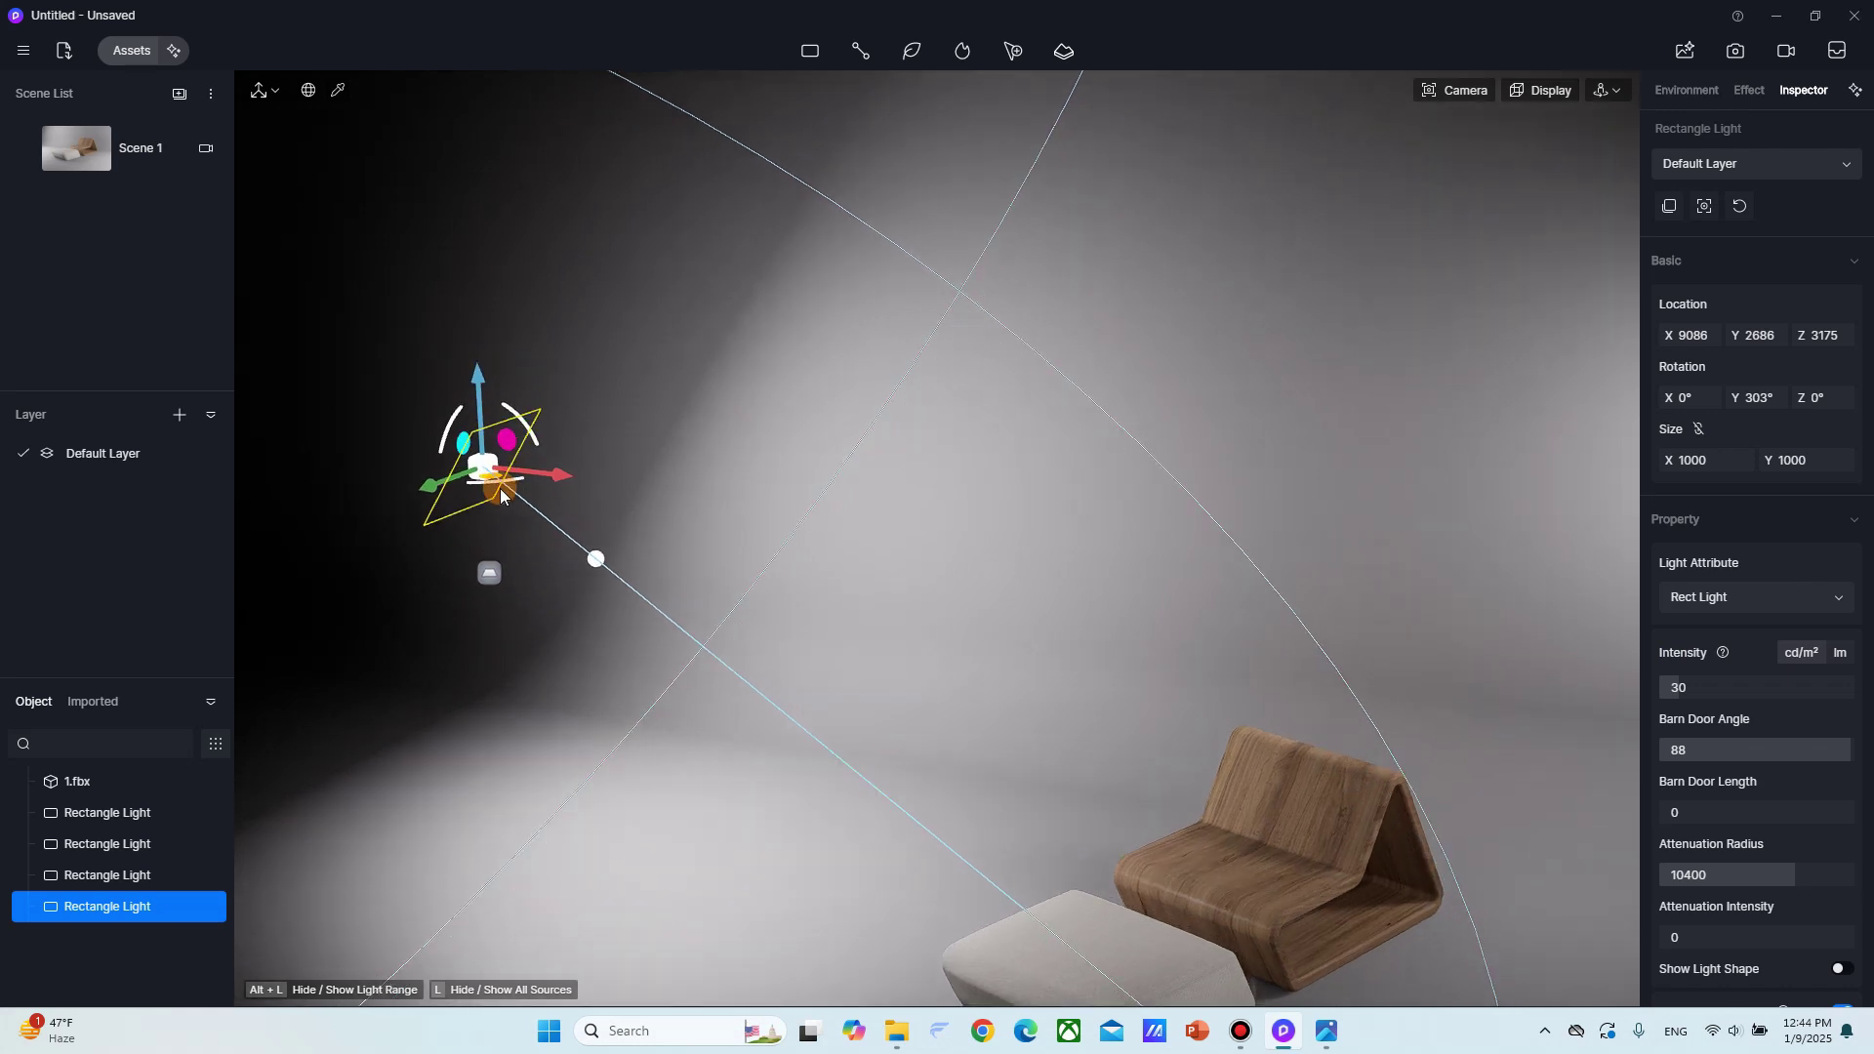
pyautogui.moveTo(494, 490); pyautogui.dragTo(533, 498)
pyautogui.scroll(-4, 788, 542)
pyautogui.press('q')
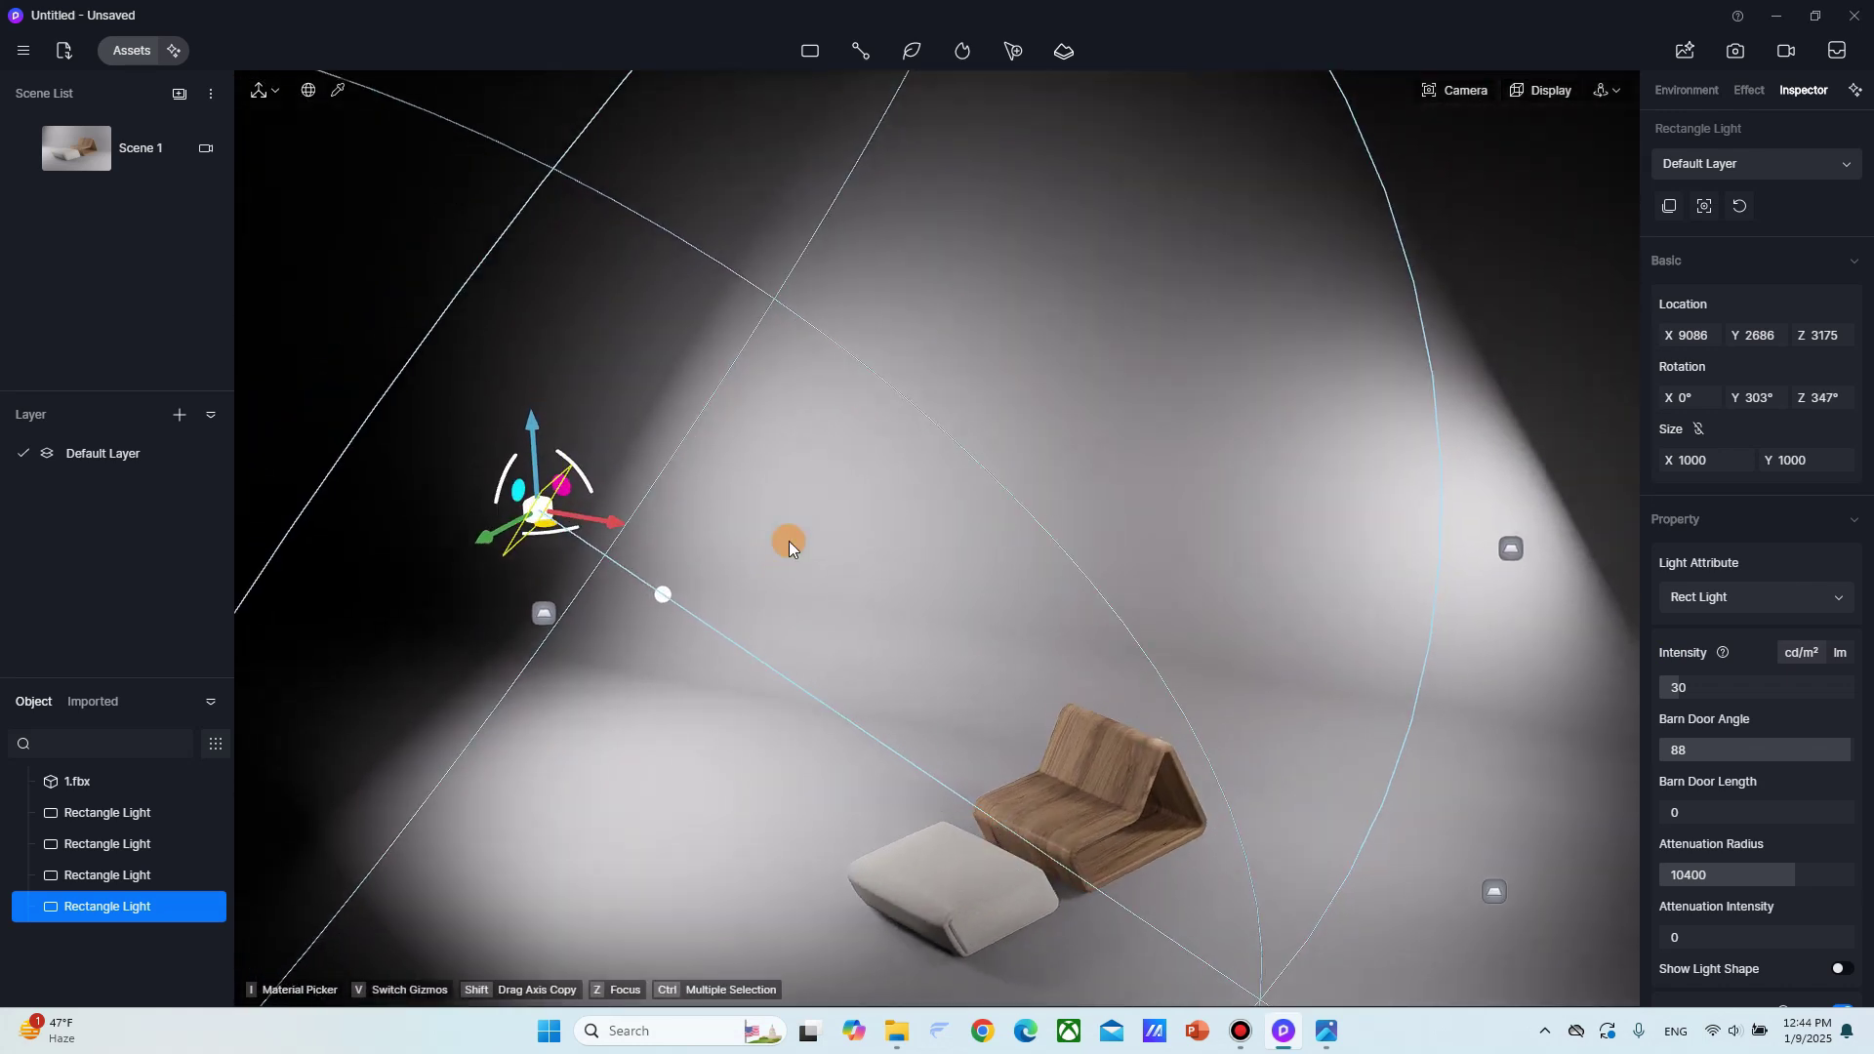
pyautogui.moveTo(596, 524); pyautogui.dragTo(565, 519)
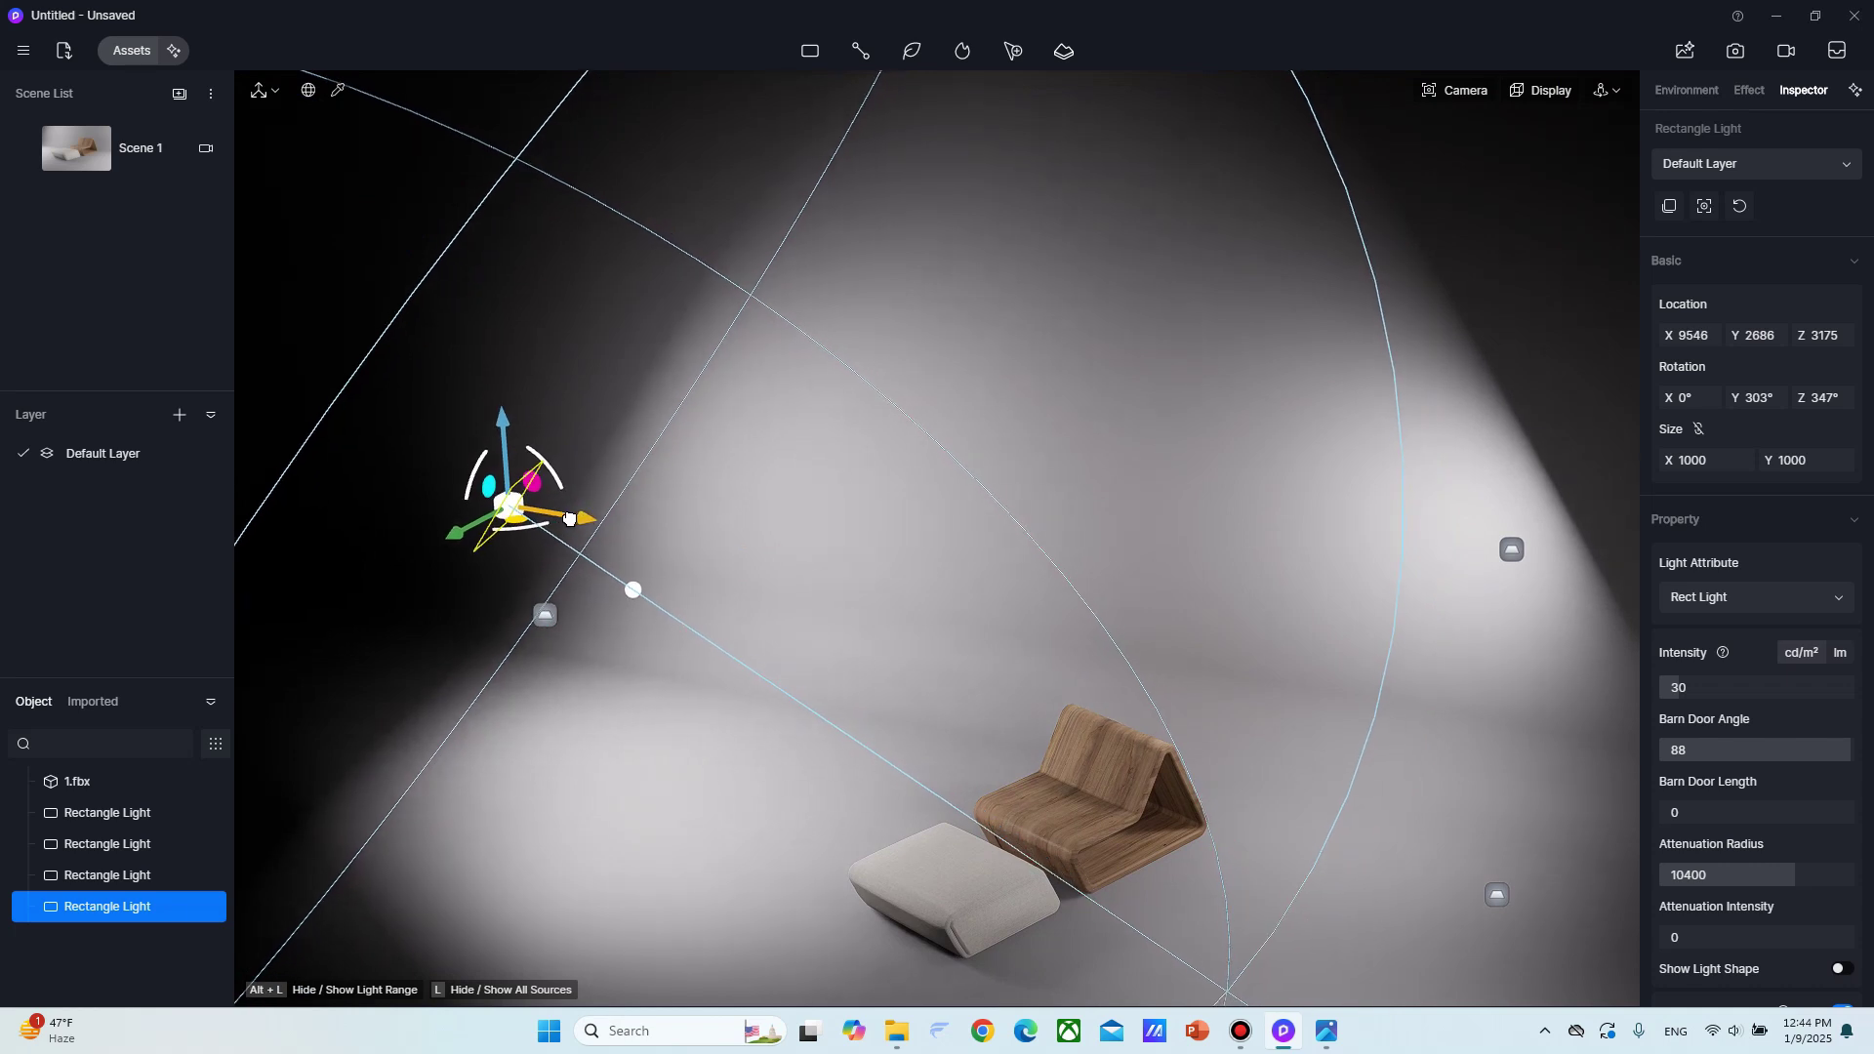
# Move the rectangle light with 302° Z rotation to X 7544, Y -146, set its attenuation radius to 12575, and return to Scene 1.
pyautogui.click(553, 615)
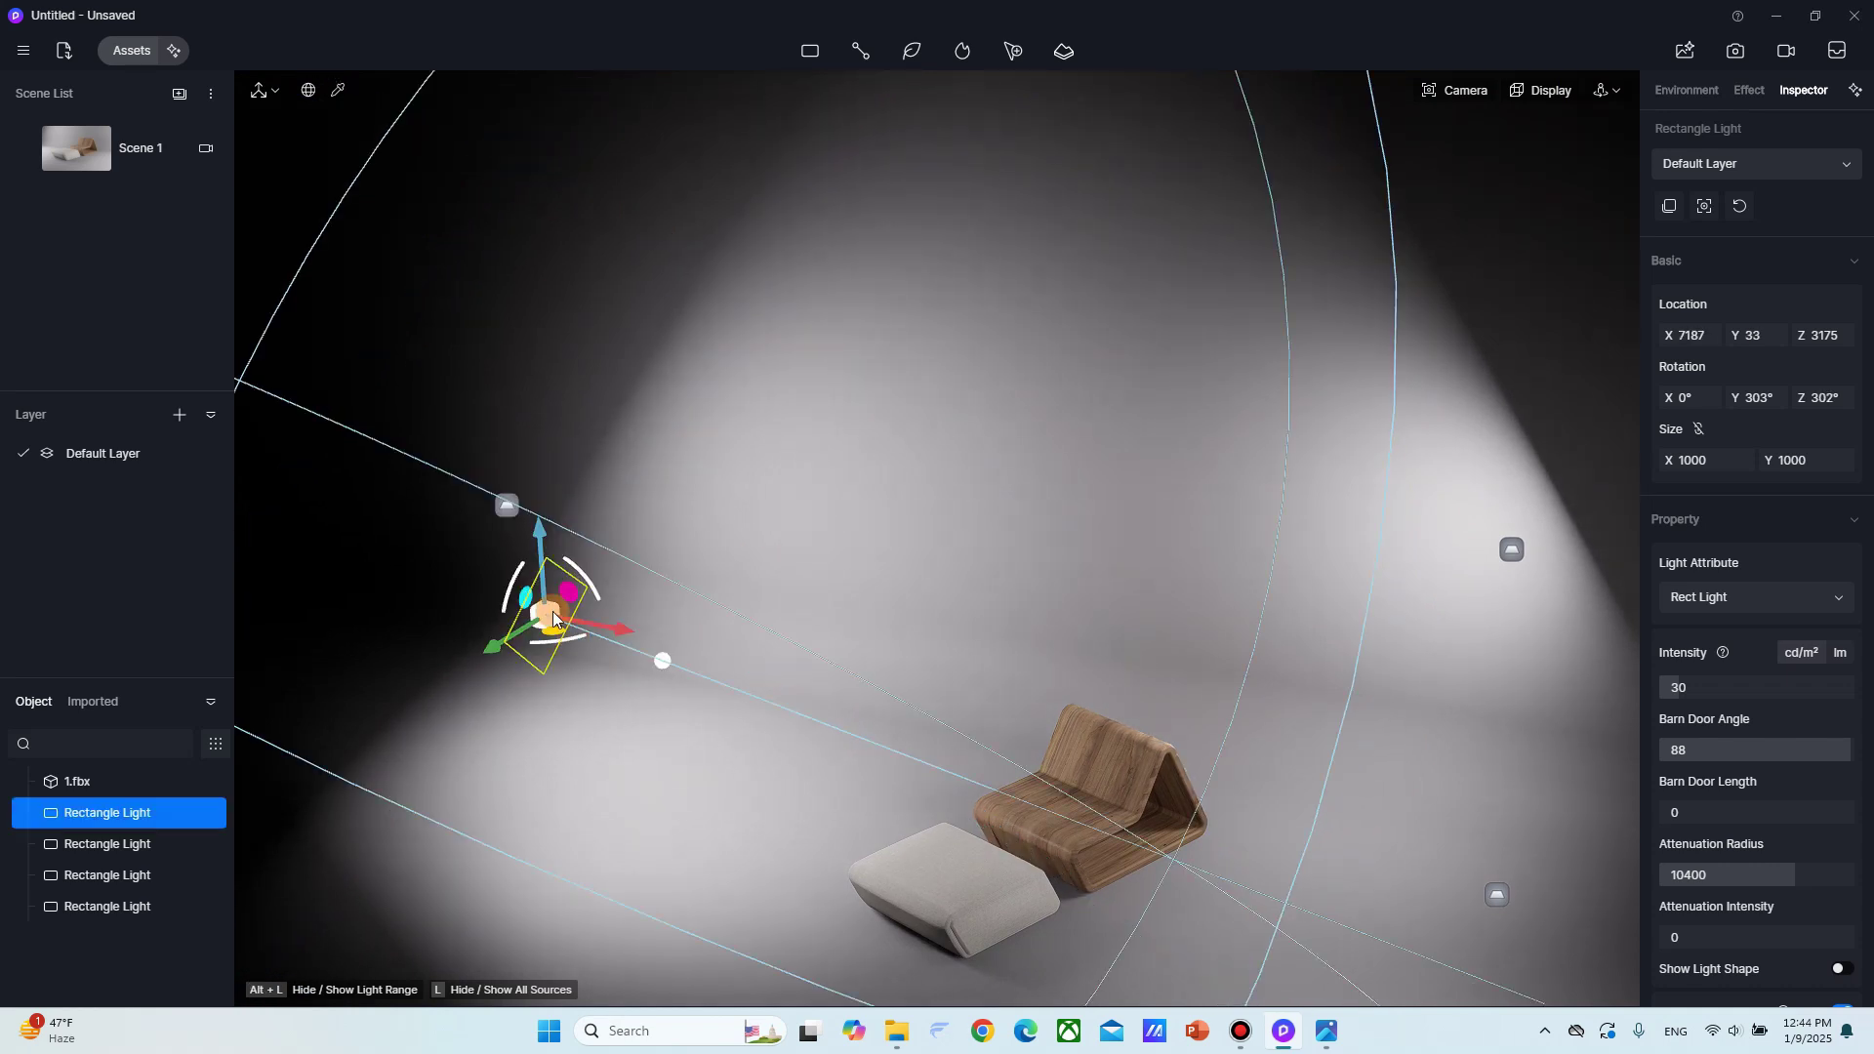
pyautogui.moveTo(609, 646); pyautogui.dragTo(582, 630)
pyautogui.moveTo(1789, 874); pyautogui.dragTo(1821, 874)
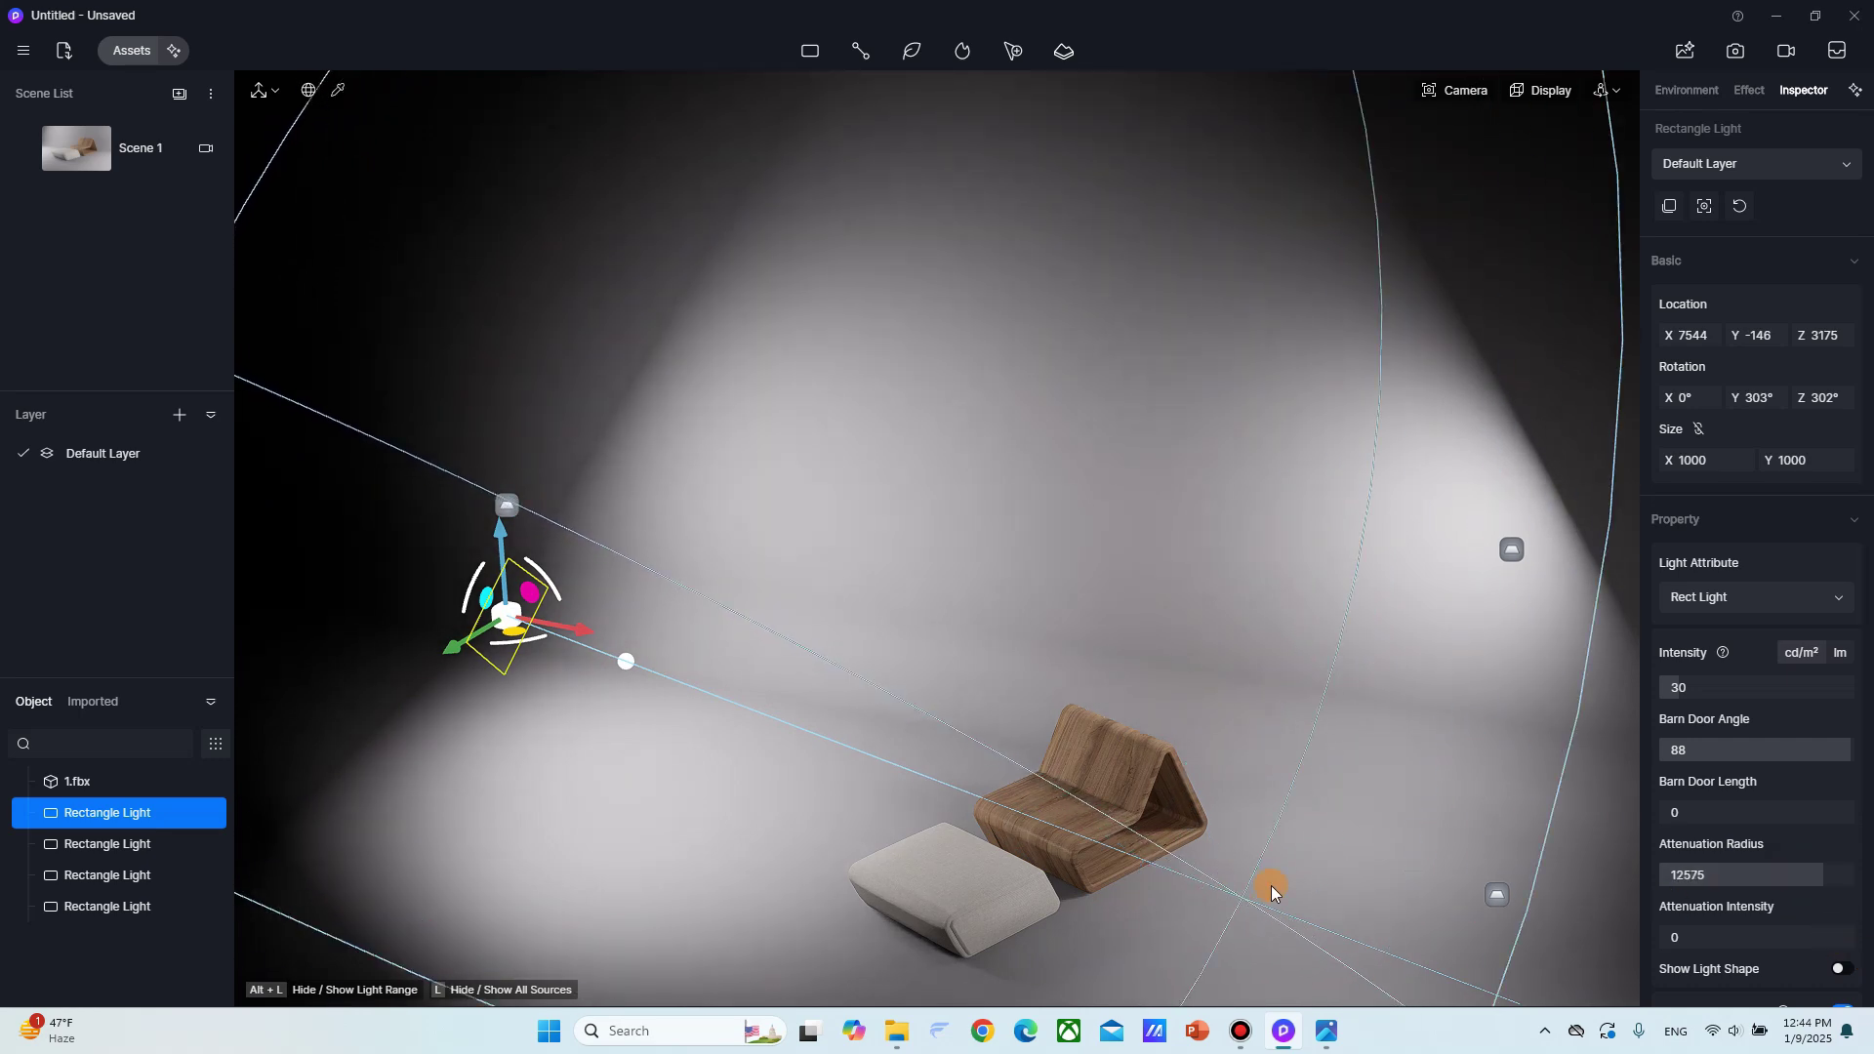
pyautogui.click(97, 149)
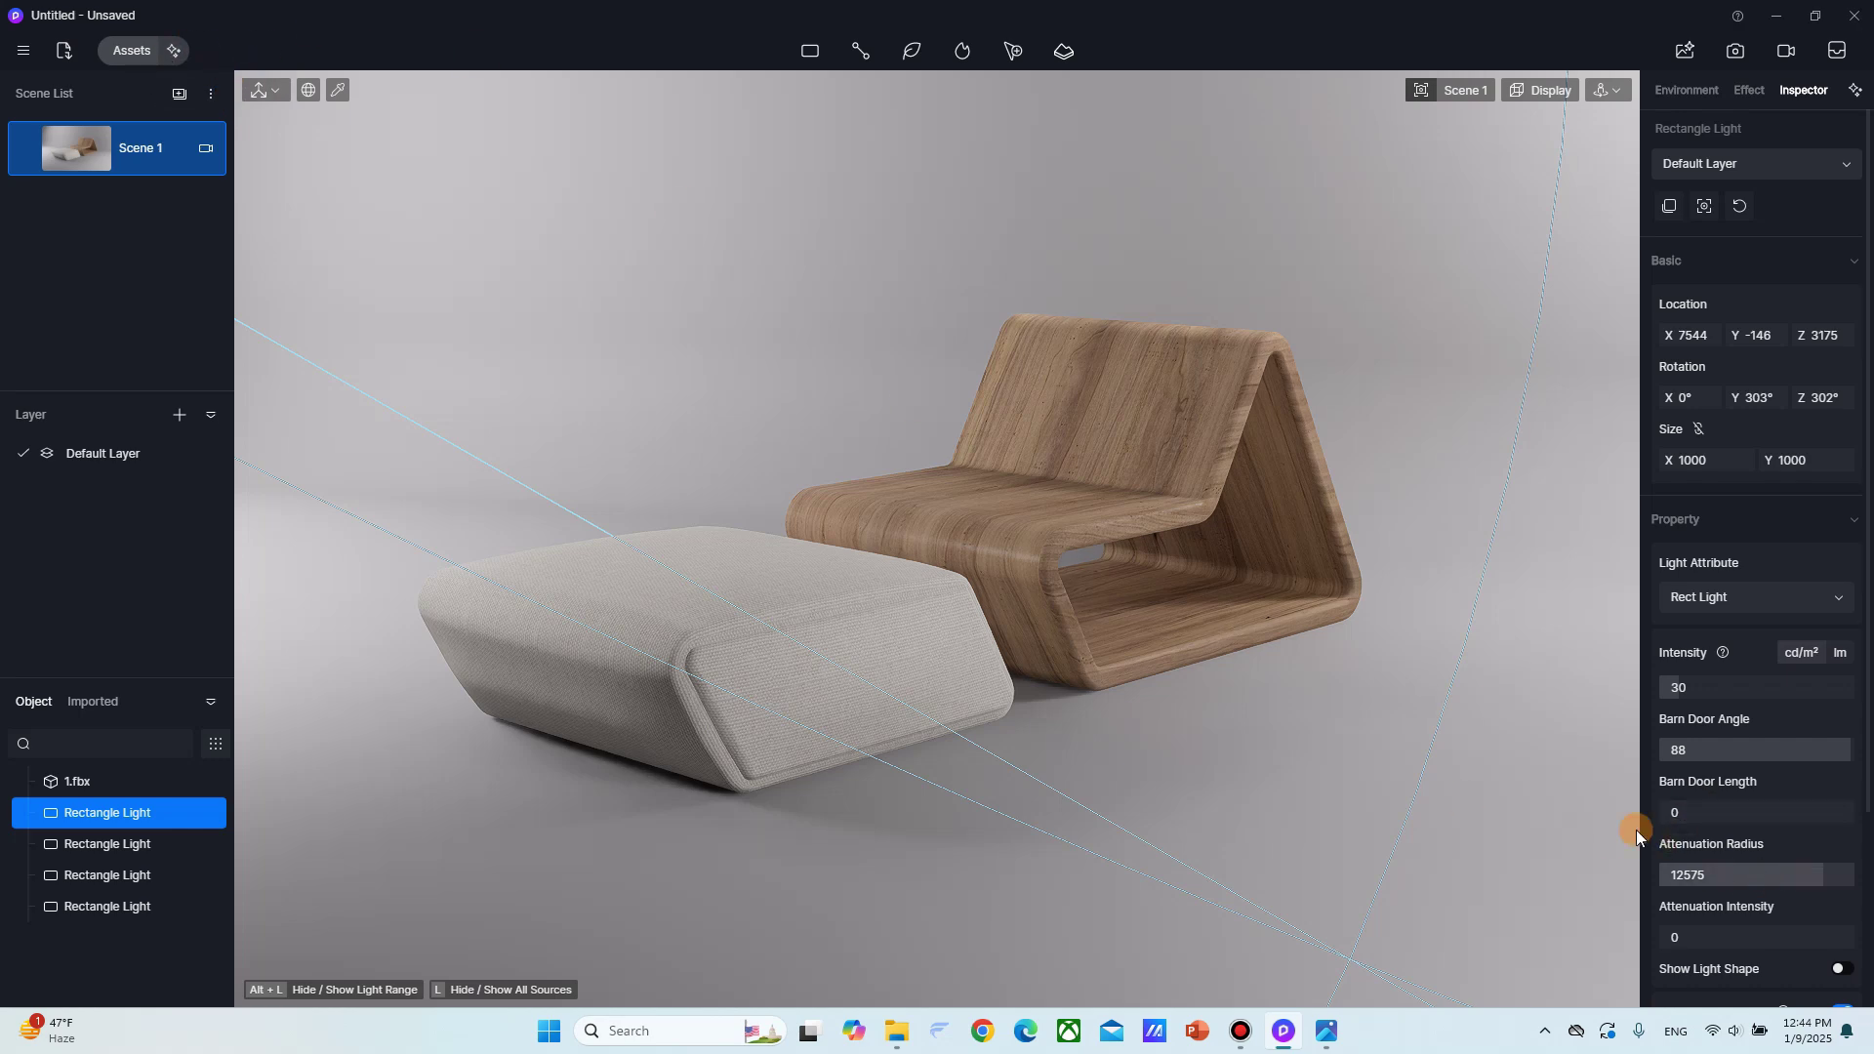
# In image render mode, enable ambient occlusion with radius 670 and a preview overlay of 5.4.
pyautogui.click(1737, 51)
pyautogui.scroll(-5, 1774, 563)
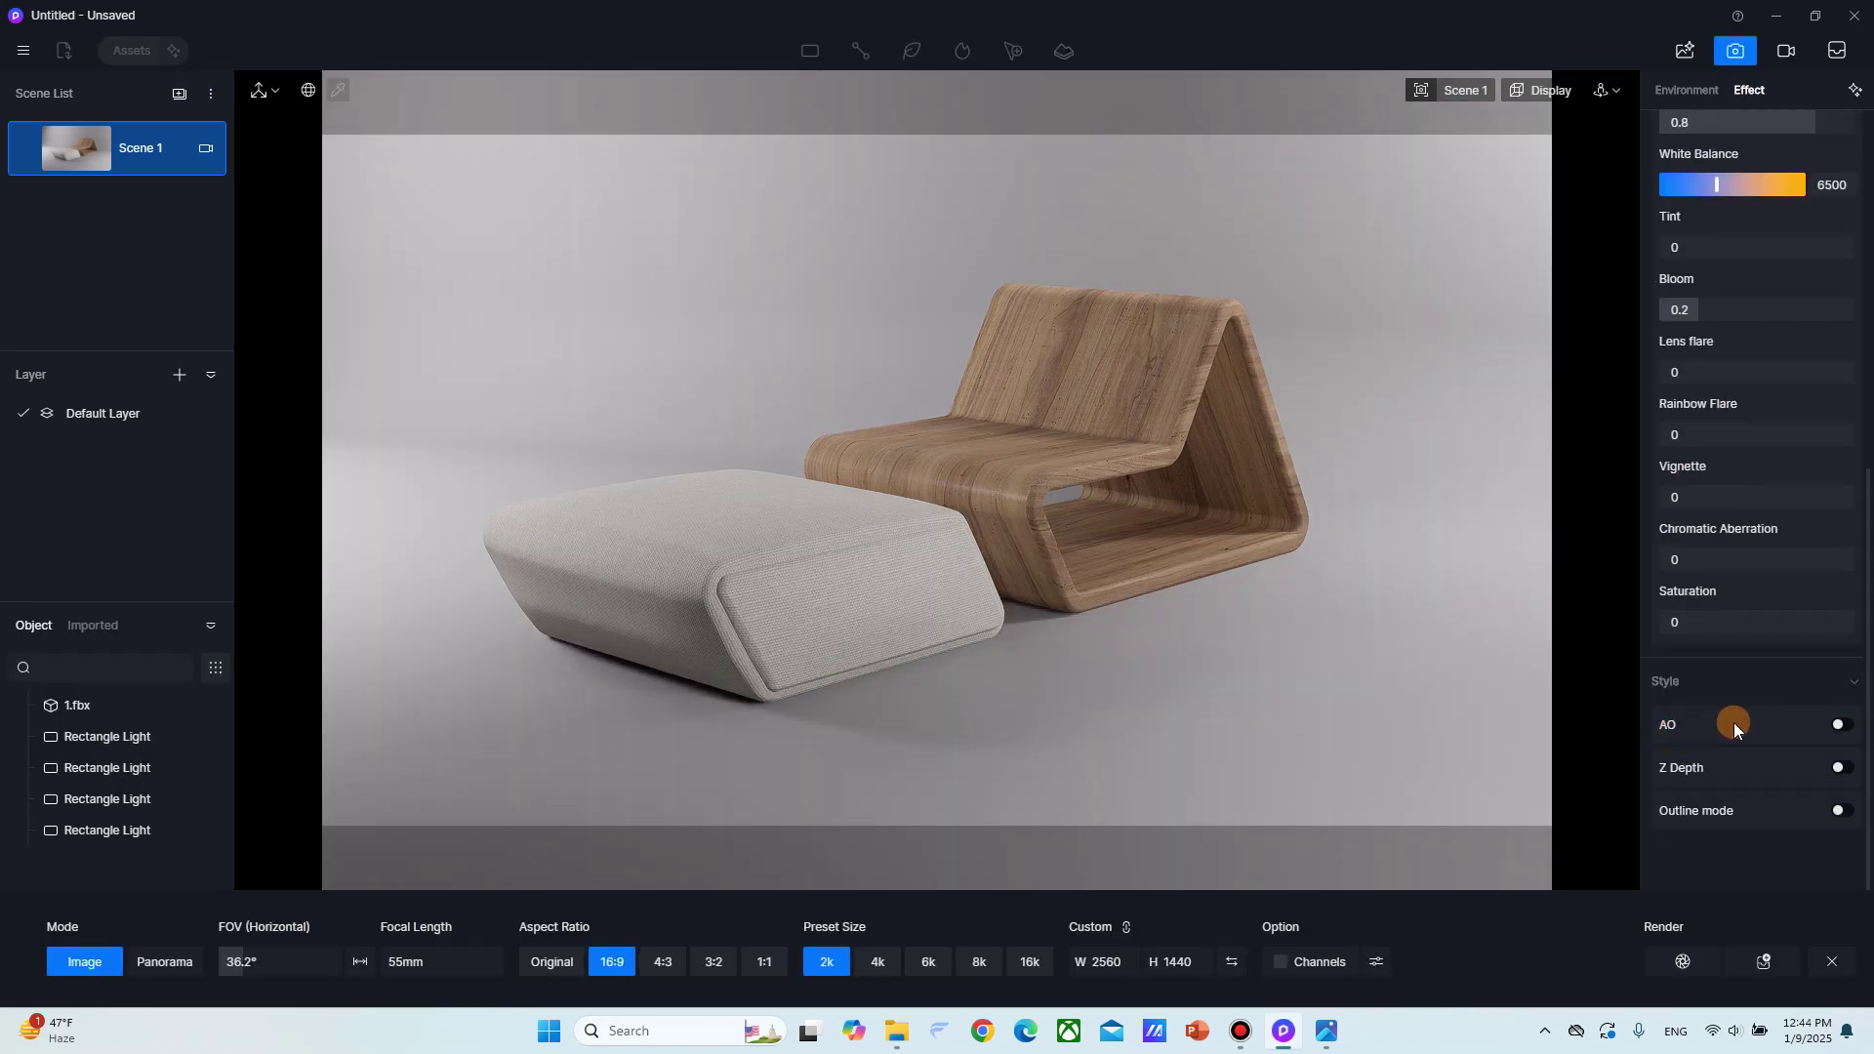
pyautogui.click(1842, 724)
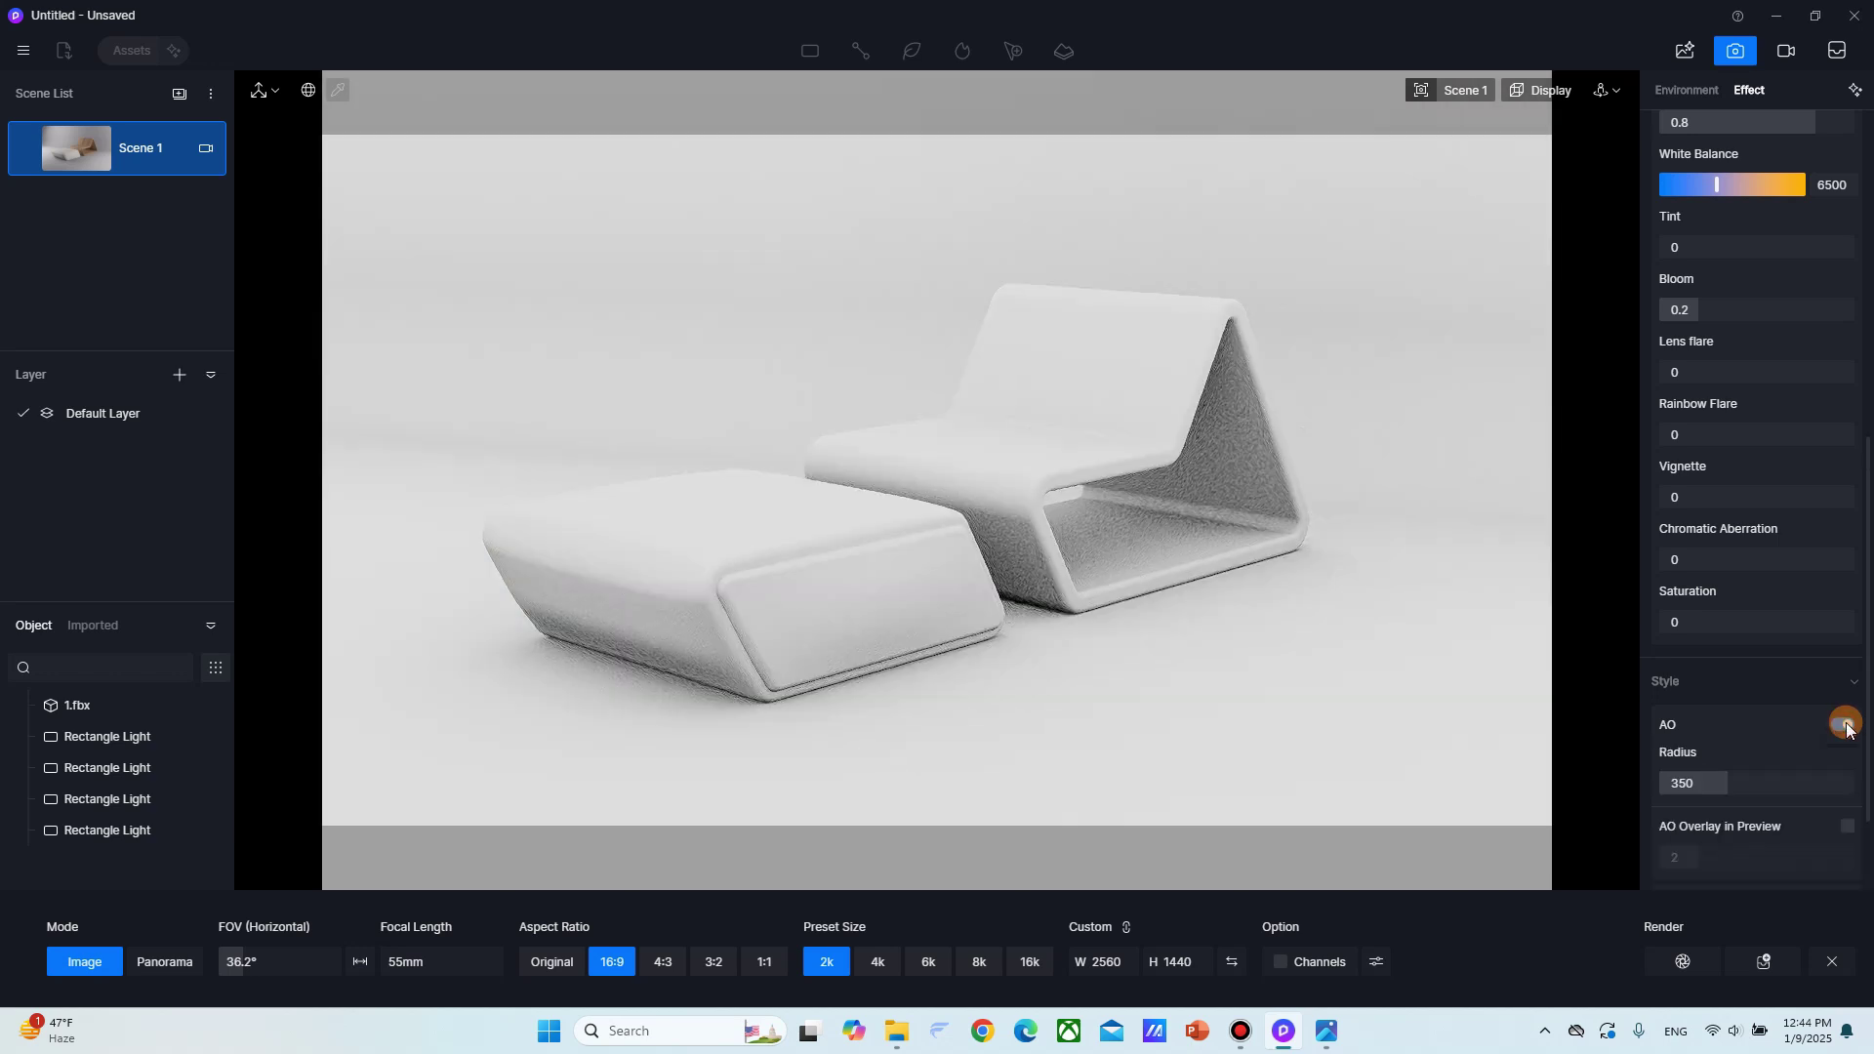
pyautogui.click(1849, 827)
pyautogui.moveTo(1725, 780); pyautogui.dragTo(1760, 780)
pyautogui.moveTo(1695, 854); pyautogui.dragTo(1760, 857)
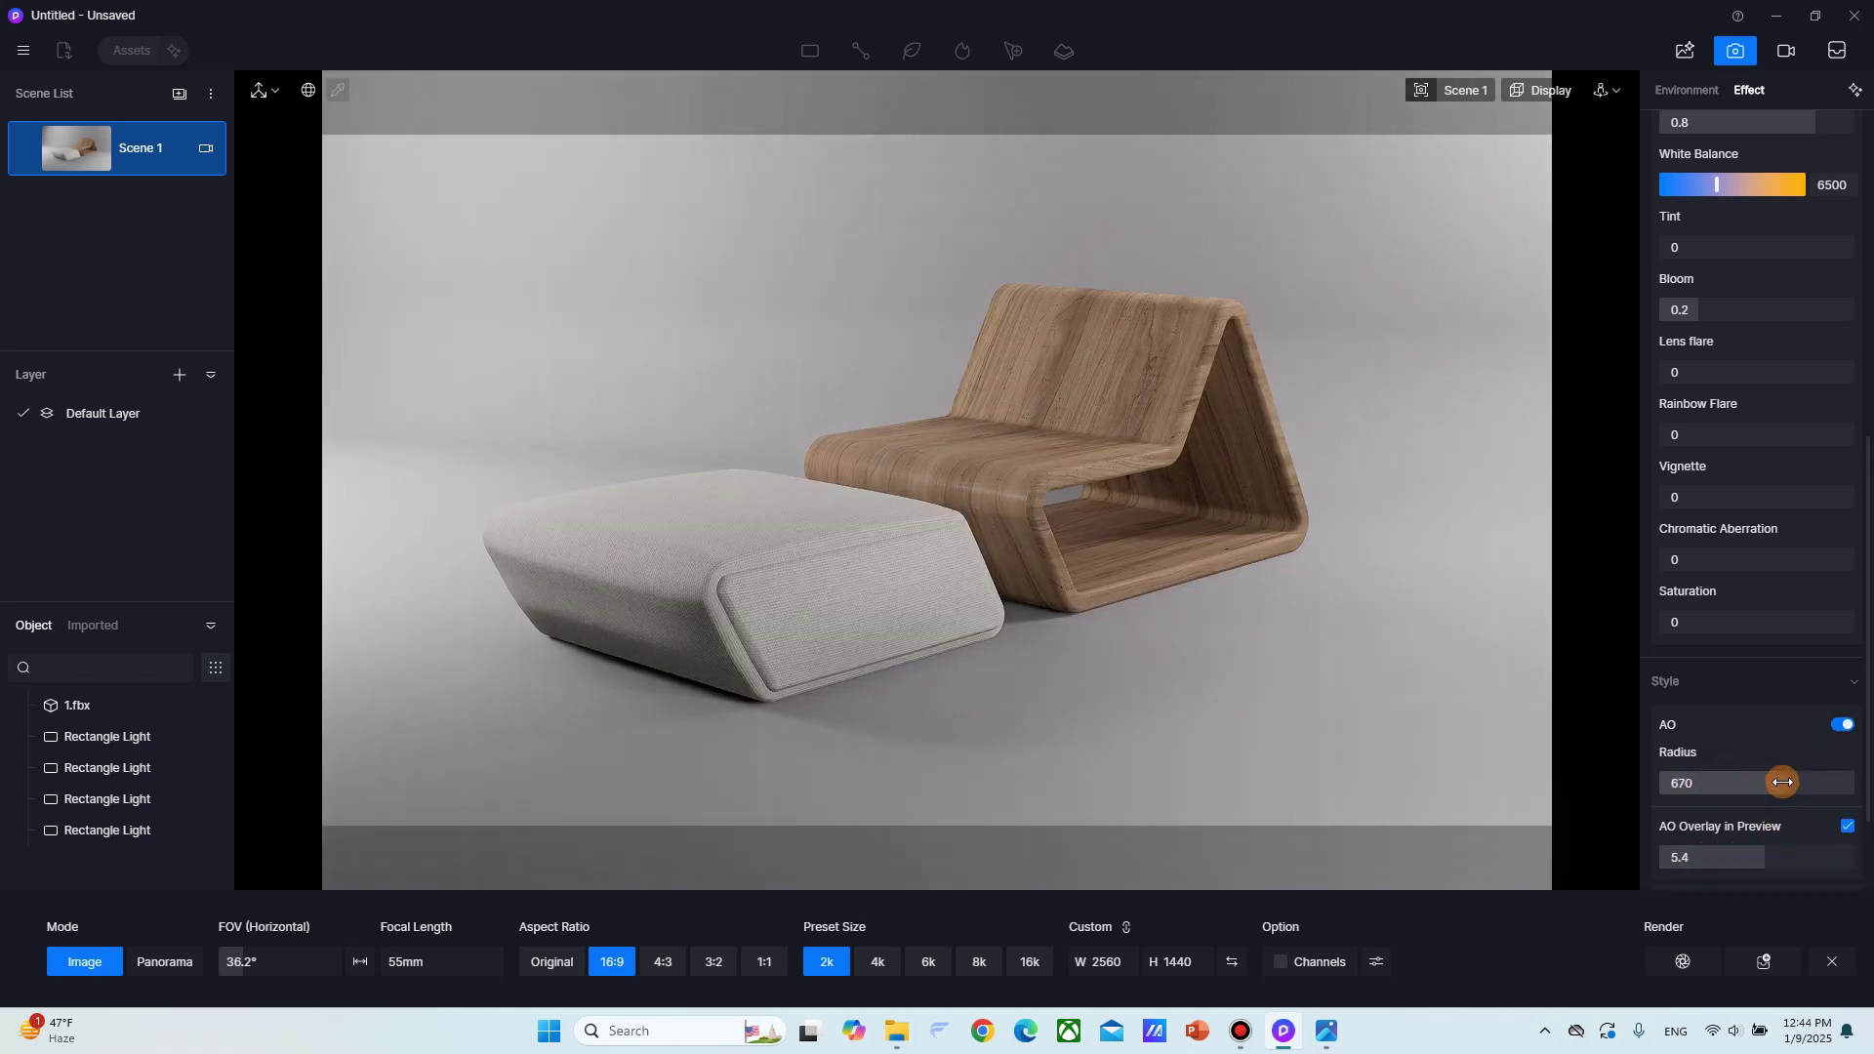
# Set the post-processing vignette to 0.4 and the shadow to about 0.6.
pyautogui.scroll(3, 1829, 447)
pyautogui.moveTo(1755, 353); pyautogui.dragTo(1774, 351)
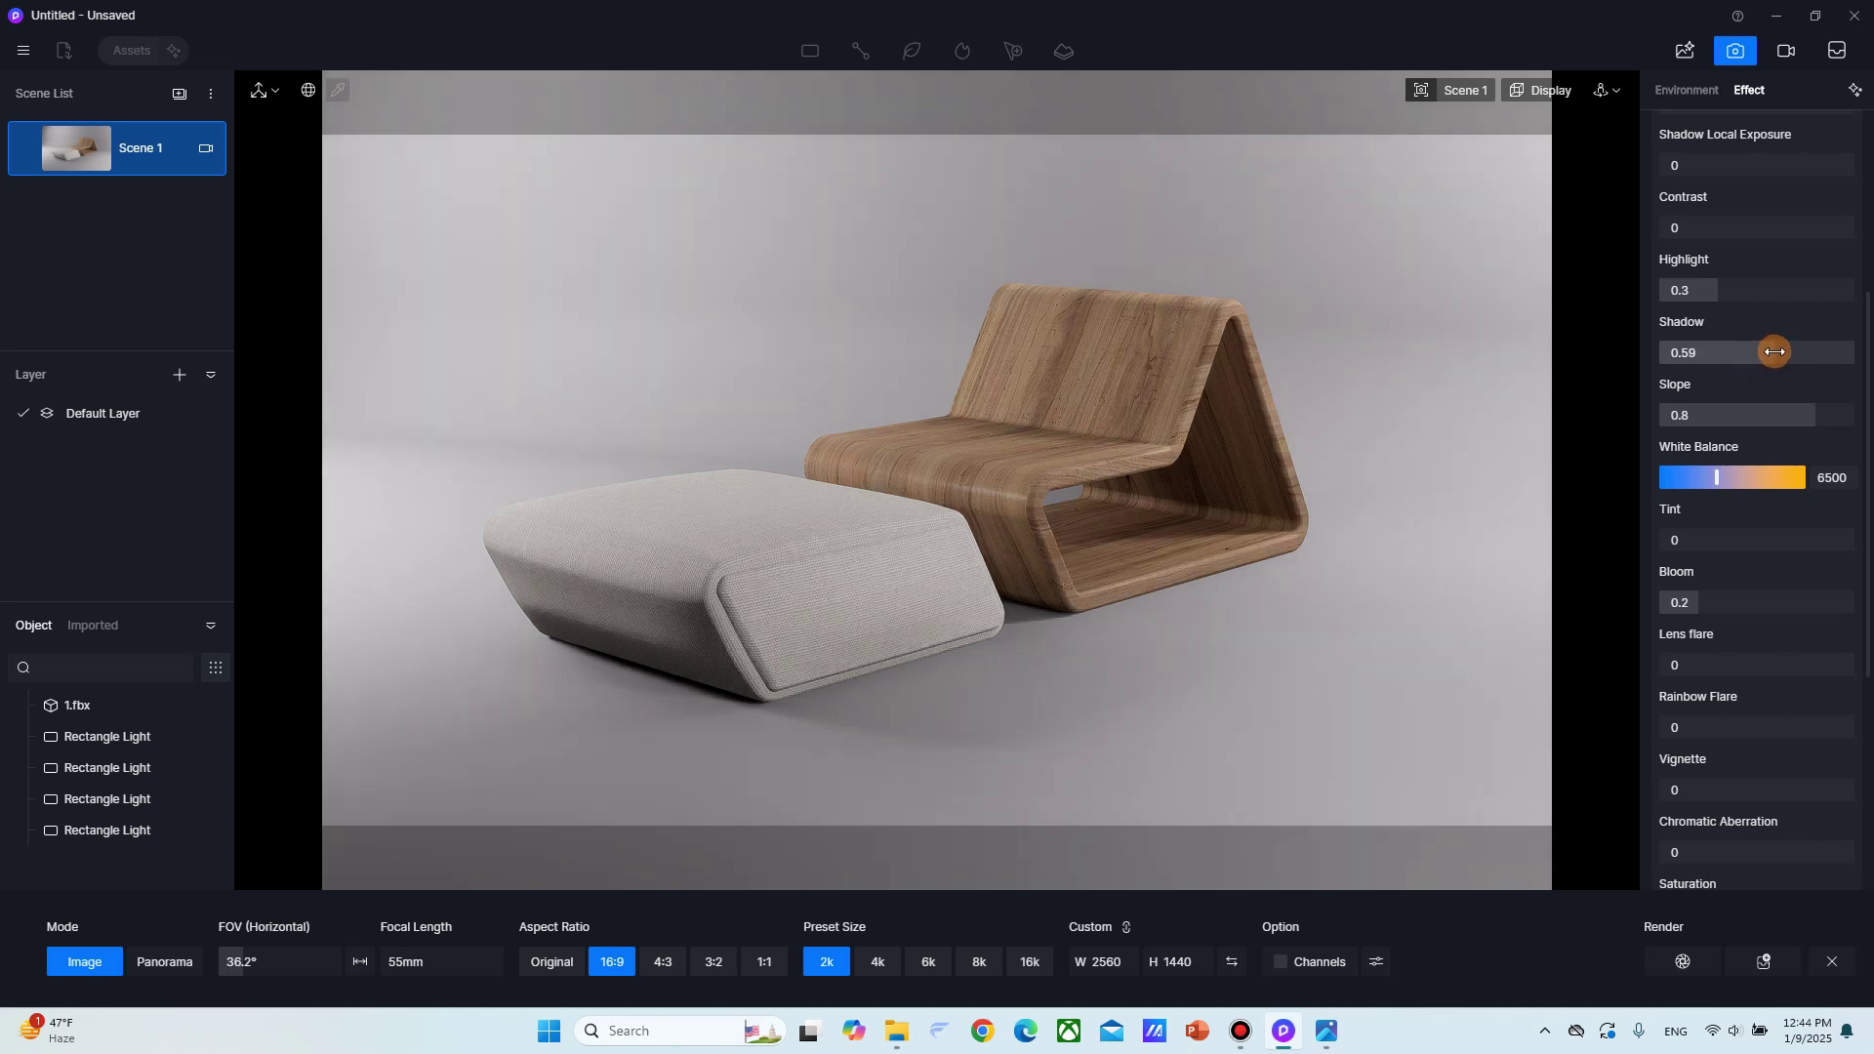
pyautogui.scroll(3, 1817, 332)
pyautogui.scroll(-6, 1819, 373)
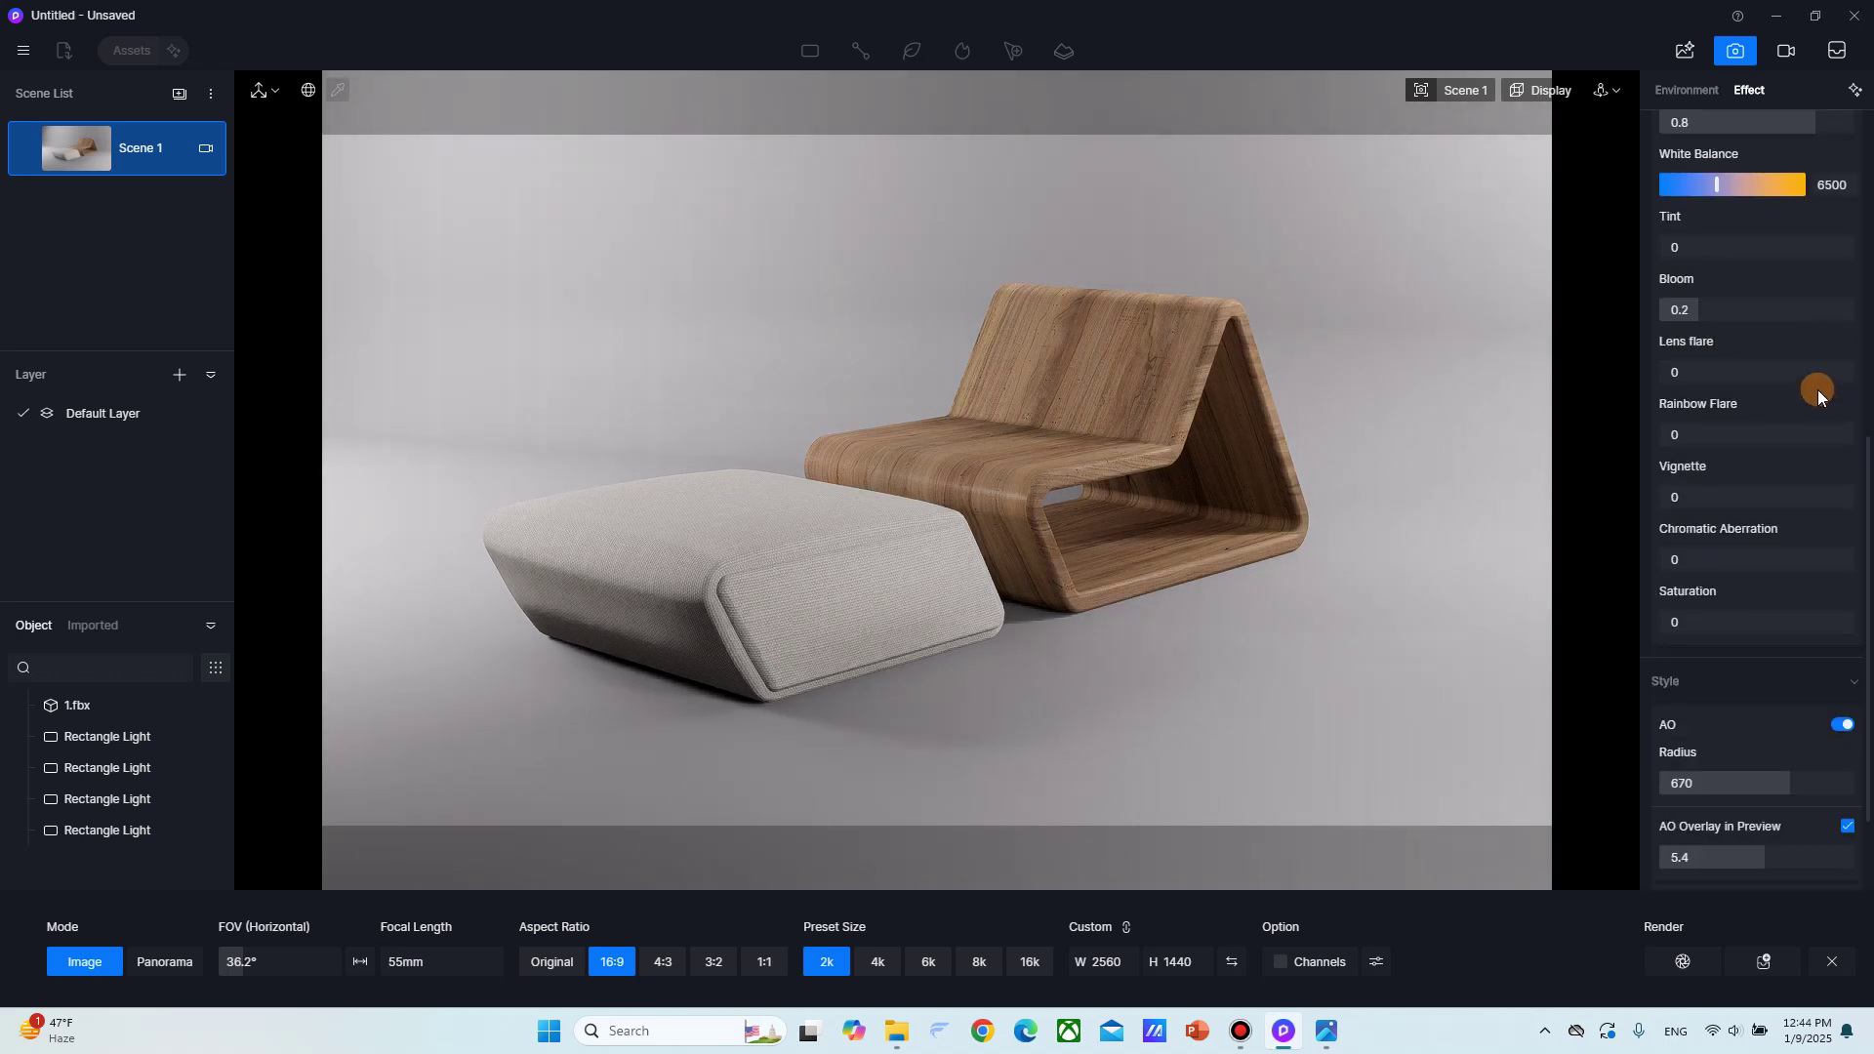
pyautogui.scroll(2, 1843, 394)
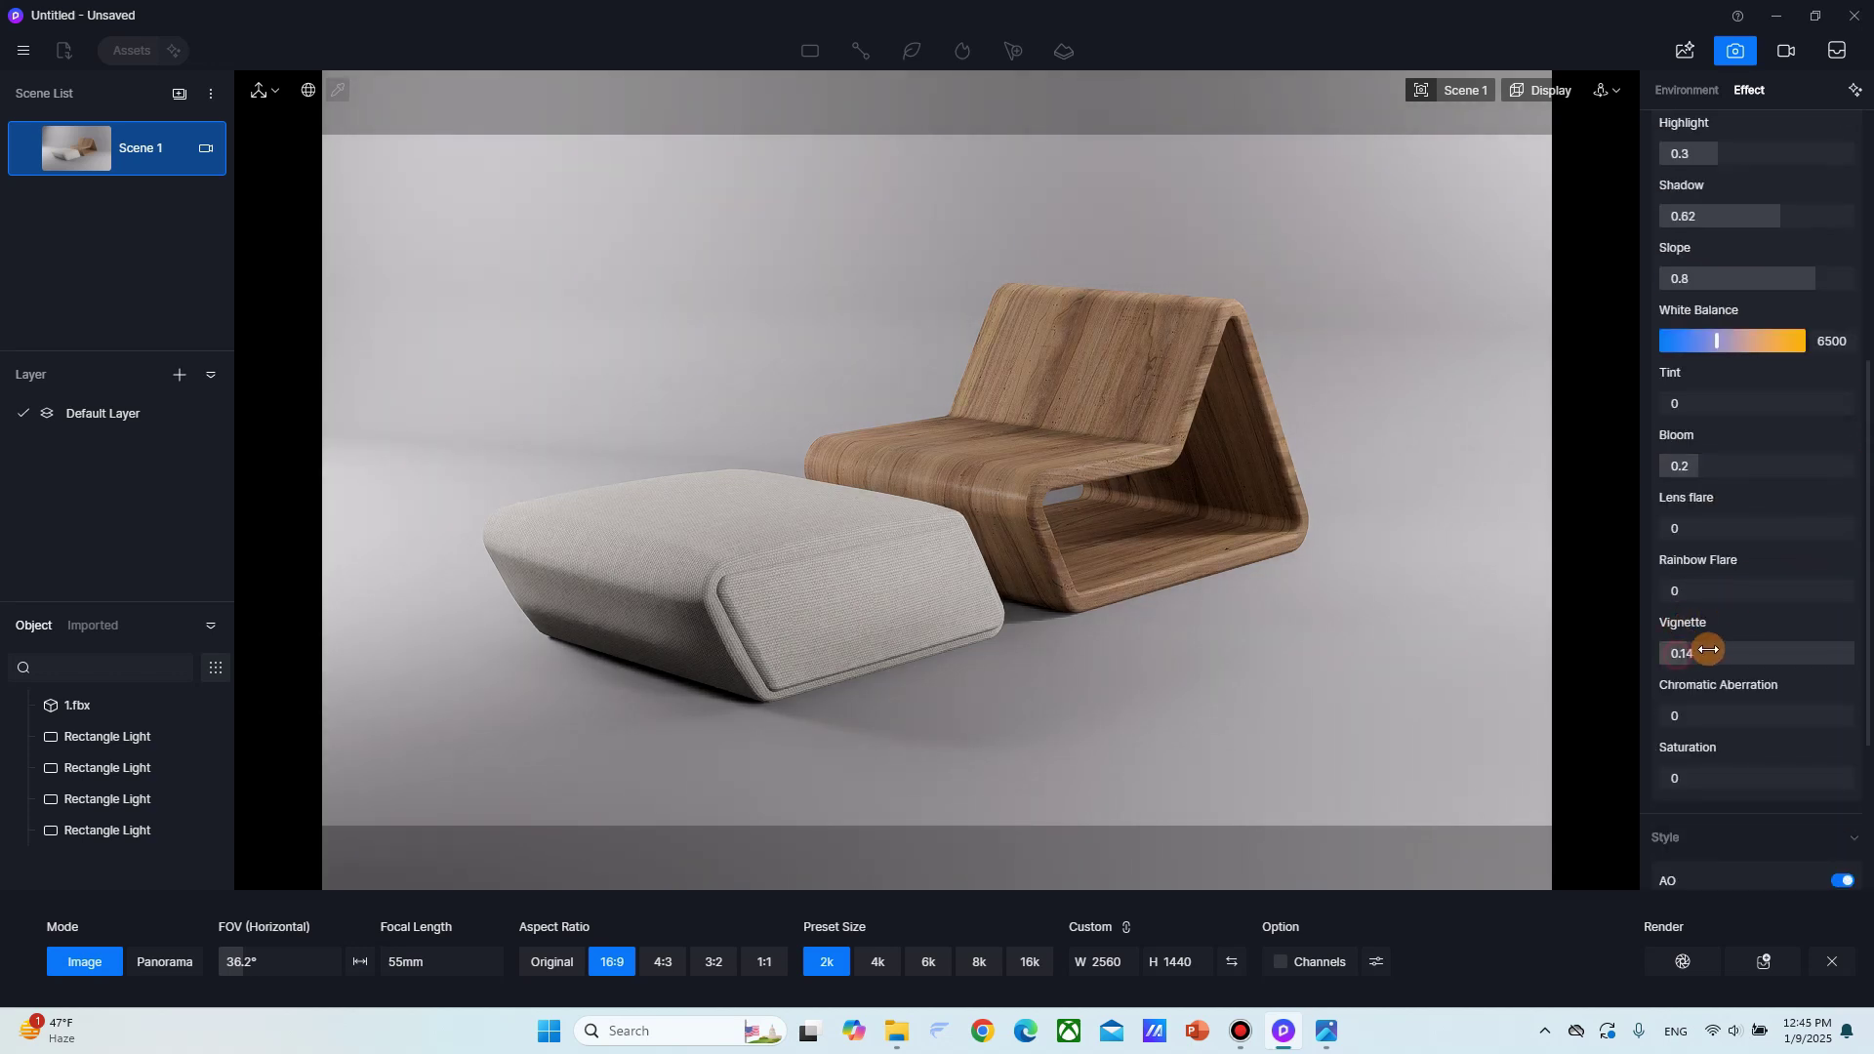
pyautogui.moveTo(1707, 648); pyautogui.dragTo(1746, 660)
pyautogui.scroll(3, 1759, 507)
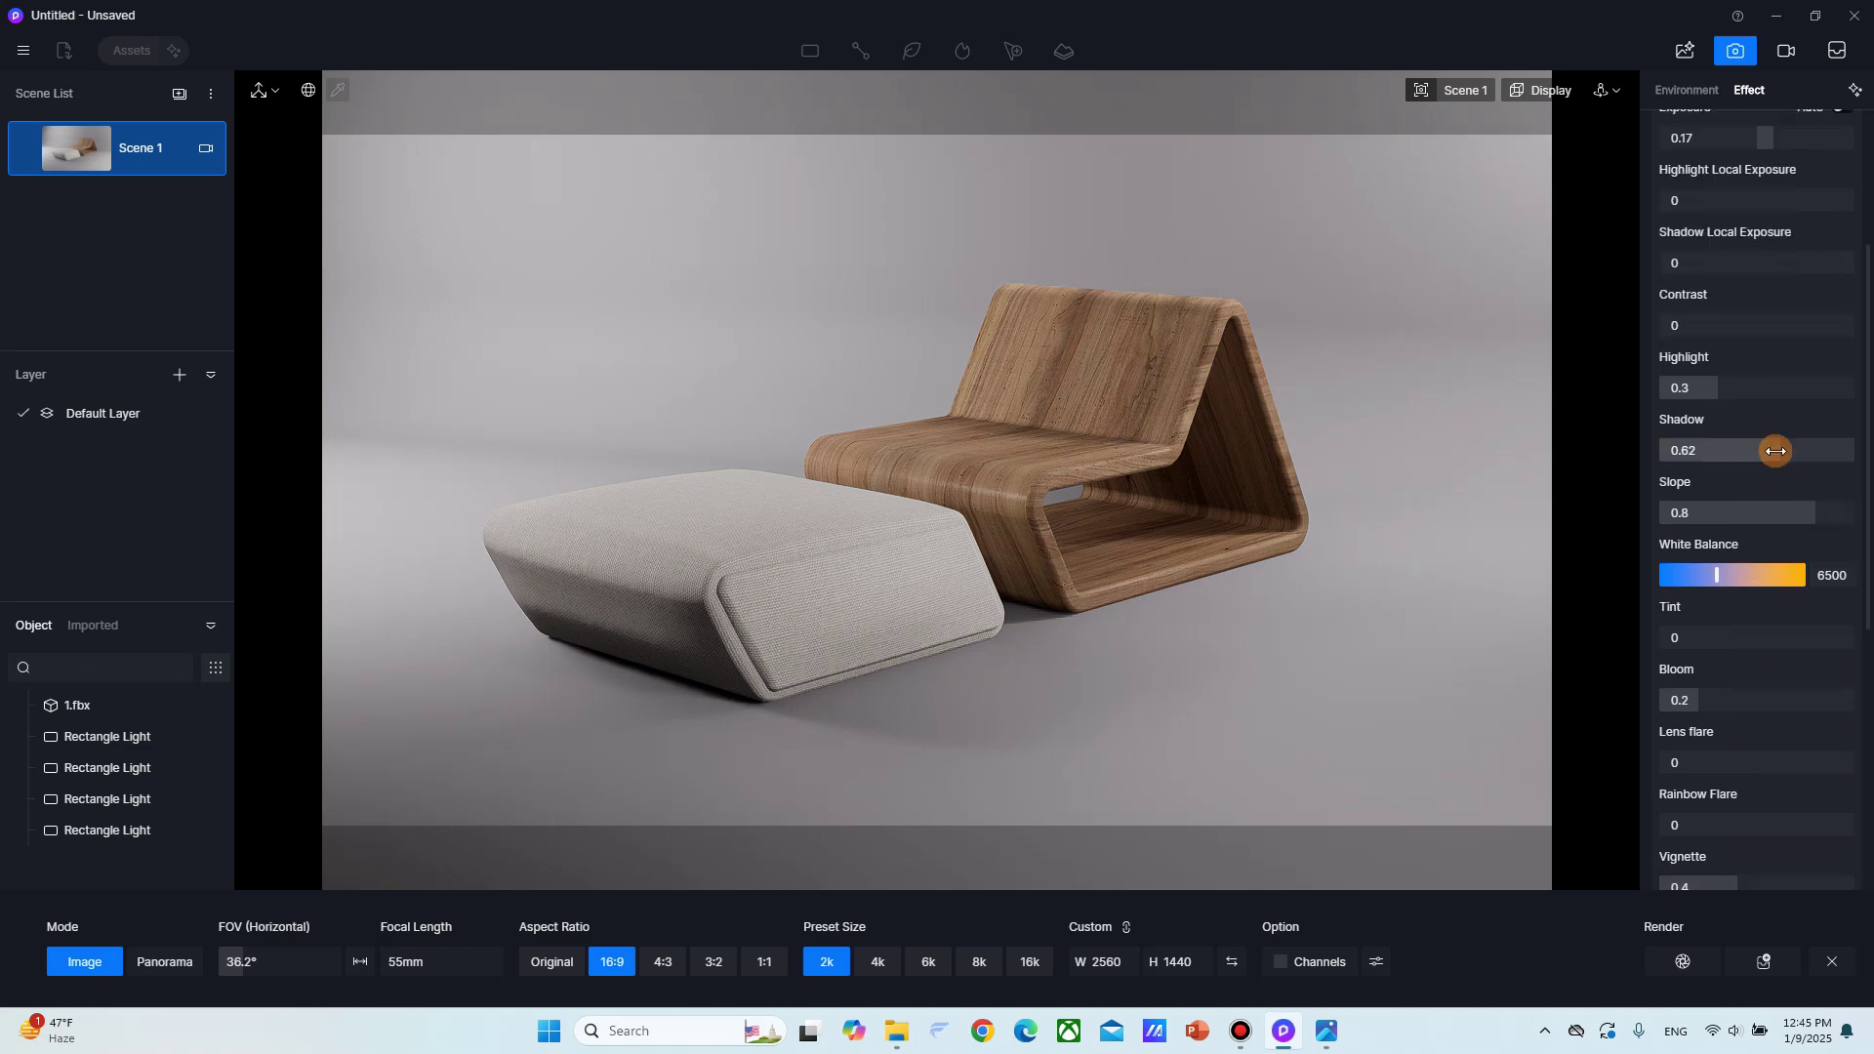
pyautogui.moveTo(1773, 445); pyautogui.dragTo(1768, 453)
# Render the image and save it to the Desktop as Scene 1(1).png.
pyautogui.click(1672, 970)
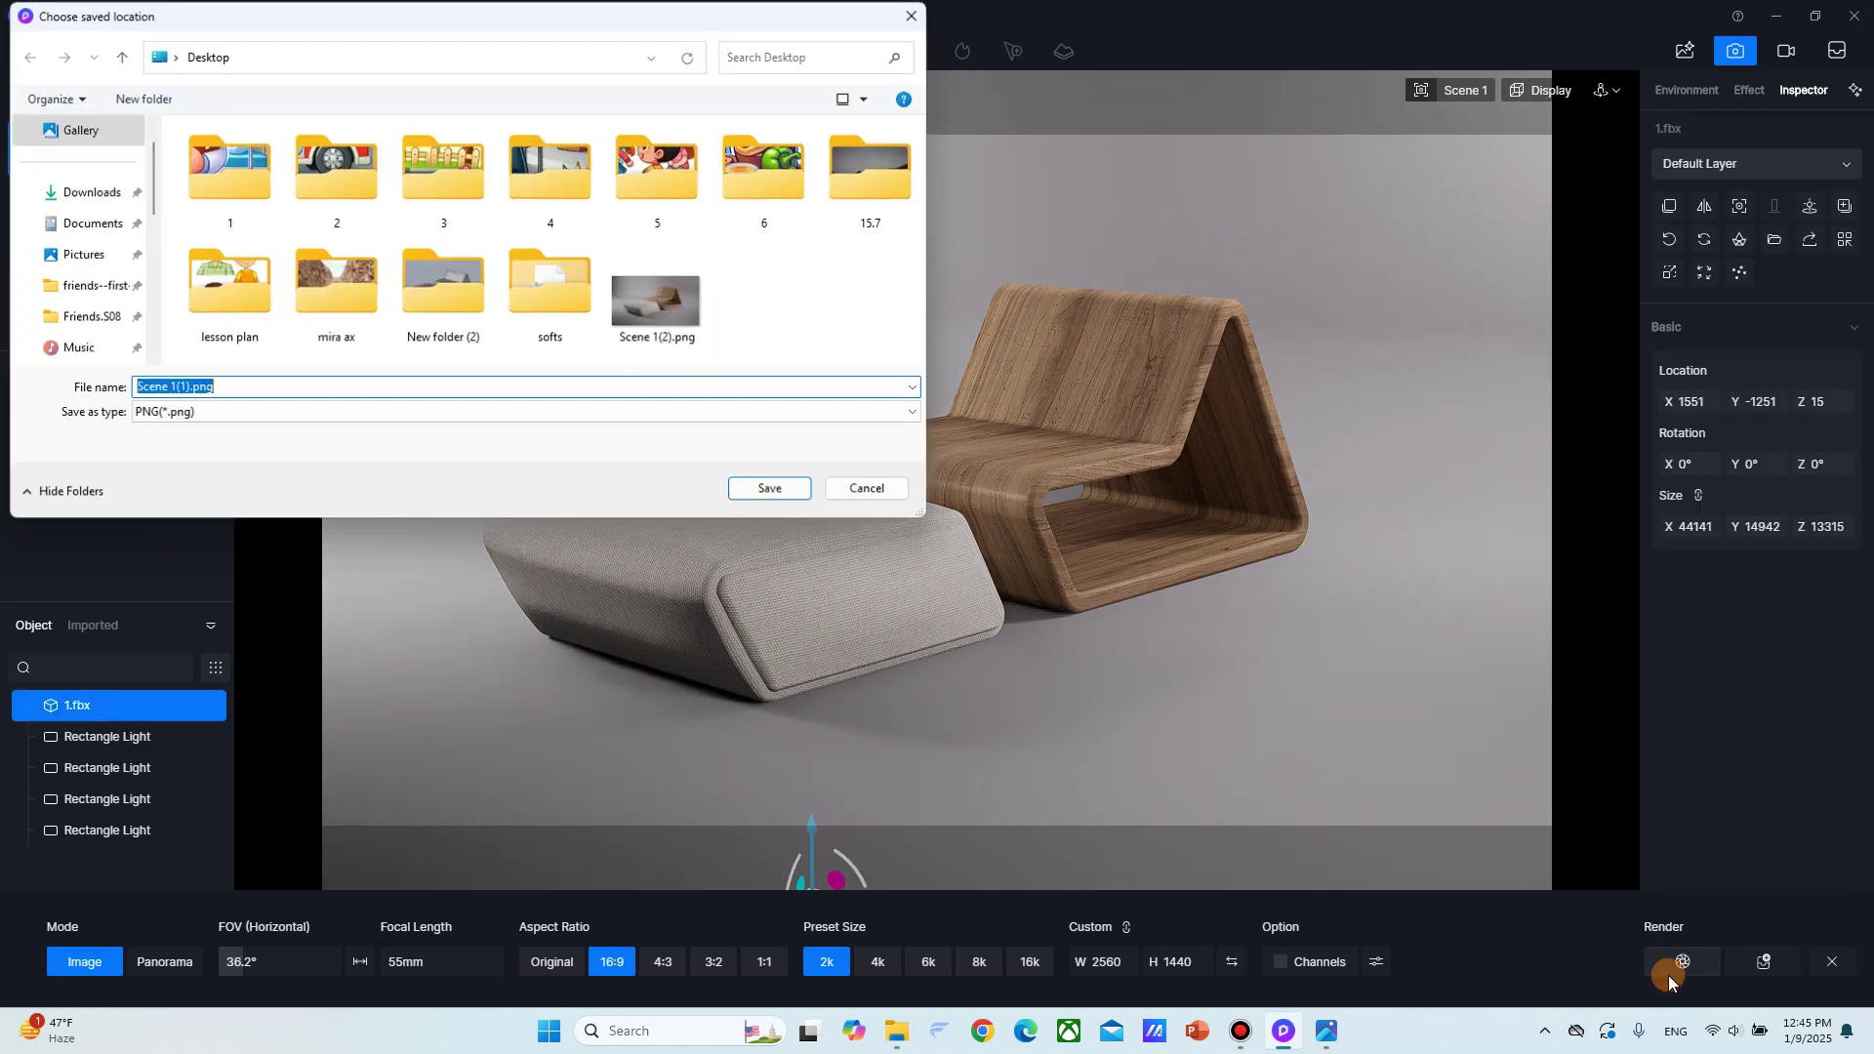
pyautogui.click(811, 291)
pyautogui.click(787, 494)
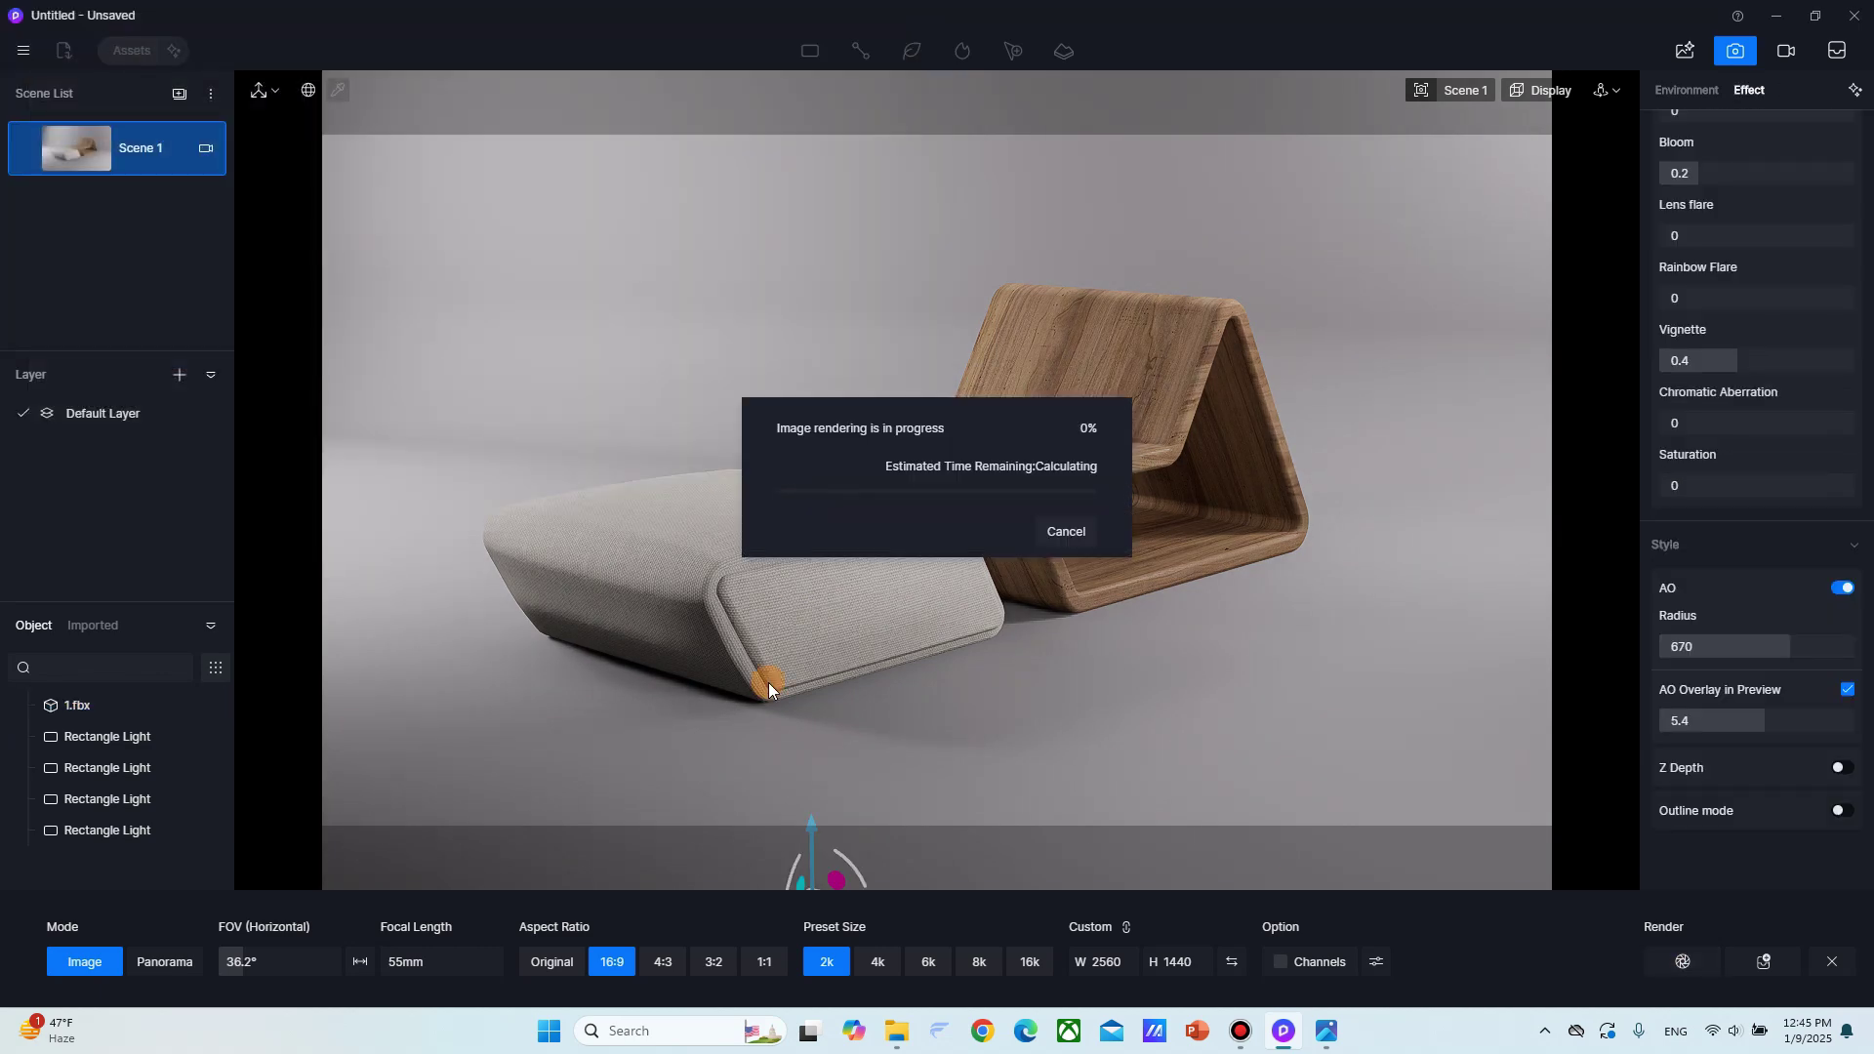